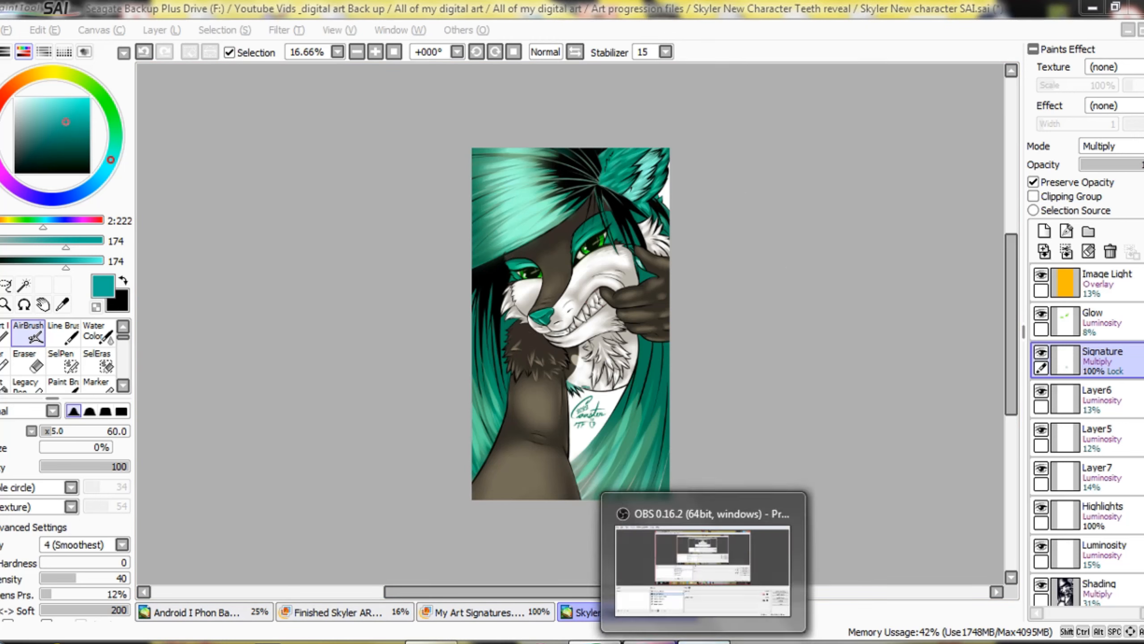
Switch to the Android I Phon Badge document and hide the character artwork on Layer4.
left_click(703, 642)
left_click(703, 642)
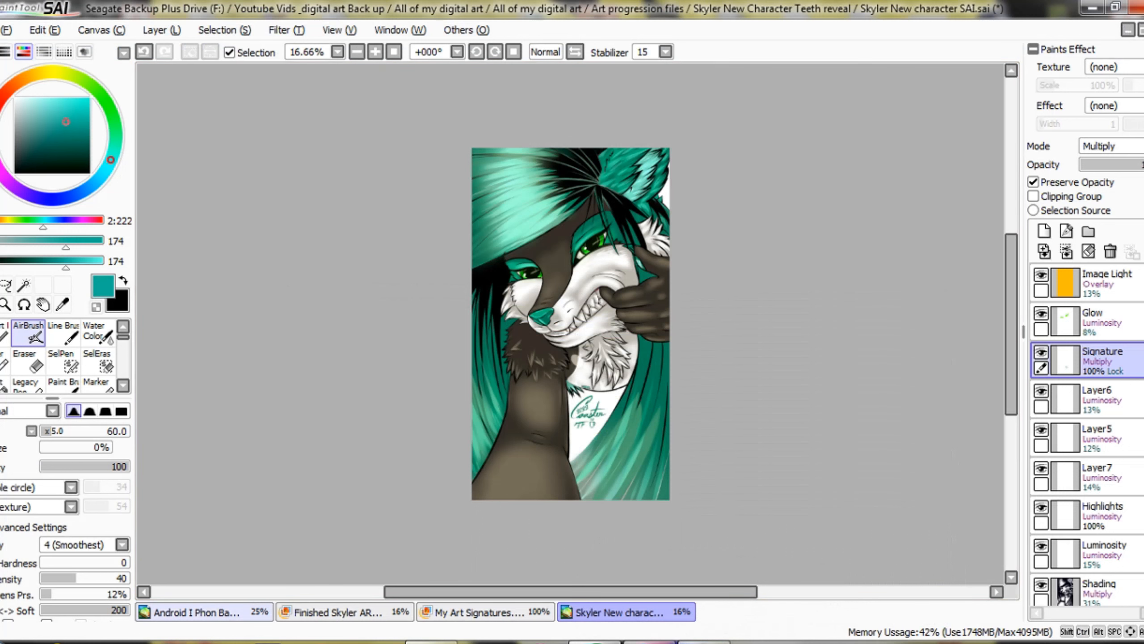
left_click(204, 612)
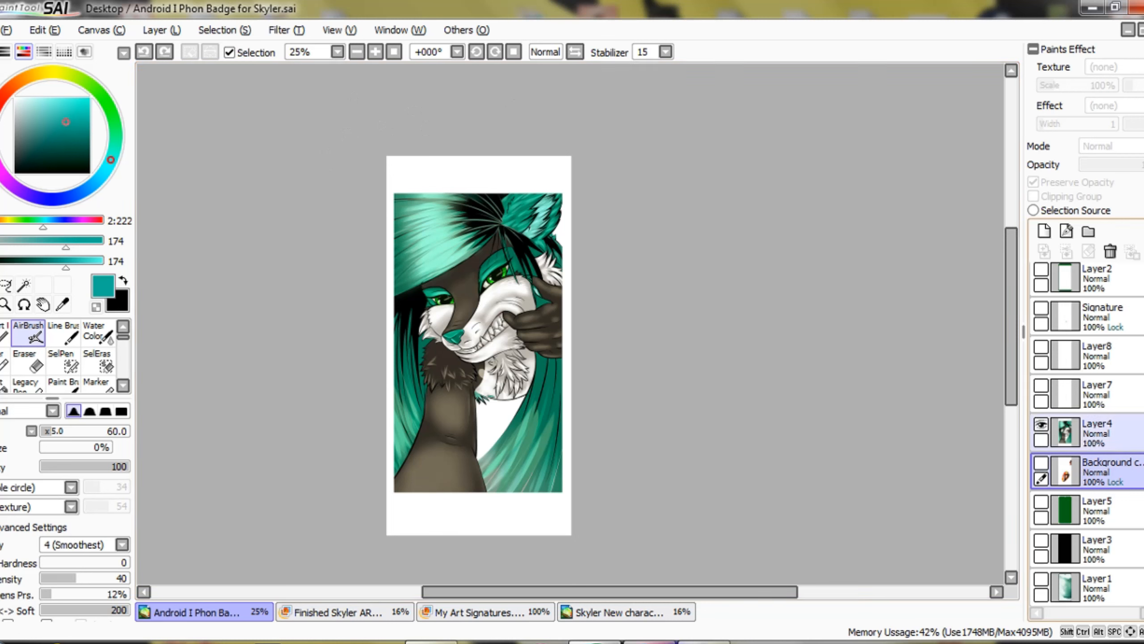
left_click(1041, 424)
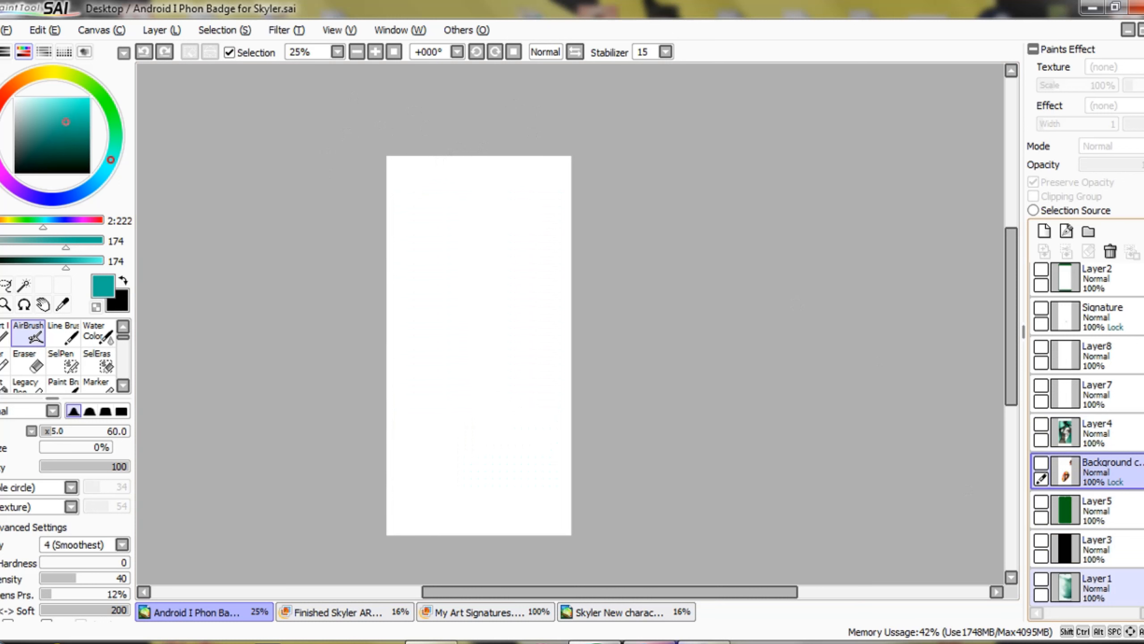
Show the phone reference image on Layer1, comparing it with the blank canvas, and briefly check the green Layer5.
left_click(1041, 579)
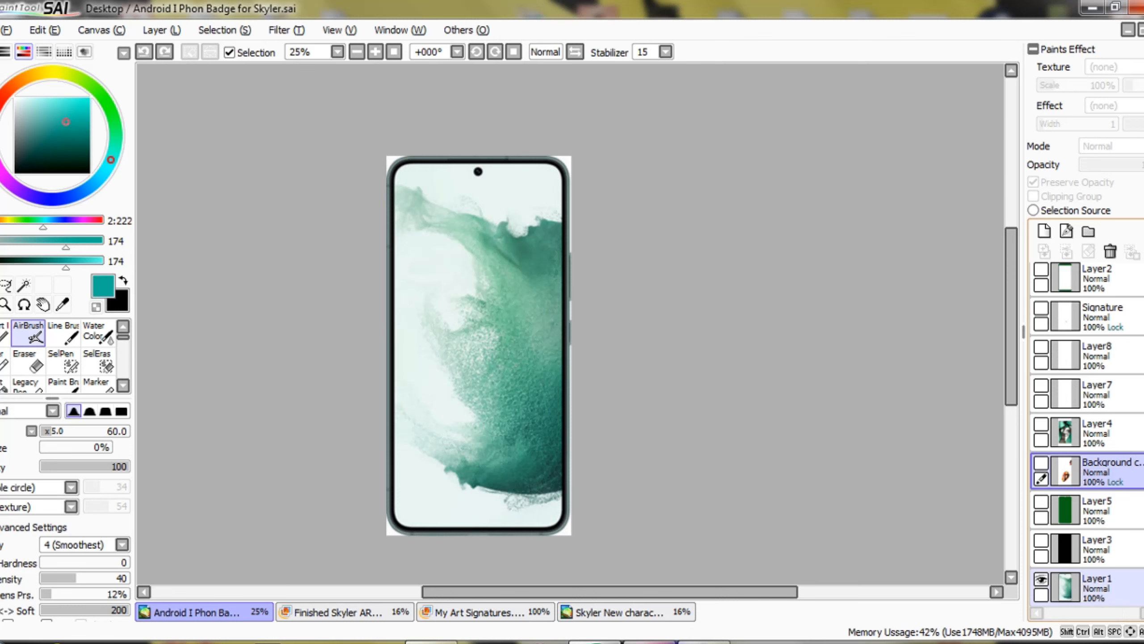
left_click(1040, 579)
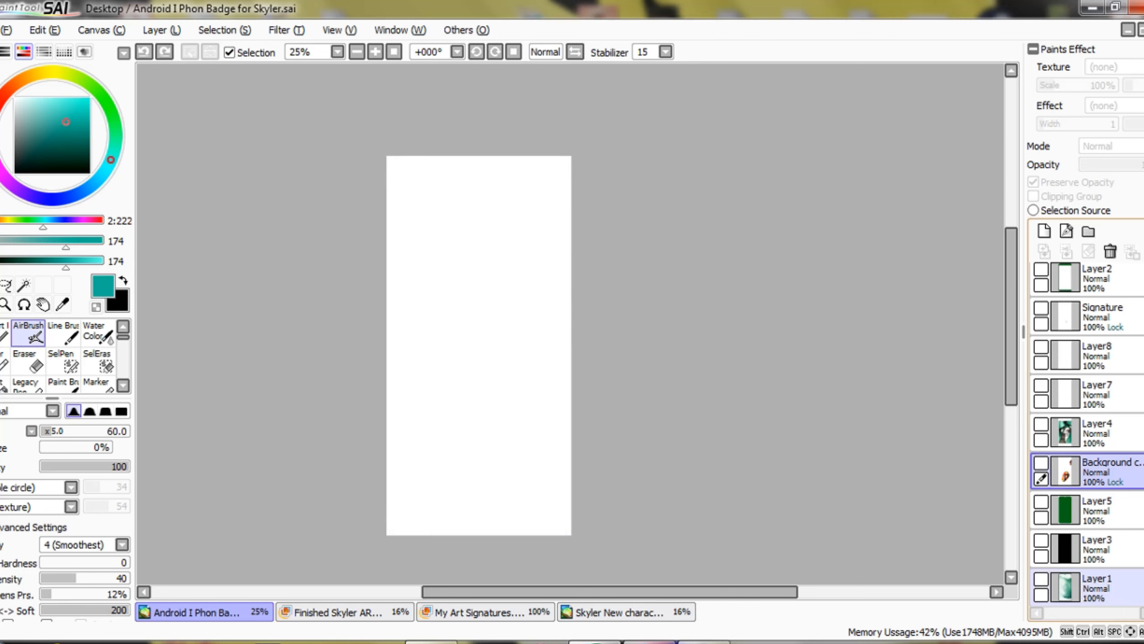
left_click(1041, 579)
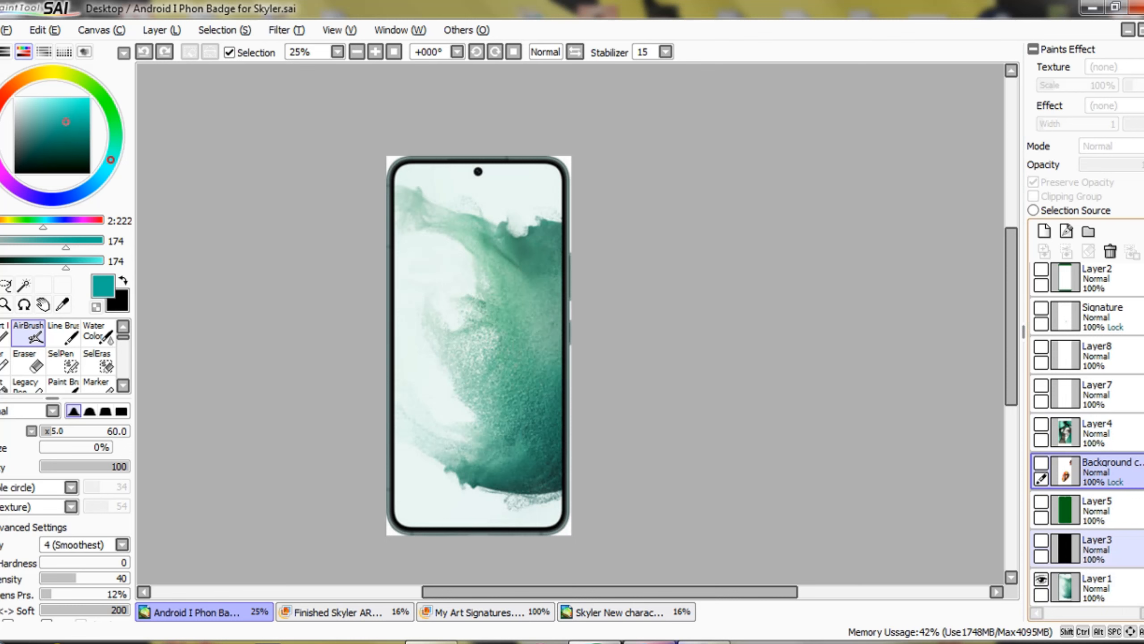
left_click(1041, 580)
left_click(1041, 579)
left_click(1041, 501)
left_click(1040, 501)
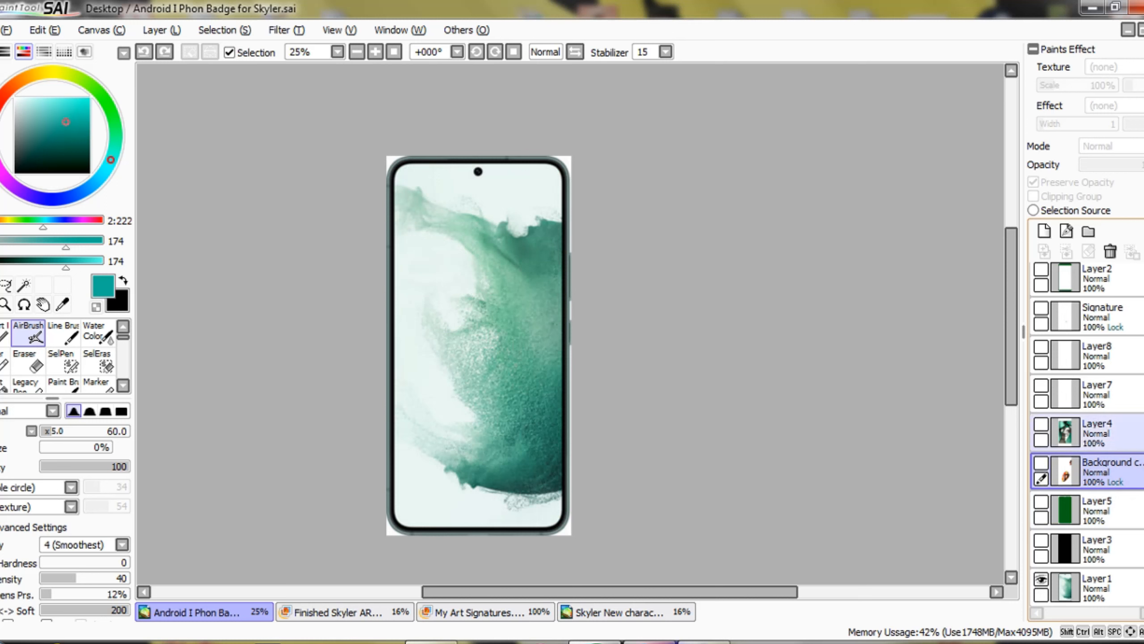
Show the character artwork on Layer4 over the phone and the green screen fill on Layer5.
left_click(1041, 424)
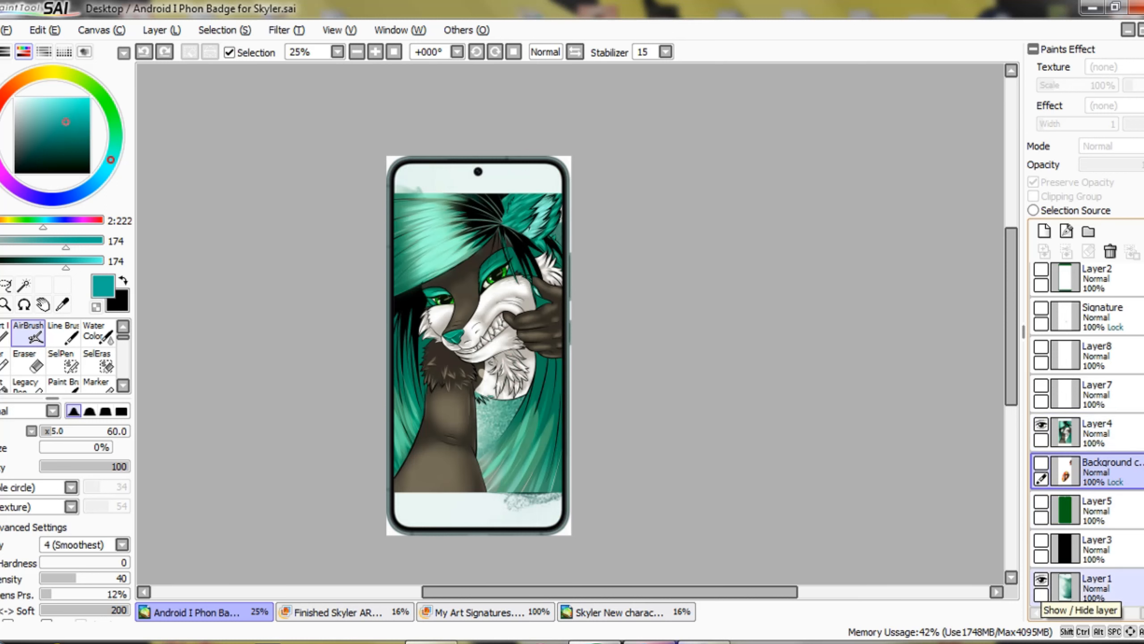
left_click(1041, 579)
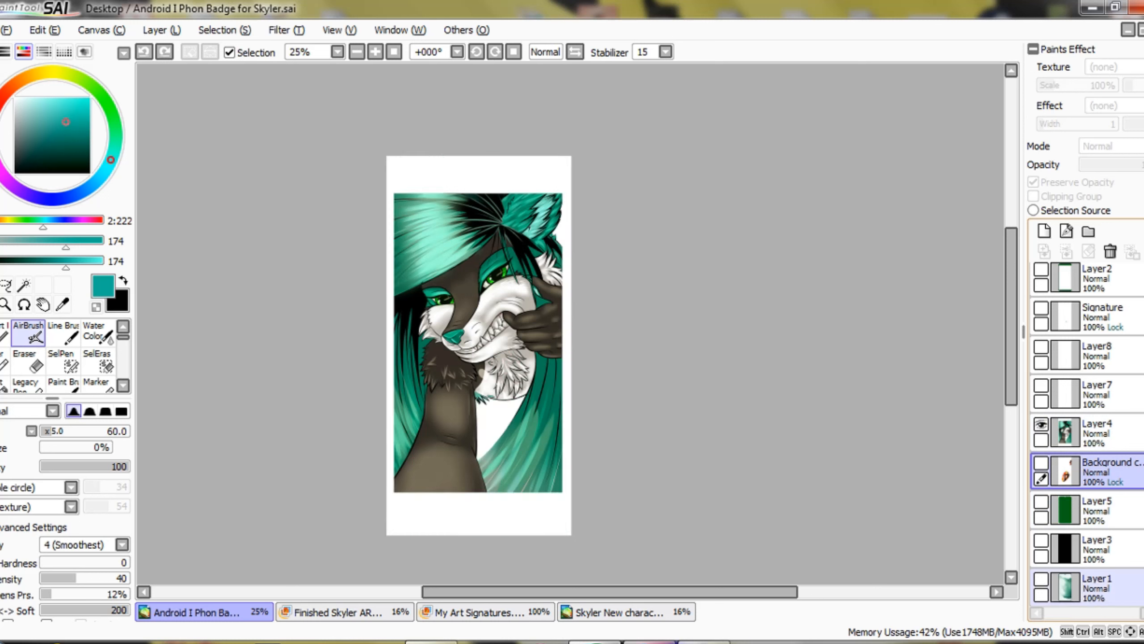
left_click(1041, 580)
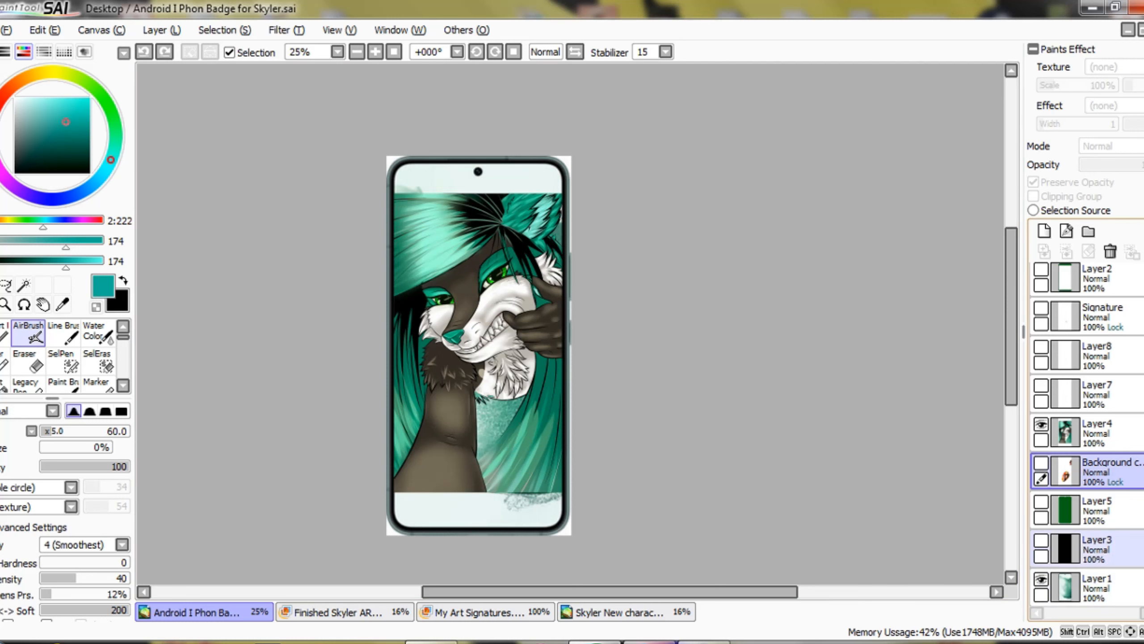
left_click(1041, 501)
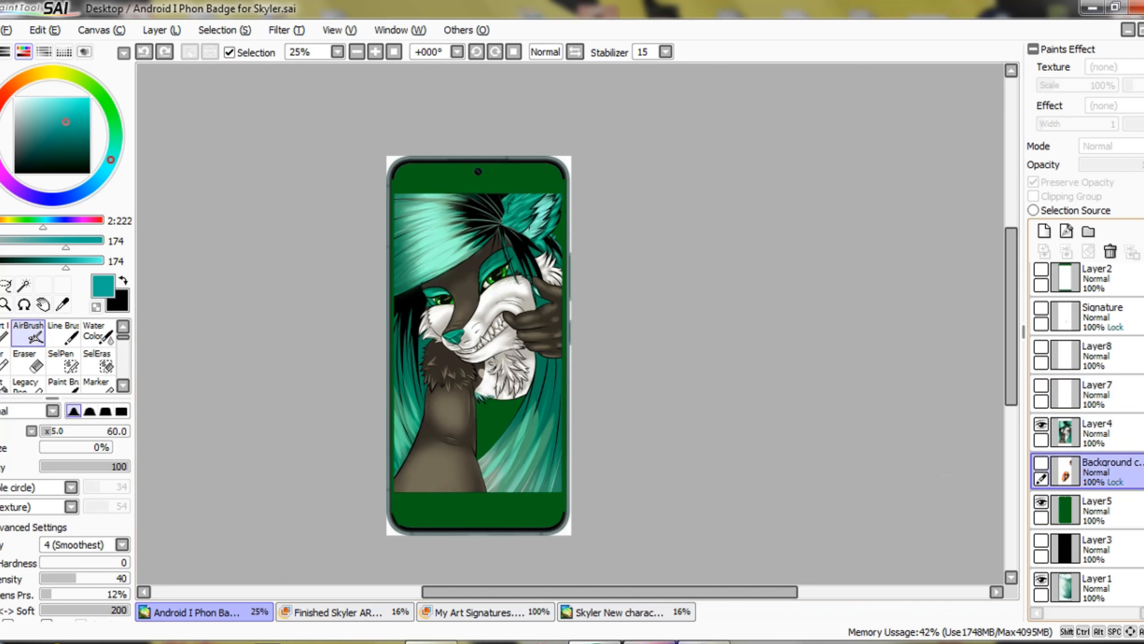
Show the background layer below the character and the Signature layer, leaving Layer7 and Layer8 hidden.
left_click(1041, 463)
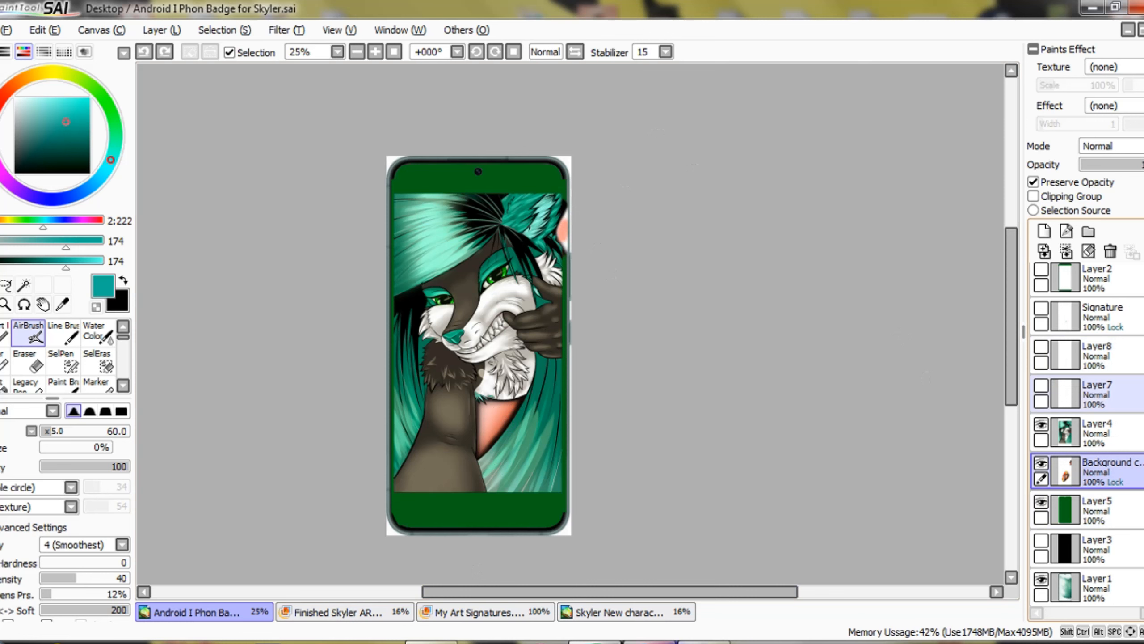
left_click(1041, 385)
left_click(1041, 385)
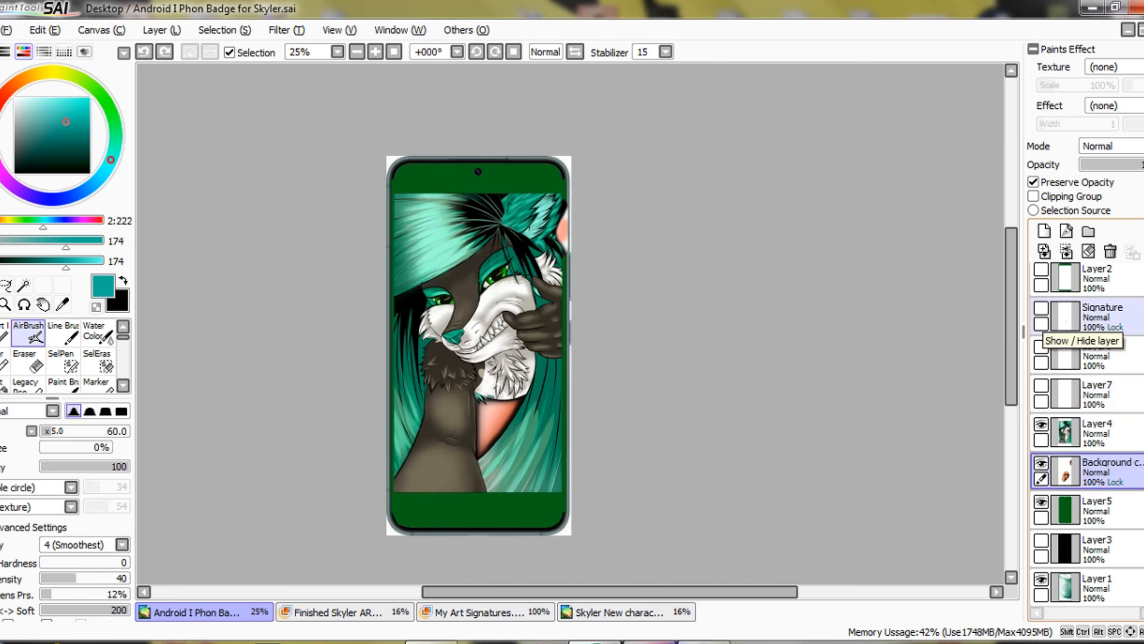
left_click(1041, 308)
left_click(1041, 346)
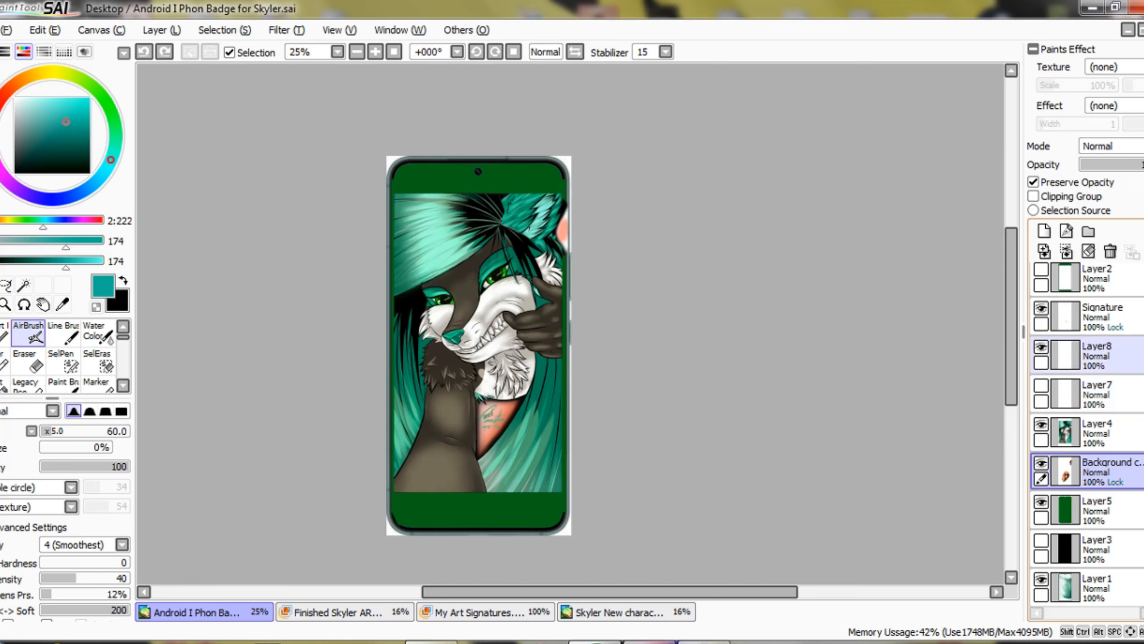
left_click(1041, 347)
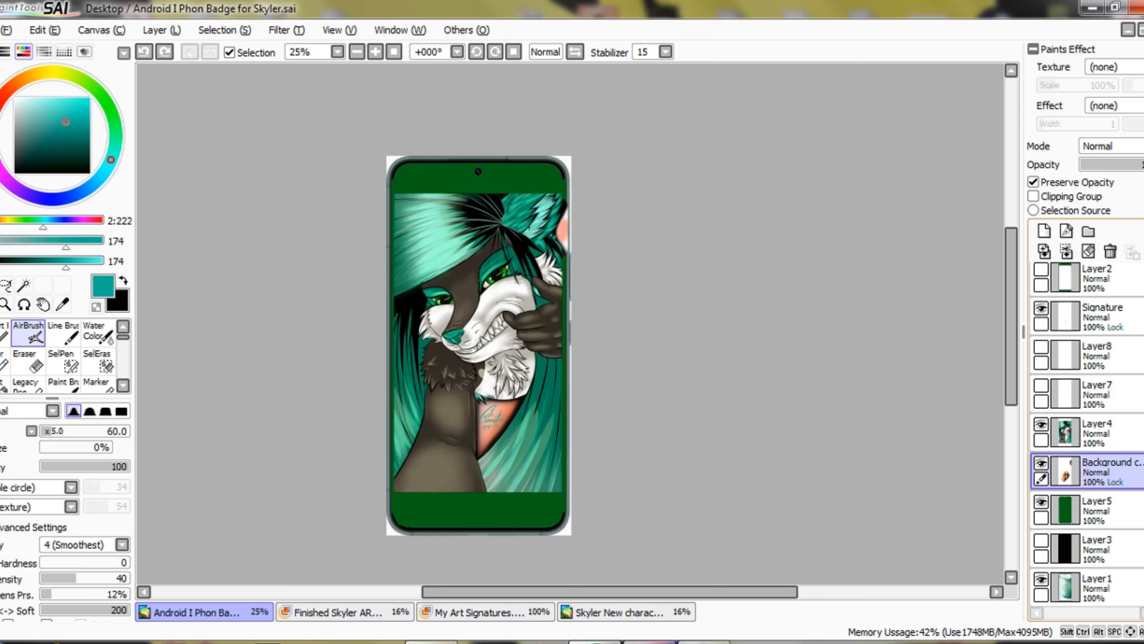
Show the phone frame on Layer2 and hide the phone reference image on Layer1.
scroll(1085, 432, "up", 5)
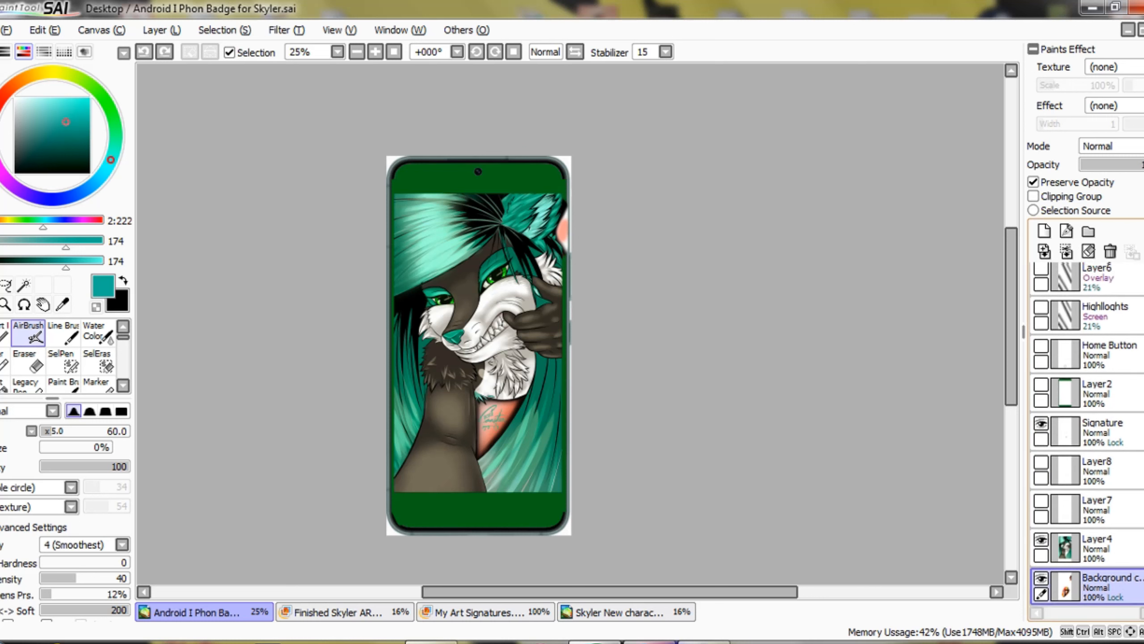
scroll(1085, 433, "up", 1)
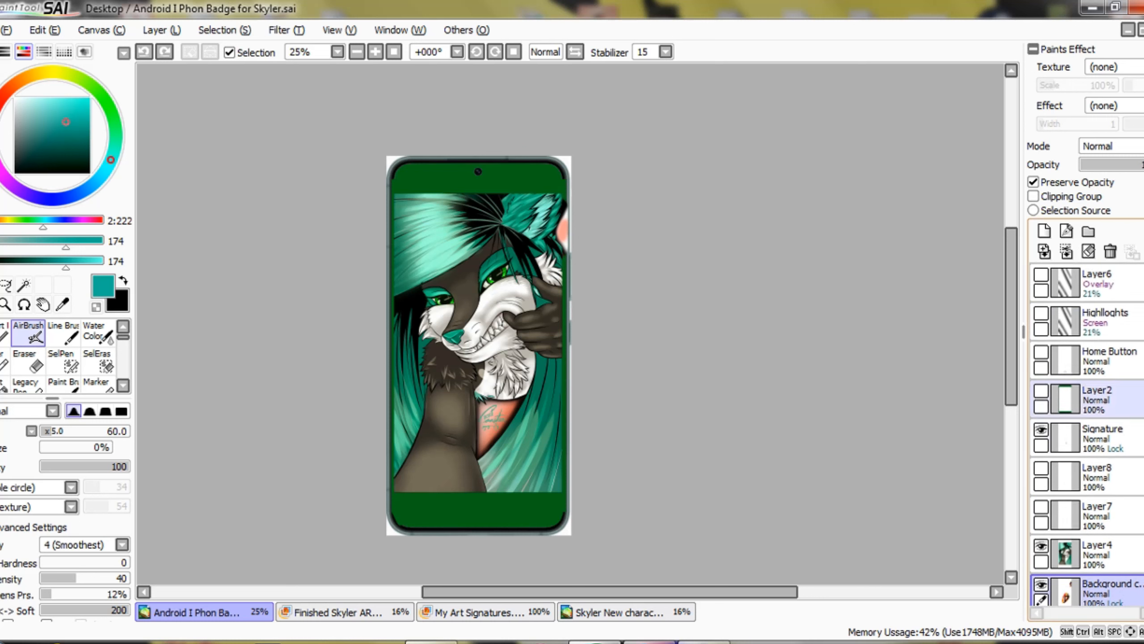
left_click(1041, 391)
left_click(1041, 391)
left_click(1041, 391)
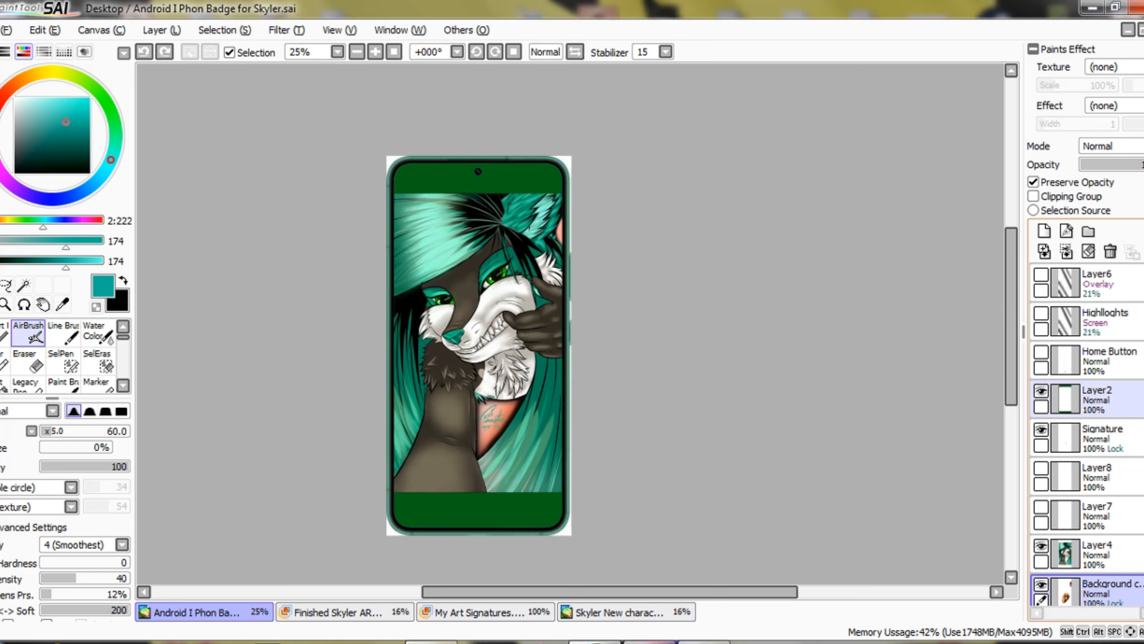
scroll(1086, 433, "down", 3)
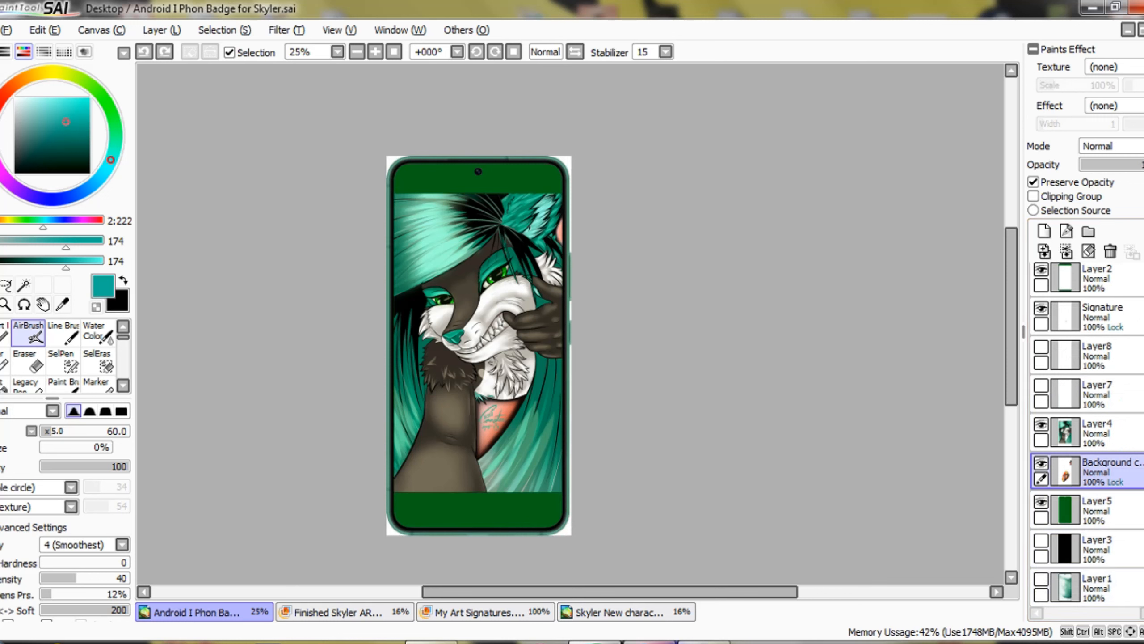
scroll(1086, 432, "up", 1)
scroll(1087, 434, "up", 2)
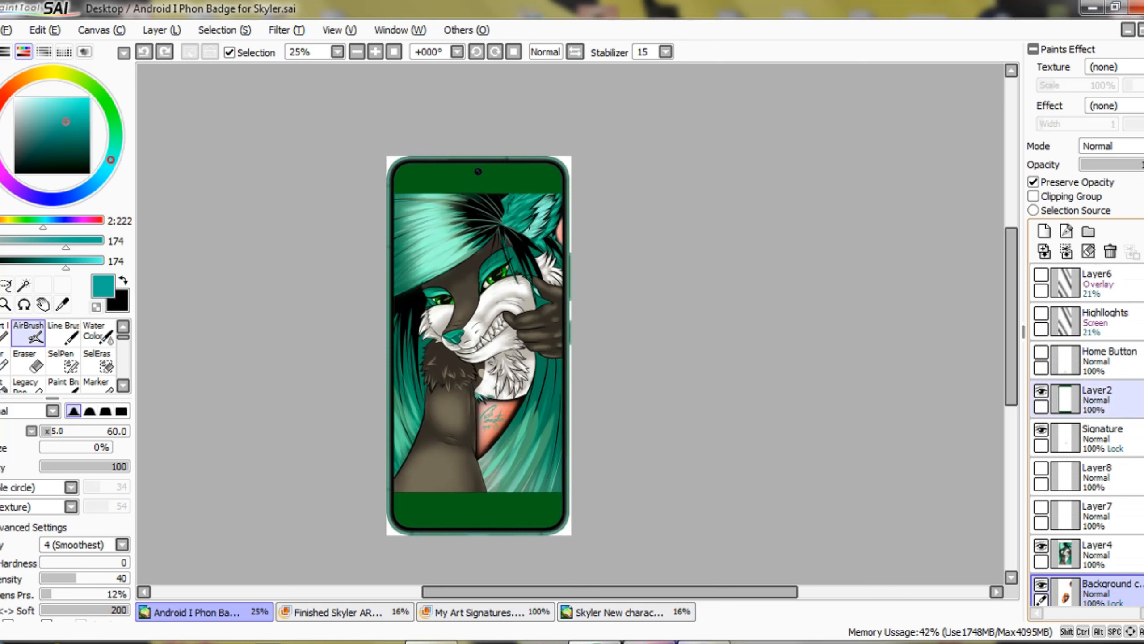
Compare the badge with and without the Layer2 phone frame, and examine the framed artwork up close.
left_click(1041, 390)
left_click(1040, 390)
left_click(1040, 391)
left_click(1040, 390)
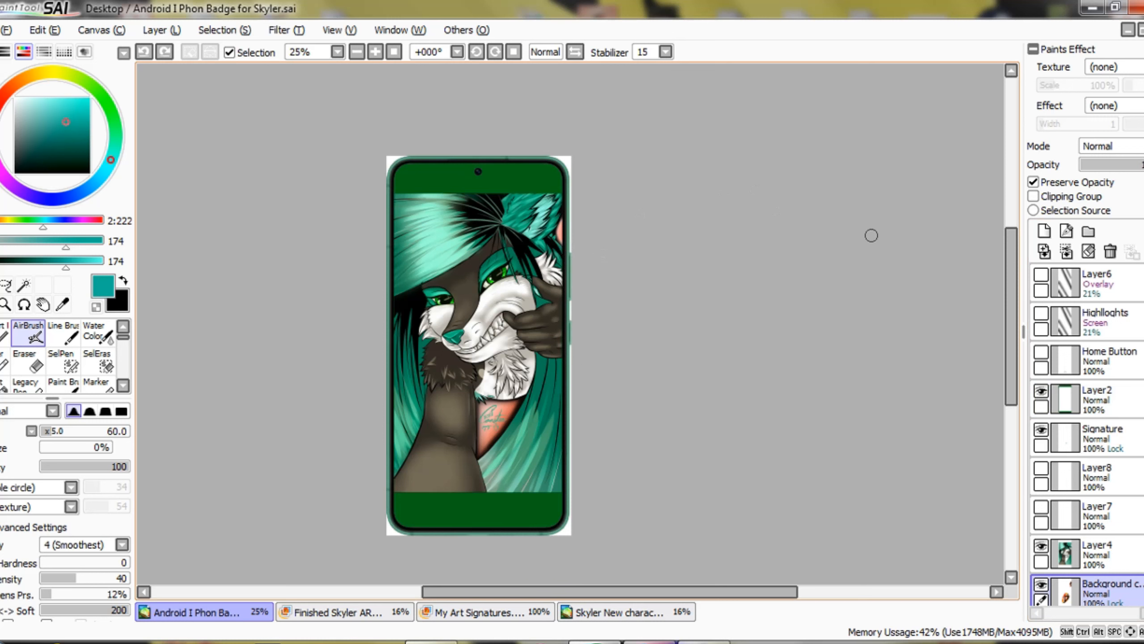
scroll(827, 363, "up", 1)
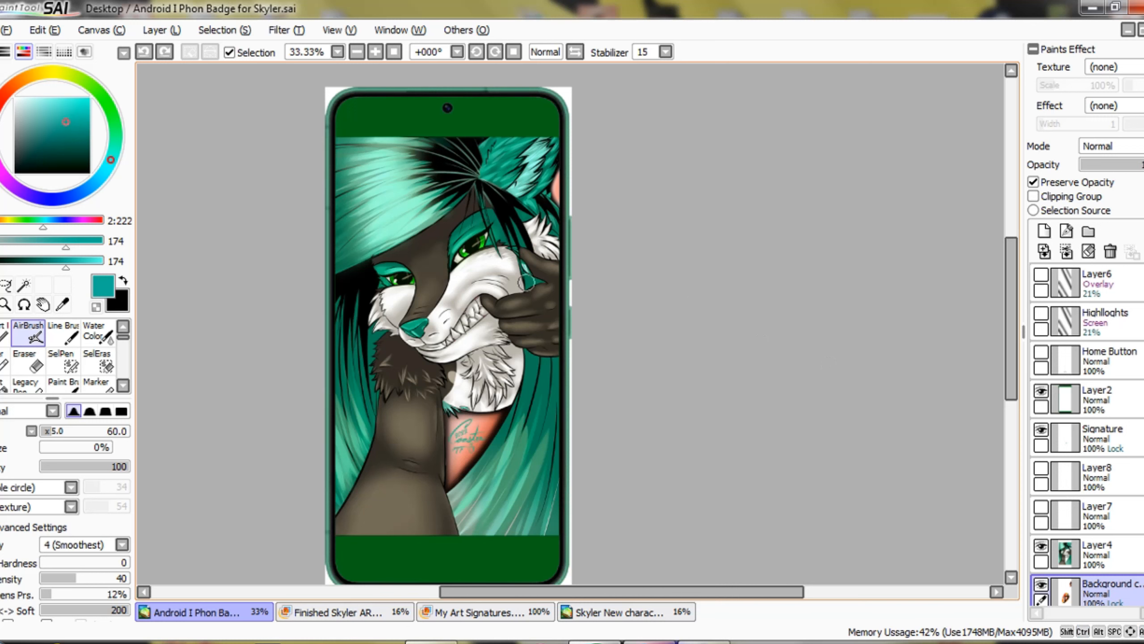
left_click_drag(527, 281, 586, 274)
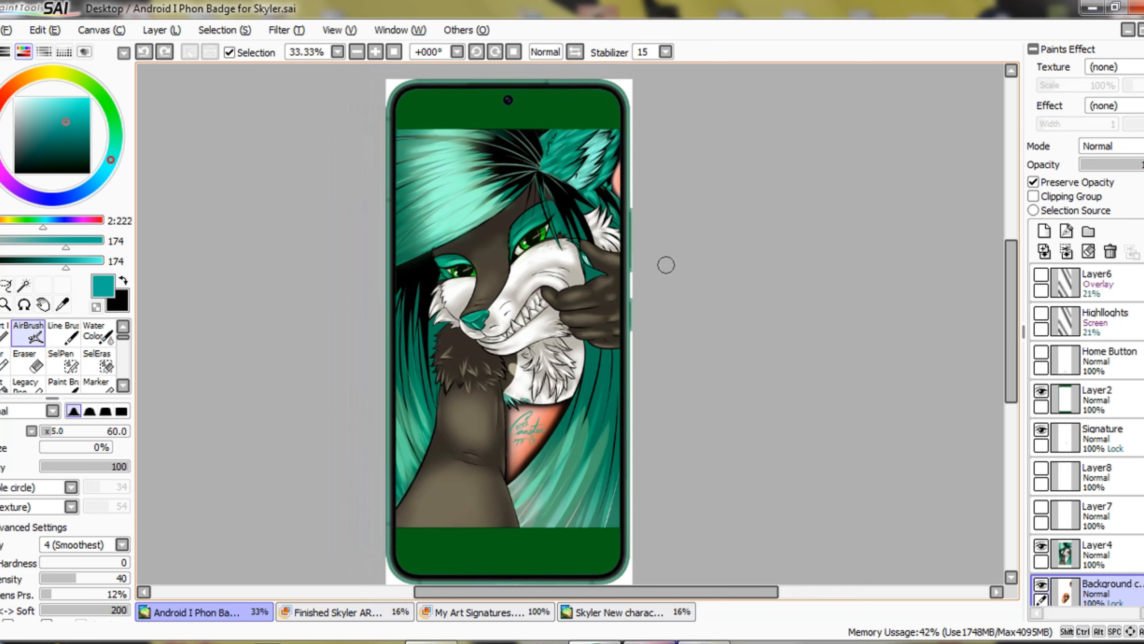
Undo and redo the stray airbrush dab made beside the canvas.
left_click(762, 266)
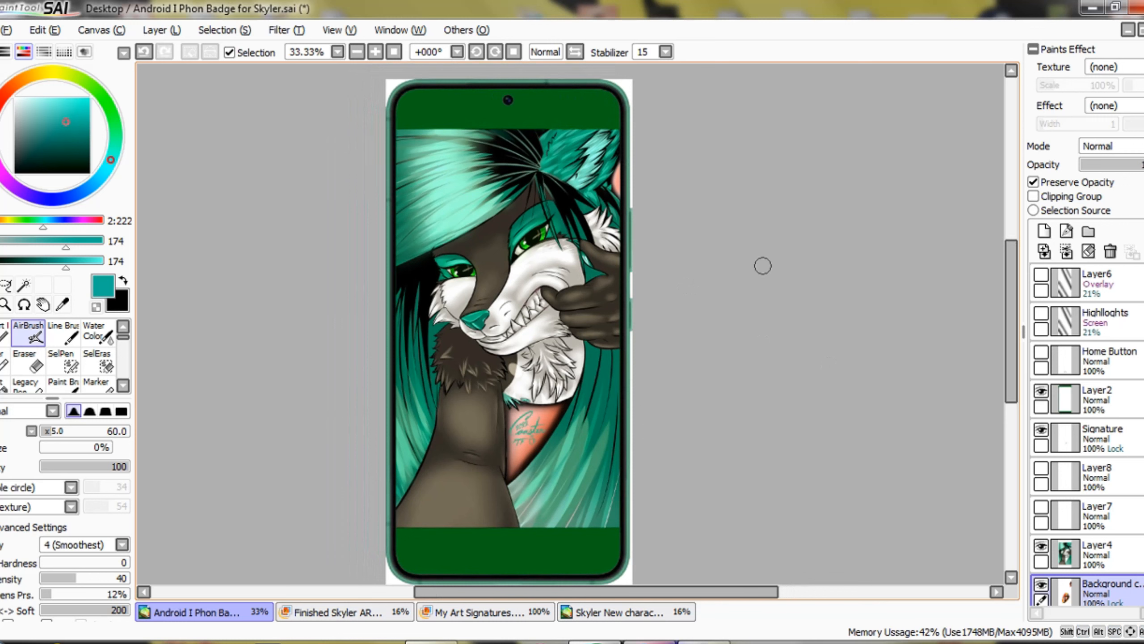
key("ctrl")
key("ctrl+z")
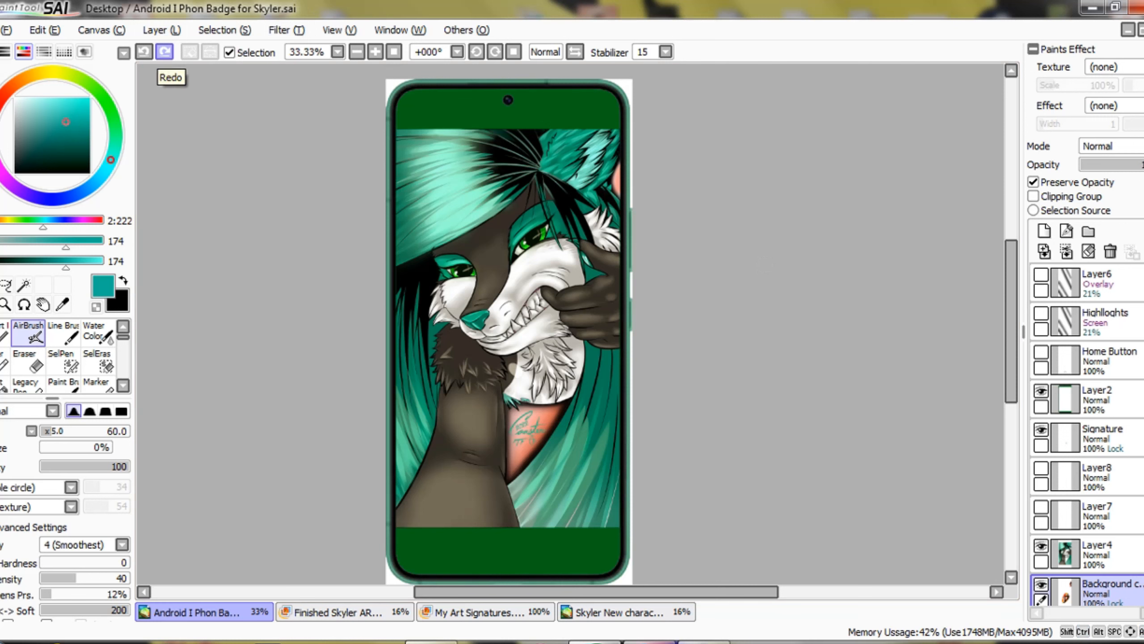
left_click(165, 51)
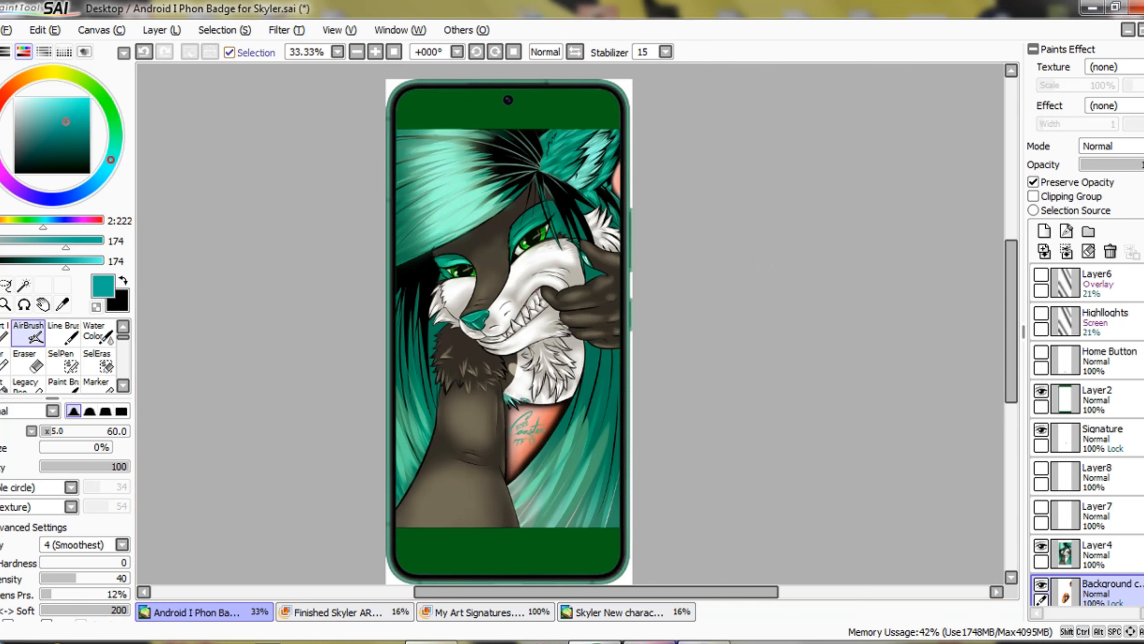
left_click(144, 51)
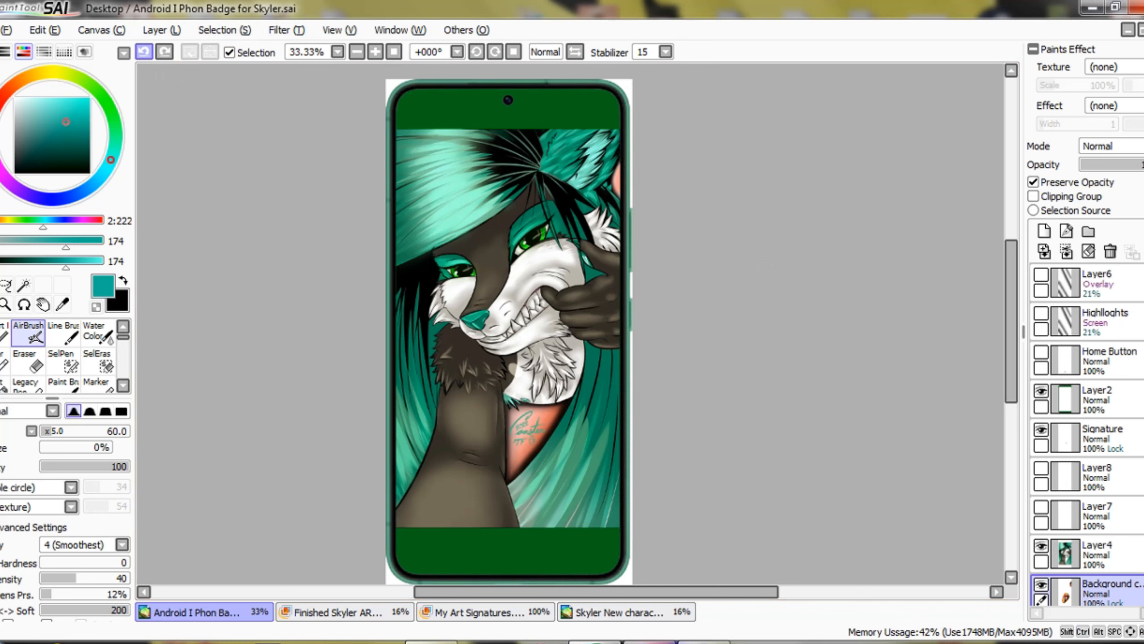
left_click(165, 51)
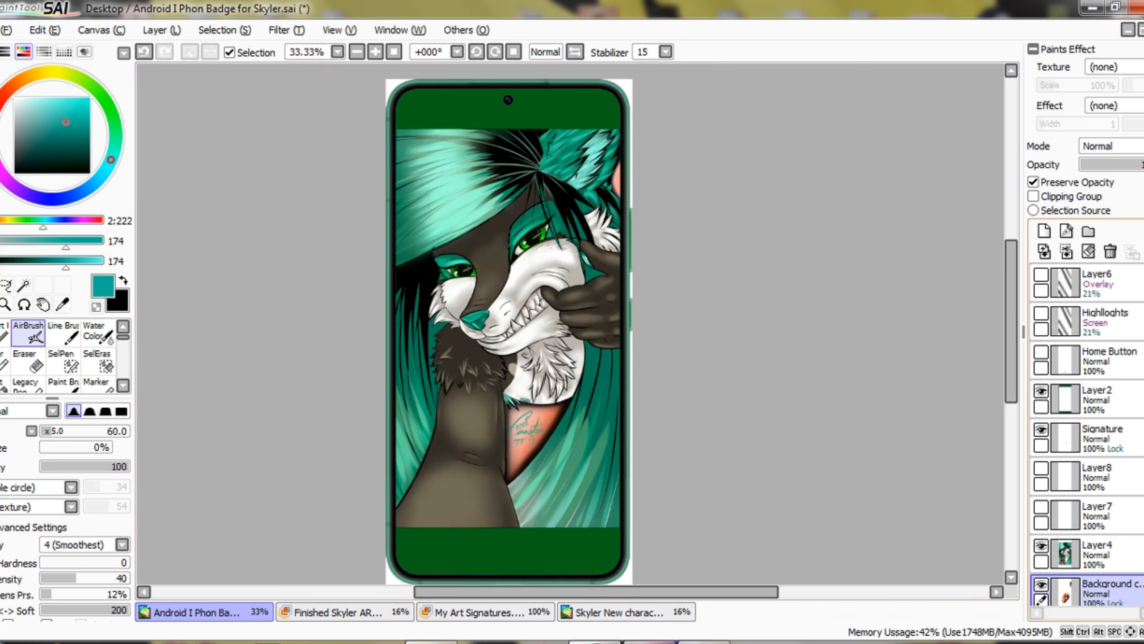
Show the Home Button layer, the Screen-mode highlights layer and the Overlay-mode Layer6.
scroll(1099, 432, "down", 2)
scroll(1099, 432, "up", 2)
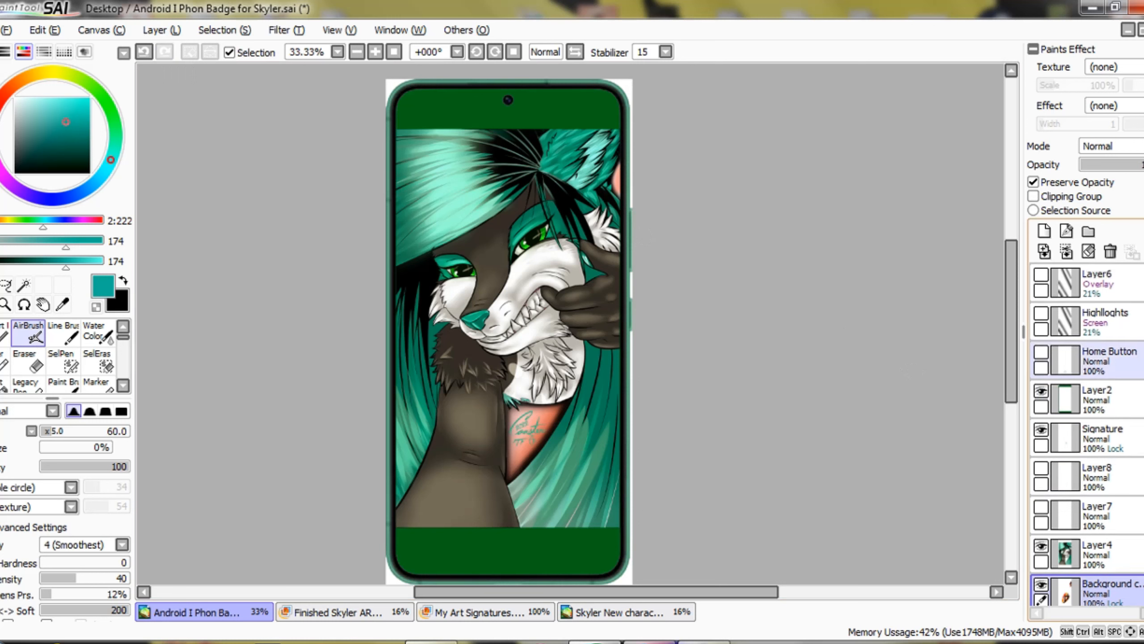
left_click(1041, 351)
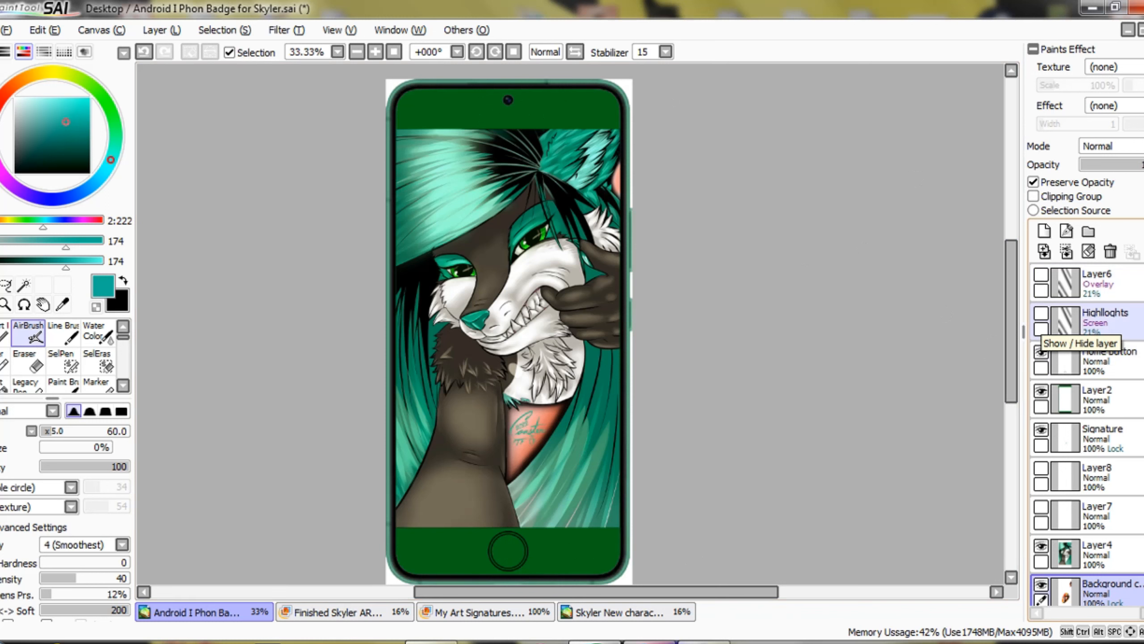
left_click(1041, 313)
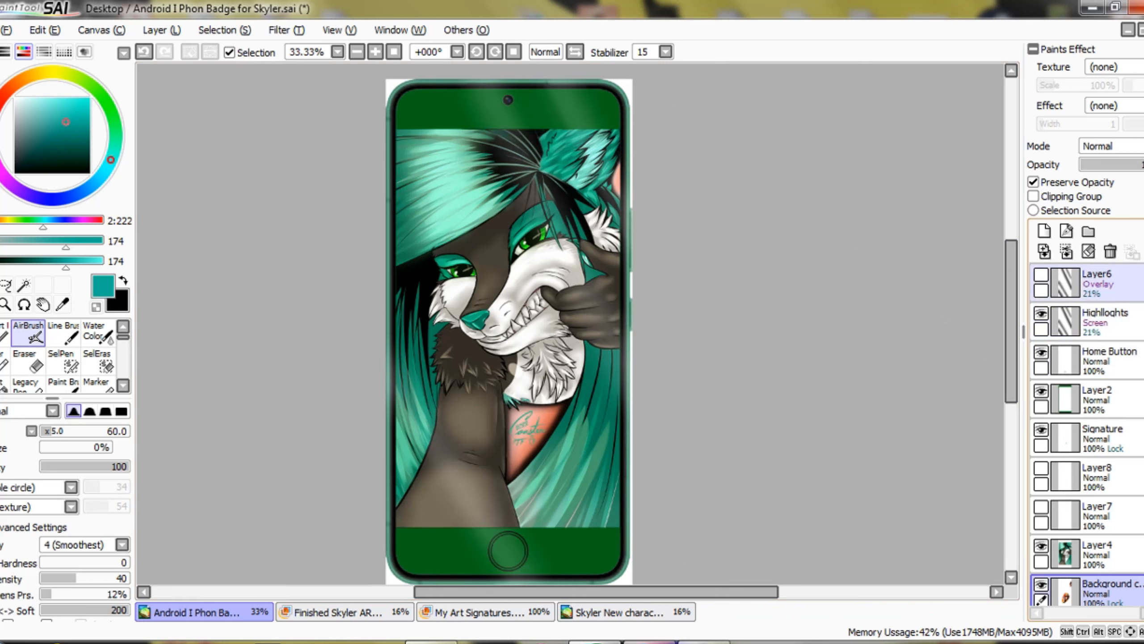
left_click(1041, 274)
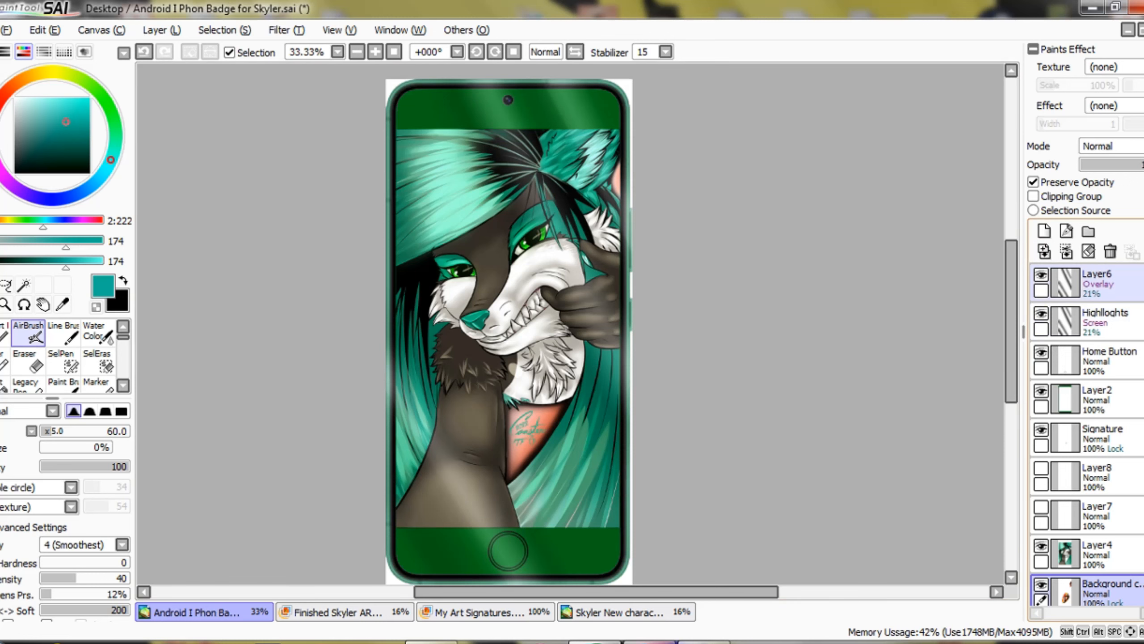
Look through the badge's layer stack and switch to the desktop.
scroll(1086, 432, "down", 3)
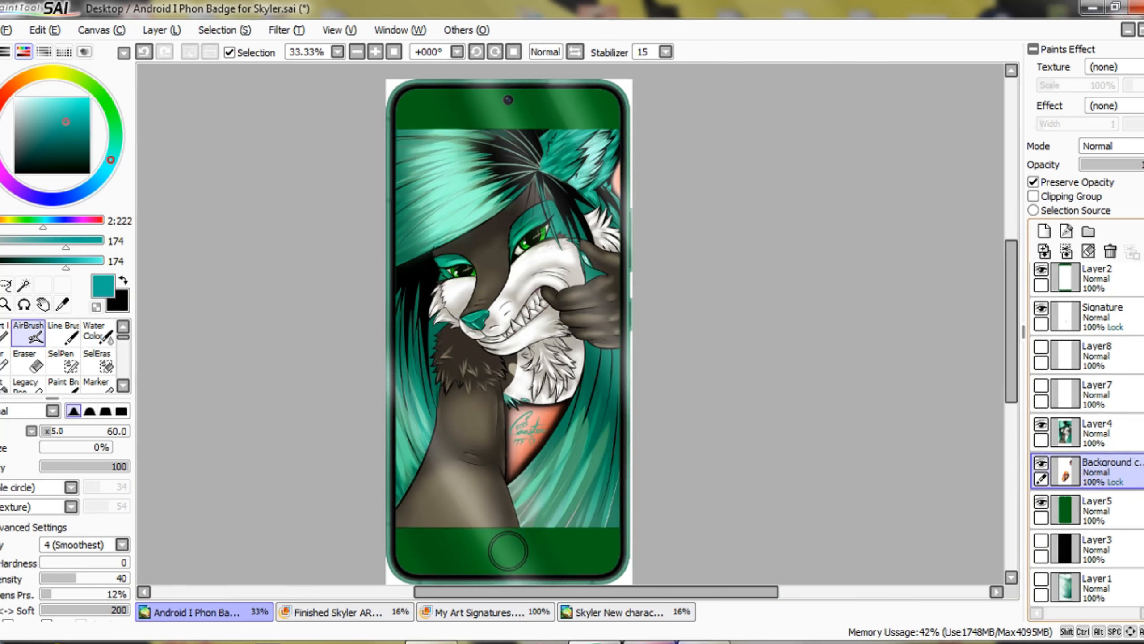
scroll(1086, 433, "up", 3)
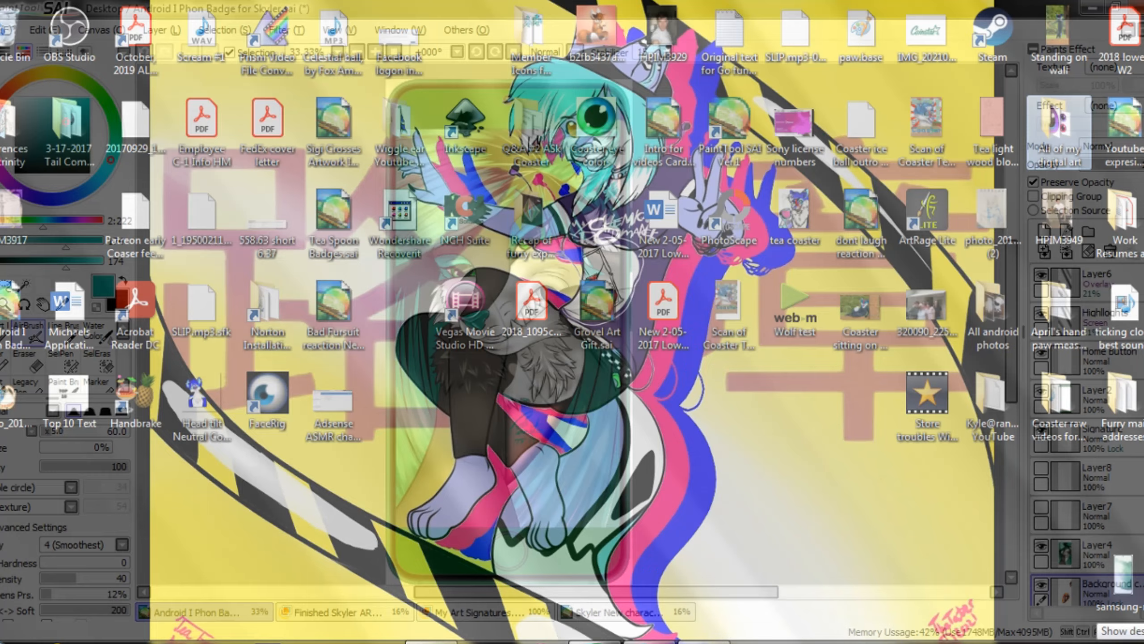
left_click(1142, 641)
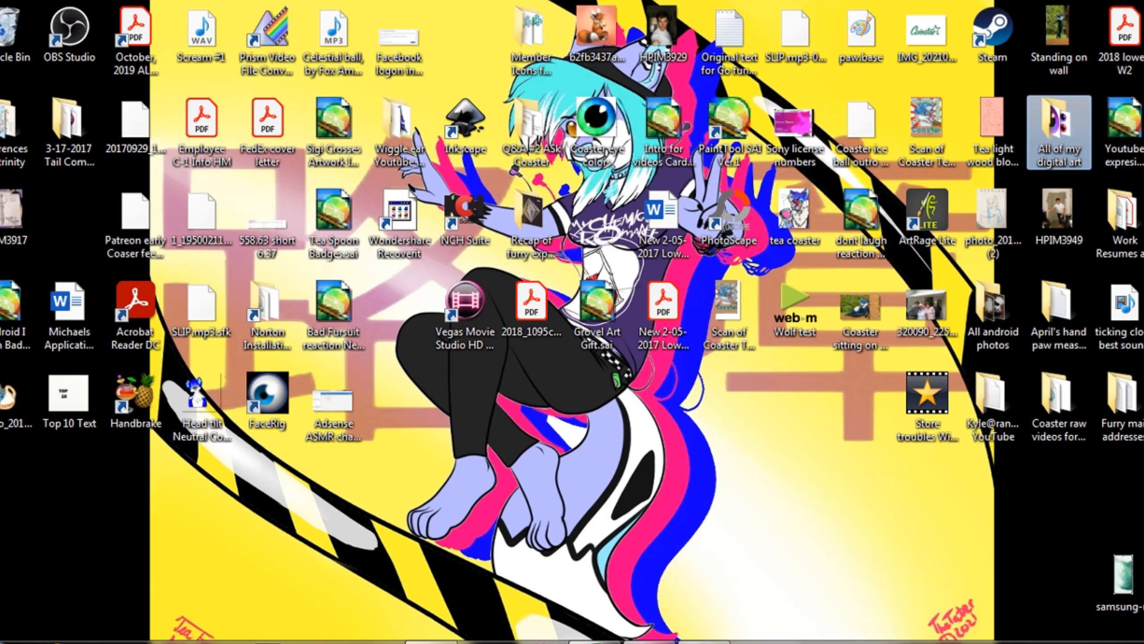
key("super")
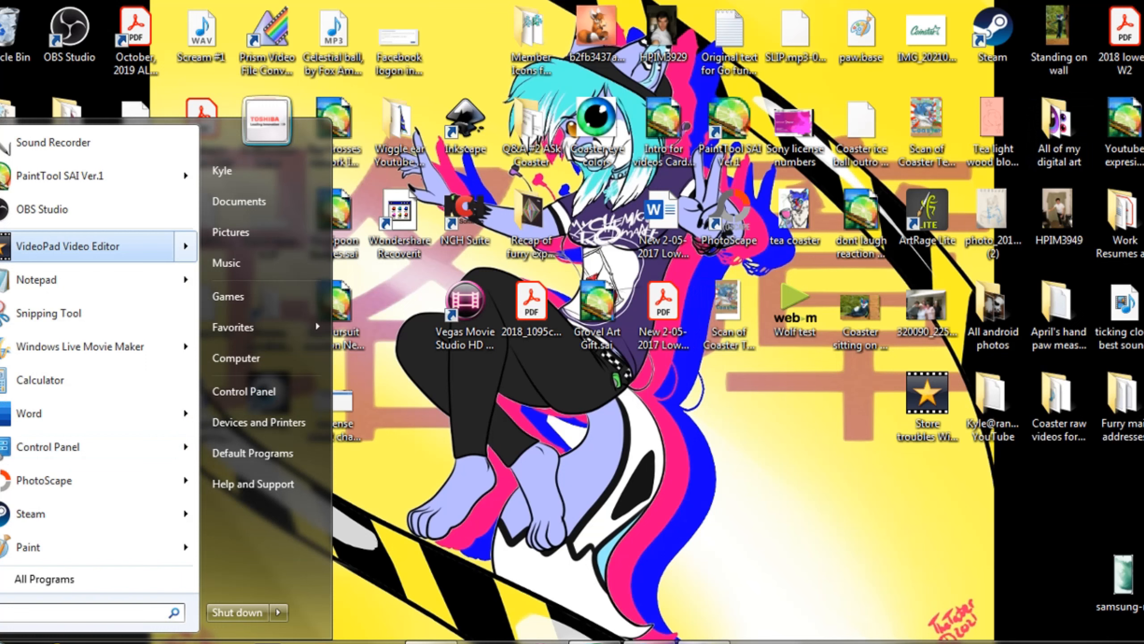
mouse_move(90, 246)
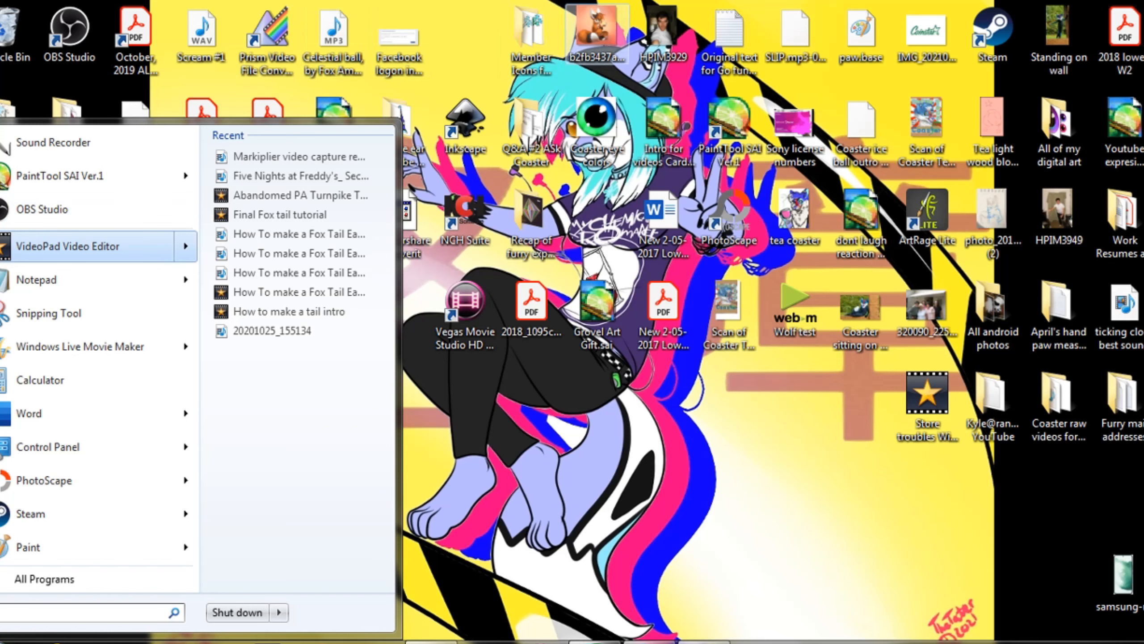
double_click(596, 32)
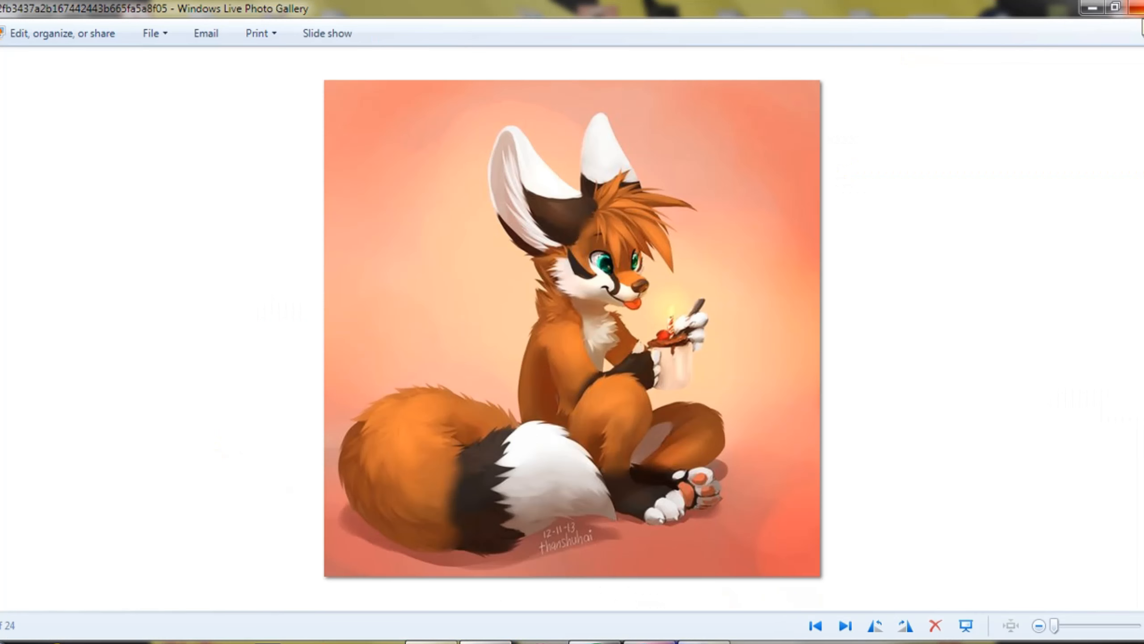
left_click(1137, 7)
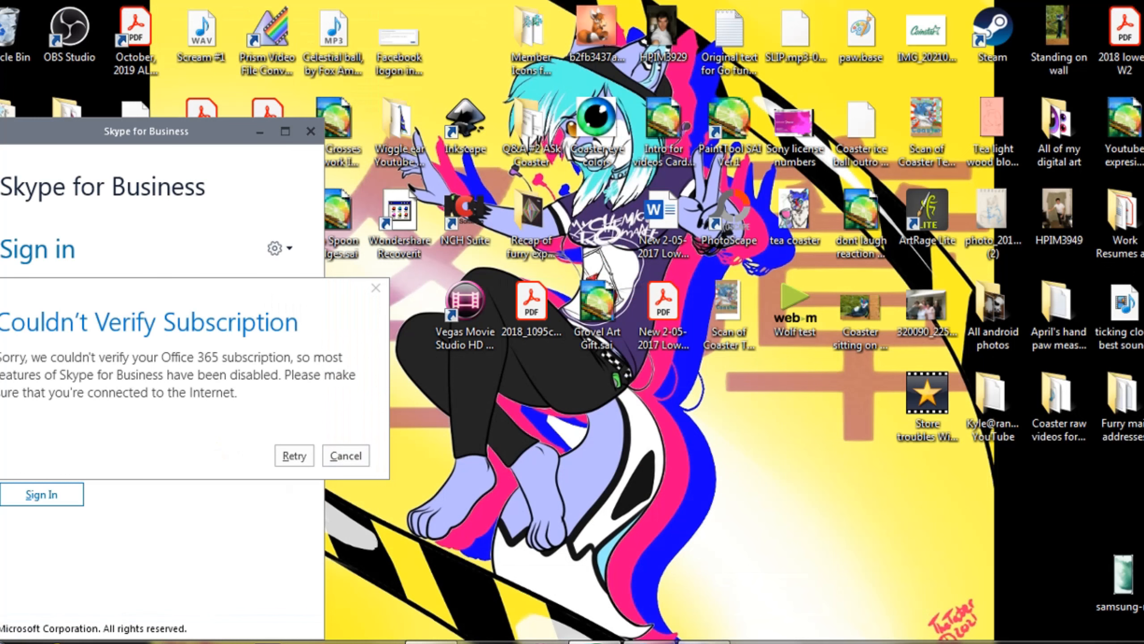
left_click(376, 287)
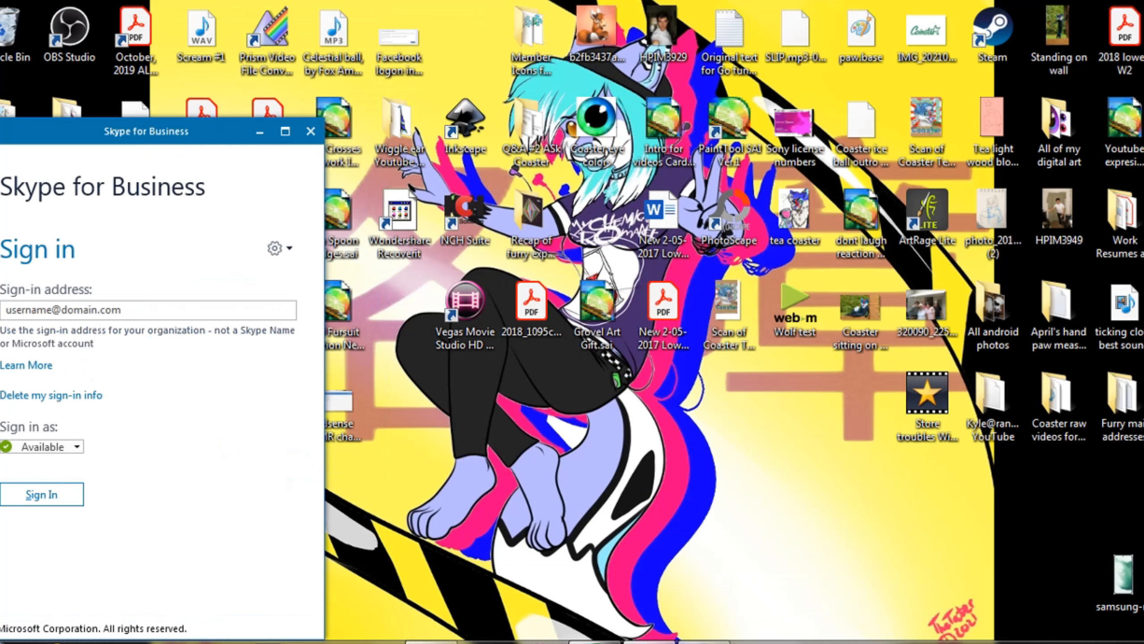
left_click(310, 131)
Switch to VideoPad Video Editor and bring up the empty sequence preview with the cursor at the timeline start.
left_click(3, 642)
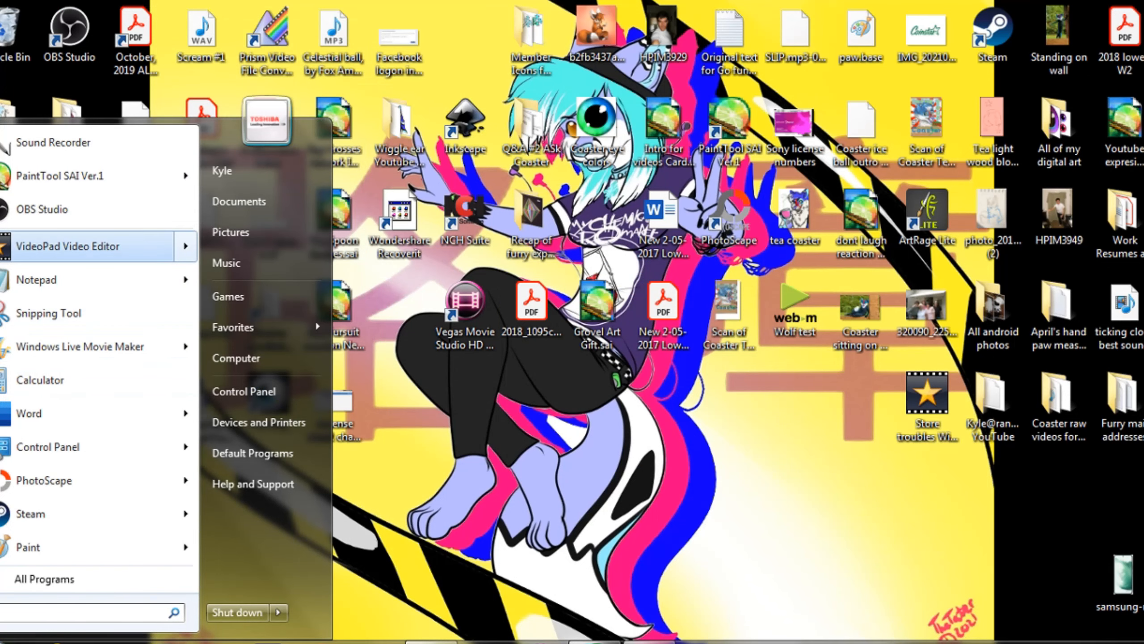
left_click(67, 247)
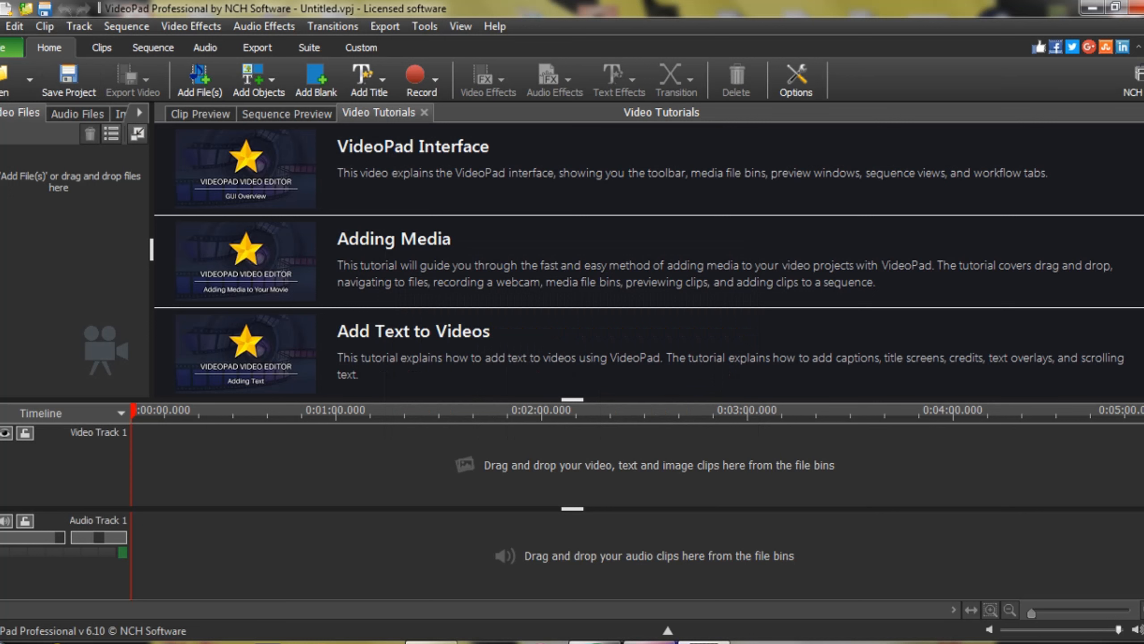
left_click(202, 467)
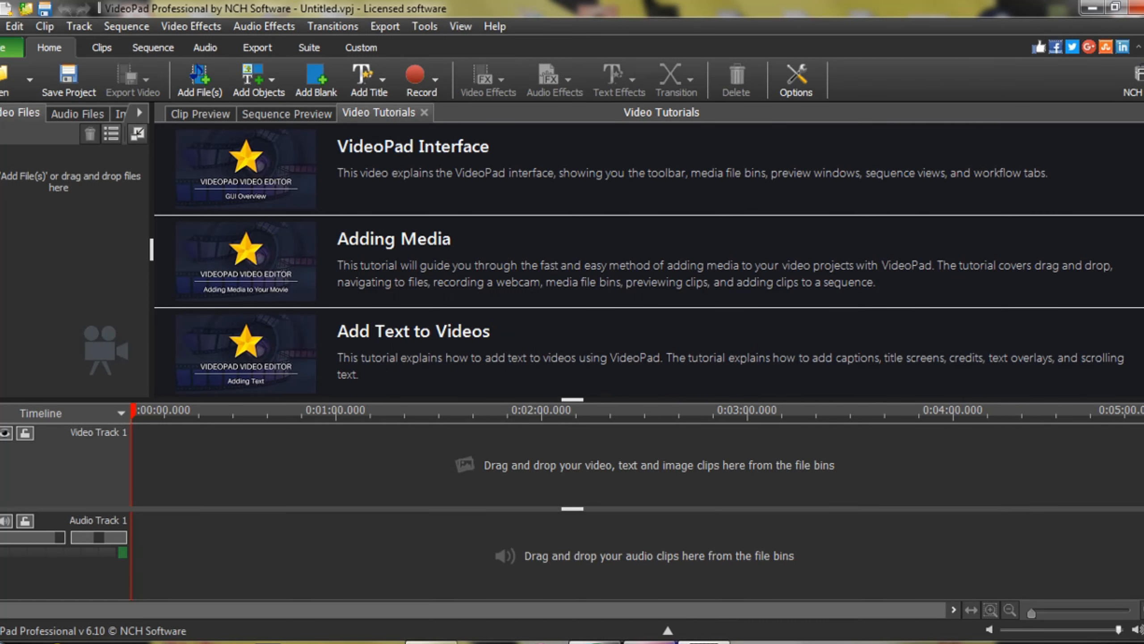
left_click_drag(202, 411, 131, 412)
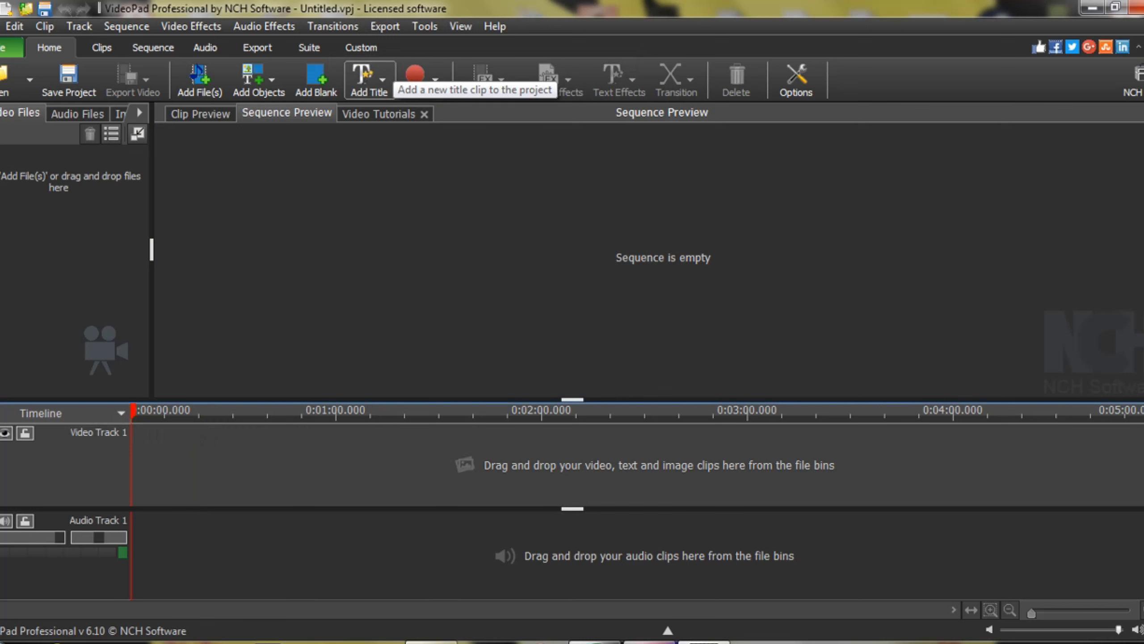
Try adding a blank color clip to the project and undo the addition.
left_click(382, 78)
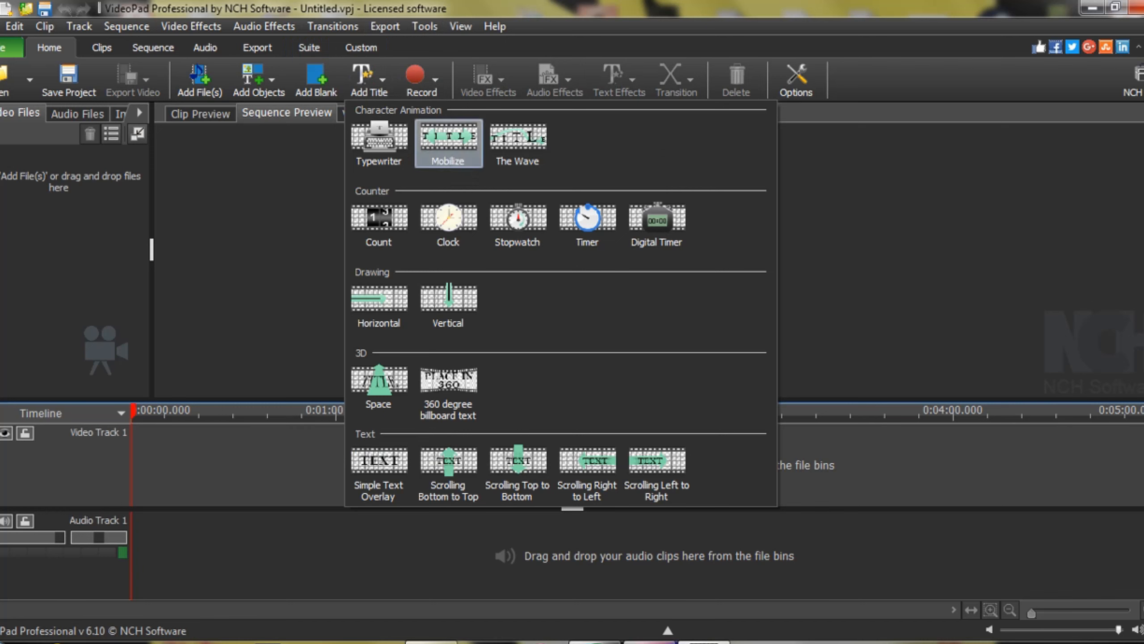
left_click(581, 77)
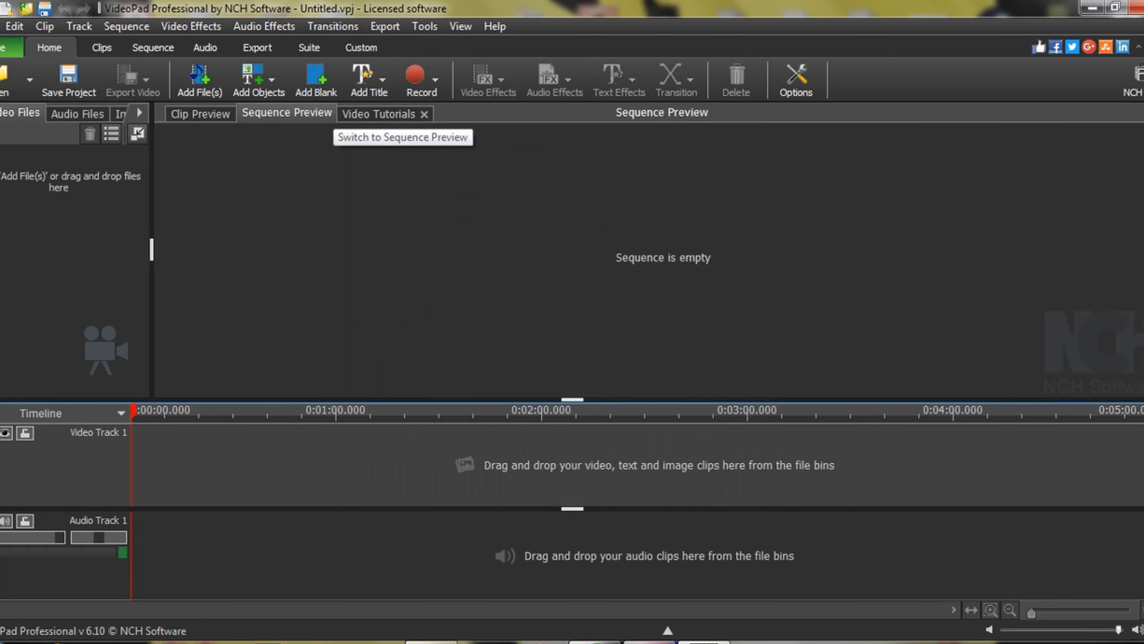
left_click(225, 114)
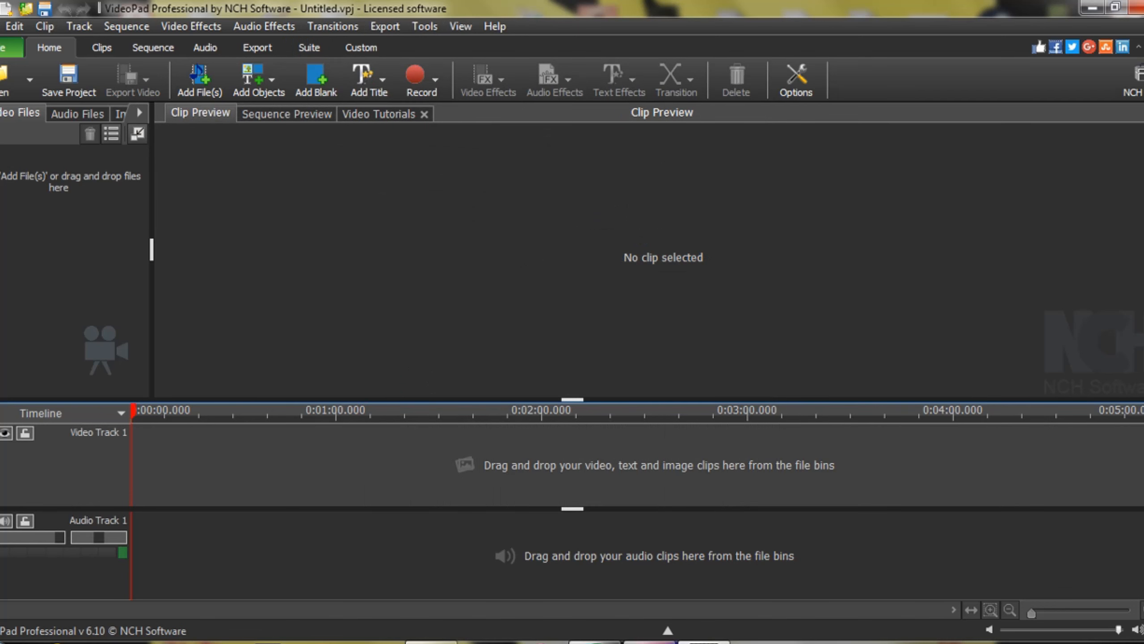
left_click(169, 411)
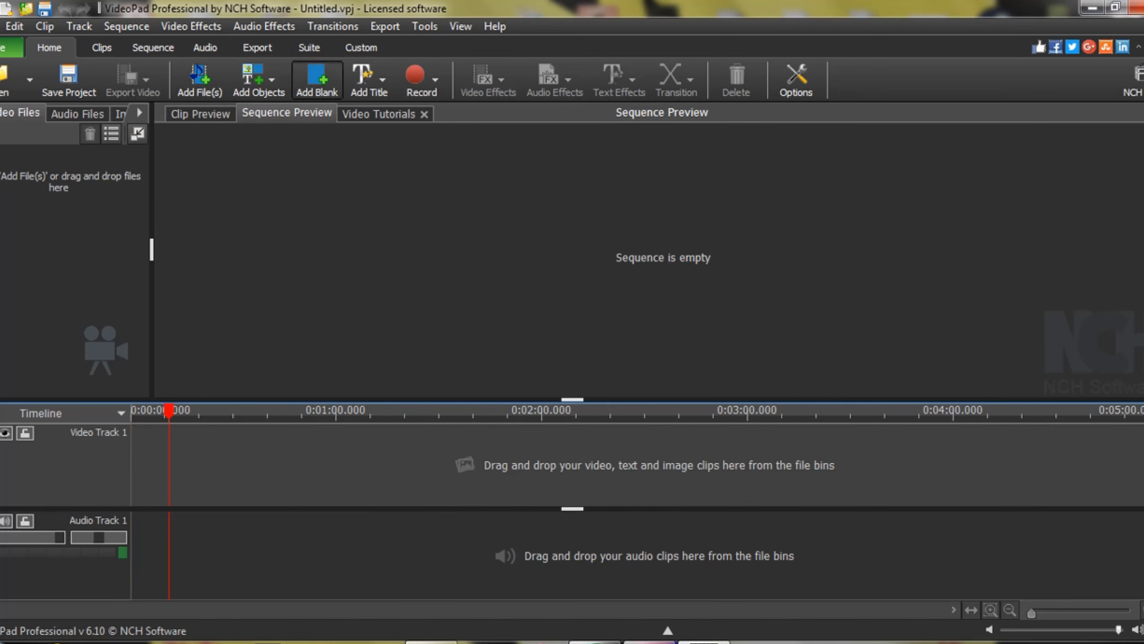
left_click(316, 78)
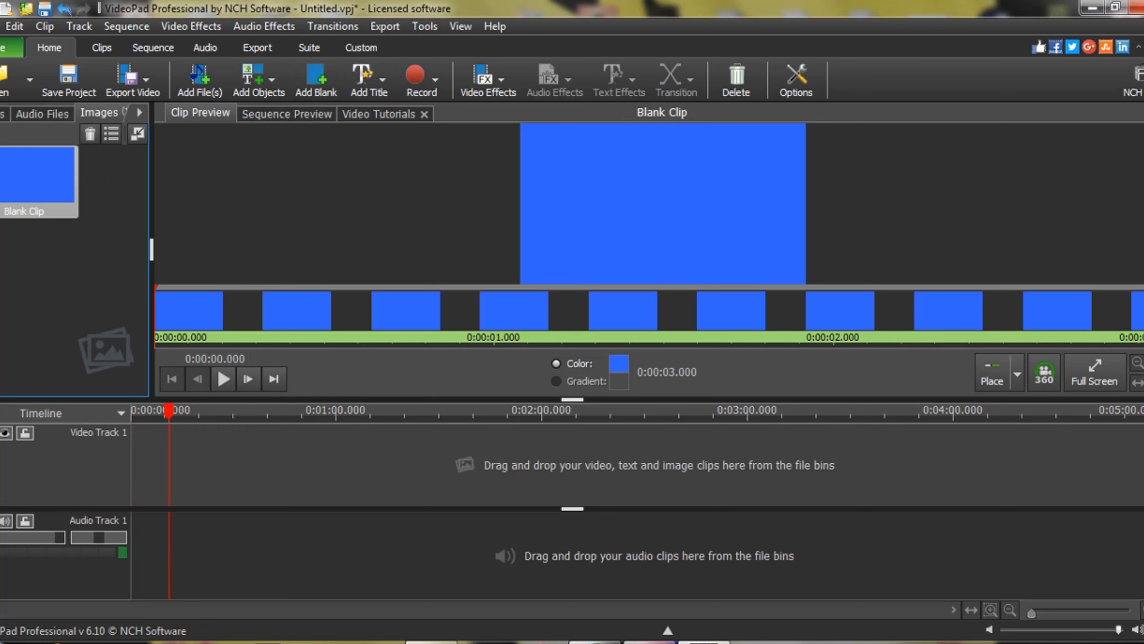
key("ctrl+z")
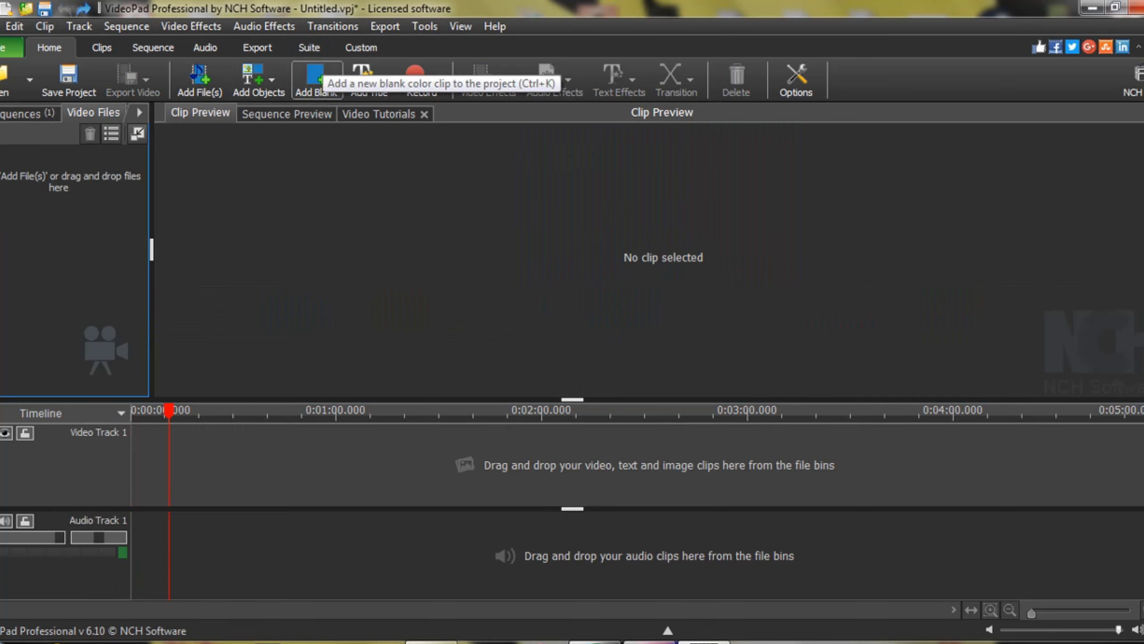
Add a Simple Text Overlay title clip and delete its placeholder text.
left_click(363, 76)
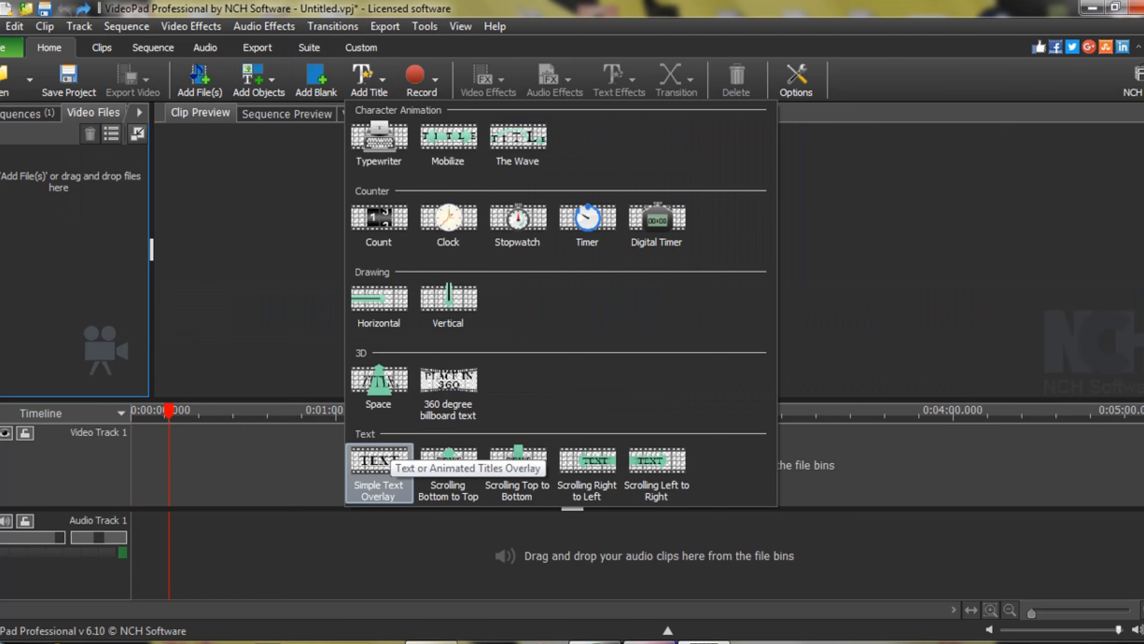
left_click(380, 460)
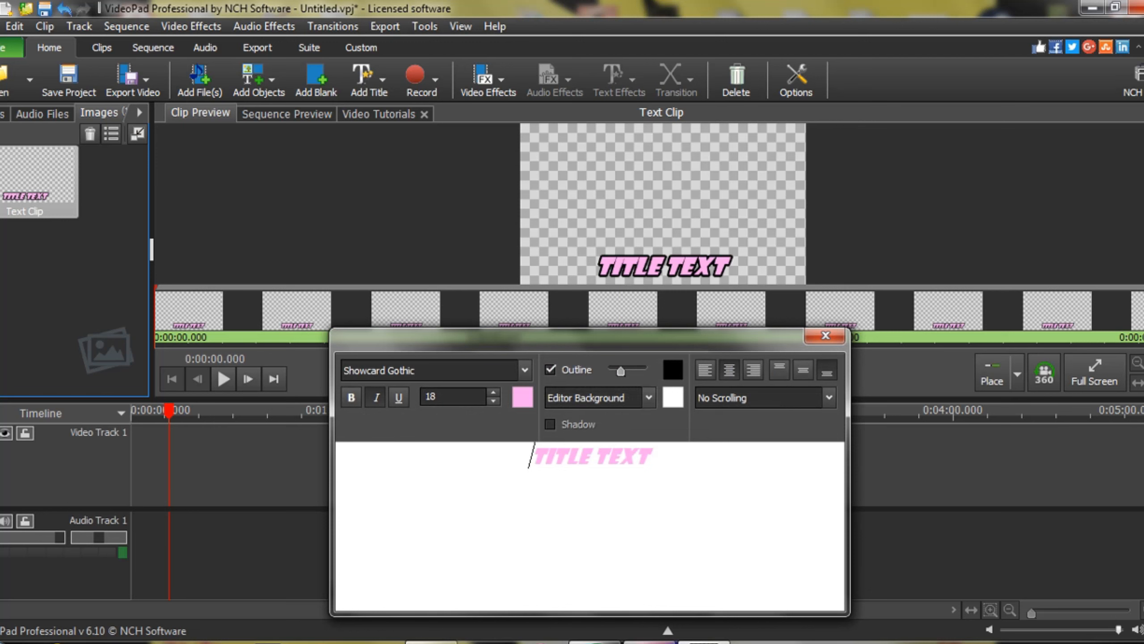
key("ctrl+a")
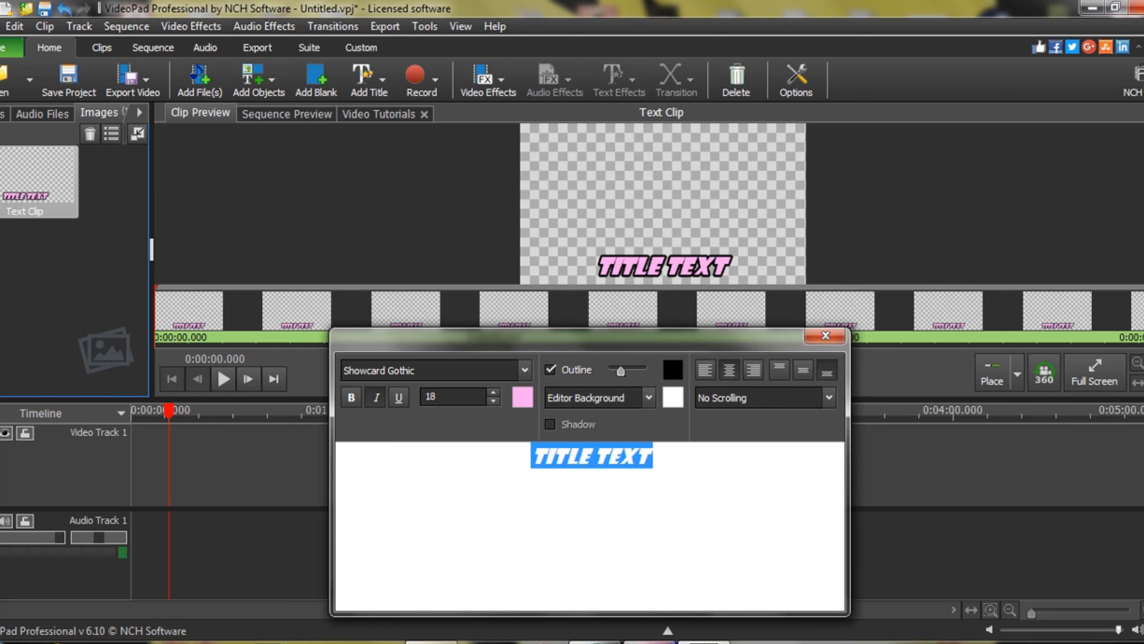
key("Delete")
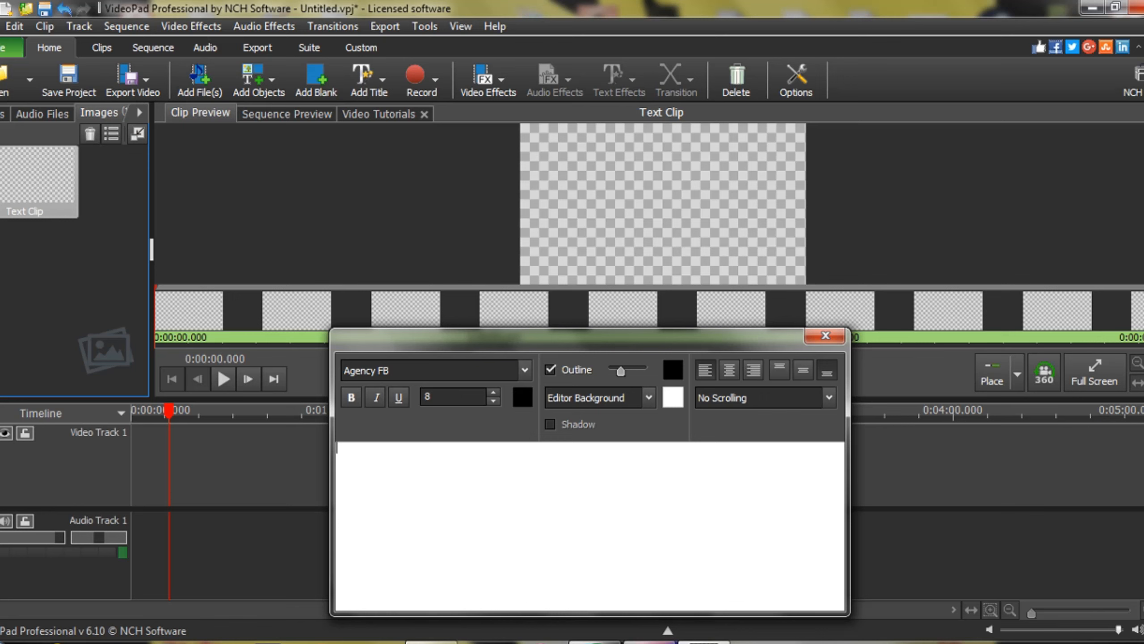
Set the title font to Arial and enter 04 and 20 on two separate lines.
left_click(524, 370)
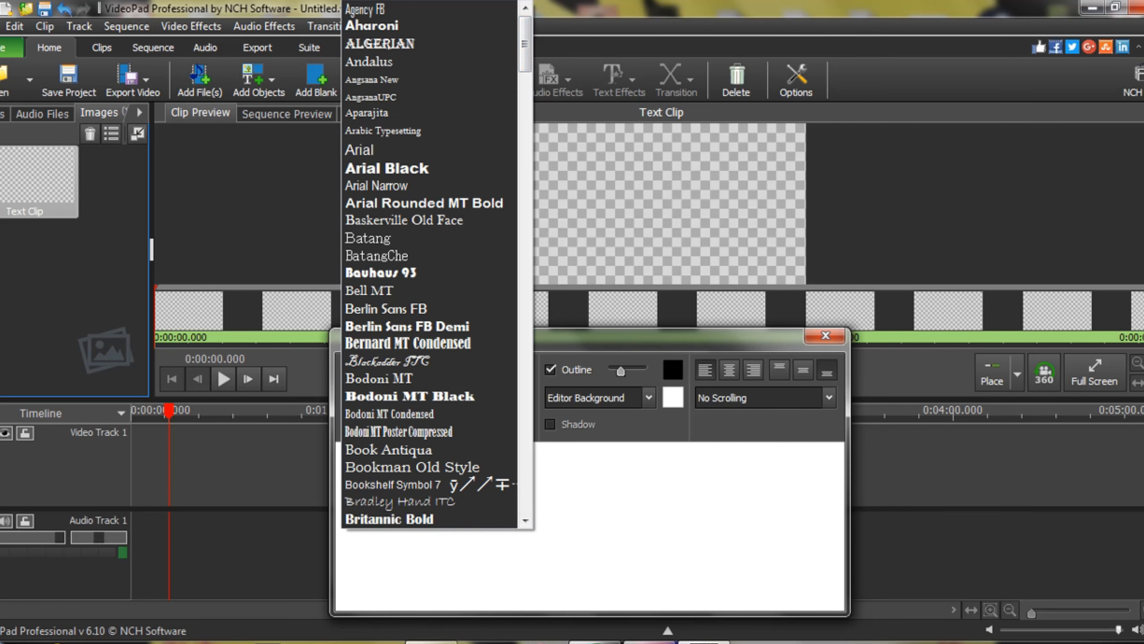
key("Escape")
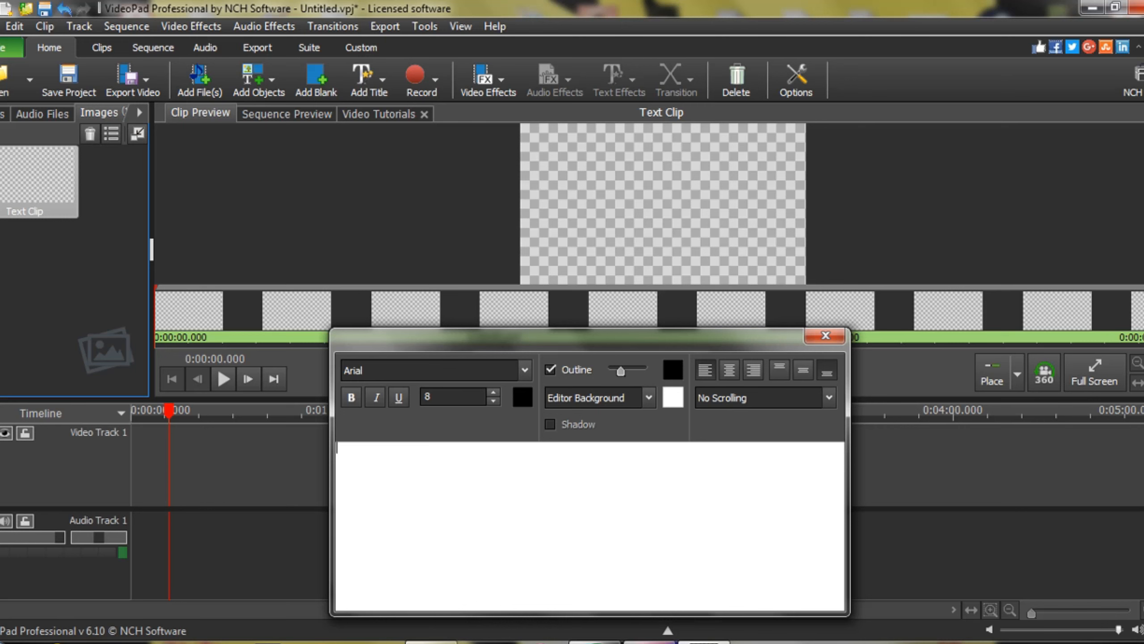
type("04")
key("Return")
type("20")
Select both lines of the title text and raise their font size to 22.
left_click(341, 460)
double_click(342, 448)
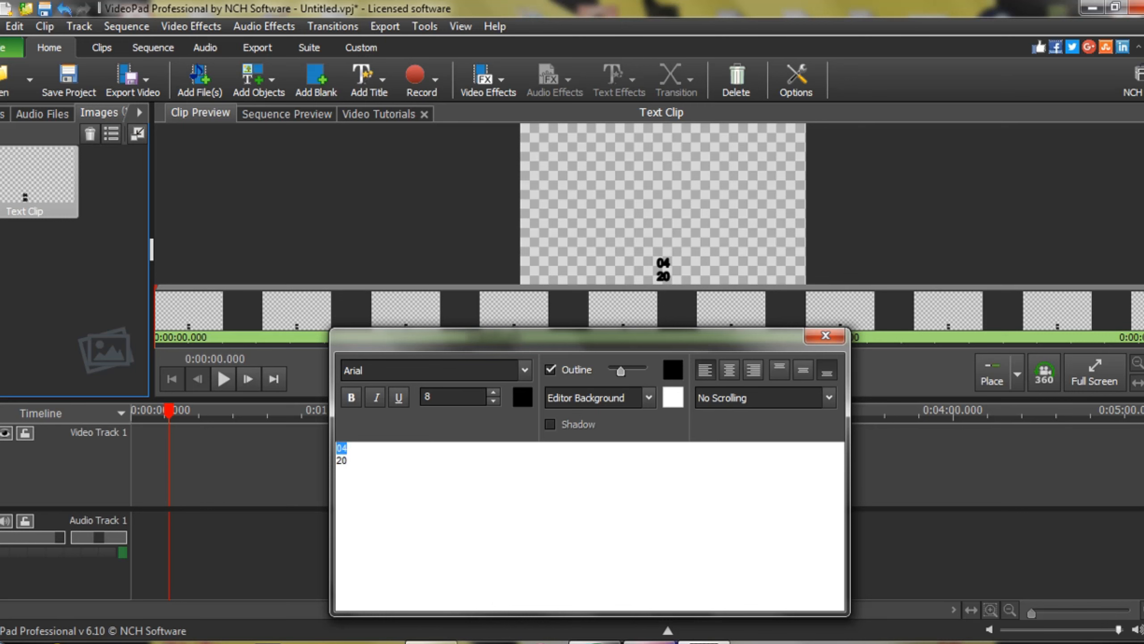
left_click_drag(348, 461, 337, 448)
left_click(493, 392)
left_click(493, 391)
left_click(494, 392)
left_click(493, 392)
left_click(493, 392)
left_click(494, 392)
left_click(493, 392)
left_click(493, 392)
left_click(493, 392)
left_click(493, 392)
left_click(493, 392)
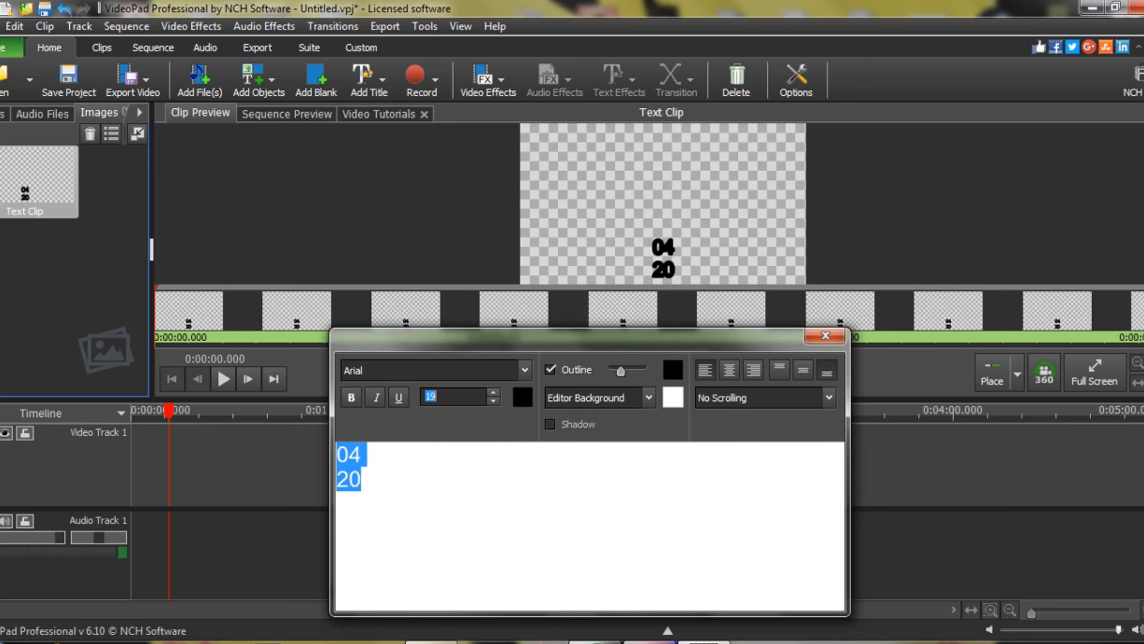
left_click(493, 392)
left_click(493, 392)
left_click(493, 392)
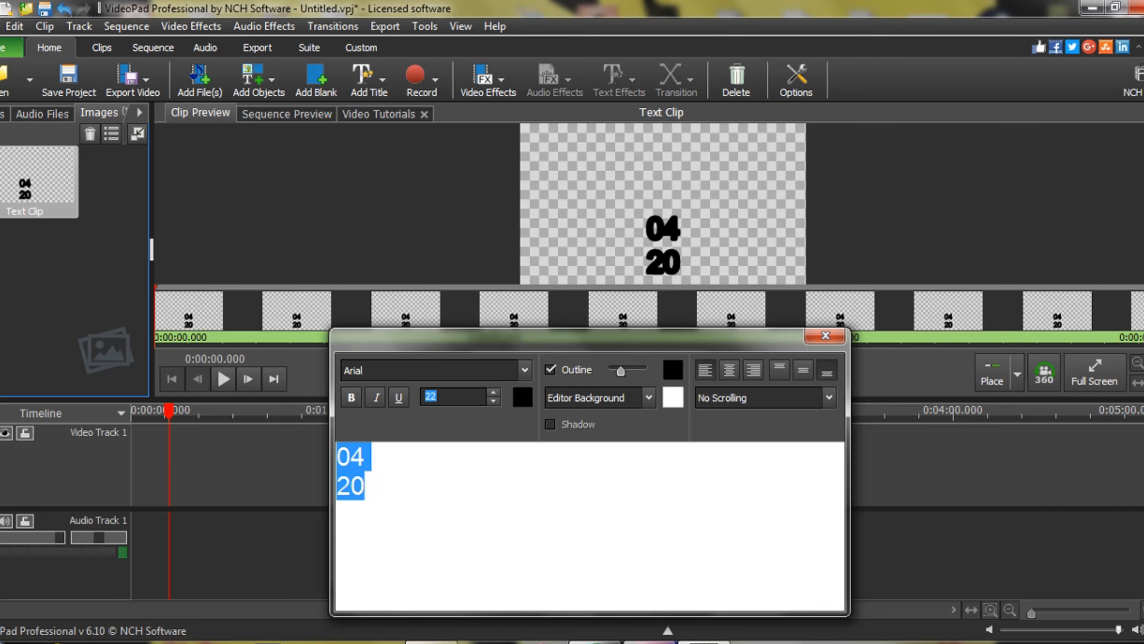
Center the title text vertically in the frame, without an outline and in bold.
left_click(802, 369)
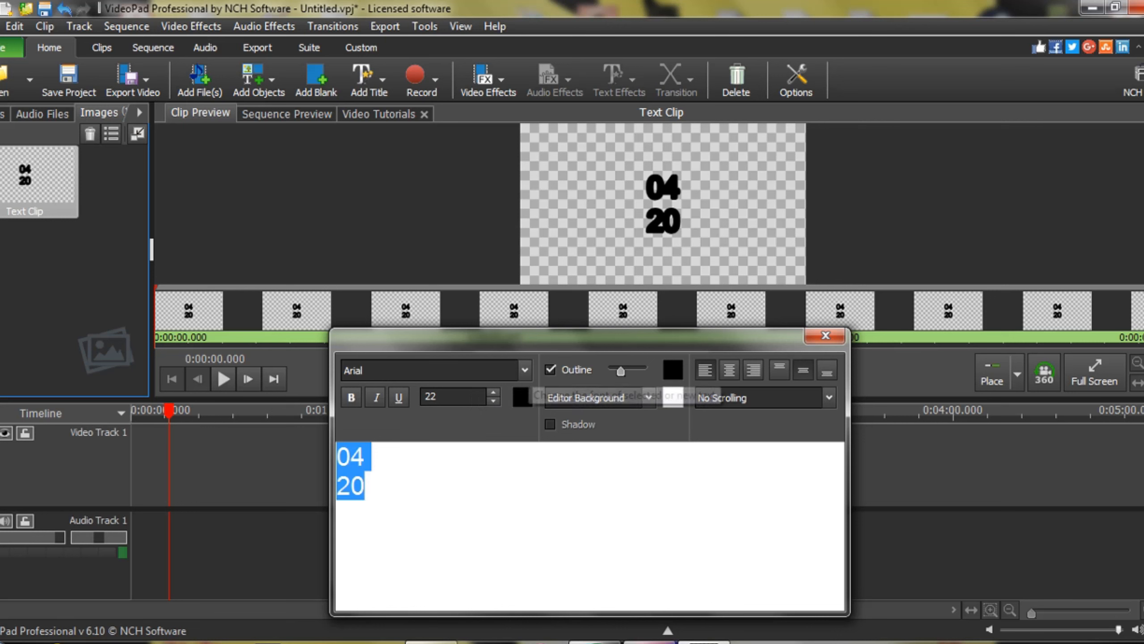
left_click(550, 369)
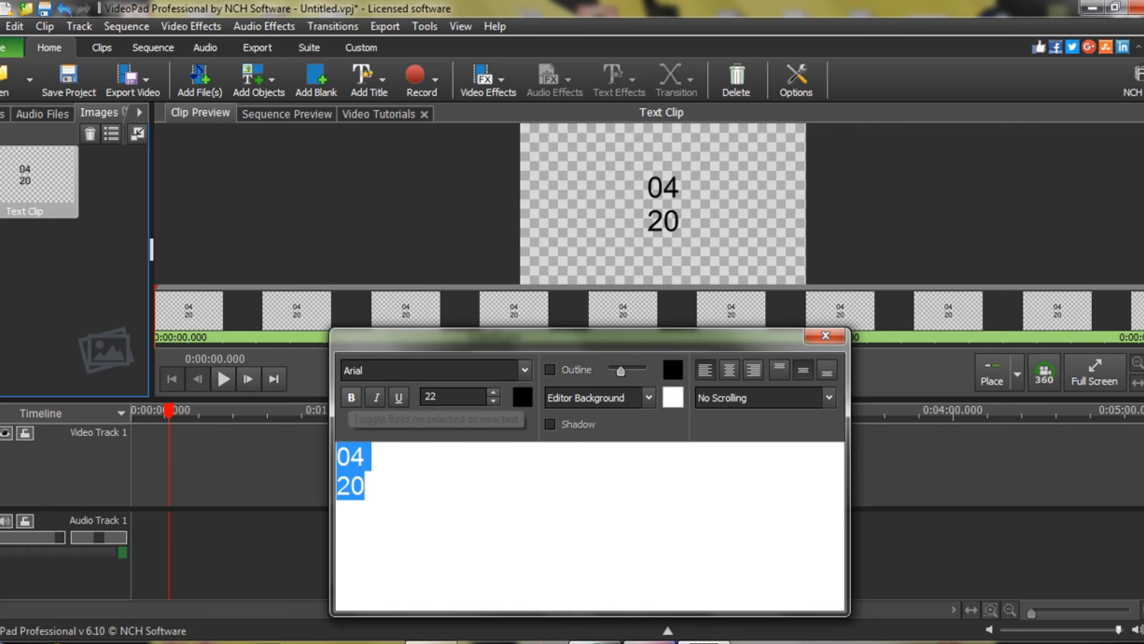
left_click(351, 397)
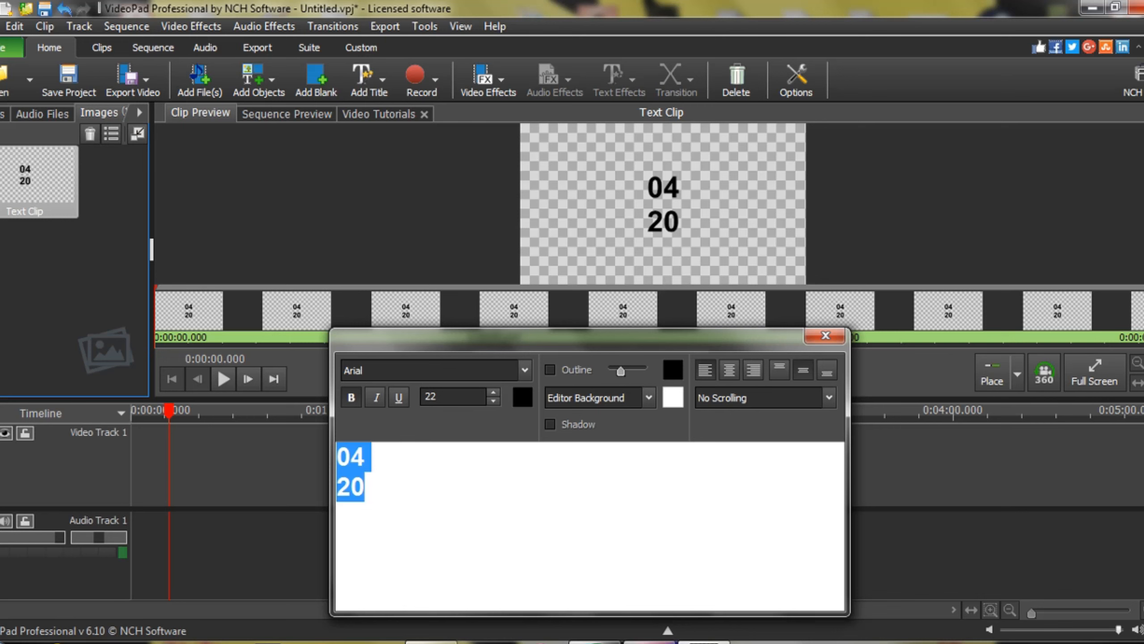
Increase the font size of both title lines to 44.
key("Up")
key("Up")
key("Up")
key("Up")
key("Up")
key("Up")
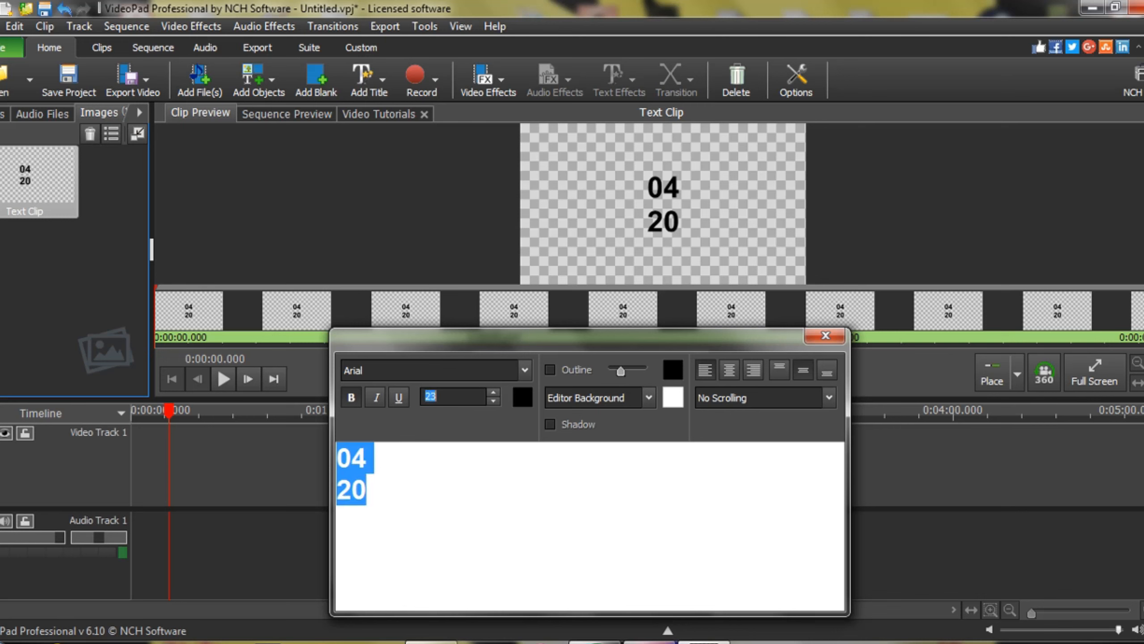
key("Up")
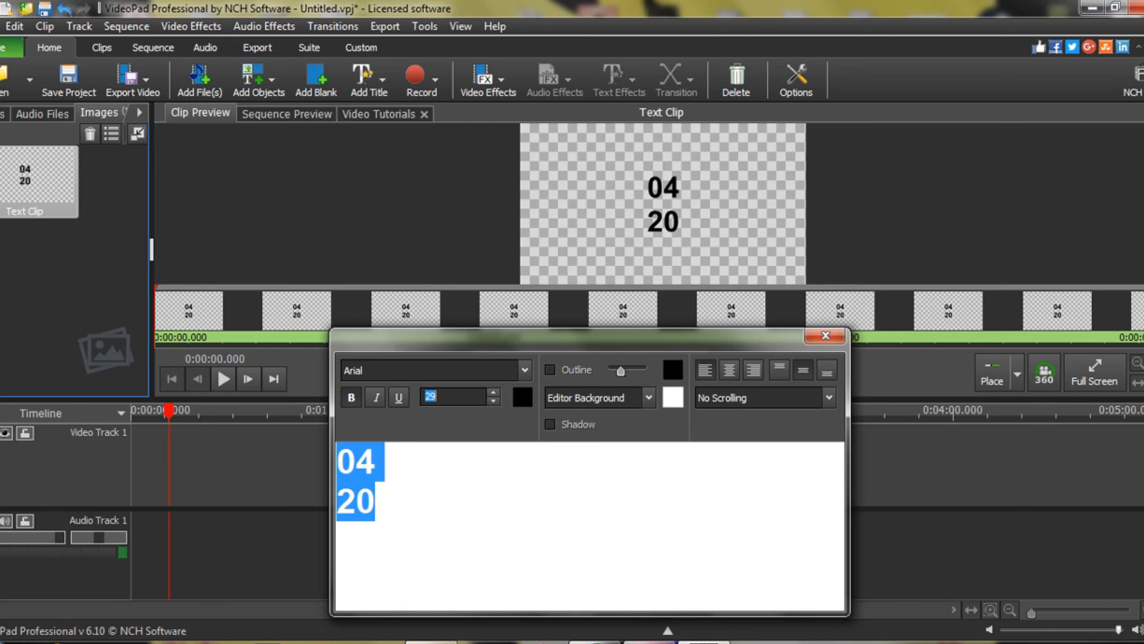
key("Up")
key("Up")
key("Up")
key("Up")
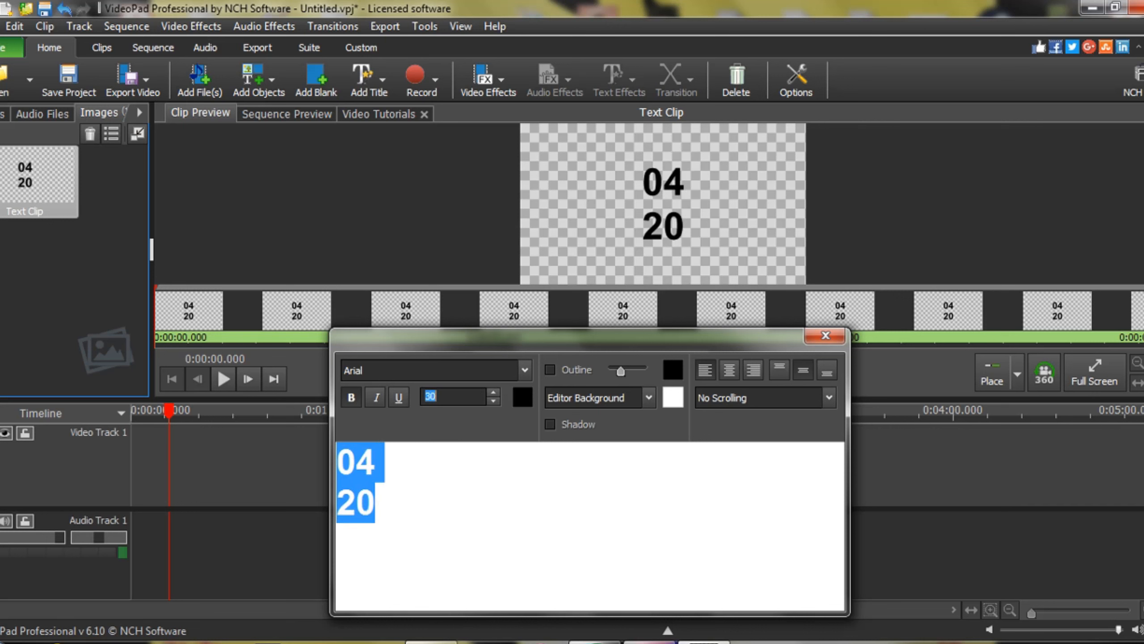
key("Up")
key("Up")
key("Up")
key("Up")
key("Up")
key("Up")
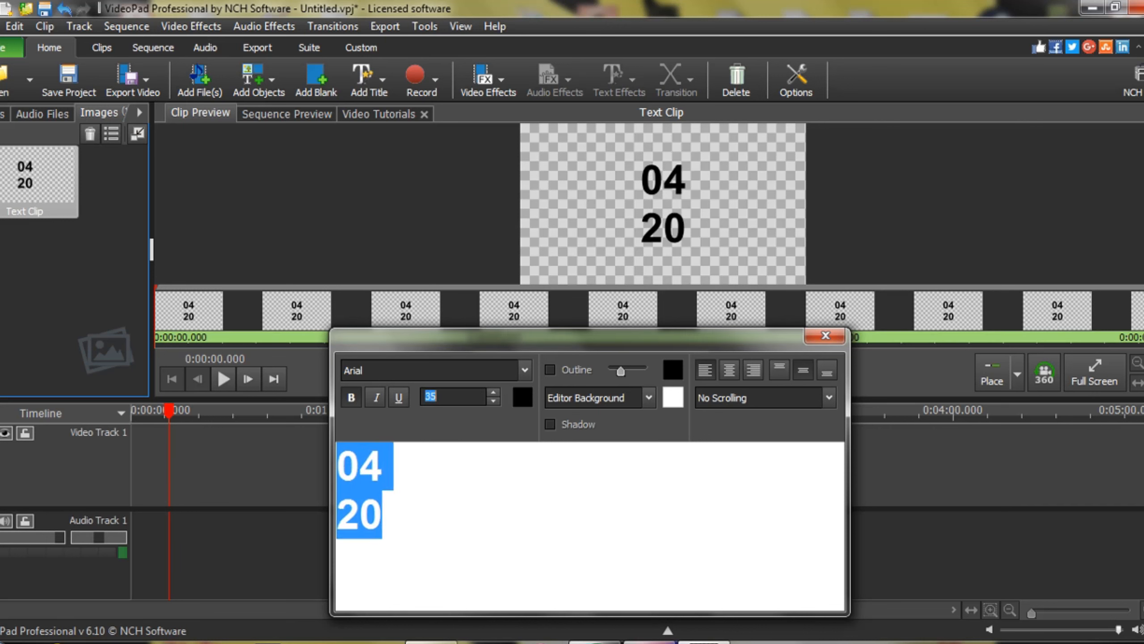
key("Up")
key("Up")
key("Up")
key("Up")
key("Up")
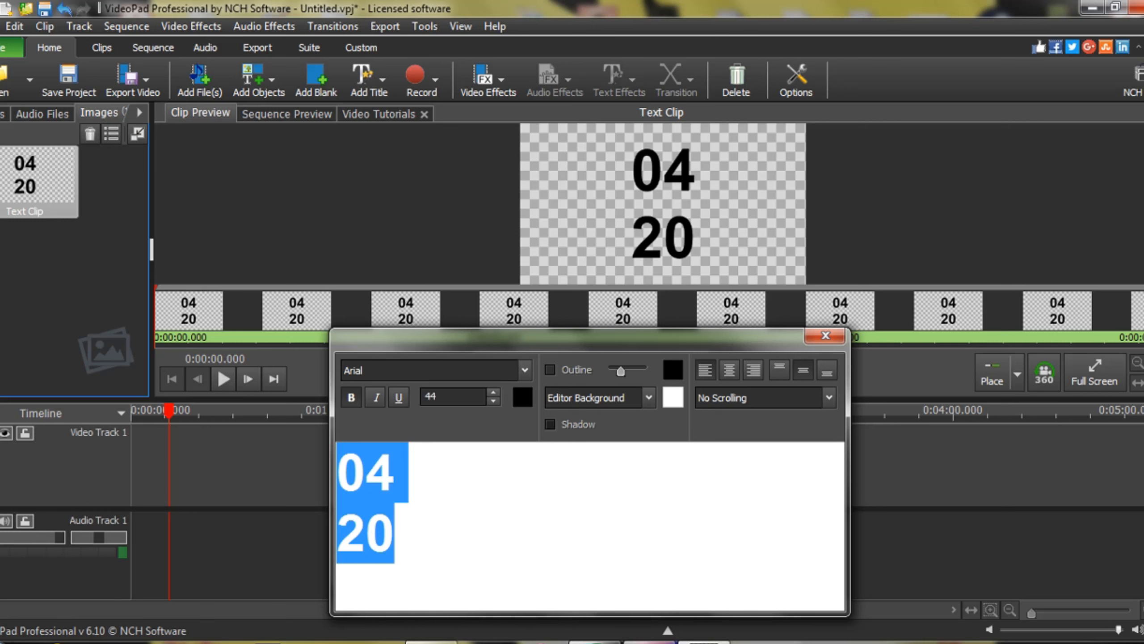
Try a shadow on the title text, turn it off again and open the text color for editing.
left_click(550, 423)
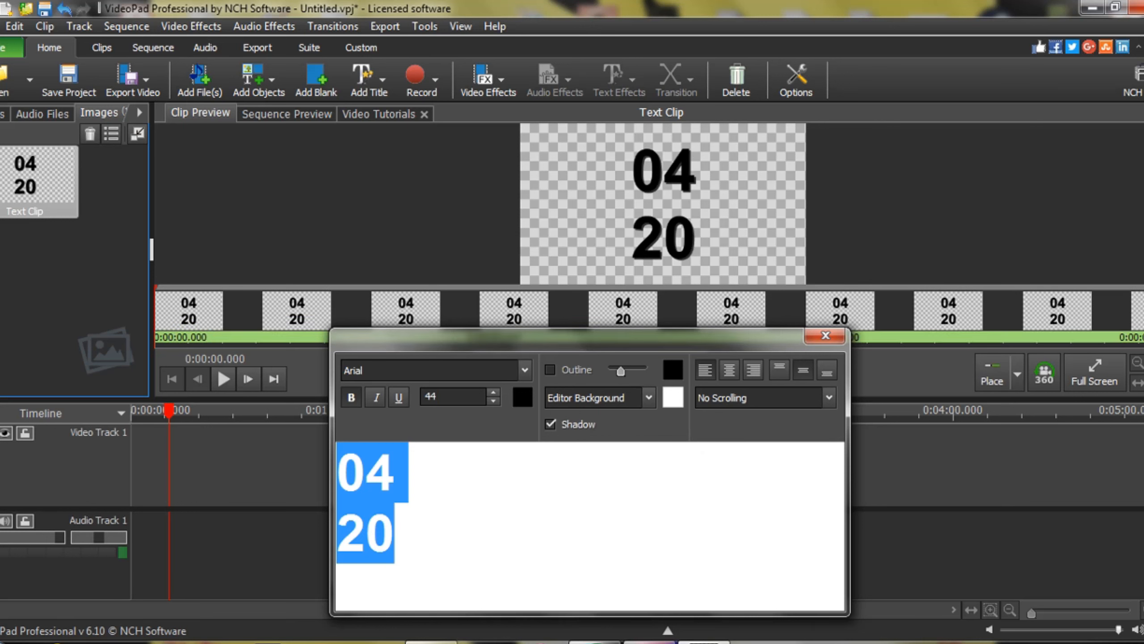
left_click(550, 424)
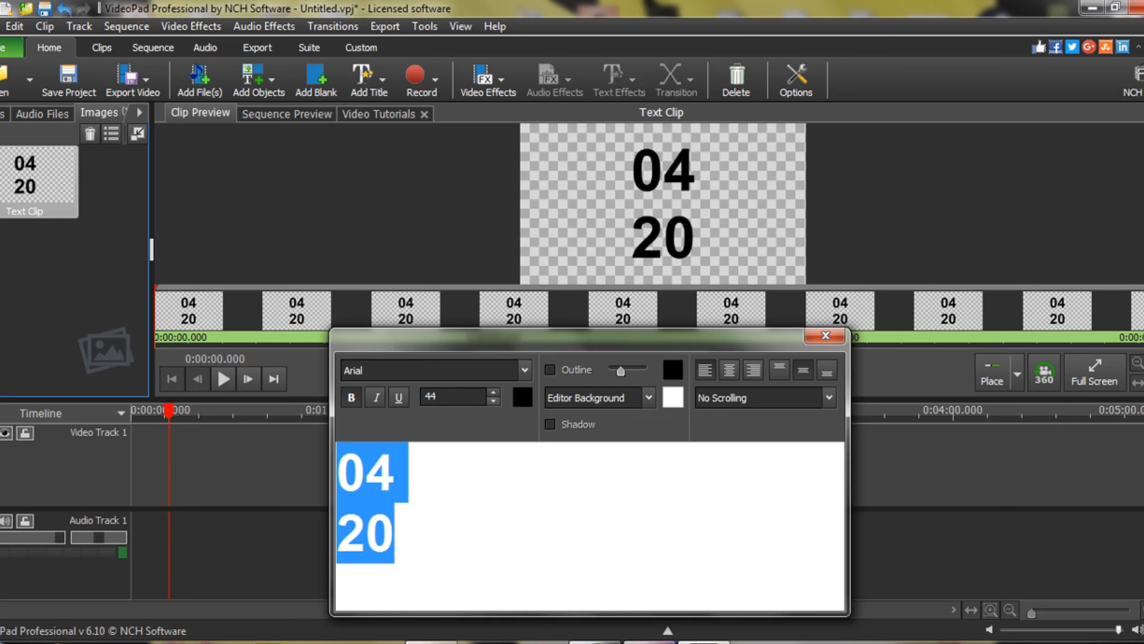
left_click(523, 397)
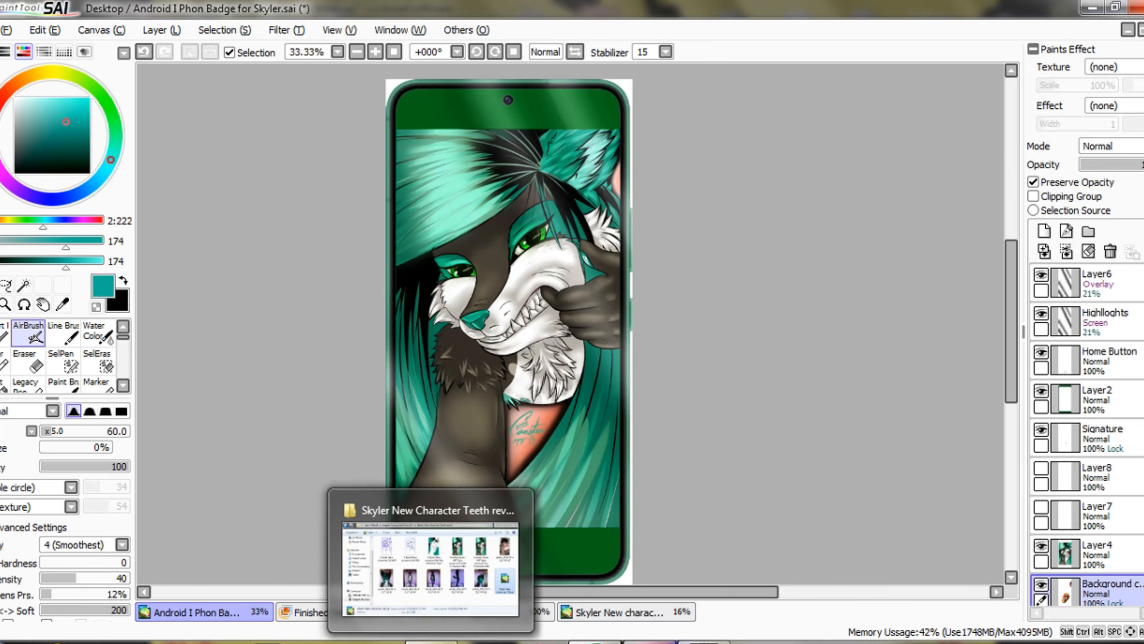
Switch to VideoPad and mix the pale mint green 99ffcf as the new color for the title text.
left_click(704, 642)
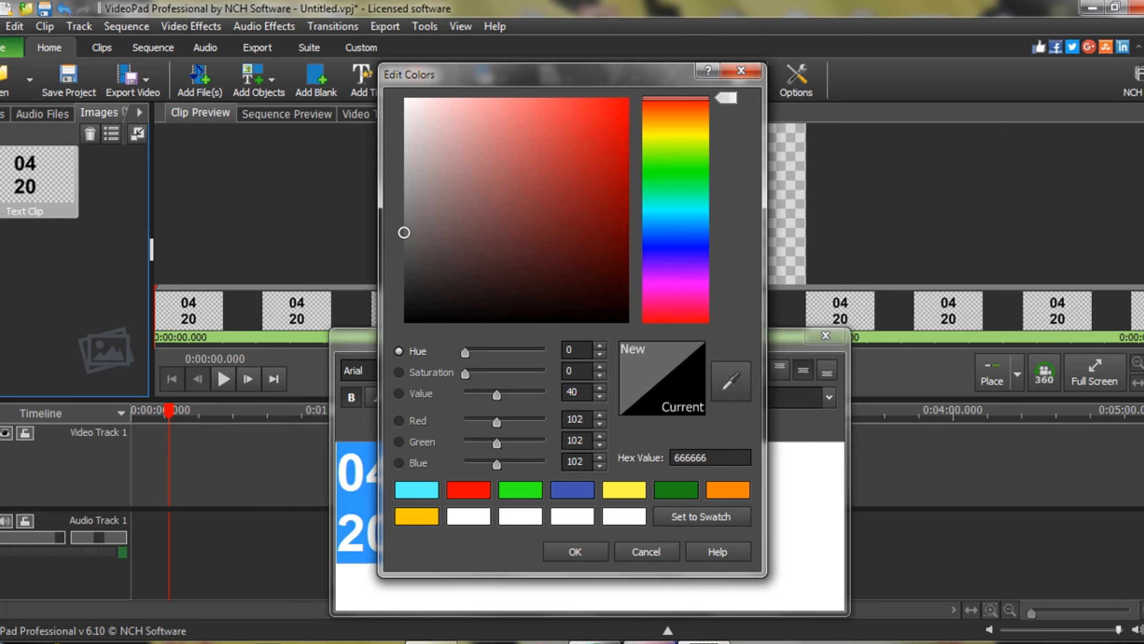
left_click(417, 489)
left_click_drag(727, 211, 726, 190)
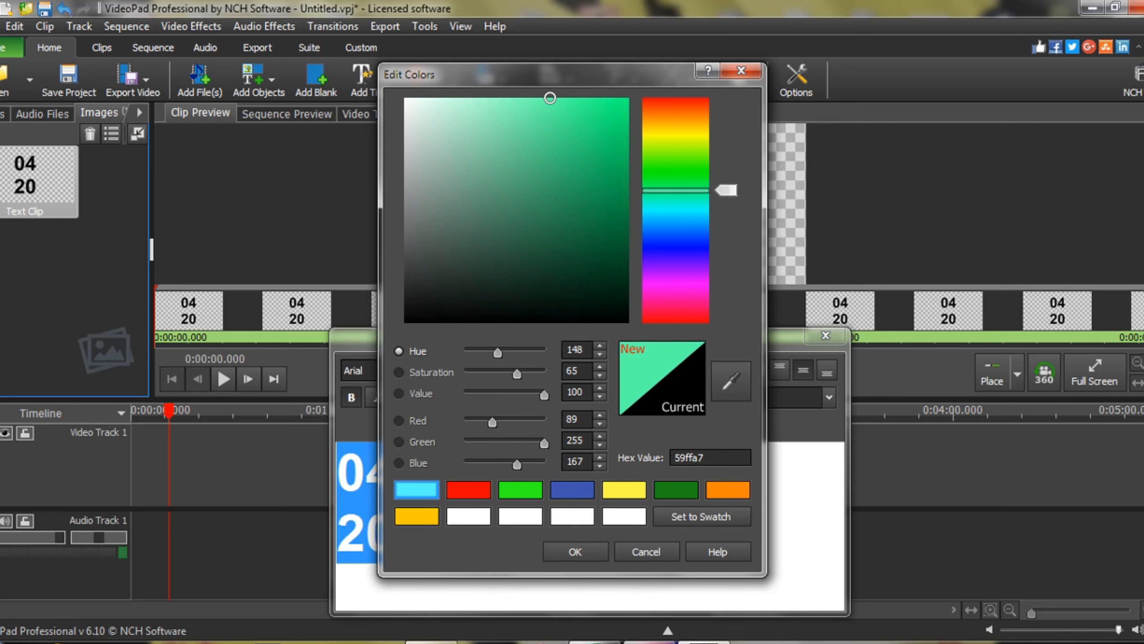
left_click_drag(550, 98, 518, 98)
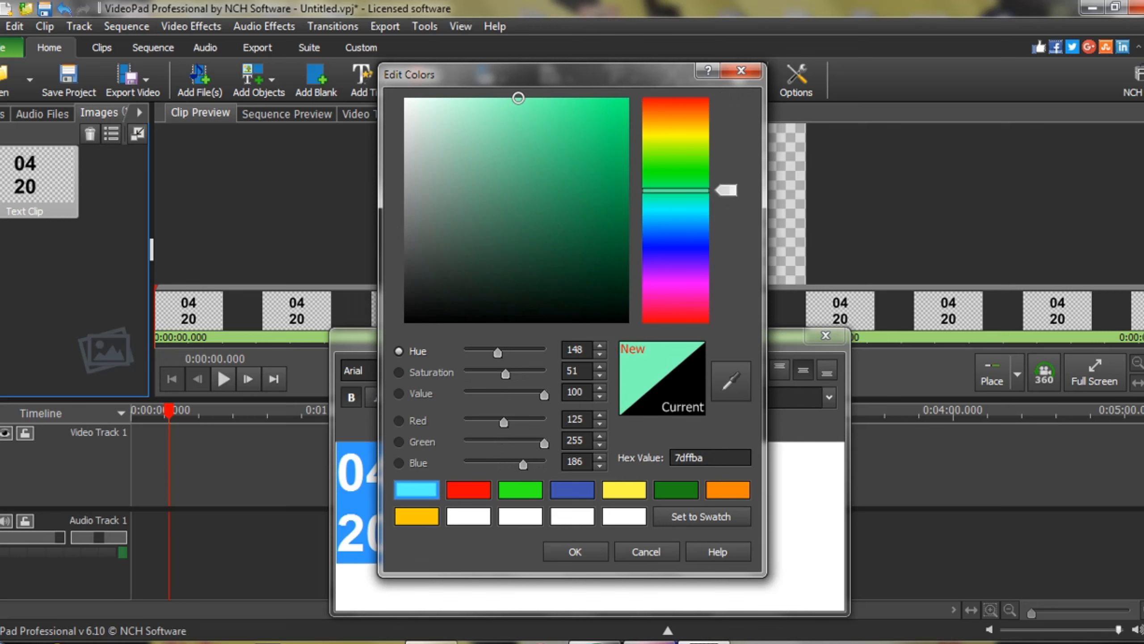
mouse_move(726, 190)
left_mouse_down()
mouse_move(726, 180)
mouse_move(726, 193)
left_mouse_up()
mouse_move(518, 97)
left_mouse_down()
mouse_move(558, 97)
mouse_move(509, 97)
left_mouse_up()
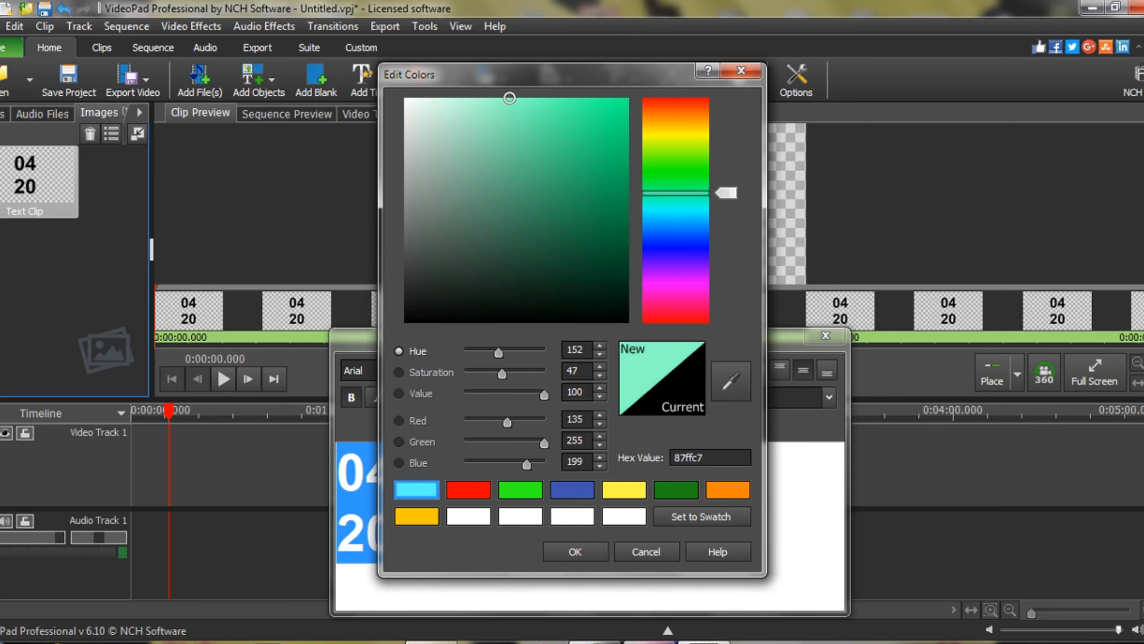
mouse_move(509, 98)
left_mouse_down()
mouse_move(496, 97)
mouse_move(531, 98)
mouse_move(516, 98)
left_mouse_up()
left_click_drag(521, 98, 493, 98)
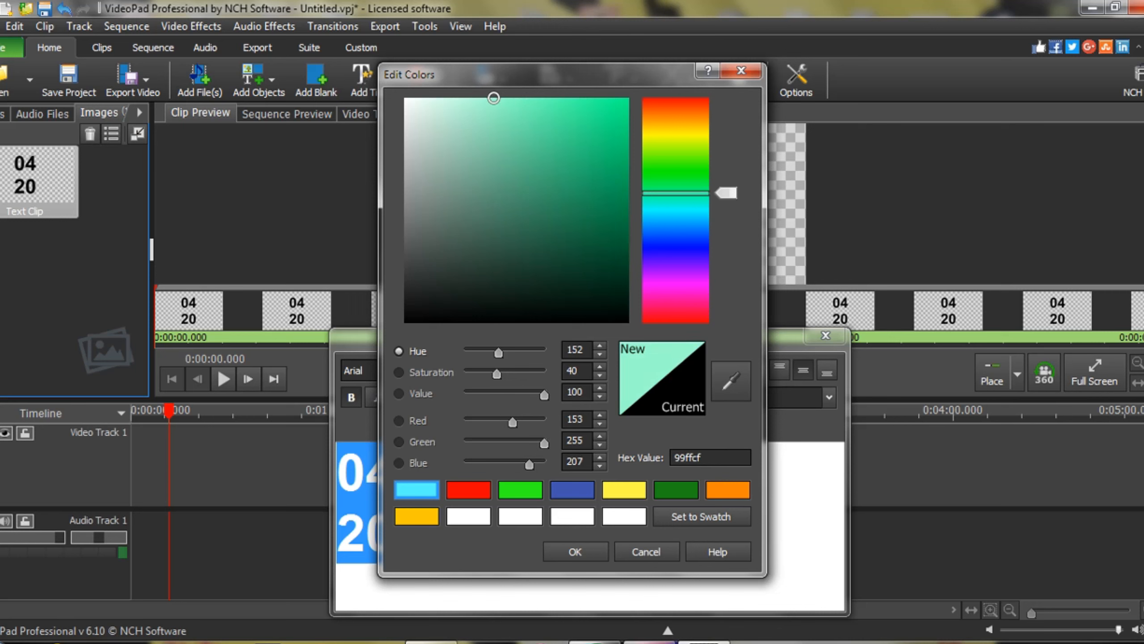
Try a purer green hue for the text color, raising its blue value to 199 and its red value to 220.
left_click_drag(726, 193, 726, 174)
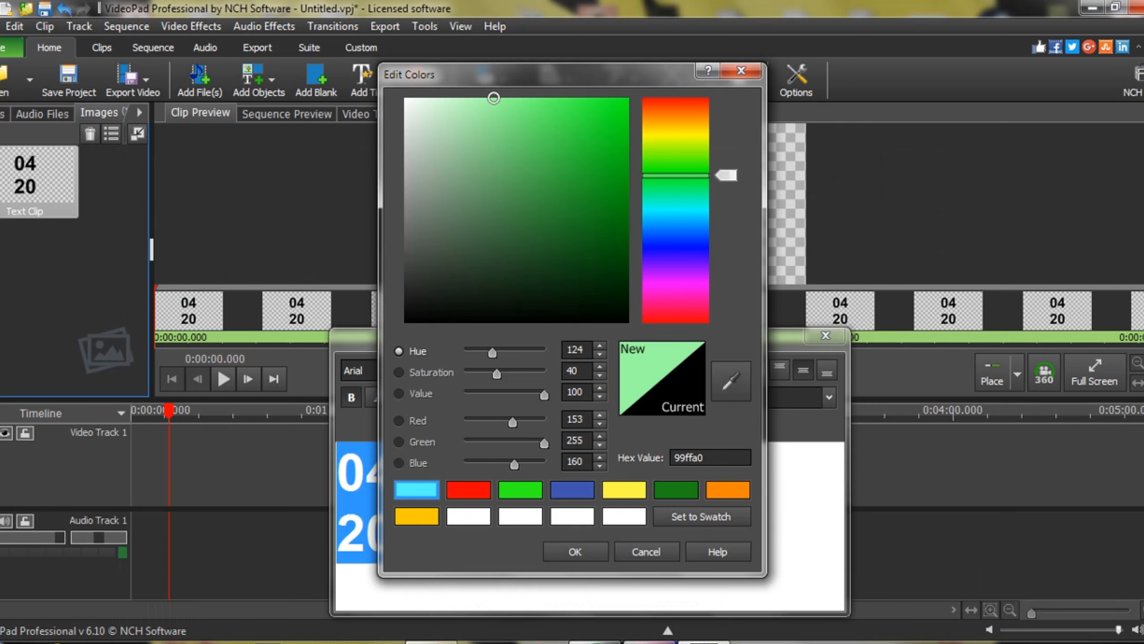
left_click(600, 457)
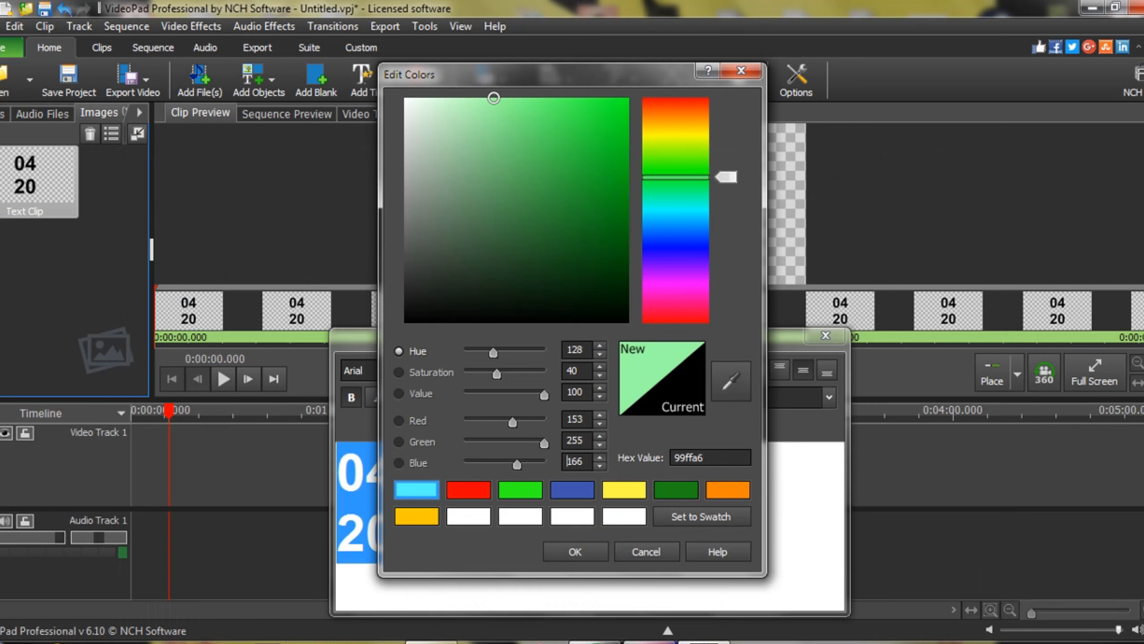
left_click(599, 458)
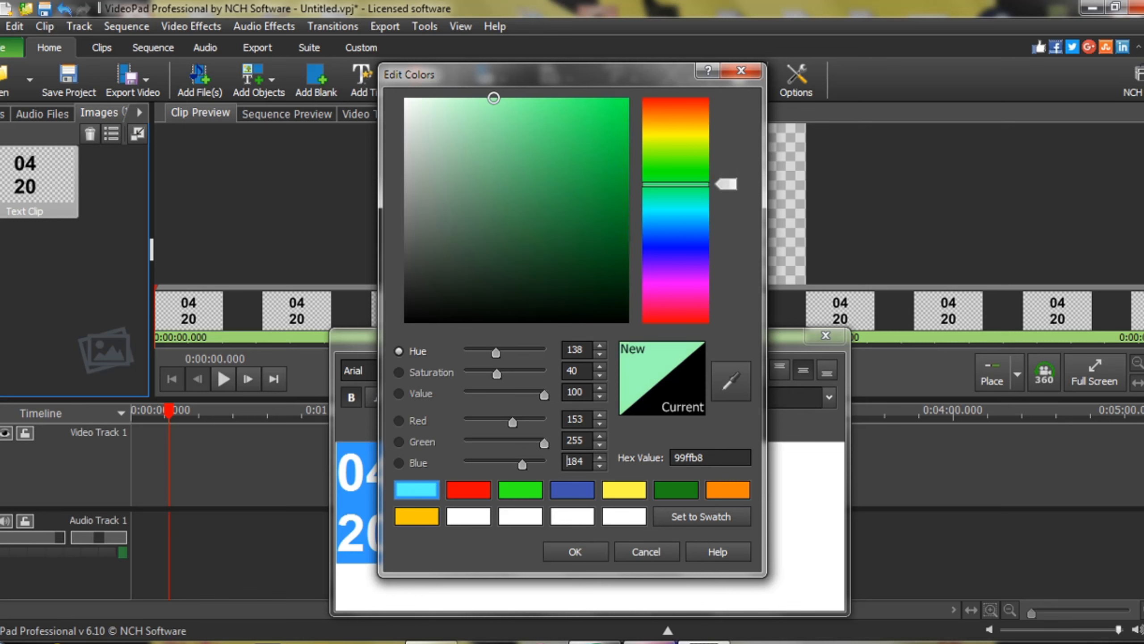
left_click(599, 457)
left_click(600, 457)
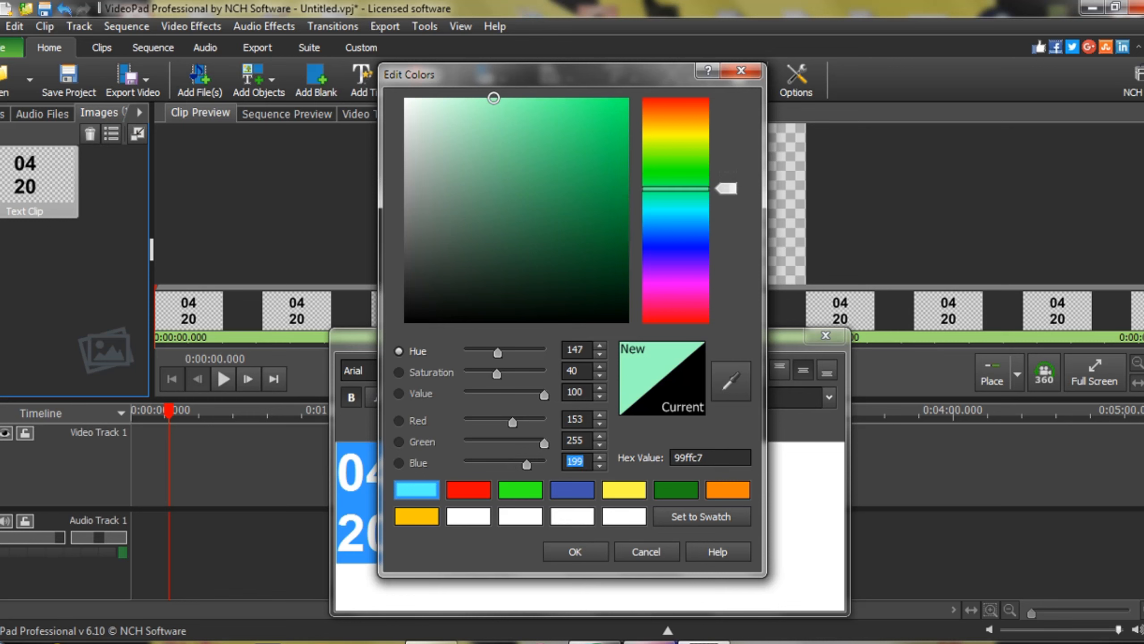
left_click(600, 415)
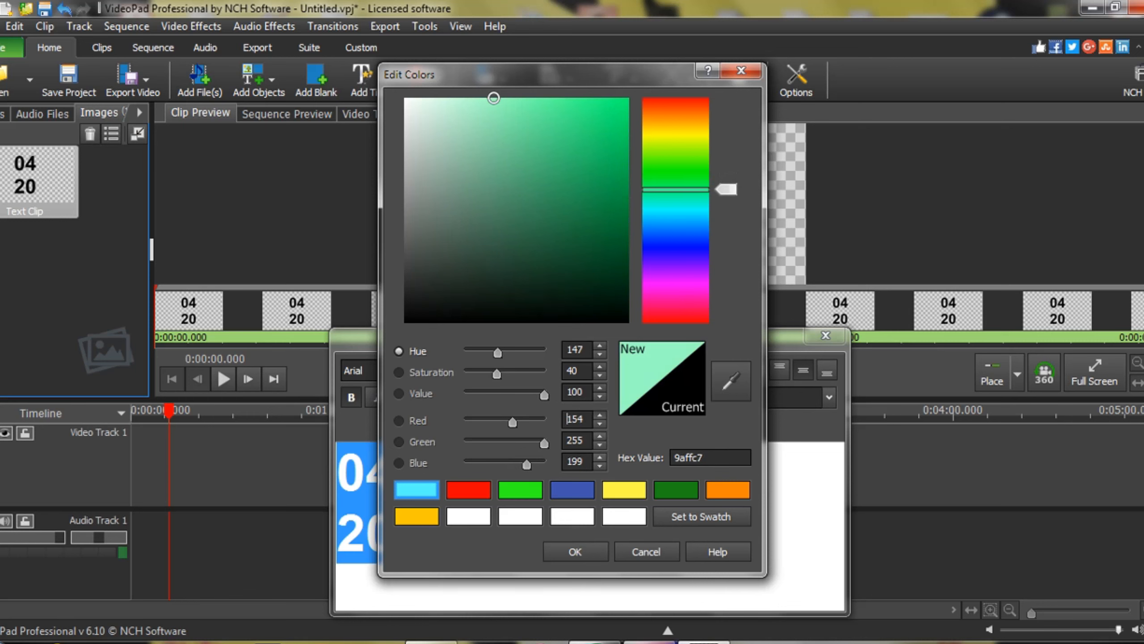
left_click(599, 416)
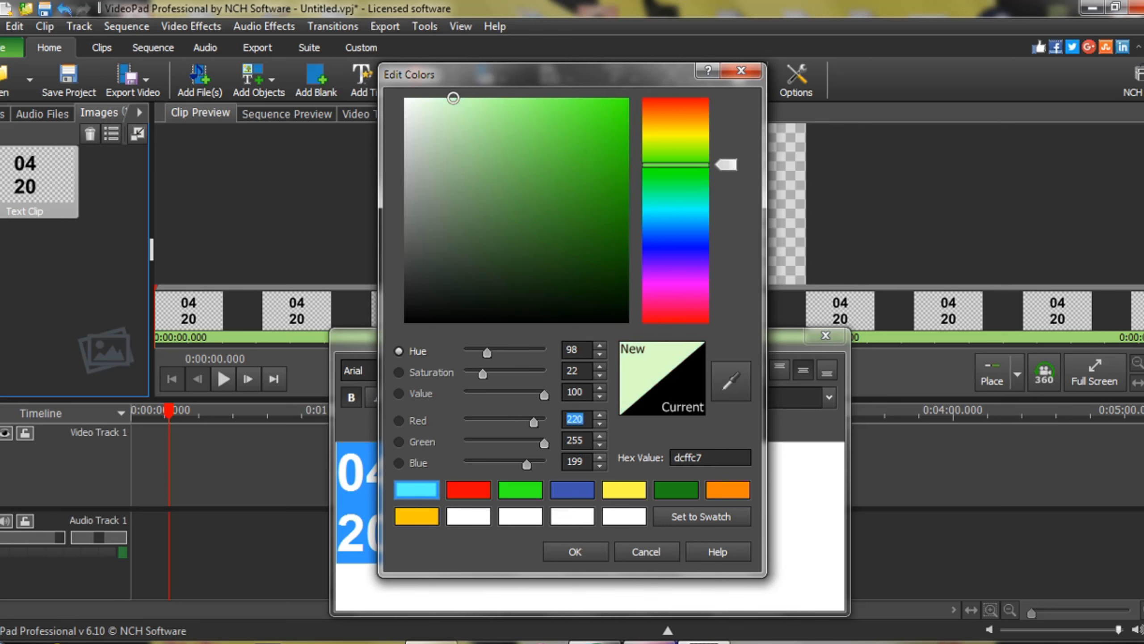
Mix the more saturated green 4aff86 and apply it to both title lines.
mouse_move(726, 164)
left_mouse_down()
mouse_move(726, 198)
mouse_move(726, 179)
left_mouse_up()
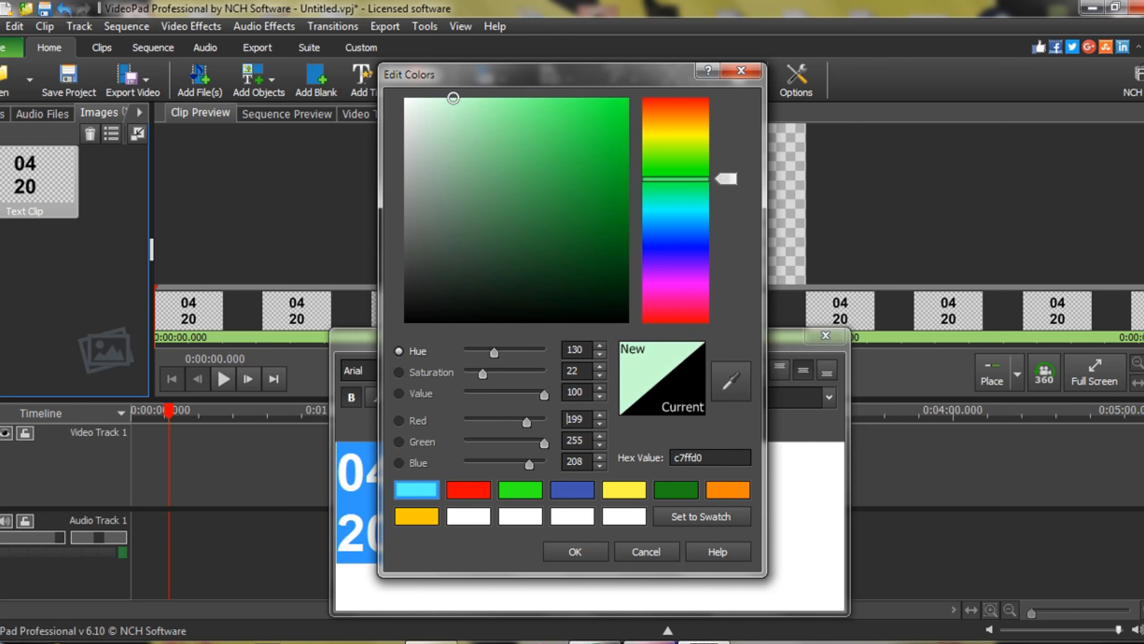
left_click_drag(453, 98, 628, 98)
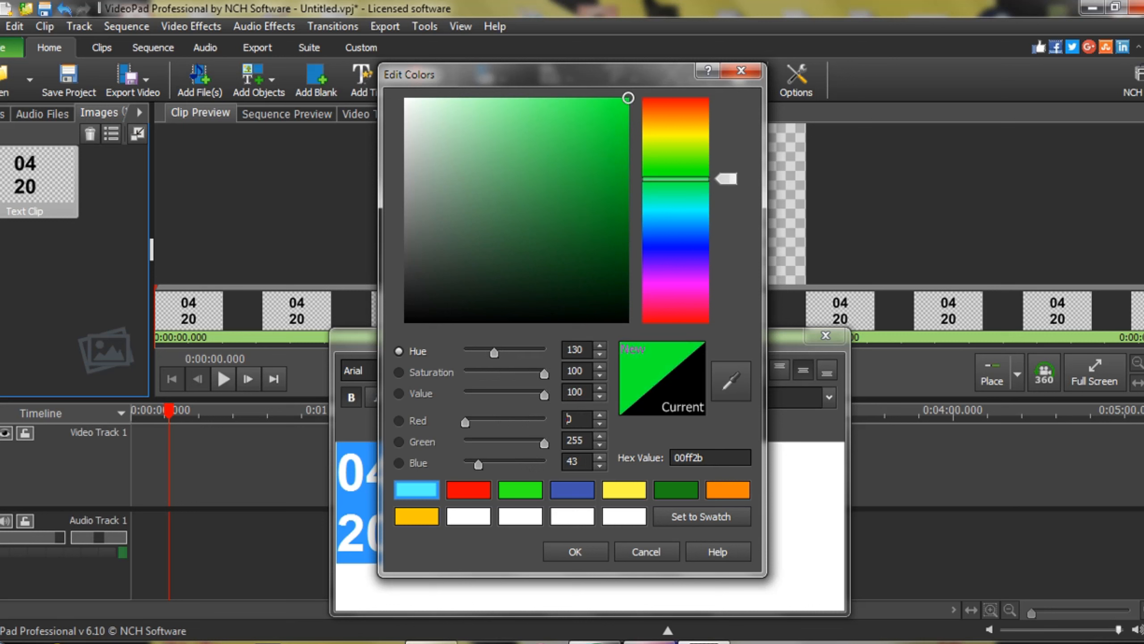
left_click_drag(726, 179, 727, 185)
left_click_drag(628, 98, 563, 98)
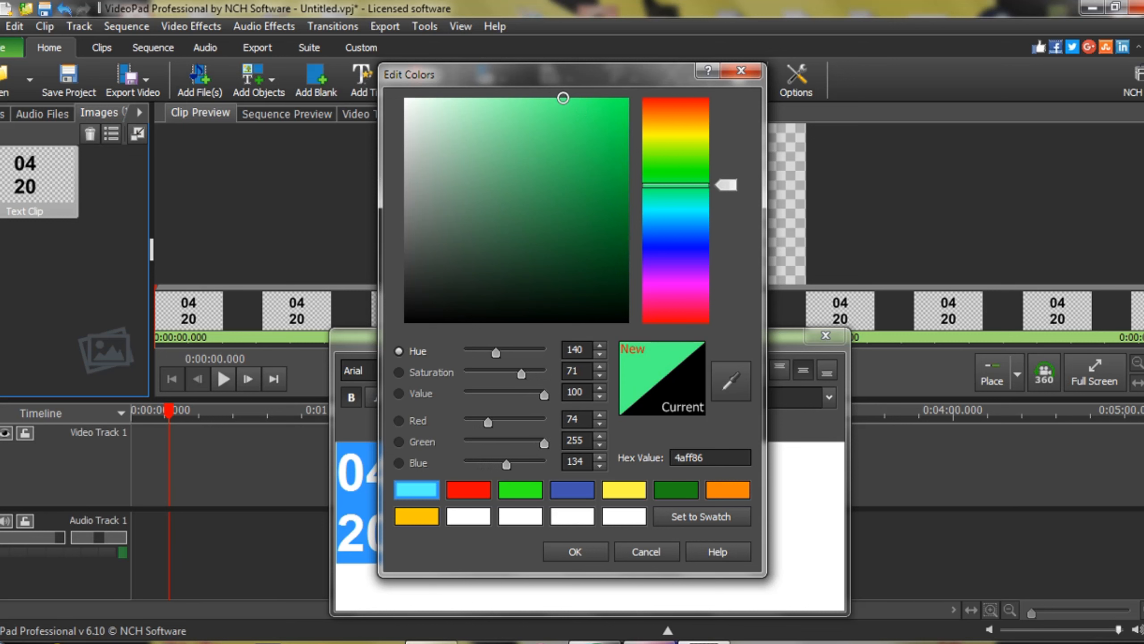
left_click(574, 551)
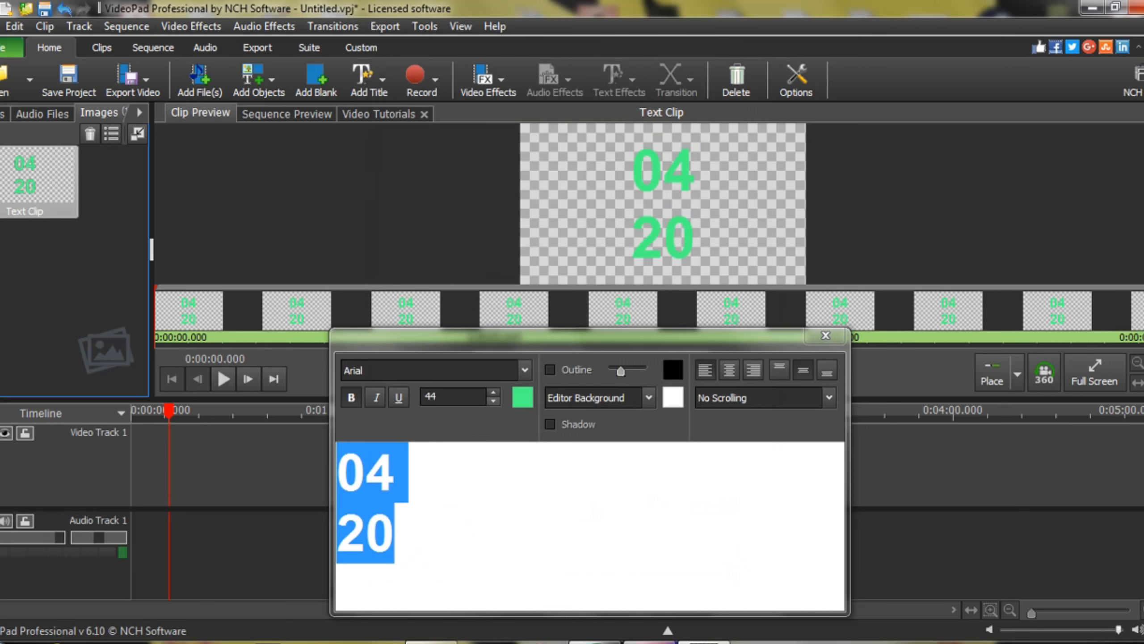
Lighten the text color of both title lines to the soft green 8fffa9.
left_click(523, 397)
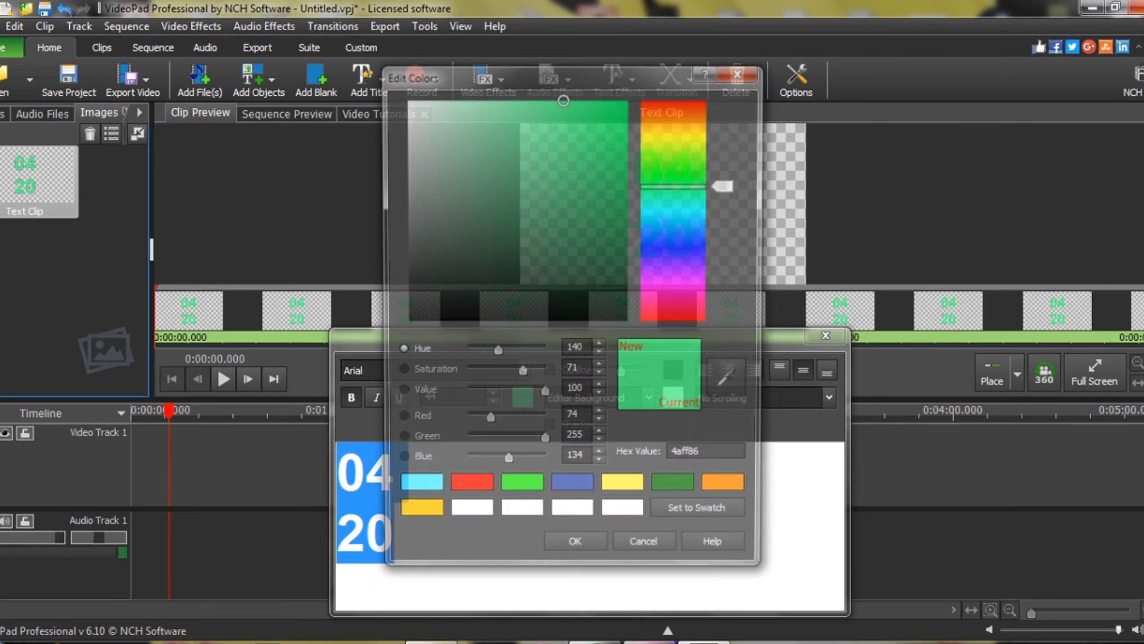
left_click_drag(563, 97, 503, 98)
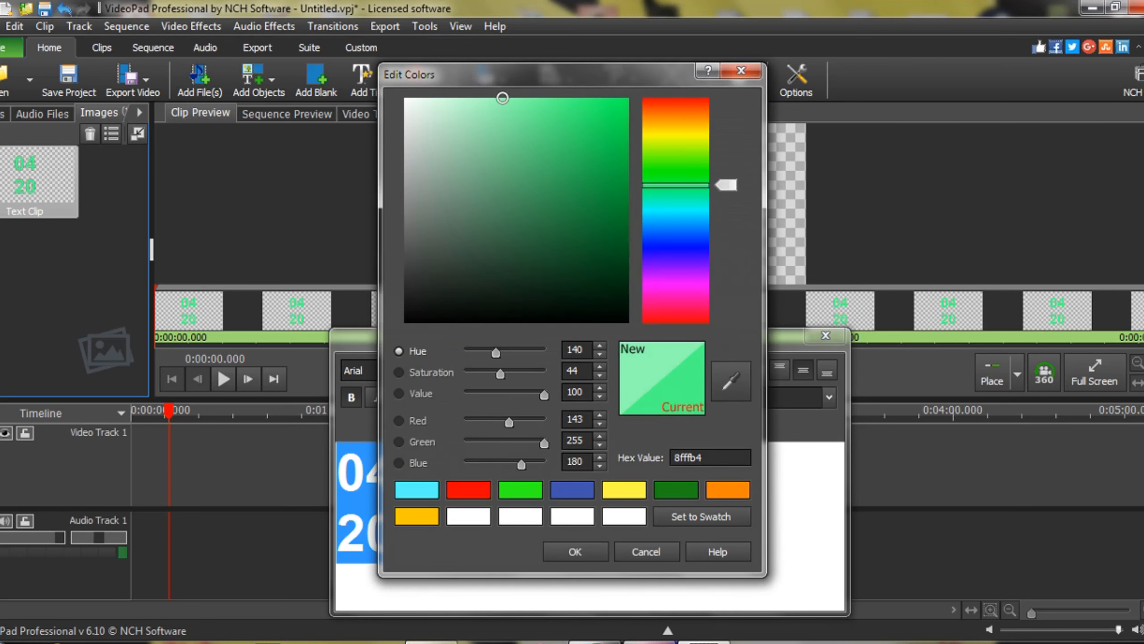
left_click_drag(727, 184, 726, 181)
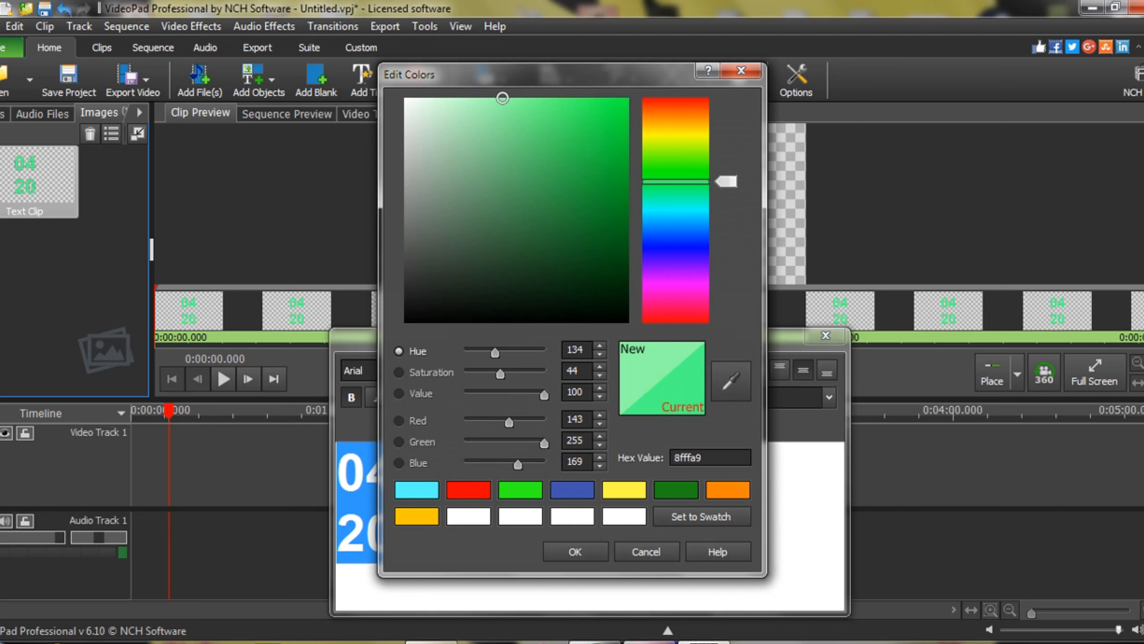
left_click(543, 136)
mouse_move(543, 136)
left_mouse_down()
mouse_move(536, 98)
mouse_move(507, 98)
left_mouse_up()
mouse_move(507, 98)
left_mouse_down()
mouse_move(491, 98)
mouse_move(511, 98)
left_mouse_up()
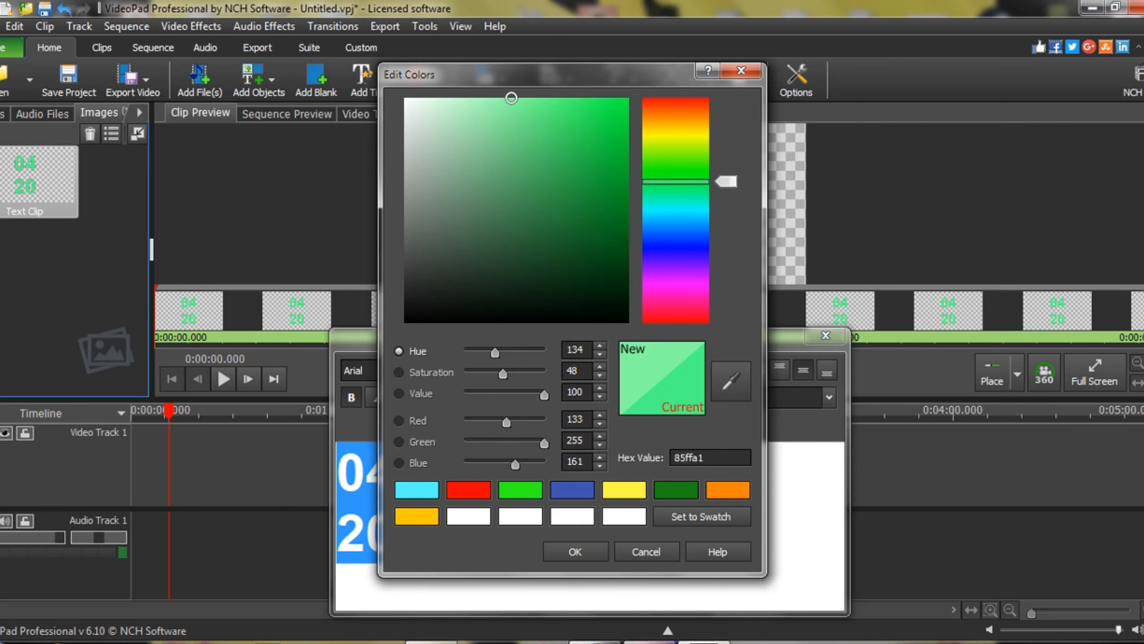
left_click_drag(511, 98, 510, 97)
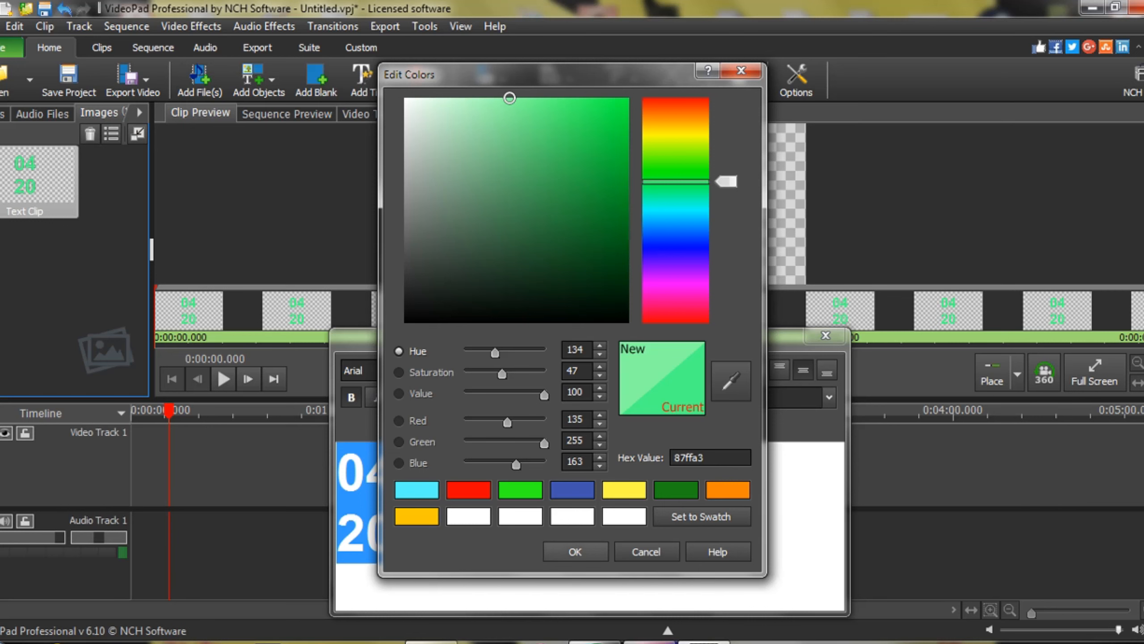
left_click(575, 552)
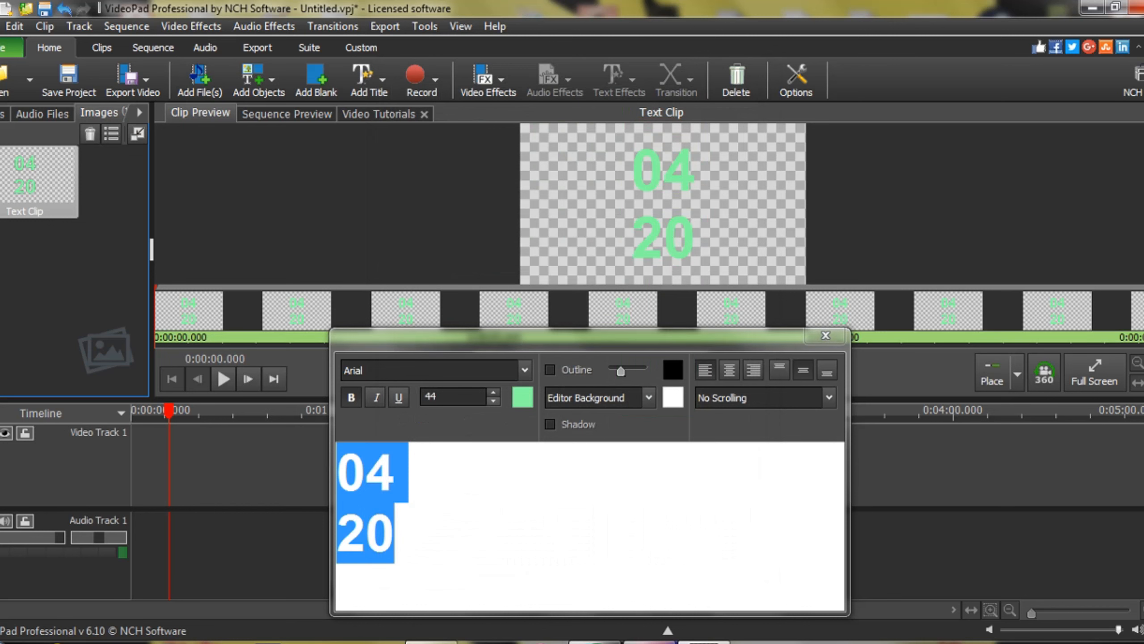
left_click(522, 396)
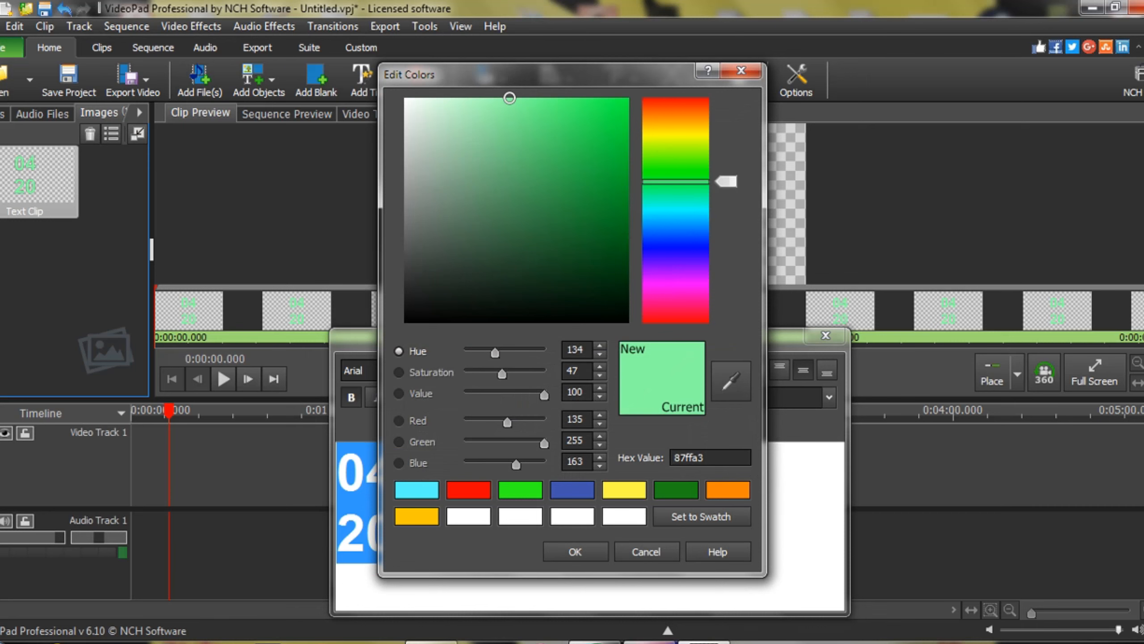
left_click_drag(510, 98, 503, 98)
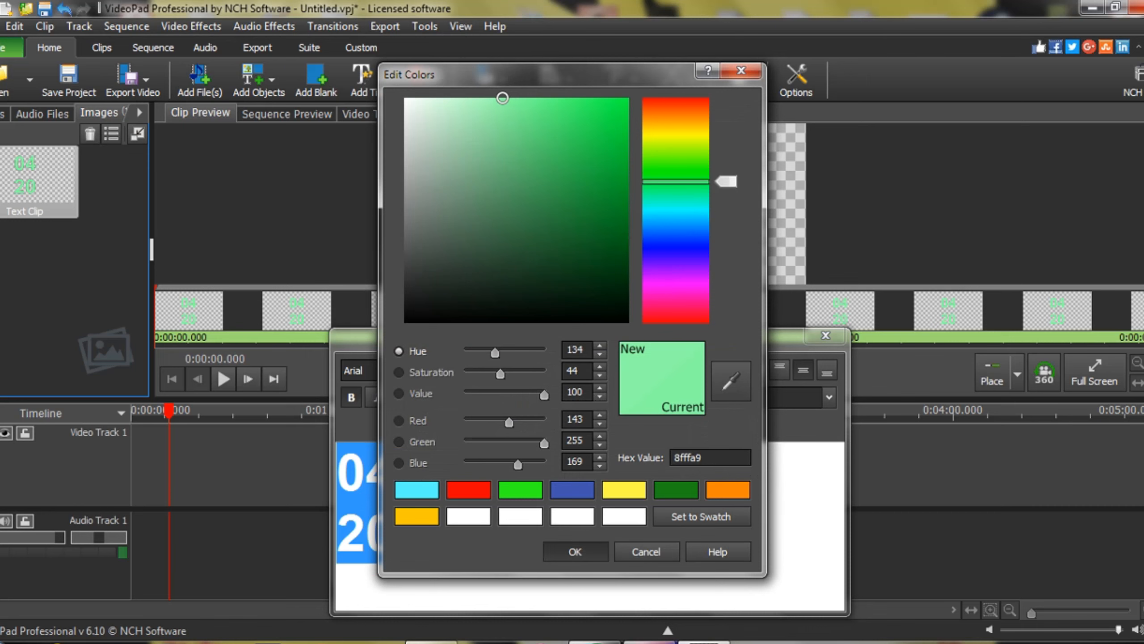
left_click(575, 551)
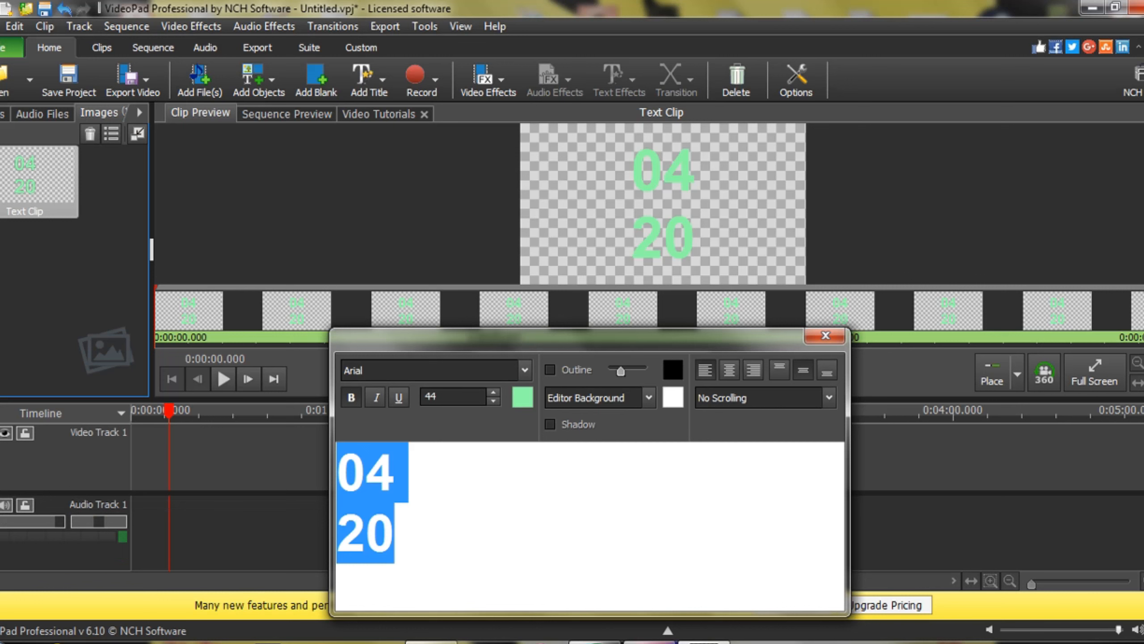
Deselect the title text, turn on its shadow and set the outline color to dark gray 4f4f4f.
left_click(396, 534)
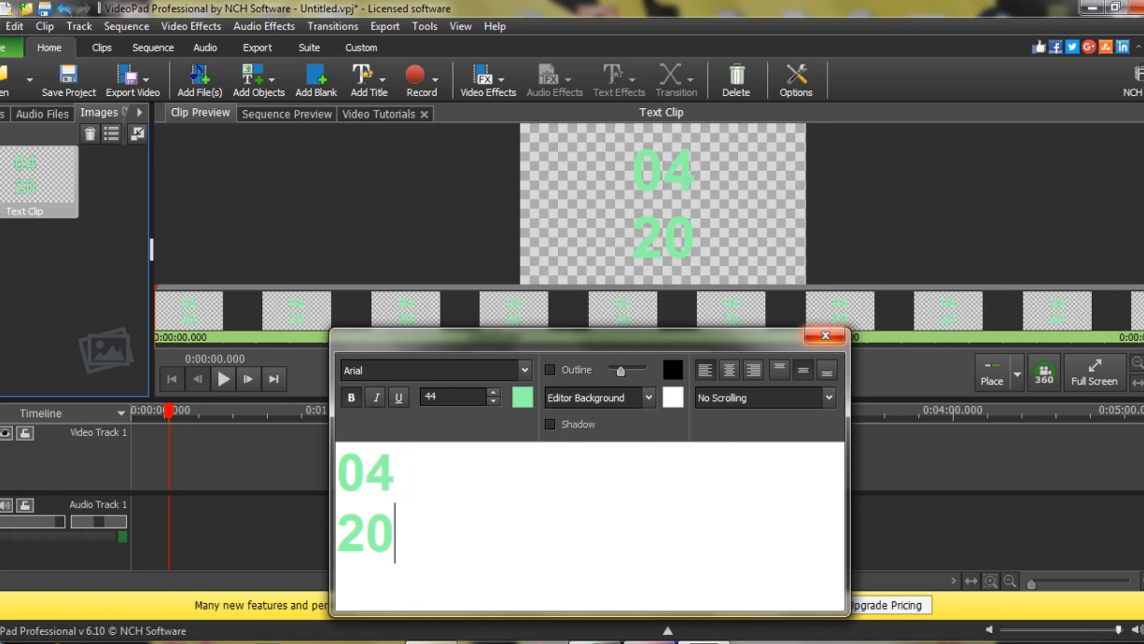
left_click(577, 424)
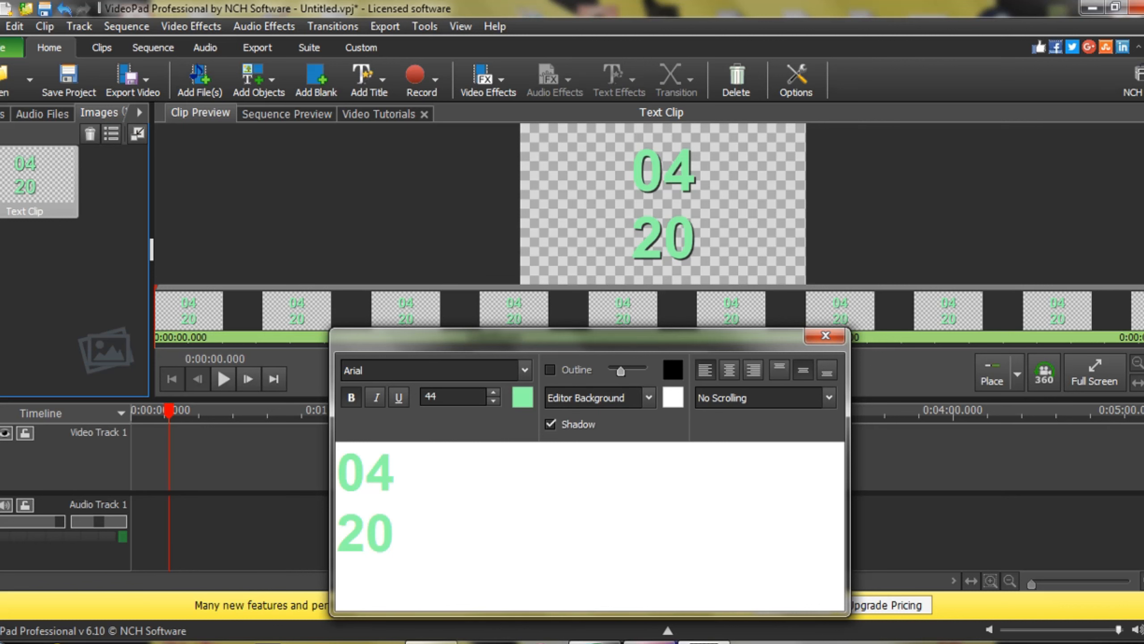
left_click(673, 369)
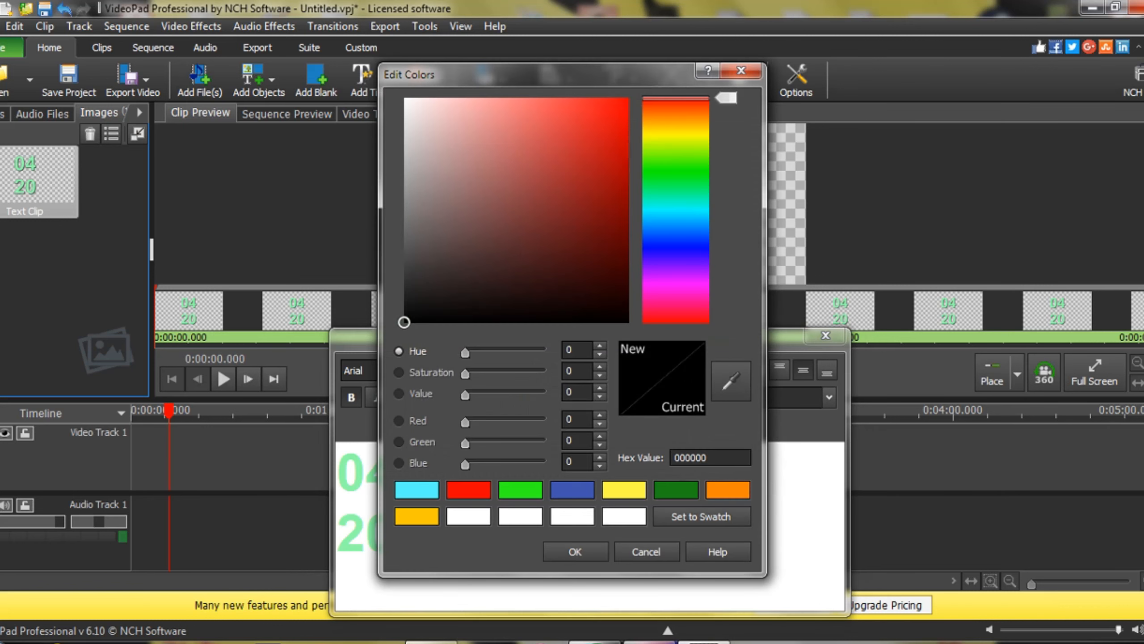
left_click_drag(403, 322, 404, 253)
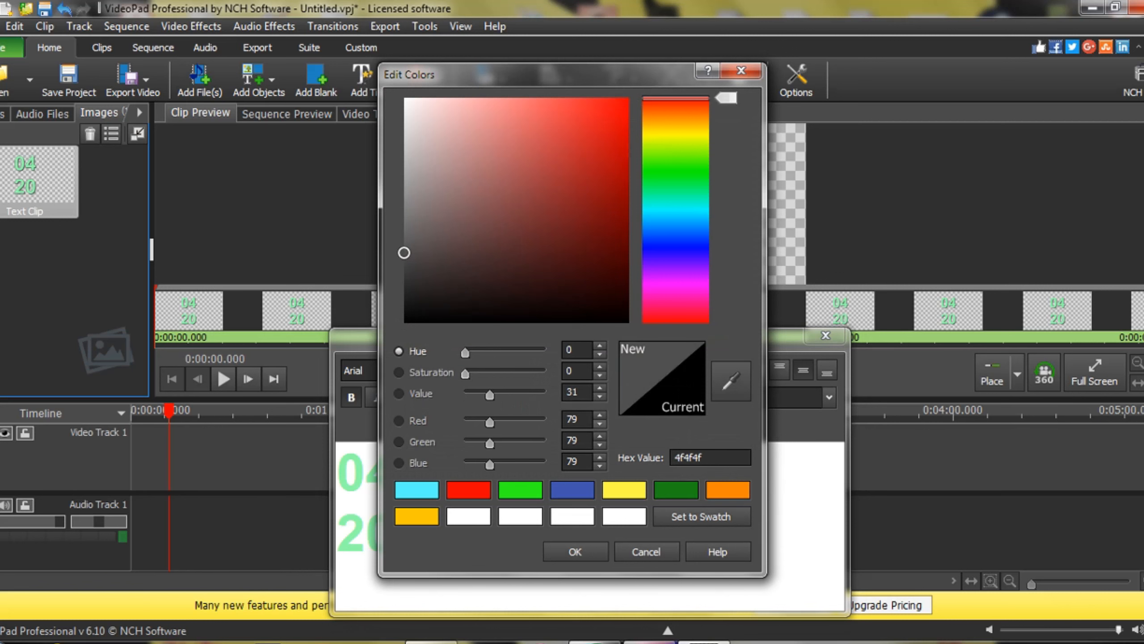
left_click(575, 552)
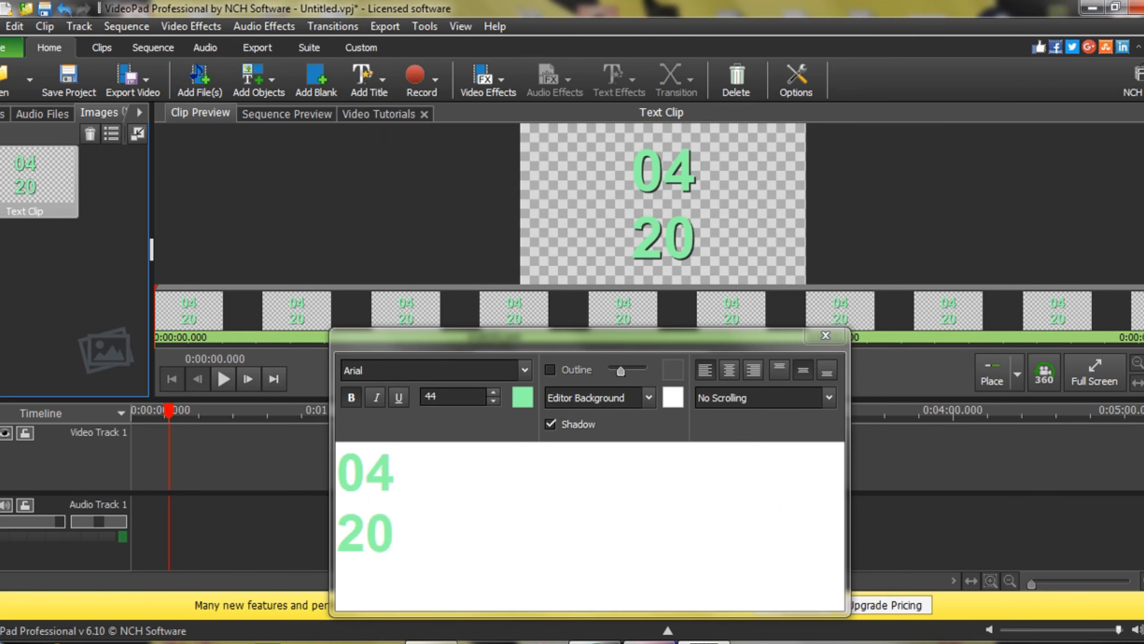
Reselect both title lines, set the outline color to gray 828282, and turn the shadow off and on again.
left_click(397, 533)
triple_click(405, 473)
double_click(406, 473)
left_click(397, 534)
left_click_drag(395, 533, 339, 450)
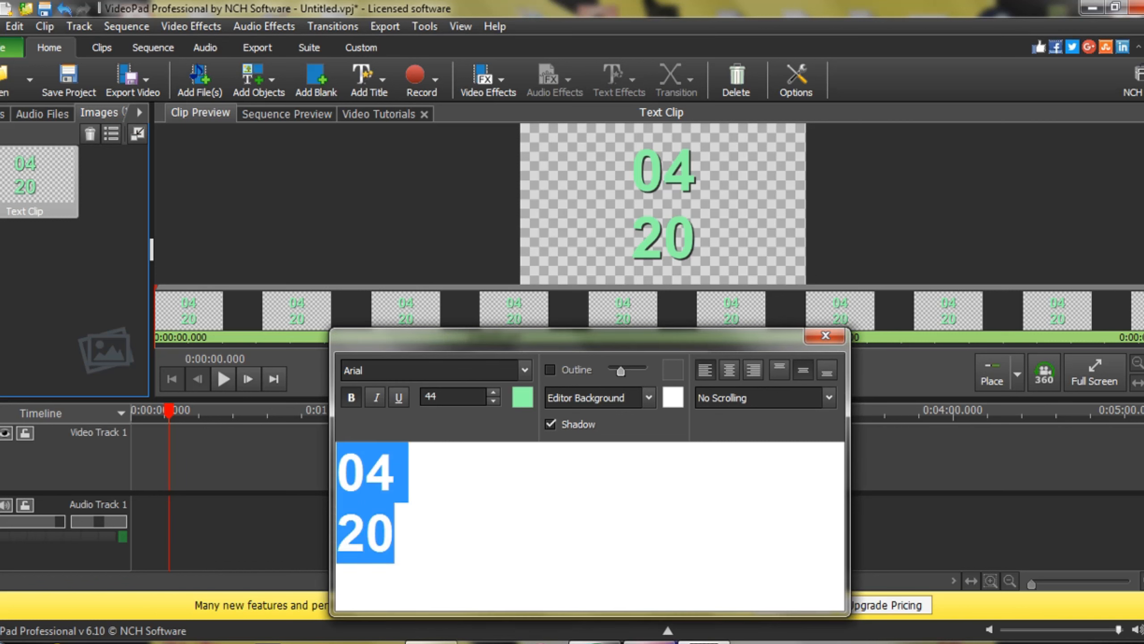
left_click(673, 369)
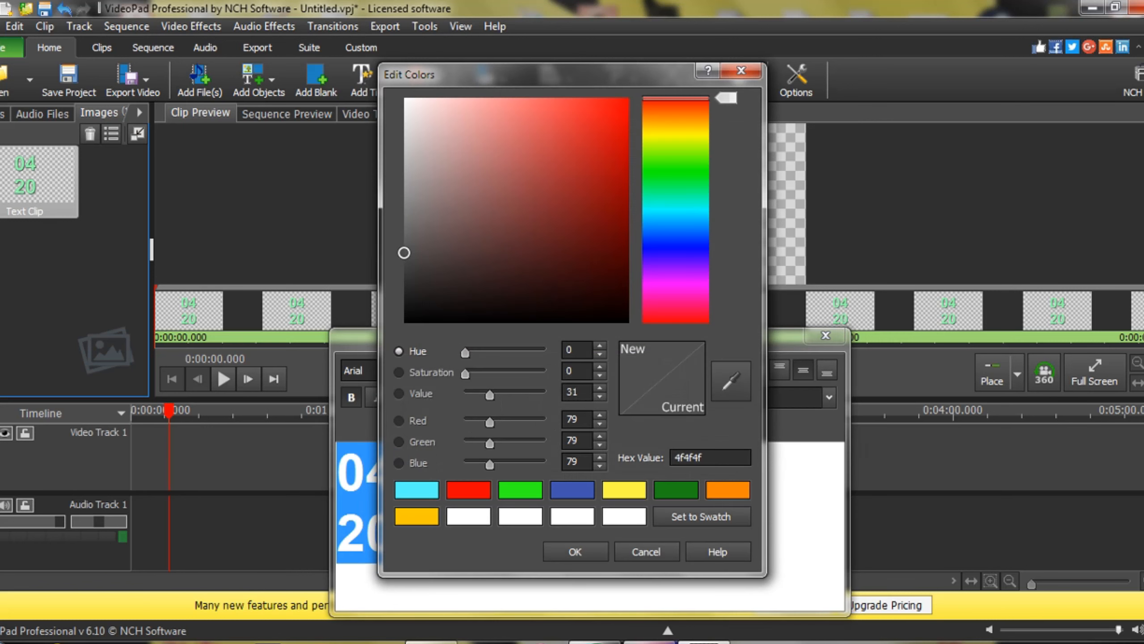
mouse_move(404, 253)
left_mouse_down()
mouse_move(428, 248)
mouse_move(404, 207)
left_mouse_up()
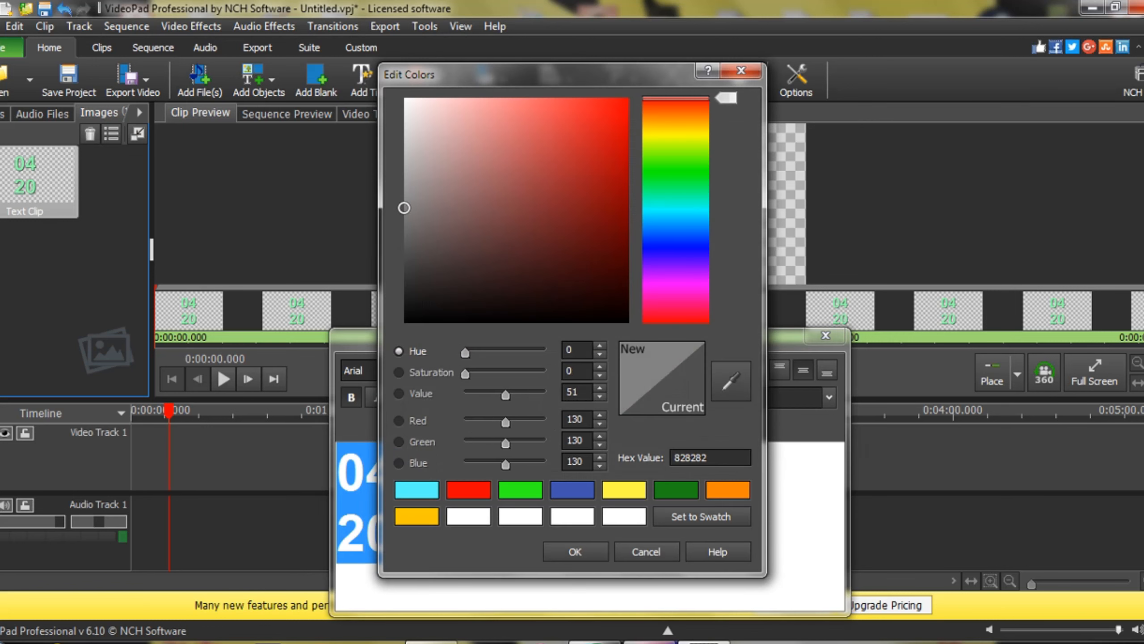
left_click(575, 551)
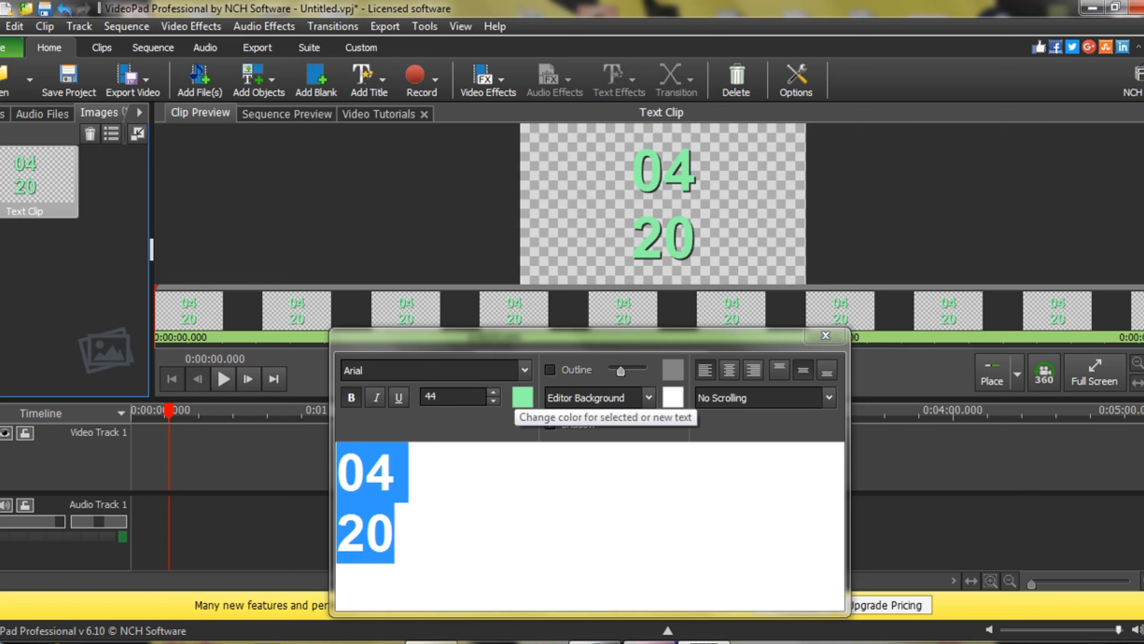
left_click(551, 424)
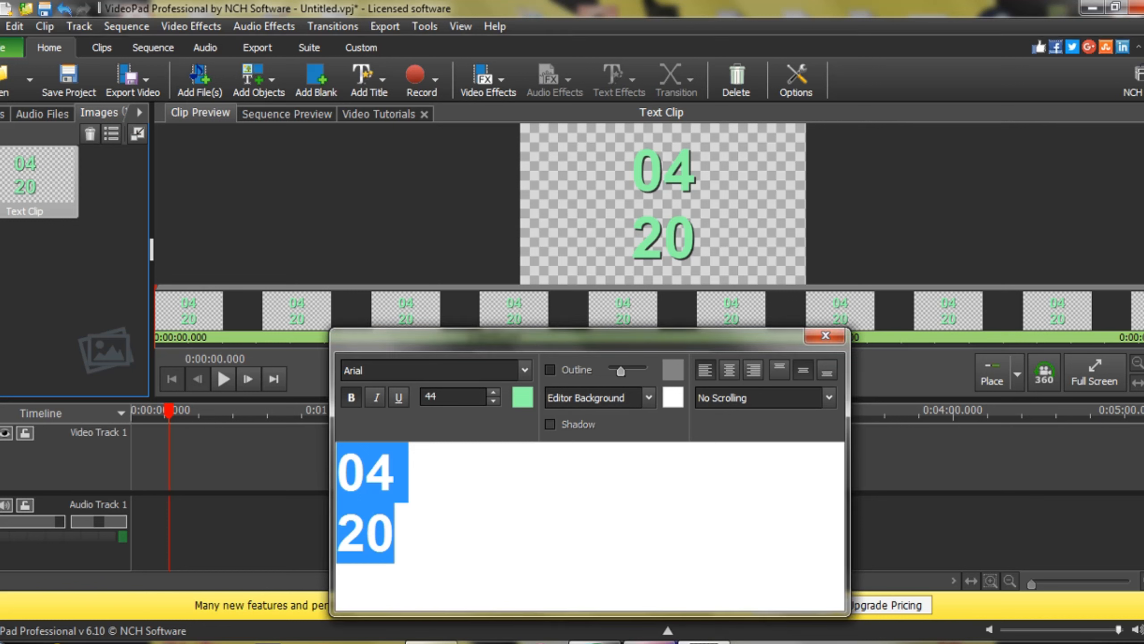
left_click(551, 424)
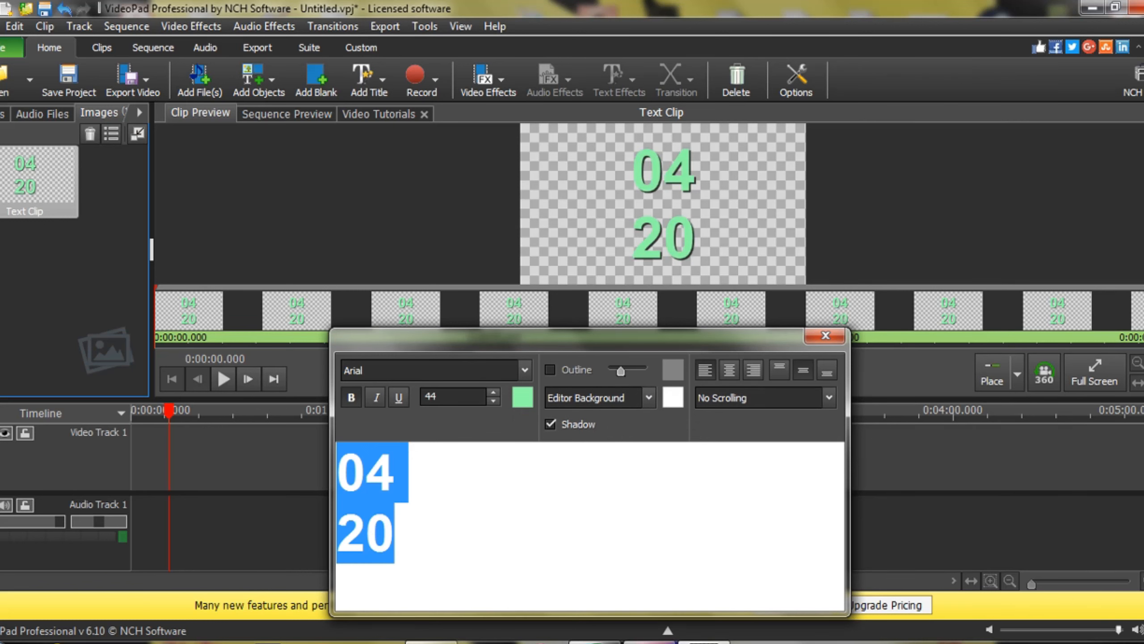
Mix the muted teal 70aeb5 and apply it as the outline color of both title lines.
left_click(672, 369)
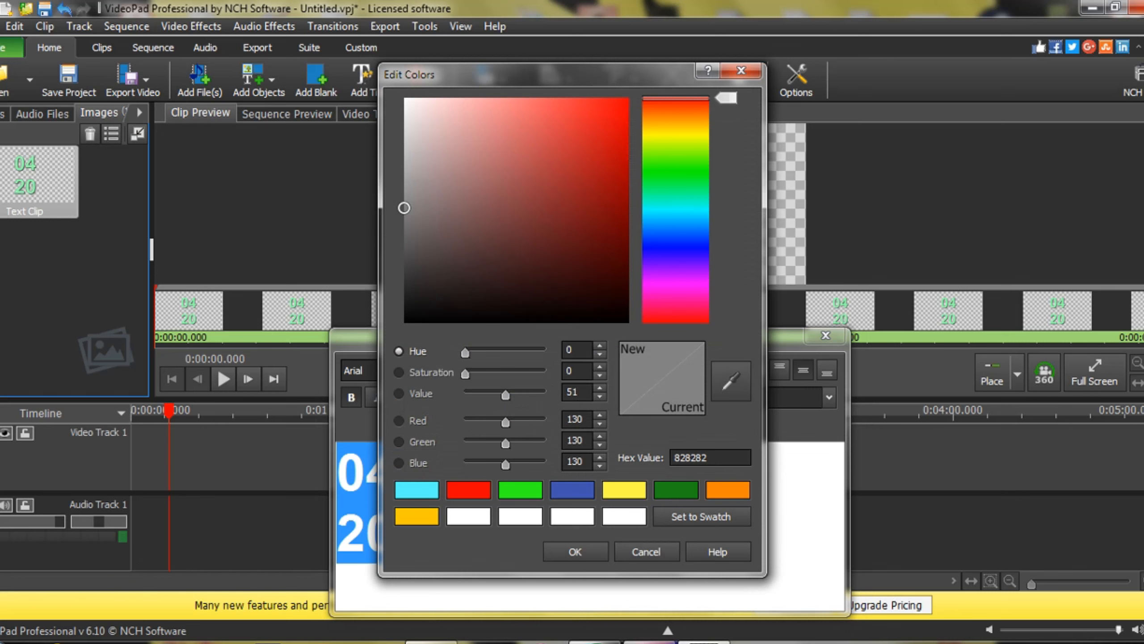
mouse_move(518, 123)
left_mouse_down()
mouse_move(505, 98)
mouse_move(512, 136)
mouse_move(496, 187)
mouse_move(532, 184)
mouse_move(460, 212)
mouse_move(456, 198)
mouse_move(453, 214)
left_mouse_up()
left_click(675, 189)
left_click_drag(726, 188, 726, 229)
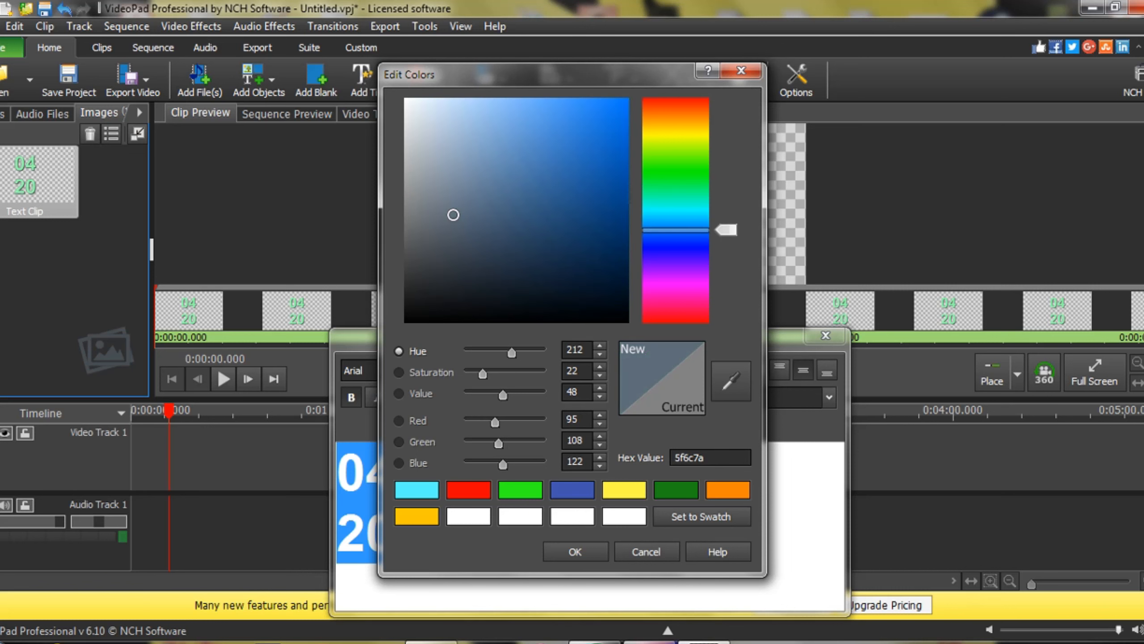
left_click_drag(453, 215, 444, 174)
mouse_move(726, 230)
left_mouse_down()
mouse_move(727, 174)
mouse_move(727, 214)
left_mouse_up()
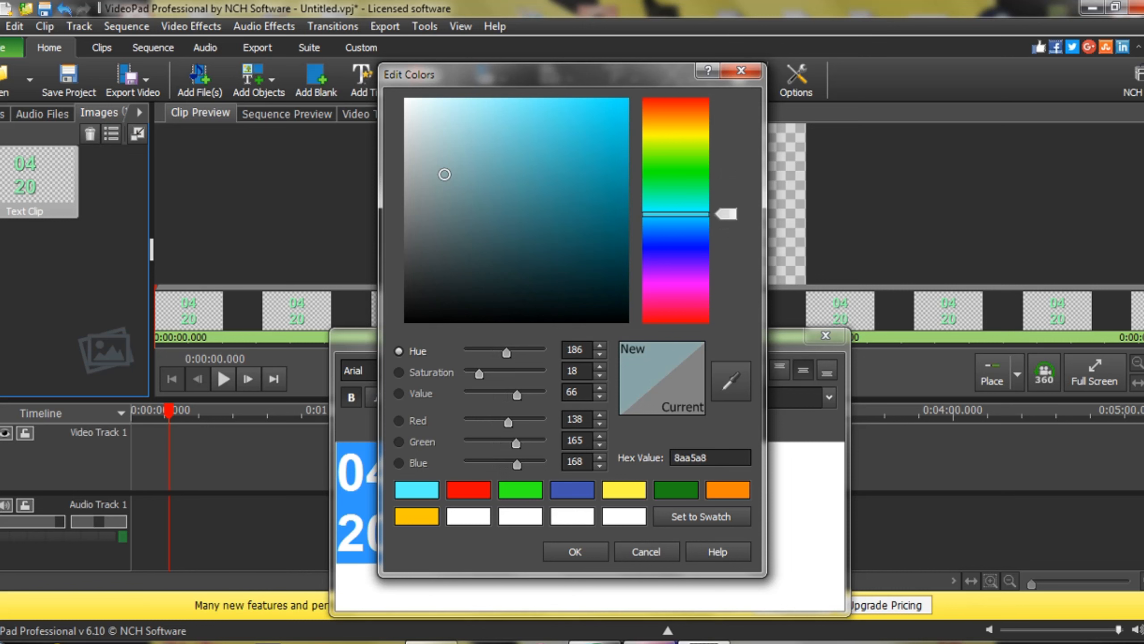
mouse_move(445, 174)
left_mouse_down()
mouse_move(488, 149)
mouse_move(490, 162)
left_mouse_up()
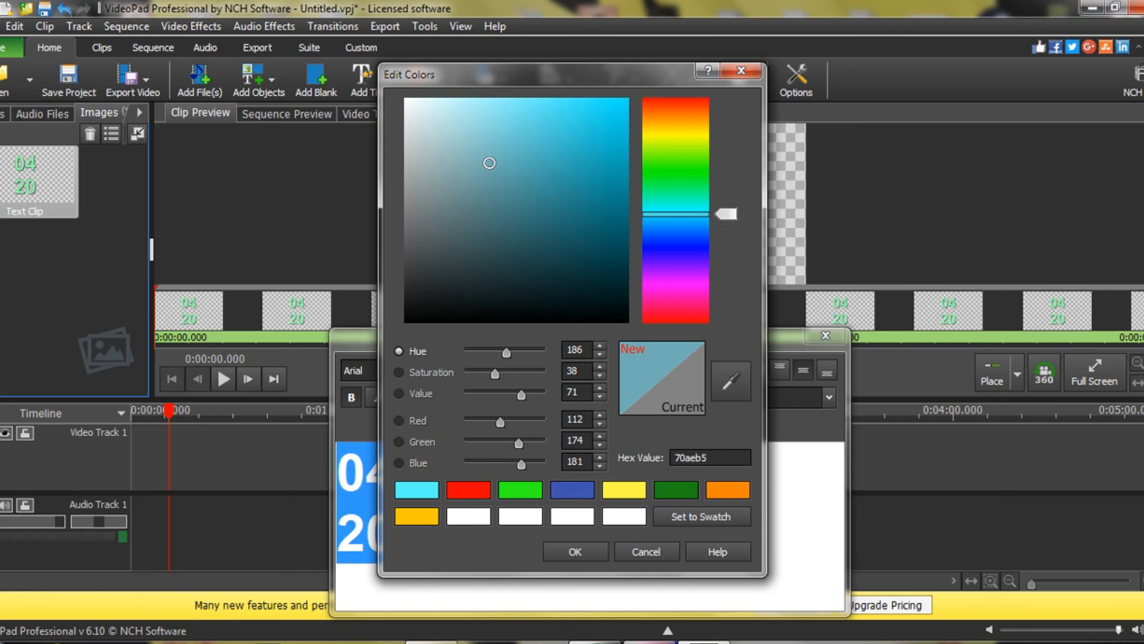
left_click(575, 552)
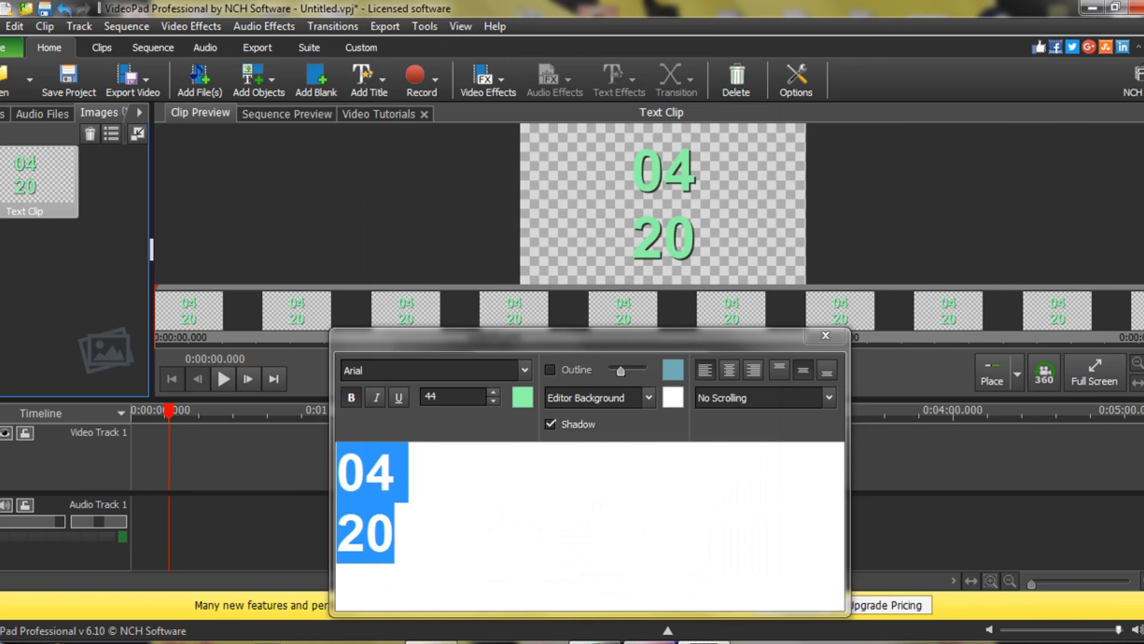
Darken the title's outline color to a deep dark teal and close the text editor.
left_click(673, 369)
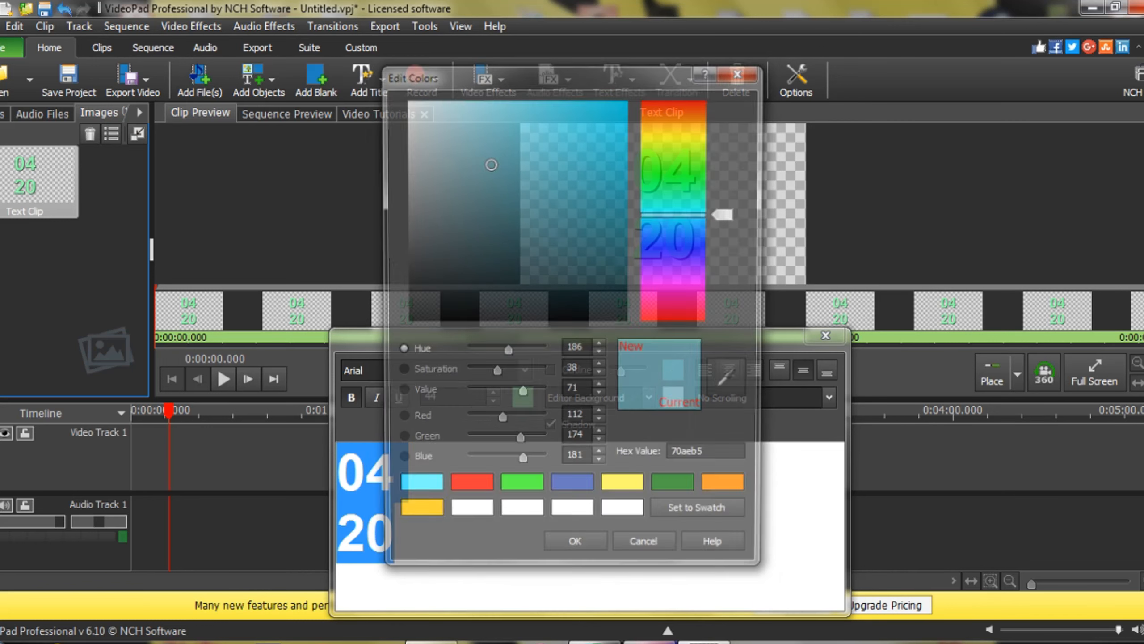
mouse_move(490, 163)
left_mouse_down()
mouse_move(488, 202)
mouse_move(460, 240)
mouse_move(547, 239)
mouse_move(628, 268)
left_mouse_up()
left_click(574, 552)
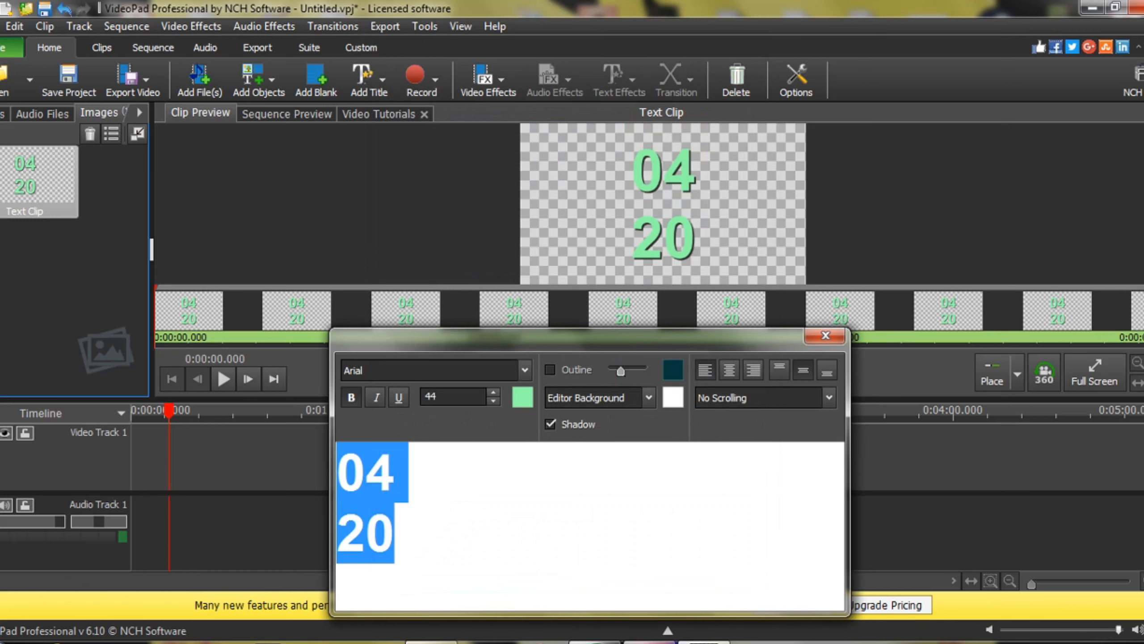
left_click(825, 335)
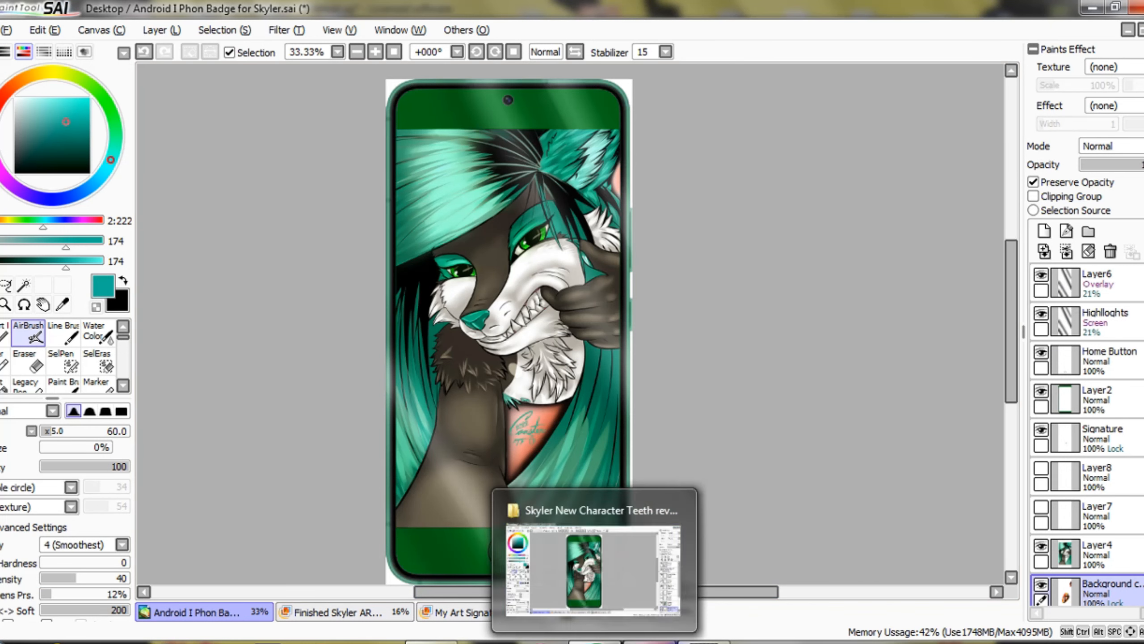
Switch back to VideoPad, reopen the title text and try to lighten its text color to a3ffb9 without selecting the digits.
left_click(704, 642)
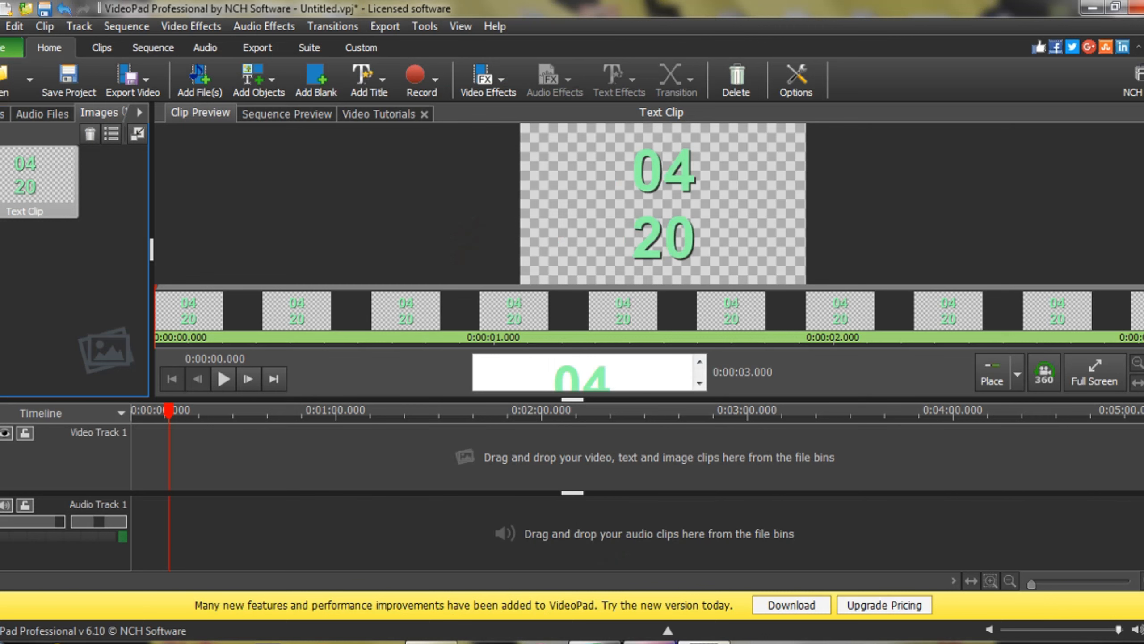
left_click(581, 374)
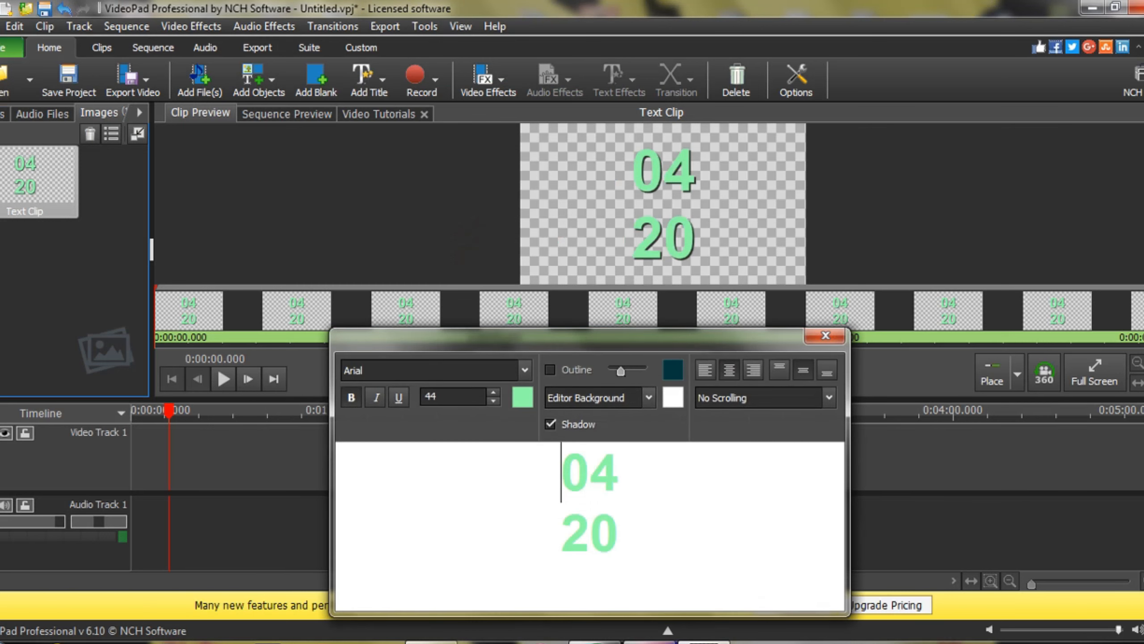
left_click(523, 397)
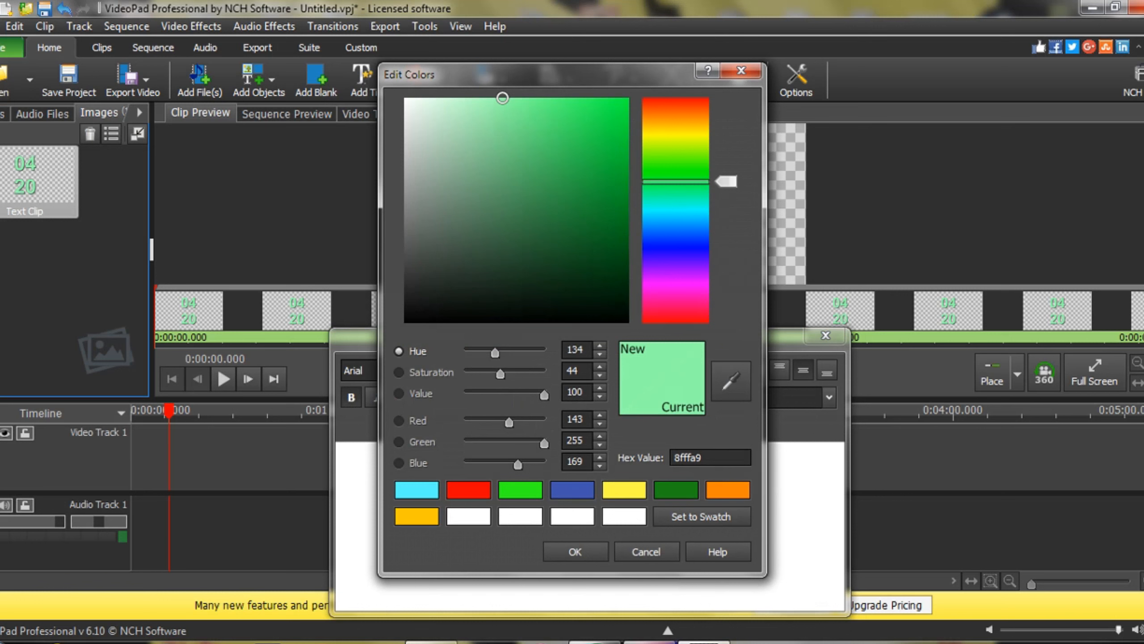
left_click_drag(502, 98, 485, 98)
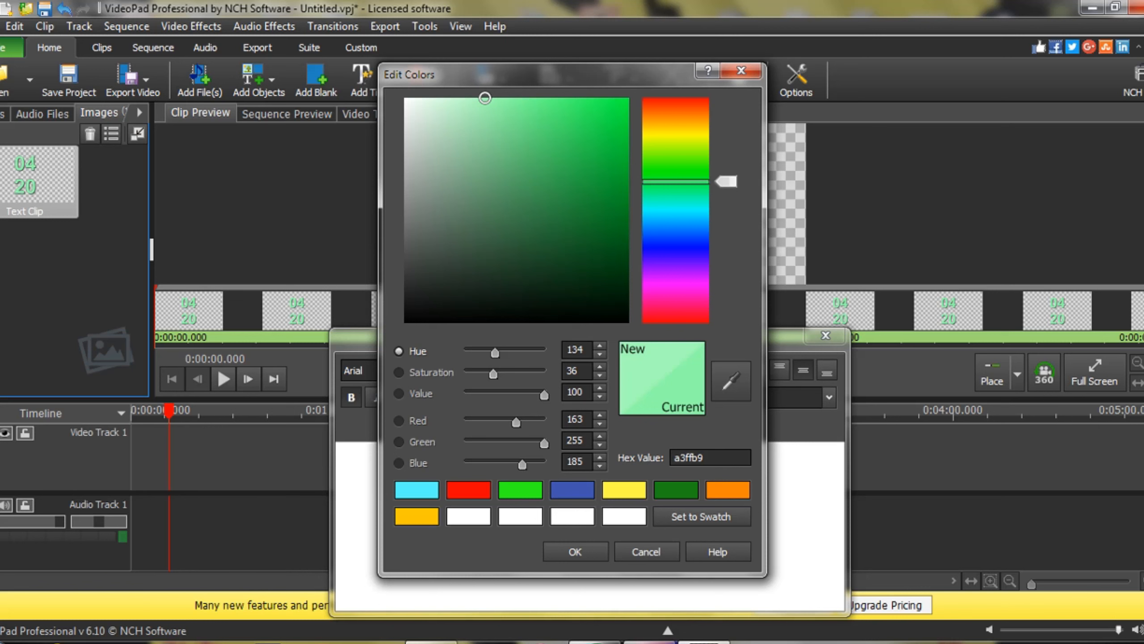
left_click(575, 552)
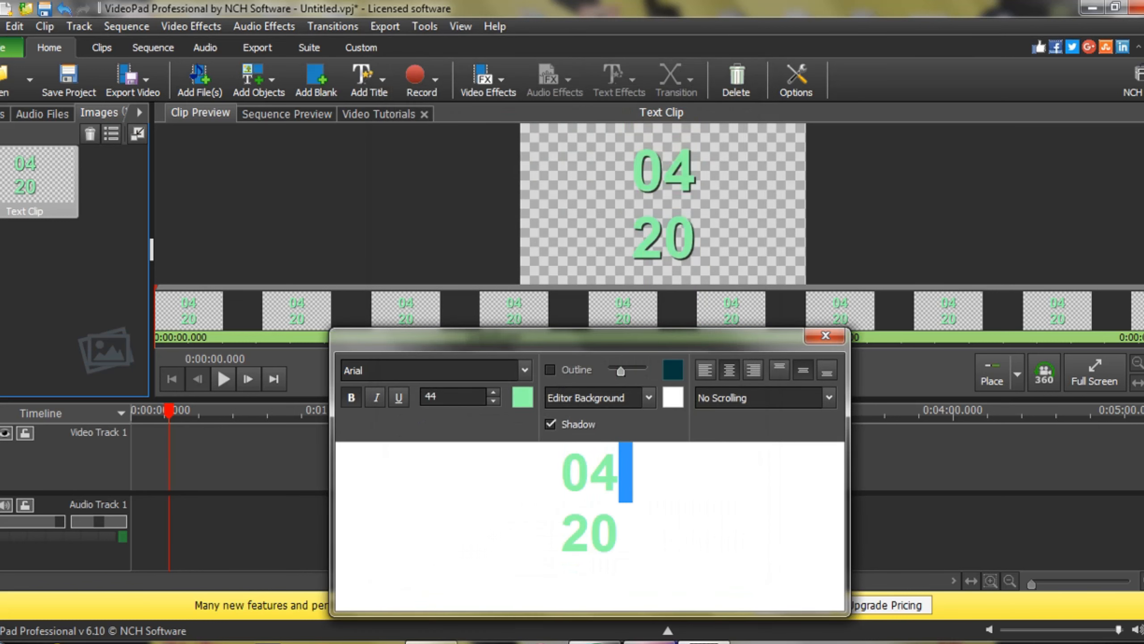
Select both title lines, set their text color to the paler green a8ffbd and close the text editor.
key("ctrl+a")
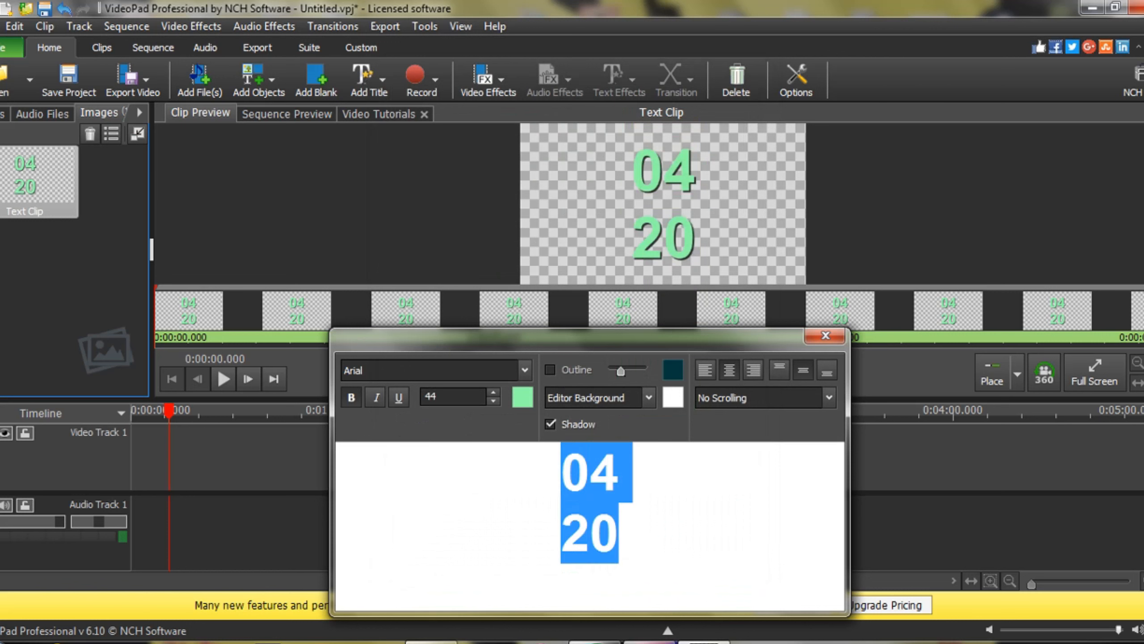
left_click(523, 397)
left_click_drag(503, 98, 480, 98)
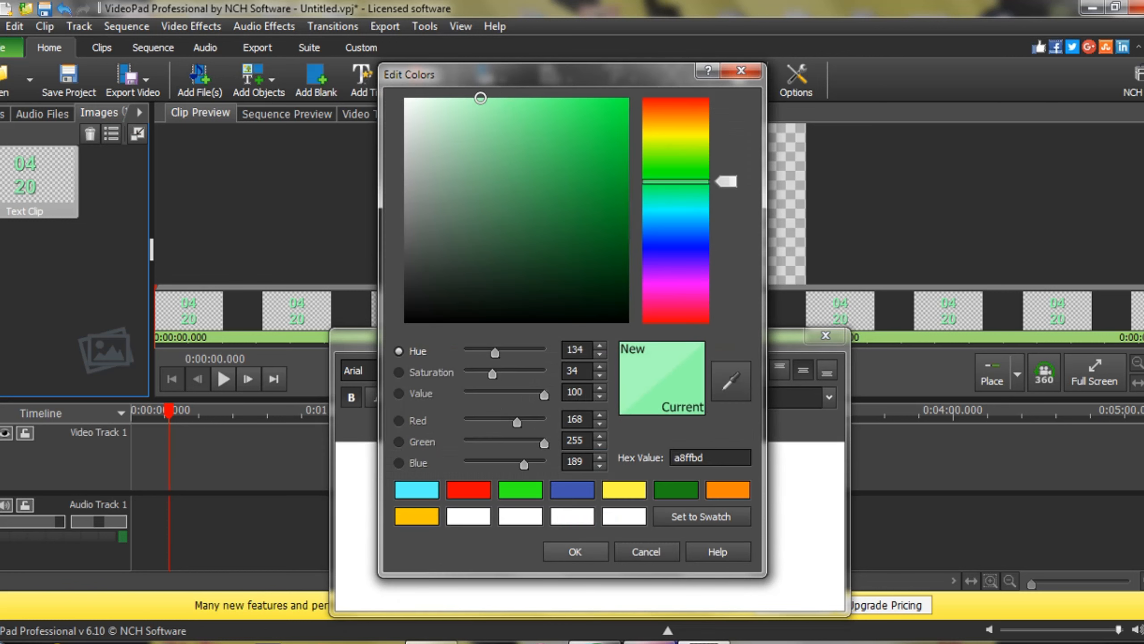
left_click(575, 551)
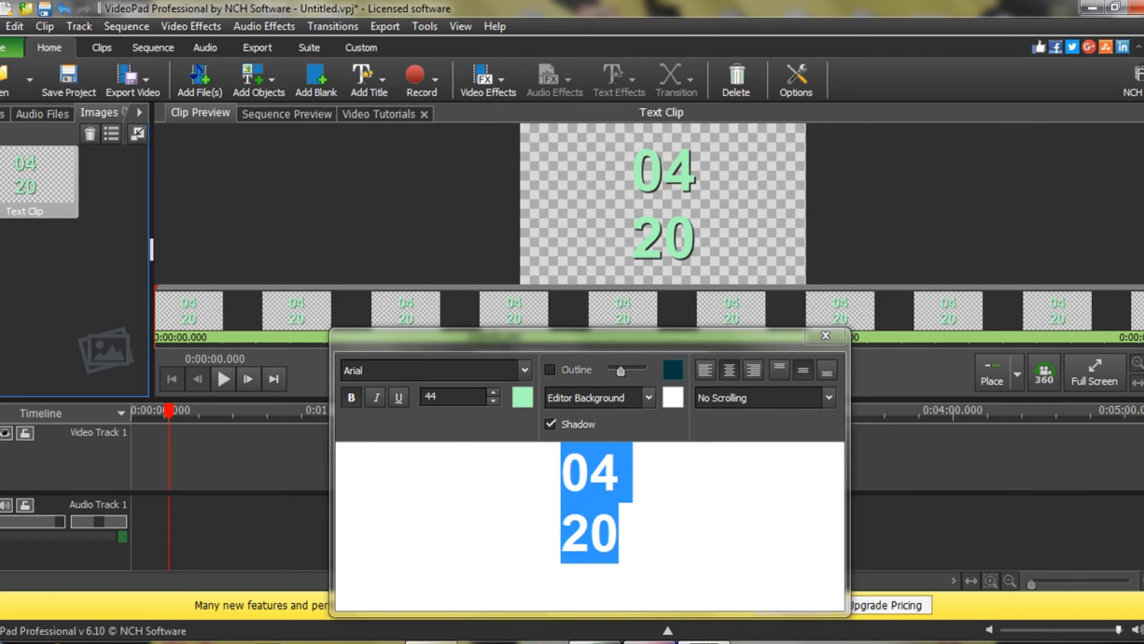
left_click(825, 336)
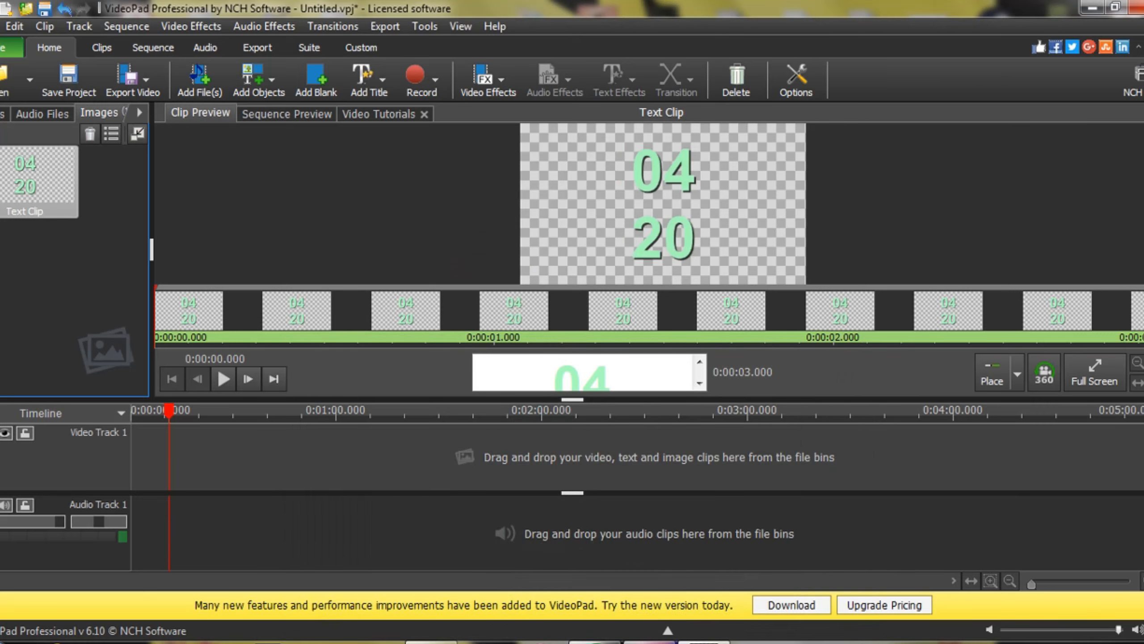
Reopen the title text, turn off its shadow and close the text editor.
left_click(586, 374)
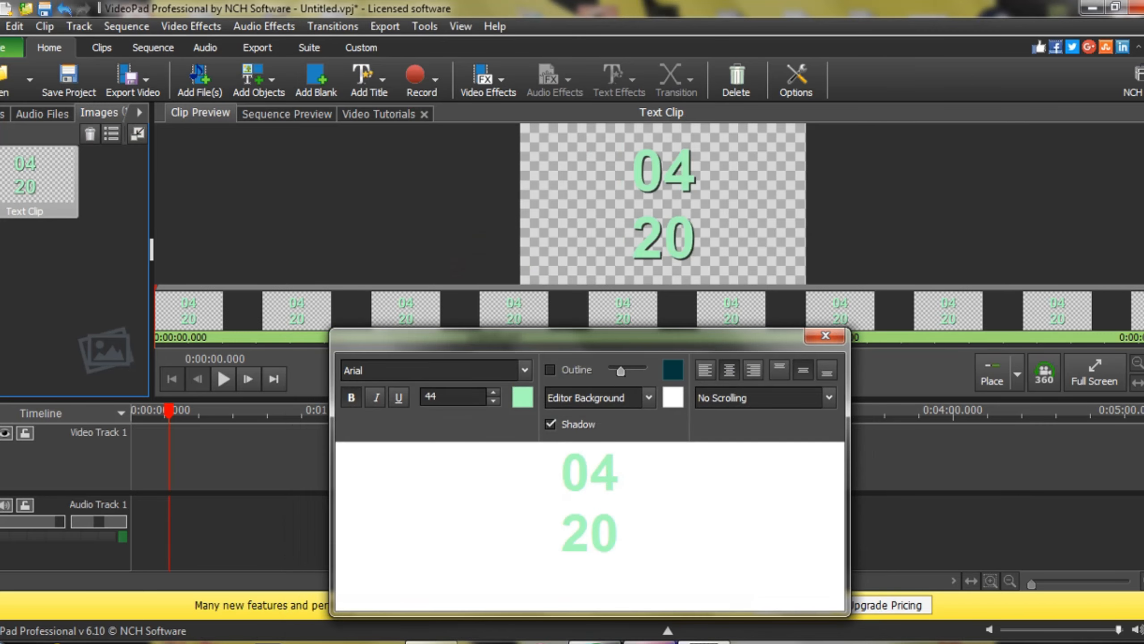
left_click(551, 425)
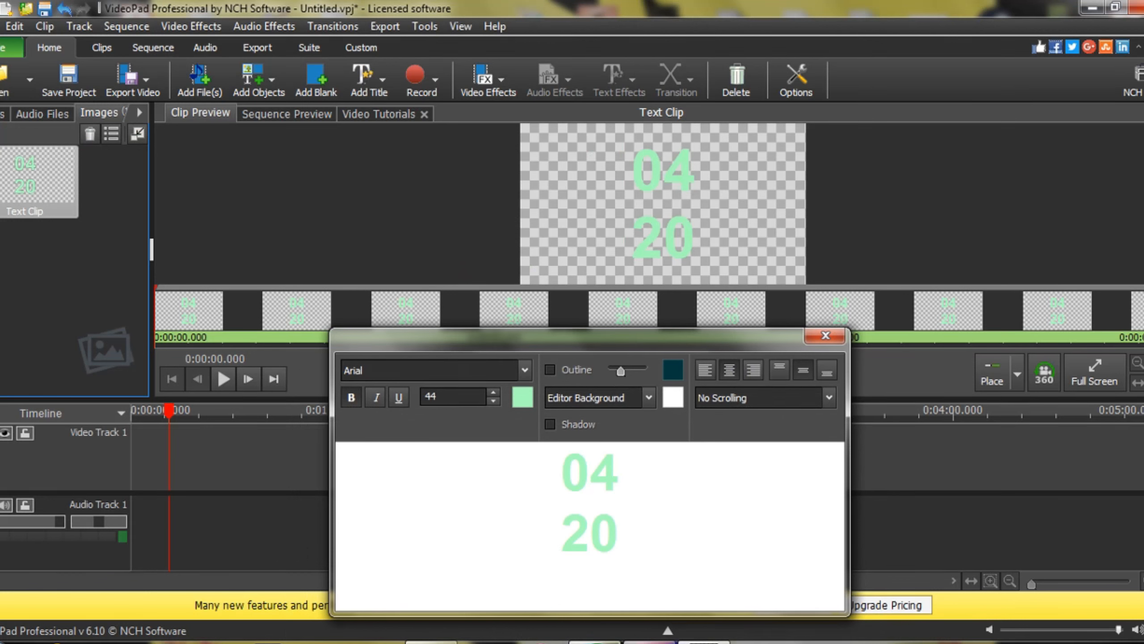
key("Escape")
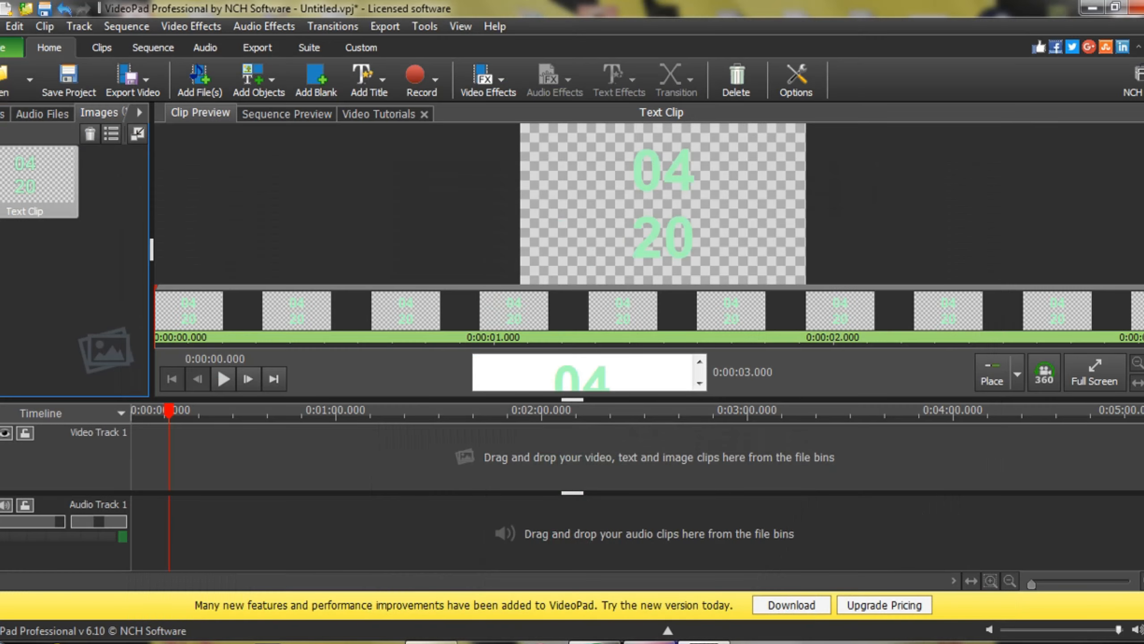
Try a dark teal outline on the title, thinning it to the minimum, and switch back to the shadow instead.
left_click(586, 375)
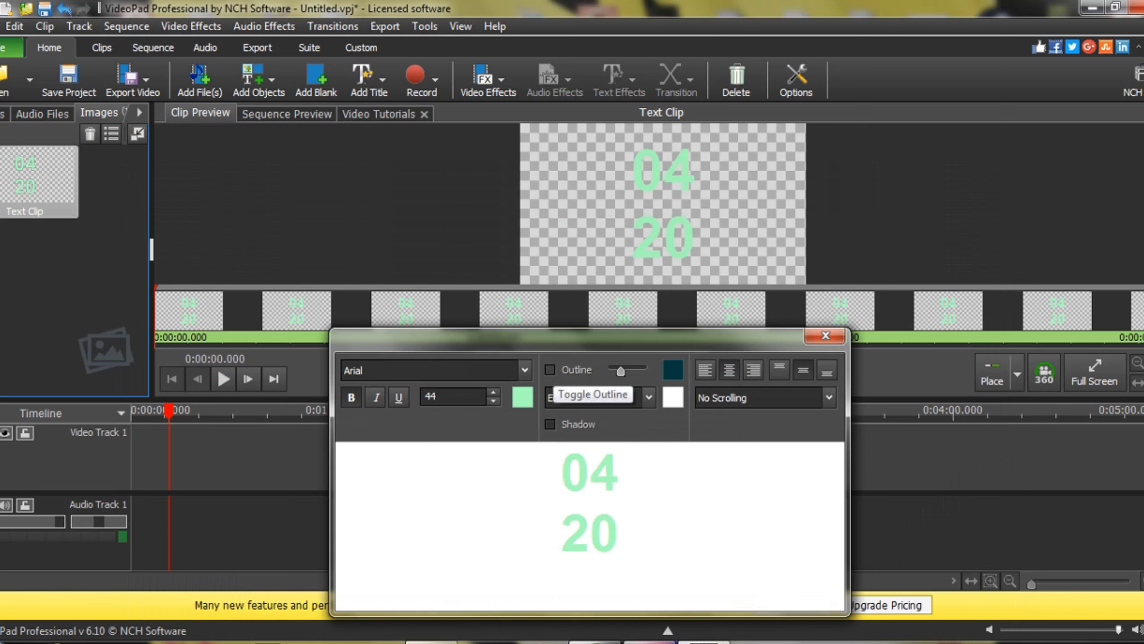
left_click(550, 369)
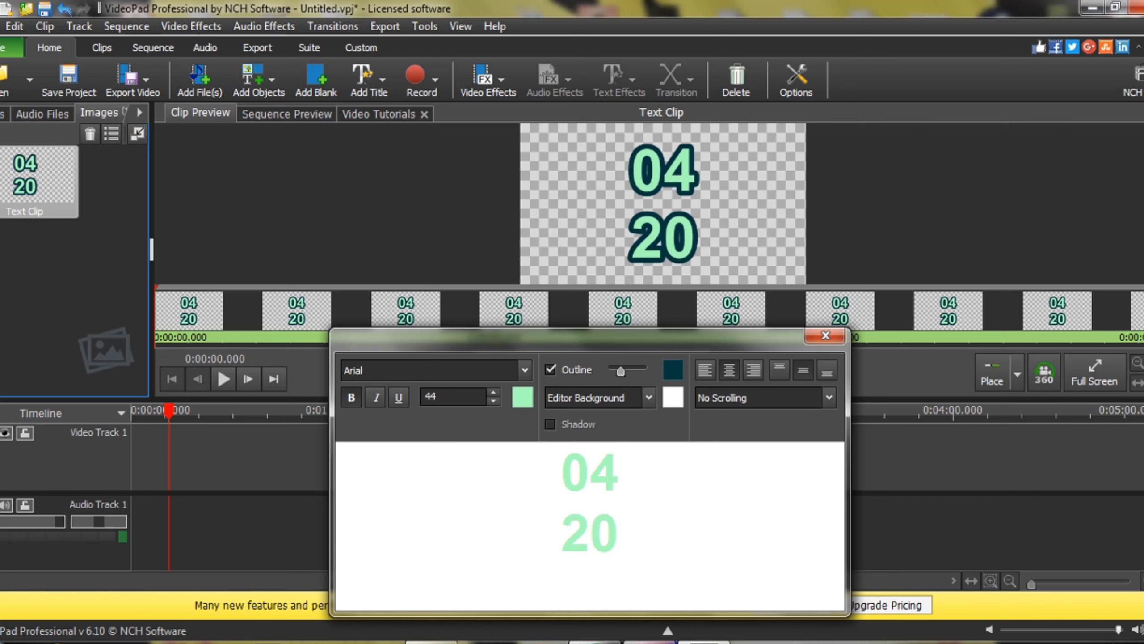
left_click_drag(620, 371, 616, 370)
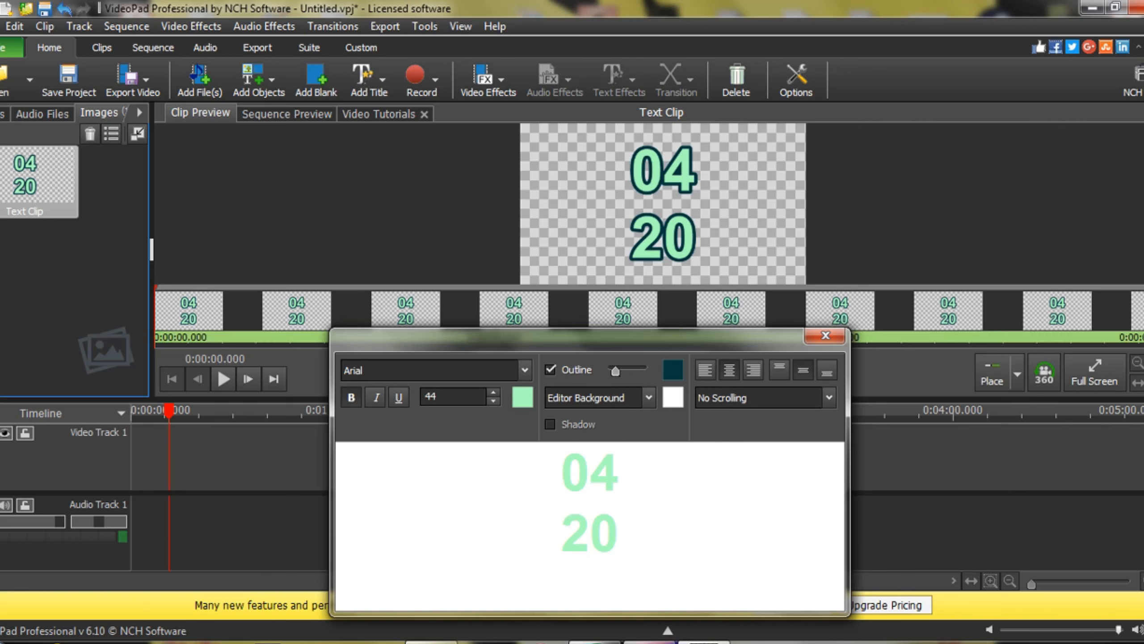
left_click_drag(616, 370, 609, 370)
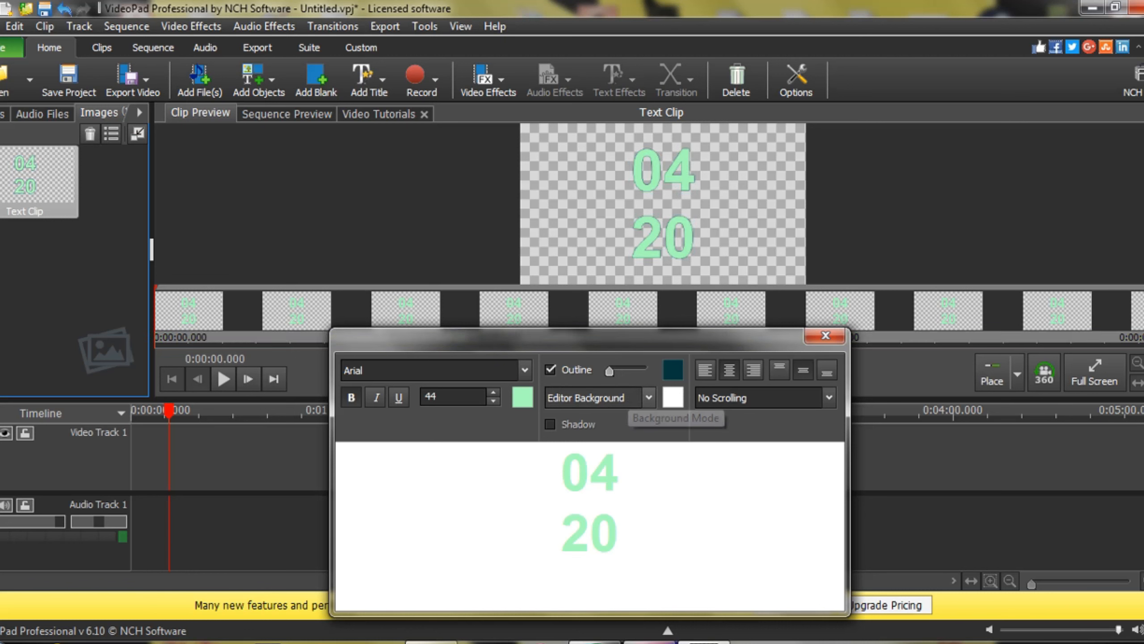
left_click(550, 370)
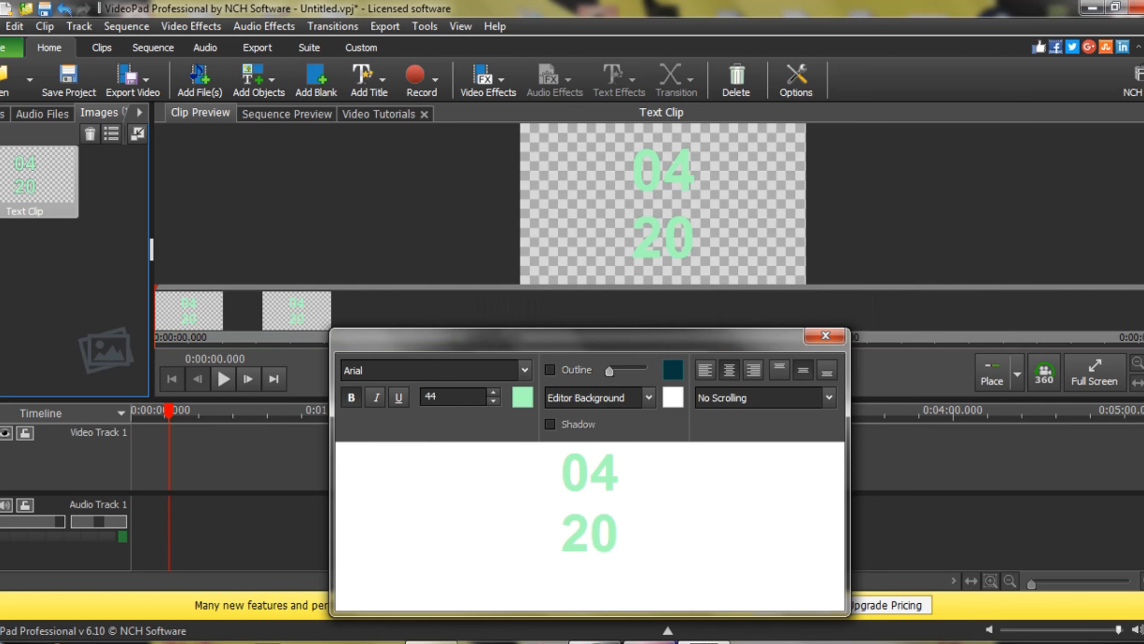
left_click(550, 423)
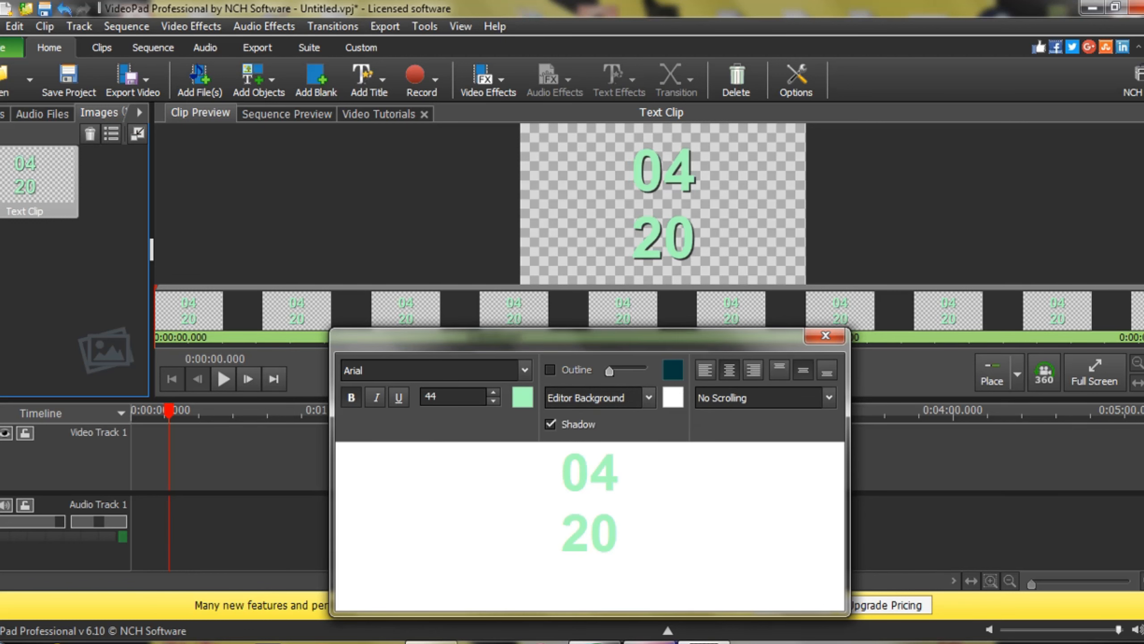
Set the title's background color to dark gray 404040 and turn the shadow off and on again.
left_click(673, 397)
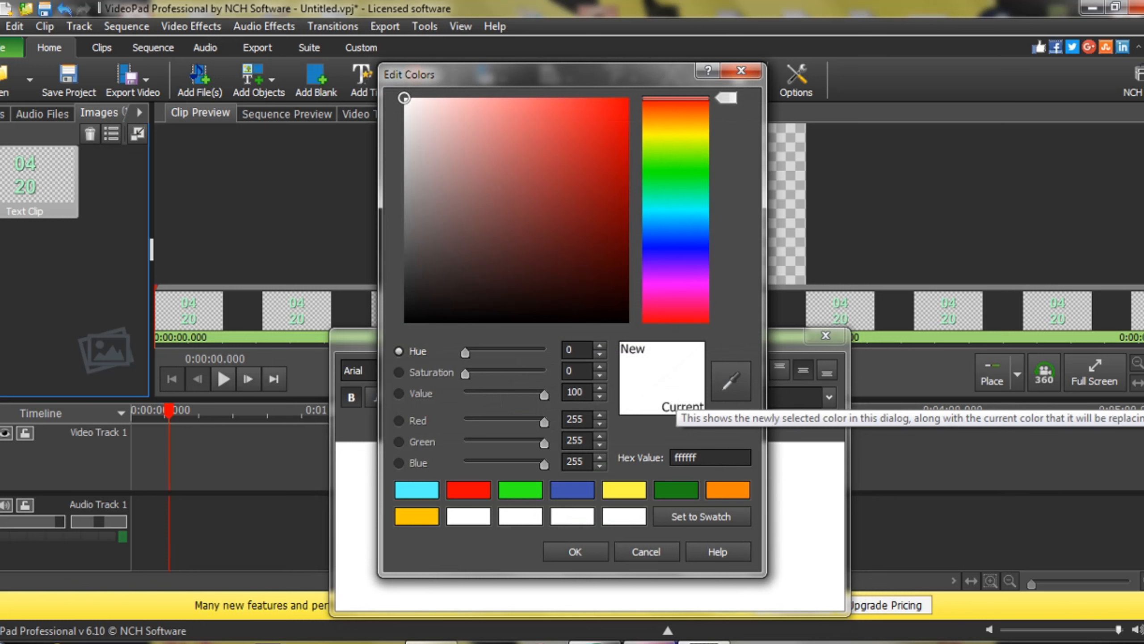
left_click(404, 266)
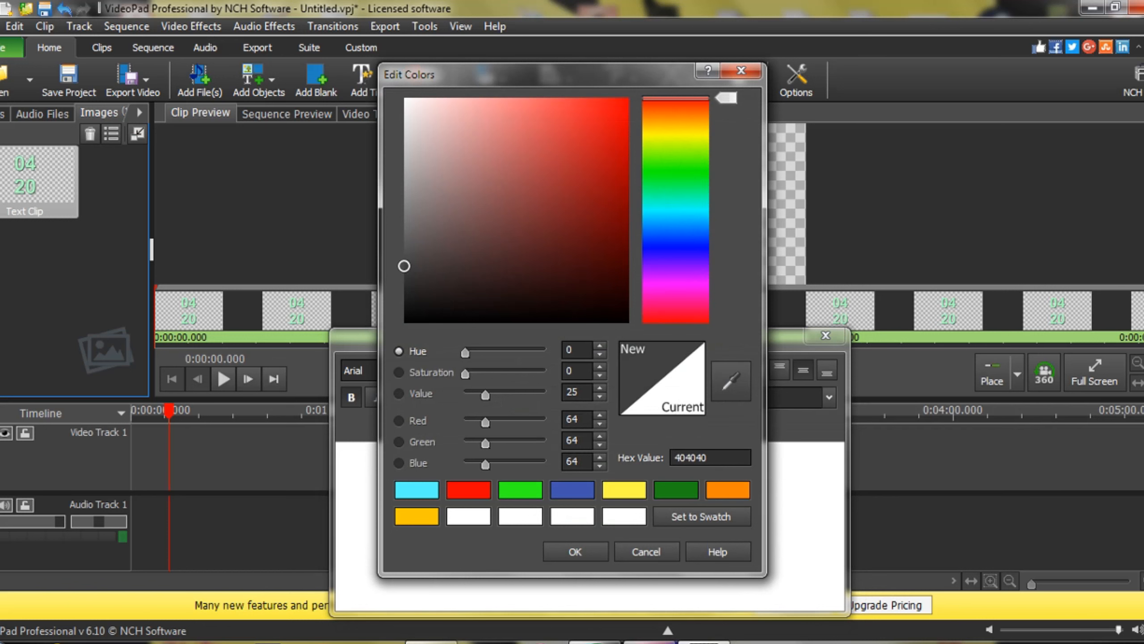
left_click(576, 551)
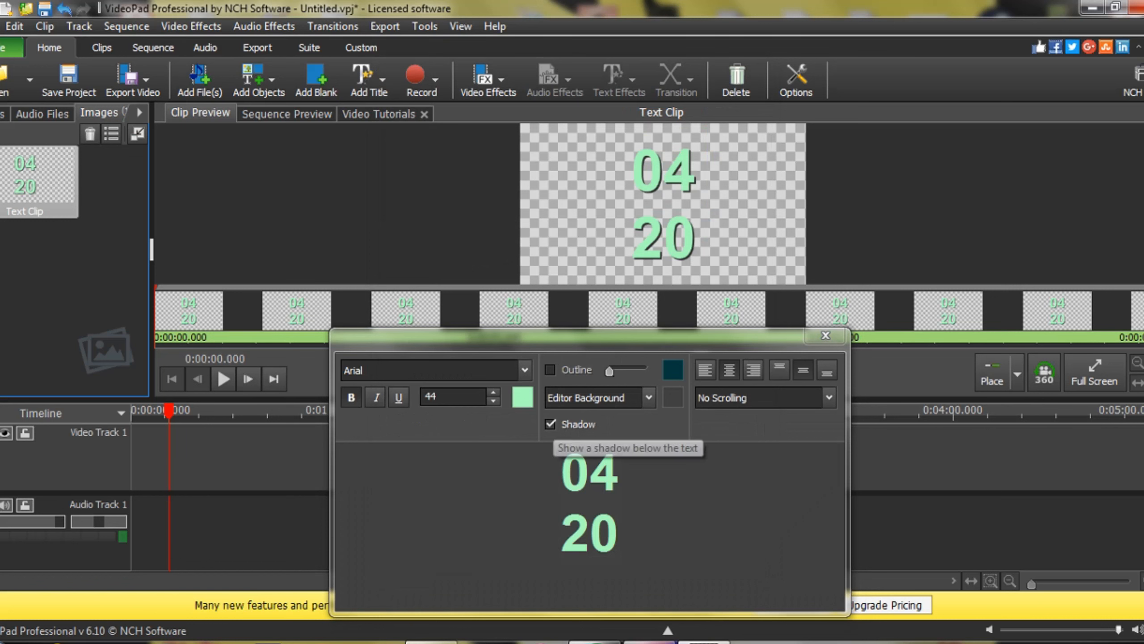
left_click(551, 424)
left_click(551, 423)
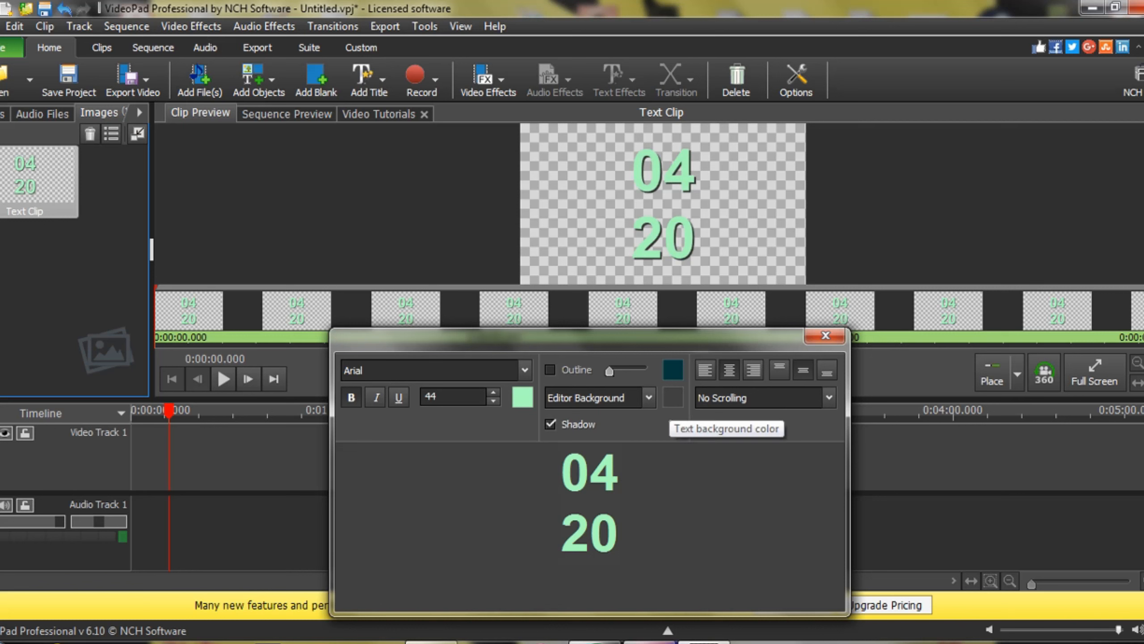
Set the title's background color to a dark teal and change the background mode to Text Background.
left_click(599, 397)
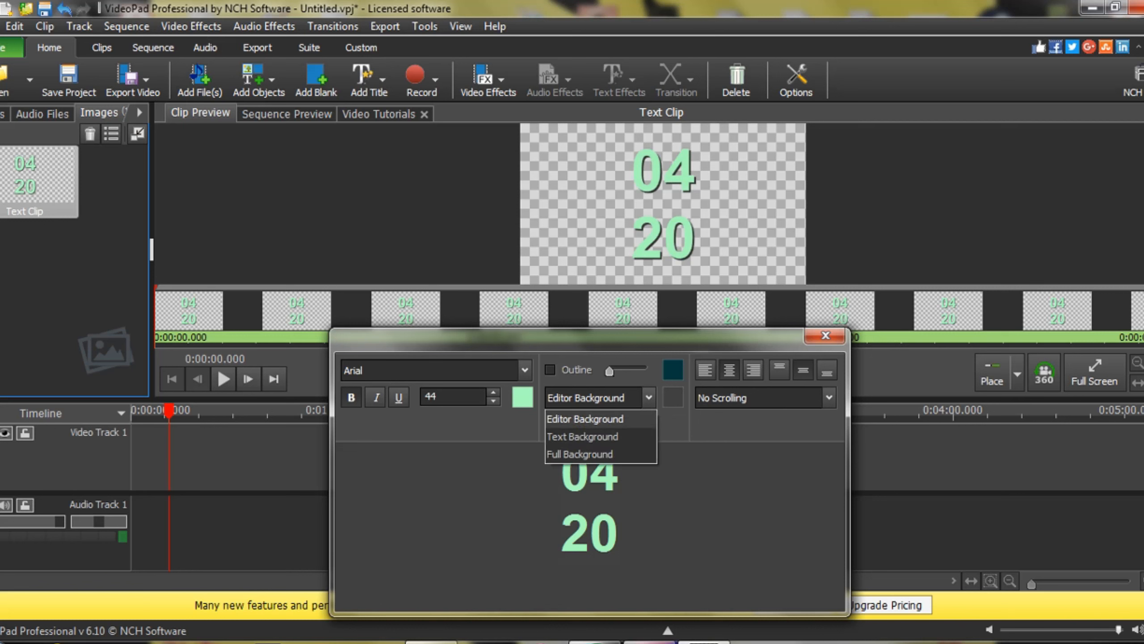
left_click(648, 397)
left_click(674, 397)
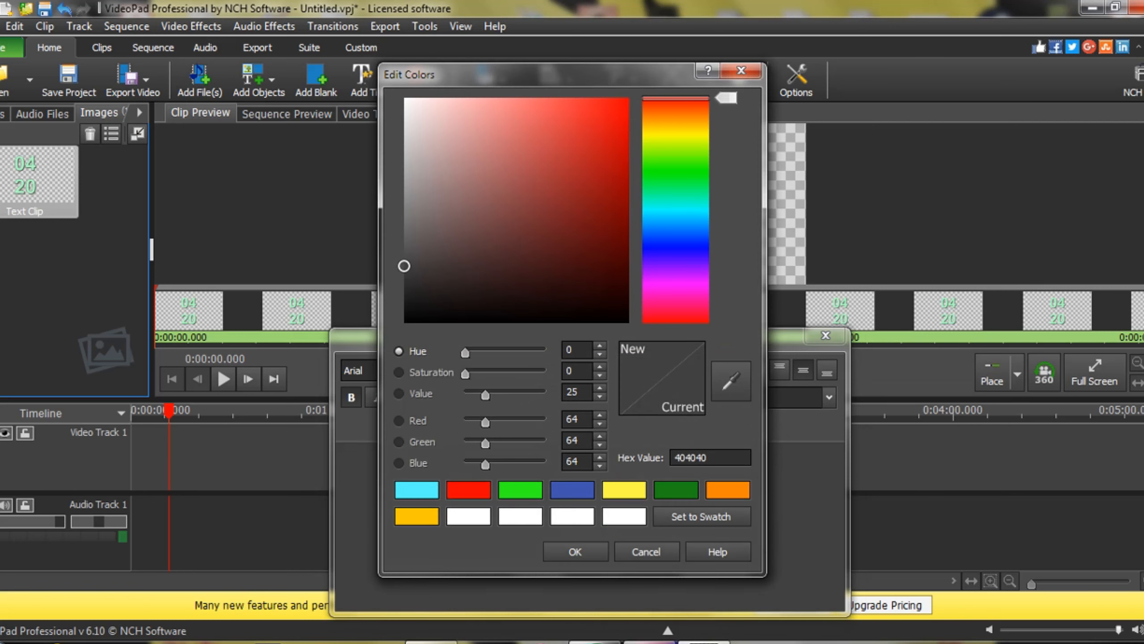
left_click(676, 194)
left_click_drag(599, 180, 629, 230)
left_click_drag(675, 194, 676, 210)
left_click(575, 552)
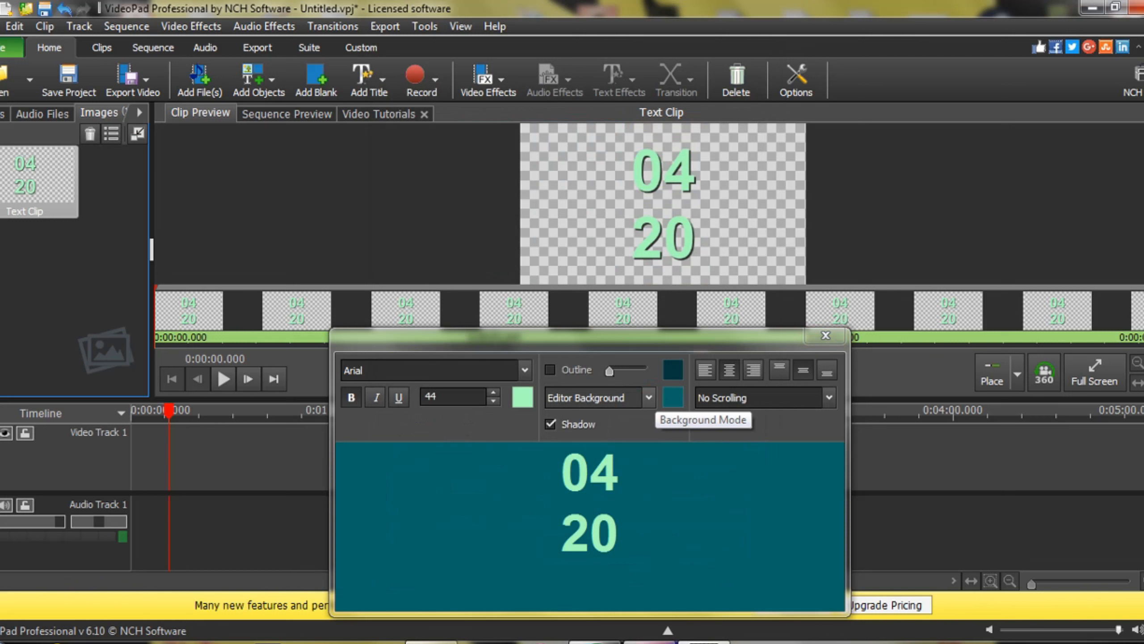
left_click(649, 397)
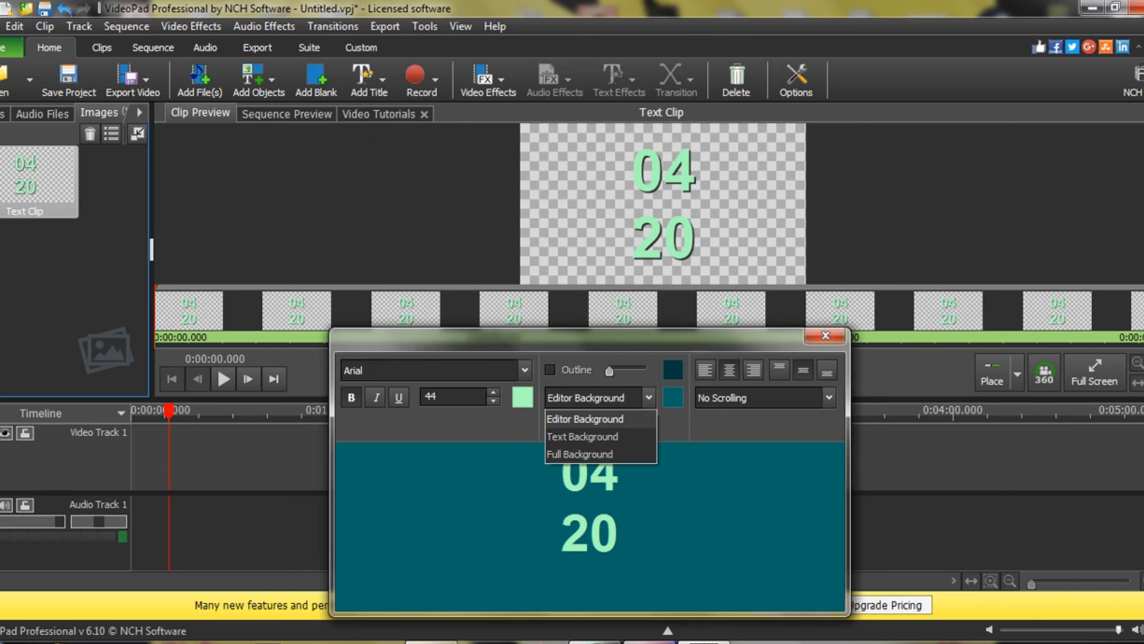
left_click(583, 436)
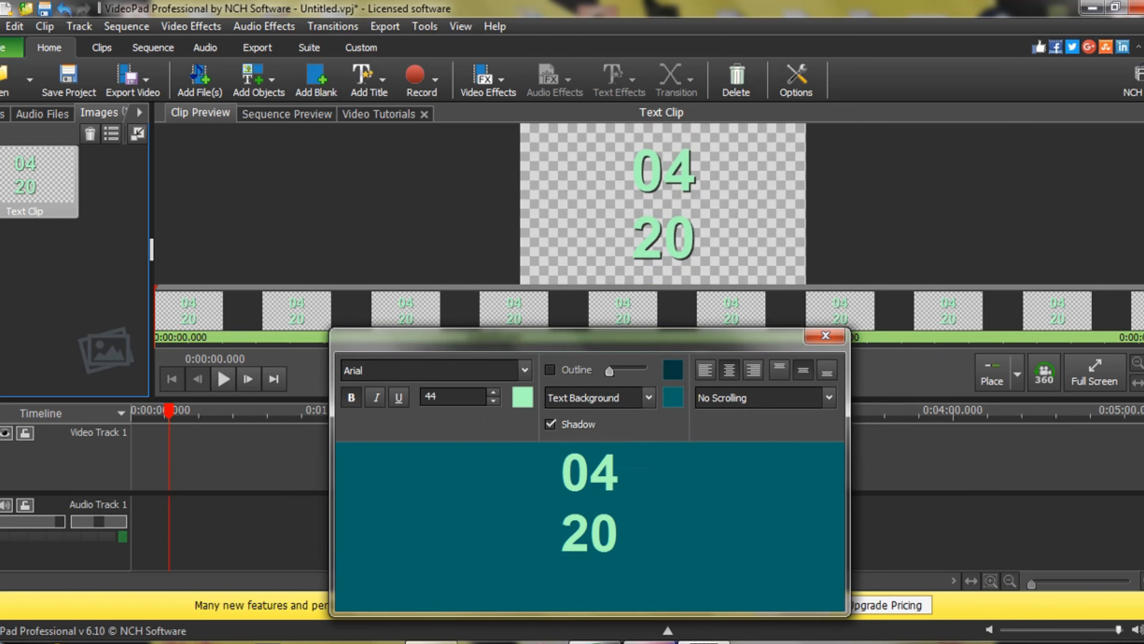
Set the title's background mode to Editor Background, enable the shadow with the outline off, and close the text editor.
left_click(649, 396)
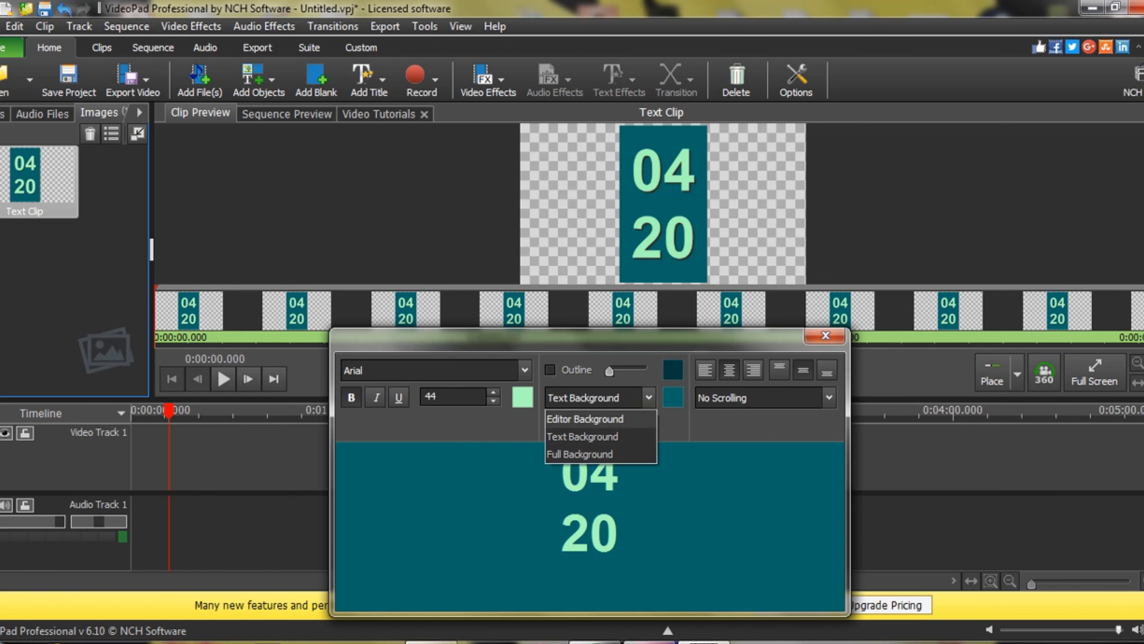
left_click(585, 419)
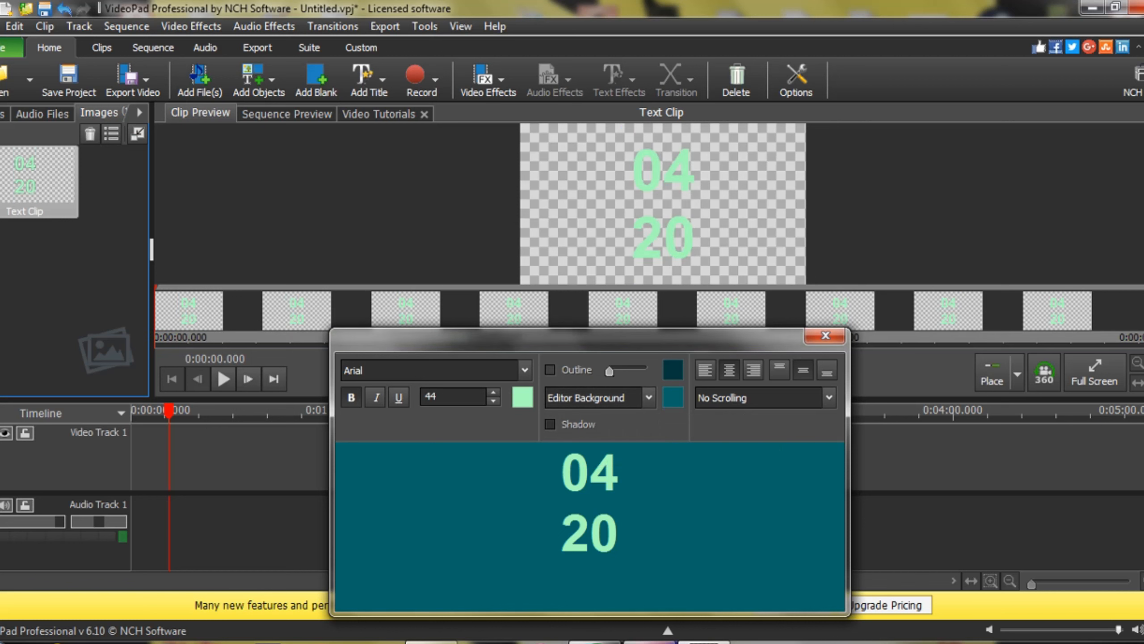
left_click(550, 370)
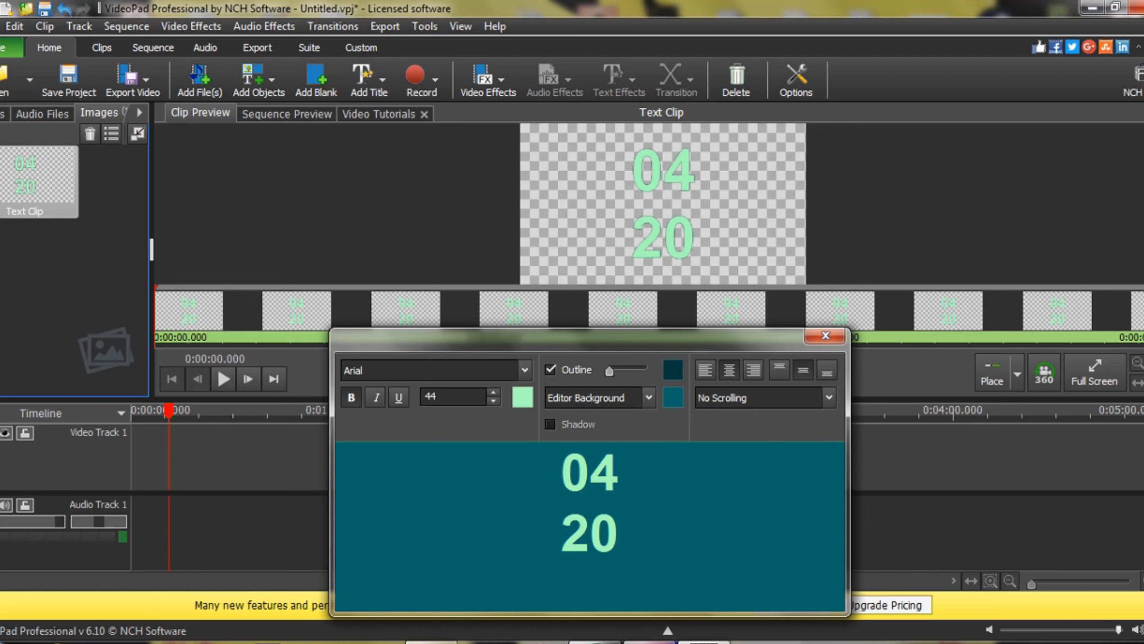
left_click(550, 424)
left_click(550, 370)
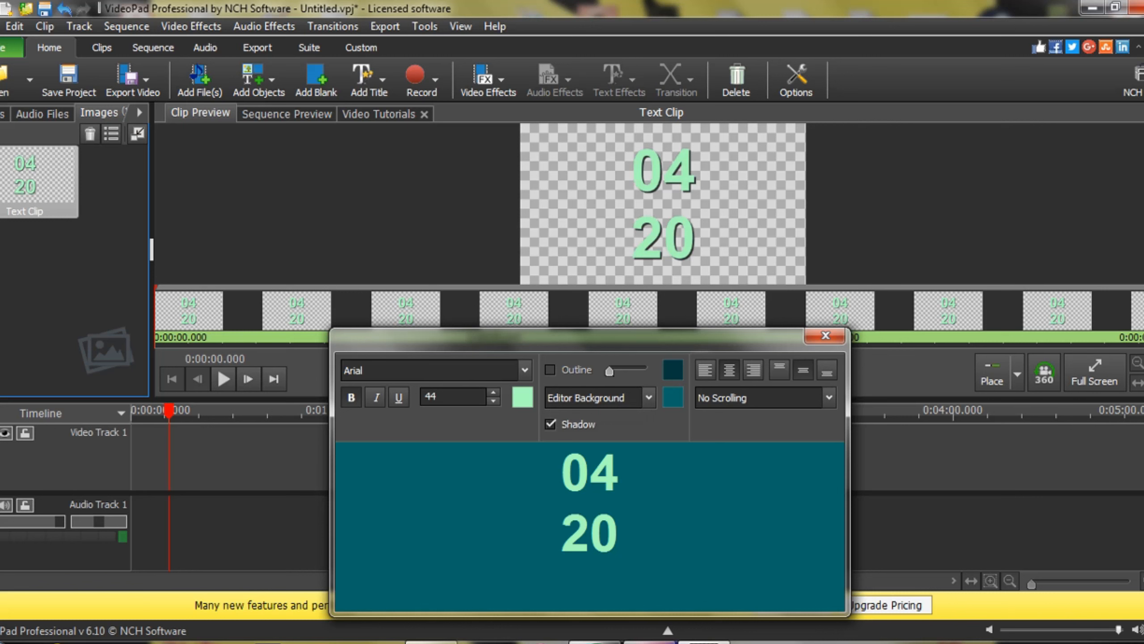
left_click(550, 370)
left_click(550, 370)
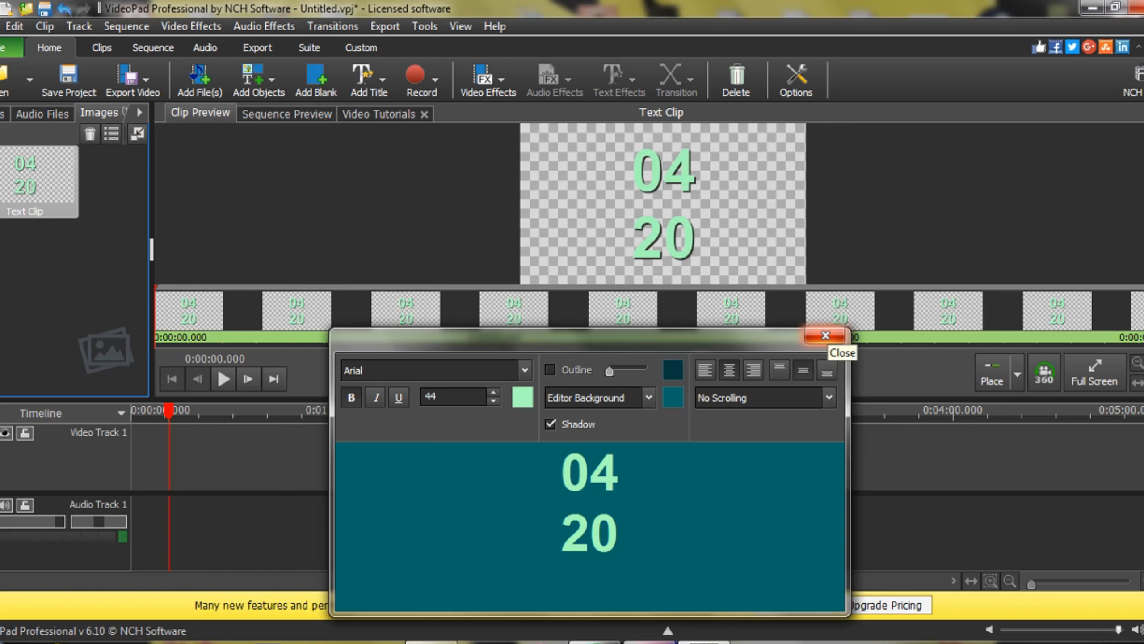
left_click(825, 335)
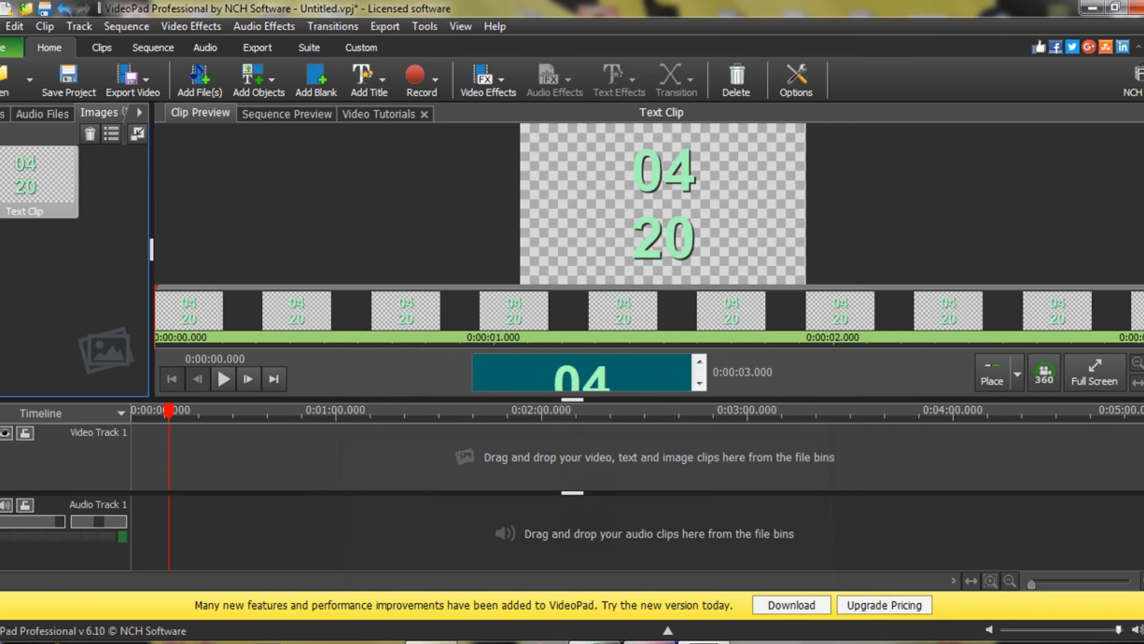
Take a snapshot of the 04/20 text clip at HD 1080 (1920x1080).
right_click(678, 215)
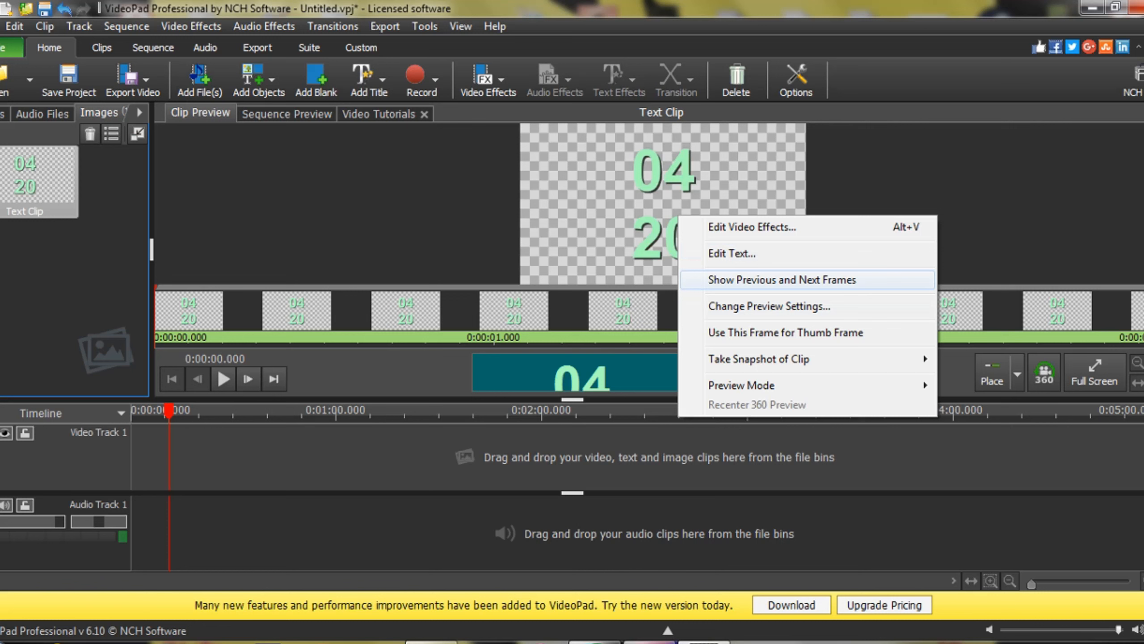
mouse_move(766, 359)
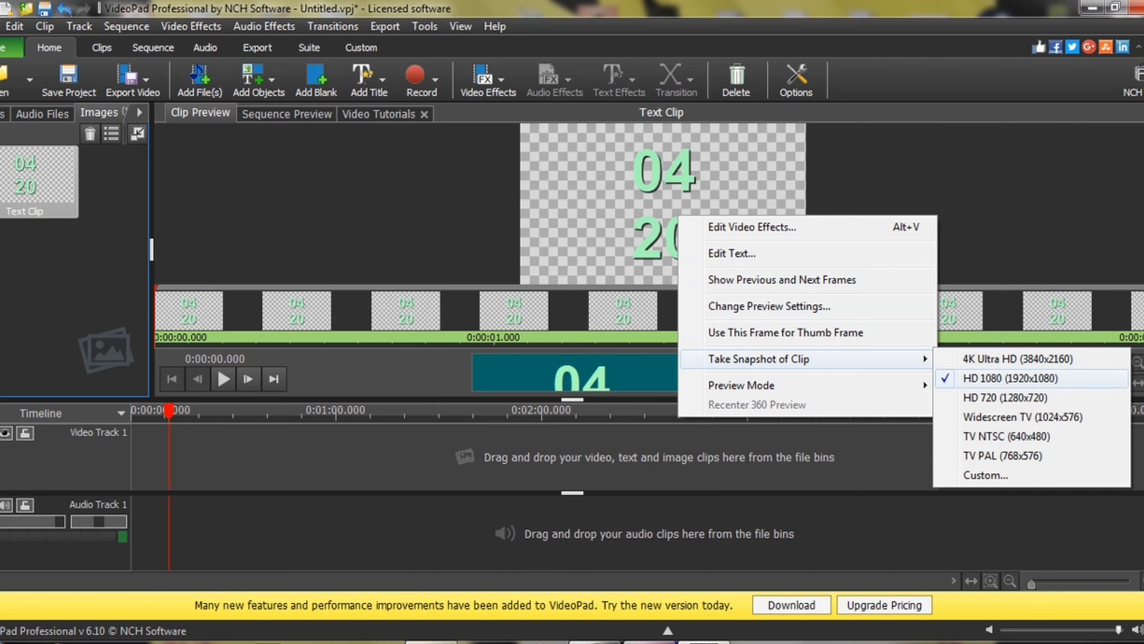
left_click(1011, 378)
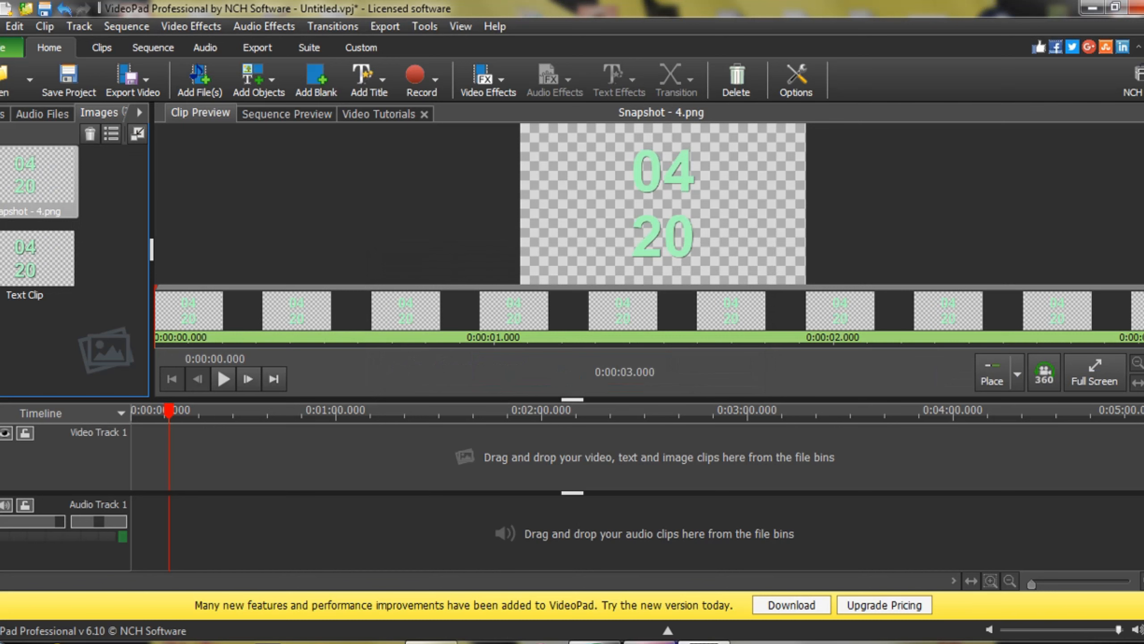
Switch to the file browser and open the new 04/20 snapshot from the Pictures library in PaintTool SAI.
left_click(437, 642)
left_click(496, 625)
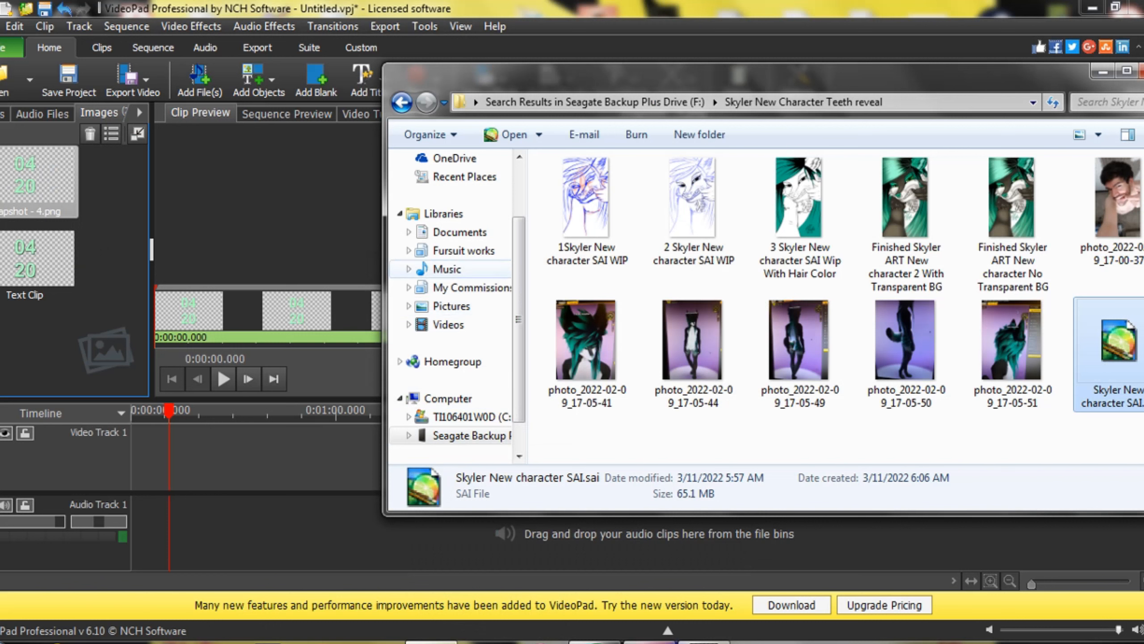
left_click(450, 306)
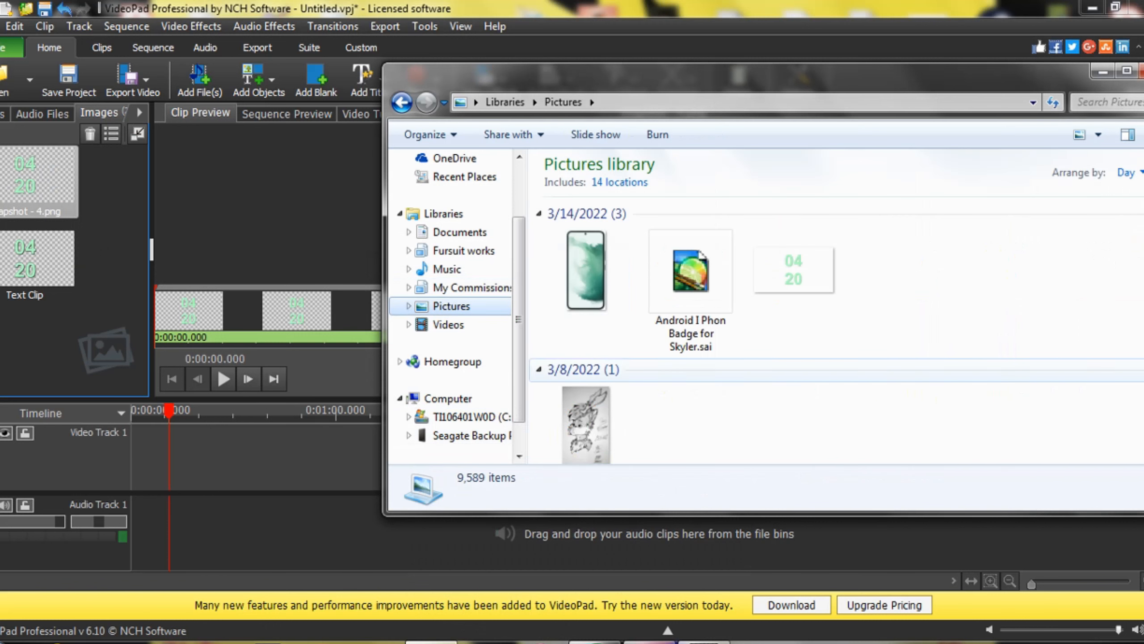
mouse_move(792, 270)
left_mouse_down()
mouse_move(797, 378)
mouse_move(639, 640)
mouse_move(622, 640)
mouse_move(698, 419)
left_mouse_up()
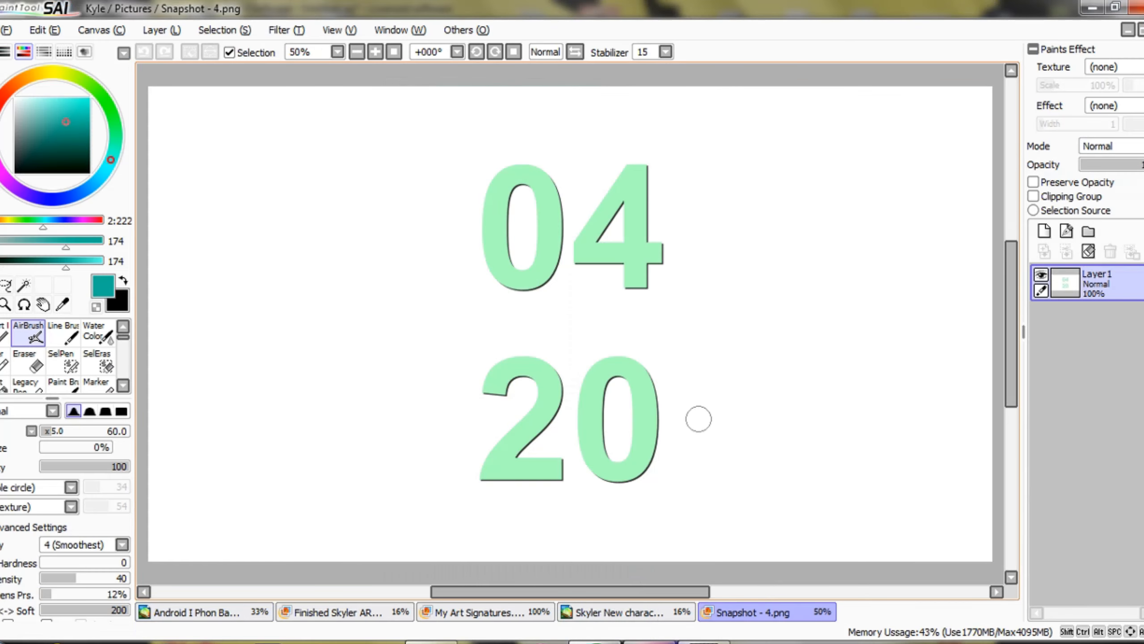
Try to save the Snapshot - 4.png canvas.
key("ctrl")
key("ctrl+s")
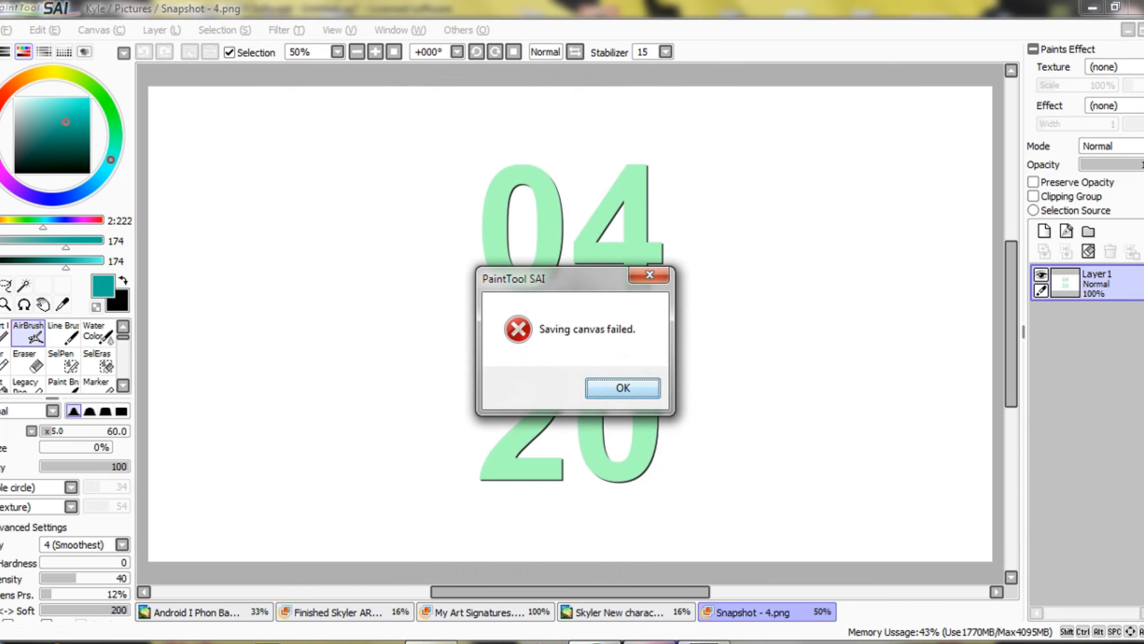
left_click(649, 274)
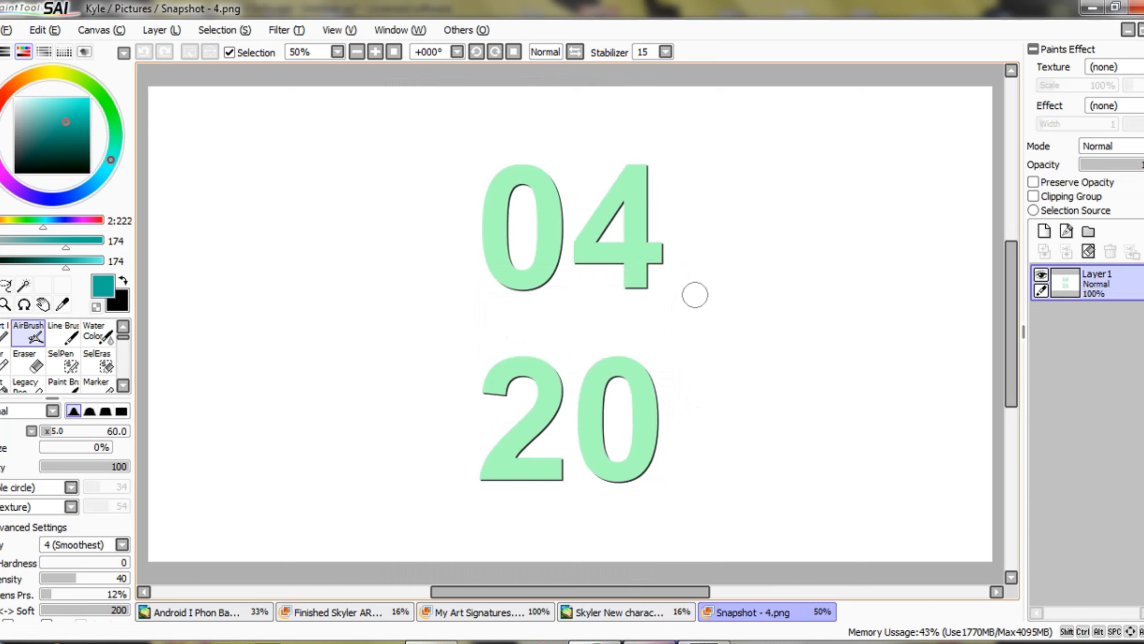
Select and copy the entire 04/20 snapshot canvas, and clear the selection.
key("ctrl+a")
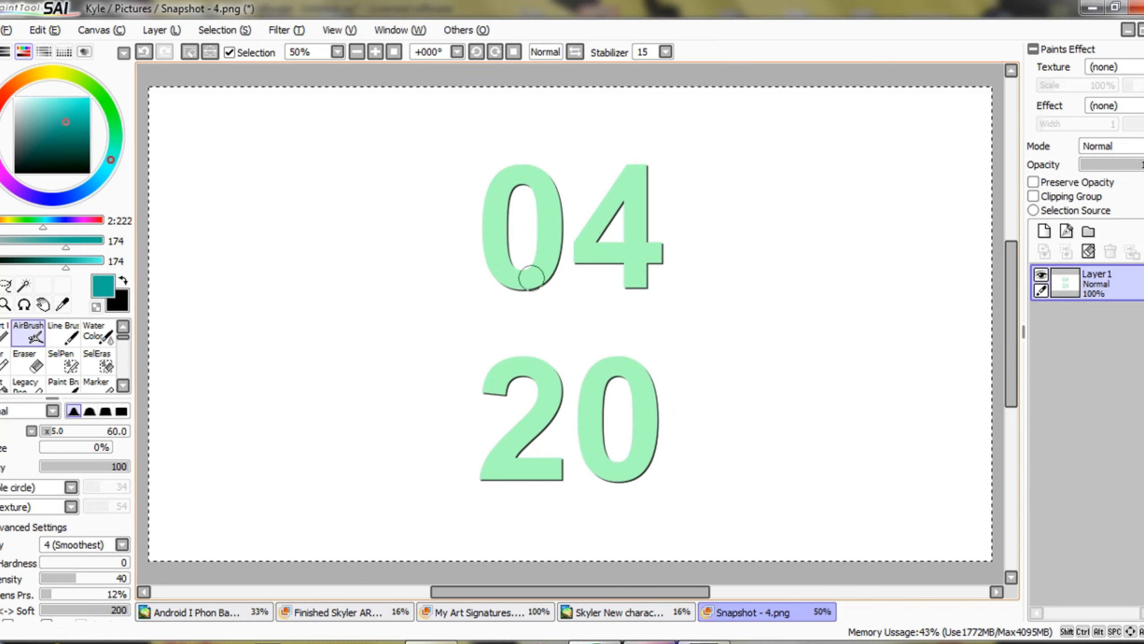
key("ctrl+c")
key("ctrl+d")
Change the snapshot canvas resolution to 300 pixel/inch with the width and height units in inches.
left_click(102, 30)
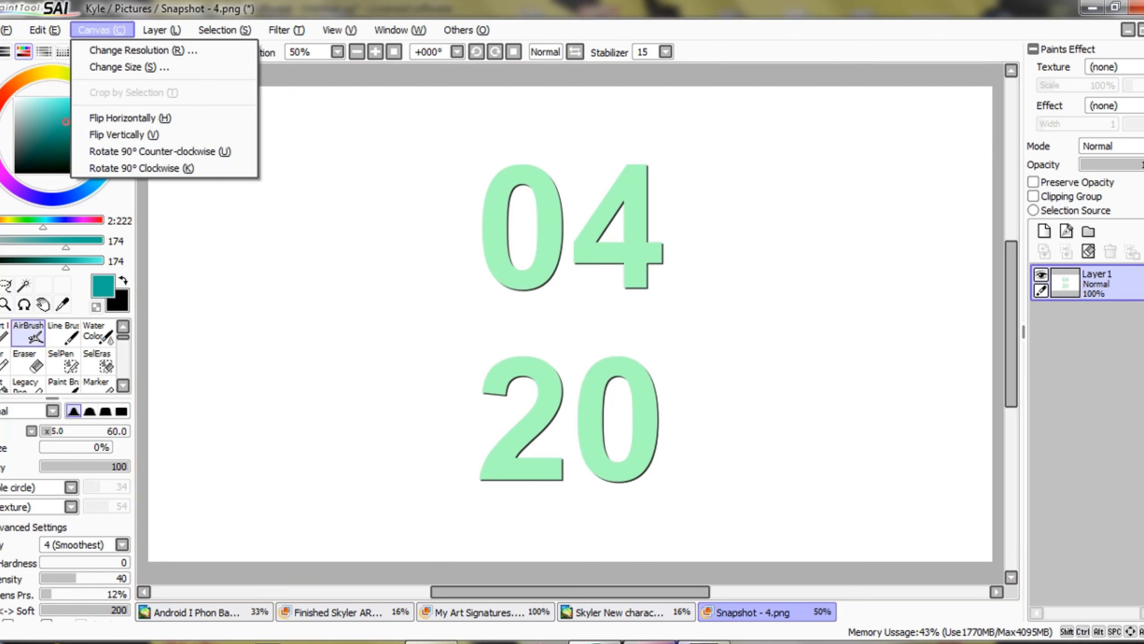
key("Up")
key("Up")
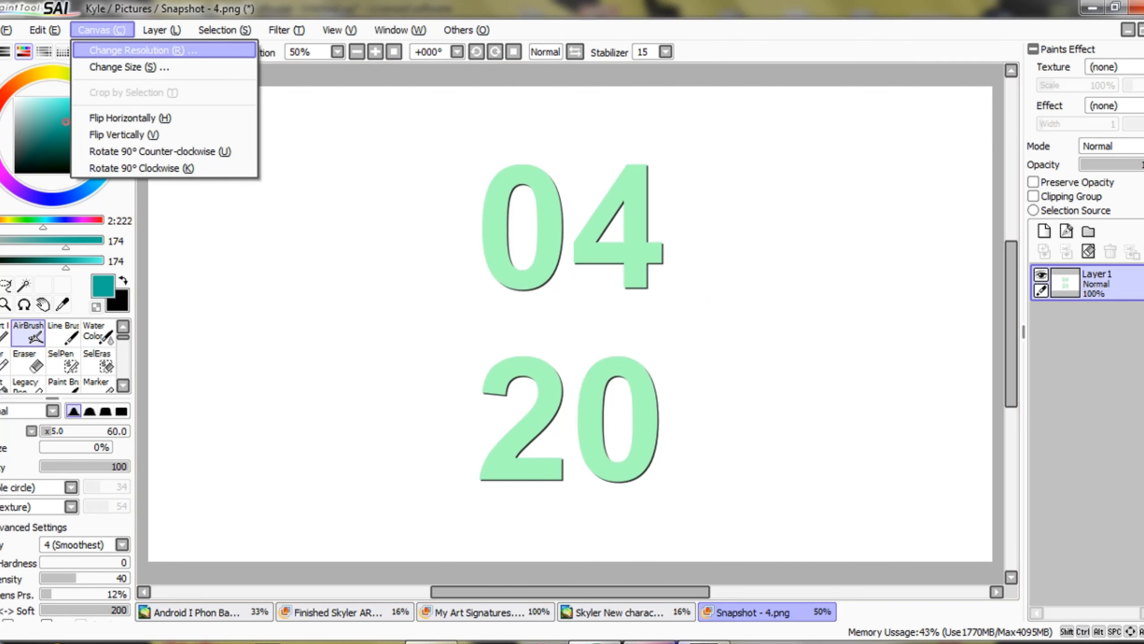
key("Return")
left_click(144, 154)
left_click(144, 155)
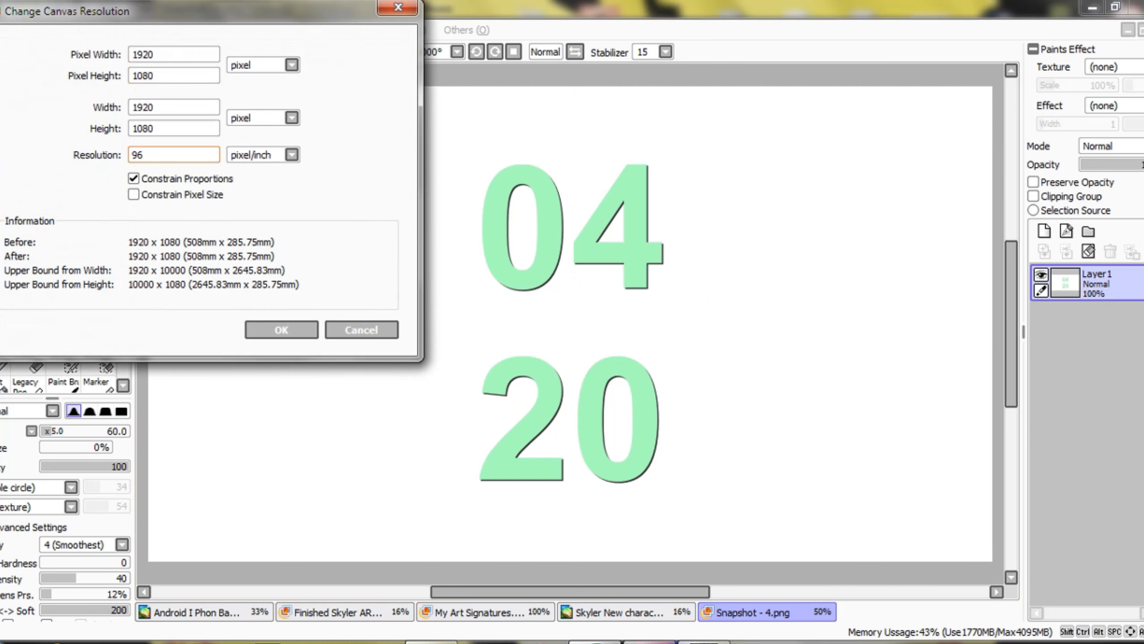
key("BackSpace")
key("BackSpace")
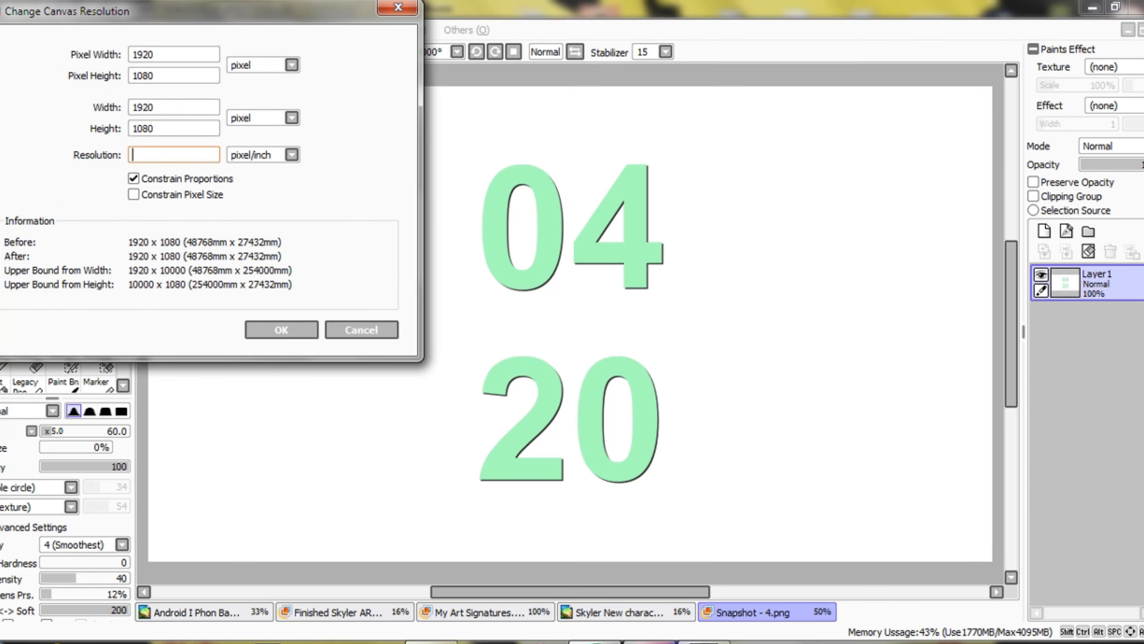
type("300")
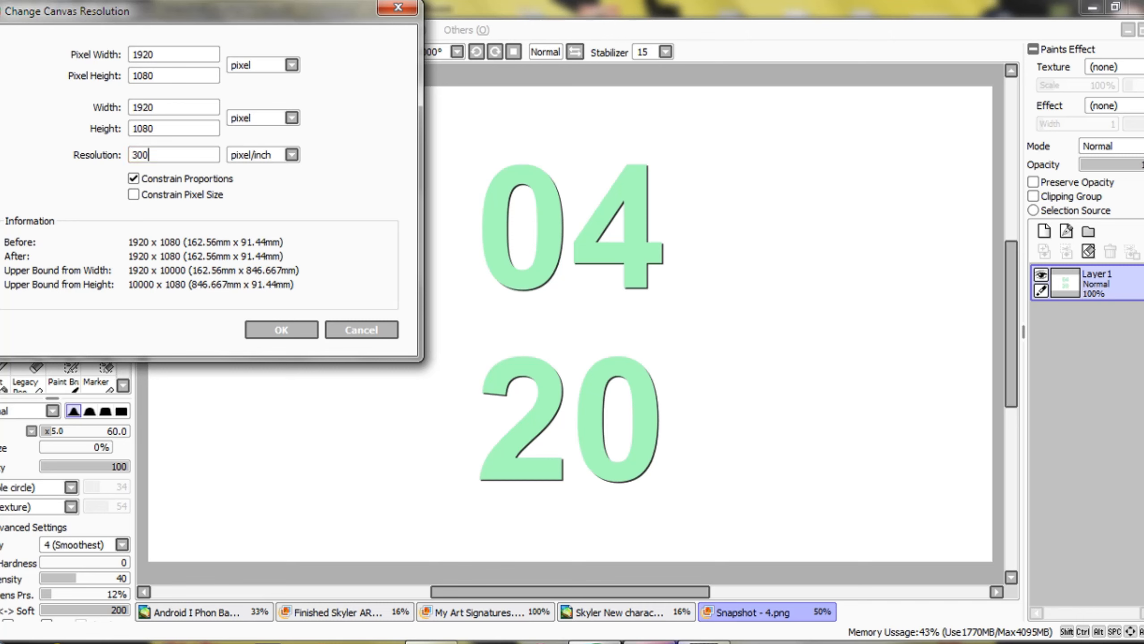
left_click(291, 118)
left_click(252, 146)
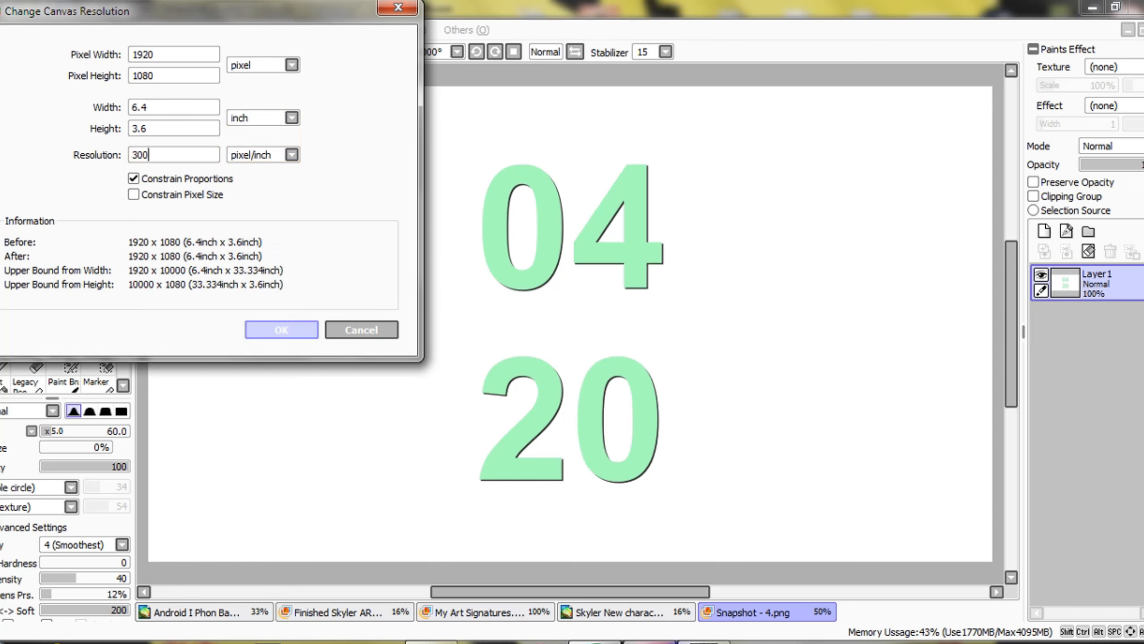
left_click(281, 330)
left_click(102, 30)
left_click(457, 285)
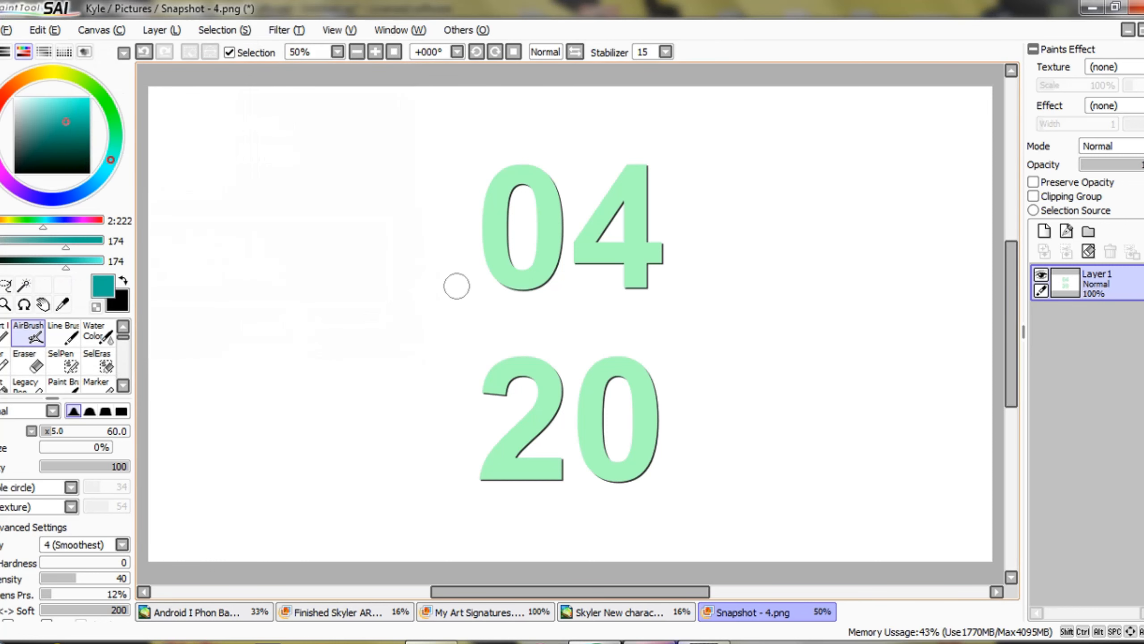
Paste the whole 04/20 snapshot as a new layer in the Android I Phon Badge for Skyler file and save it.
key("ctrl+a")
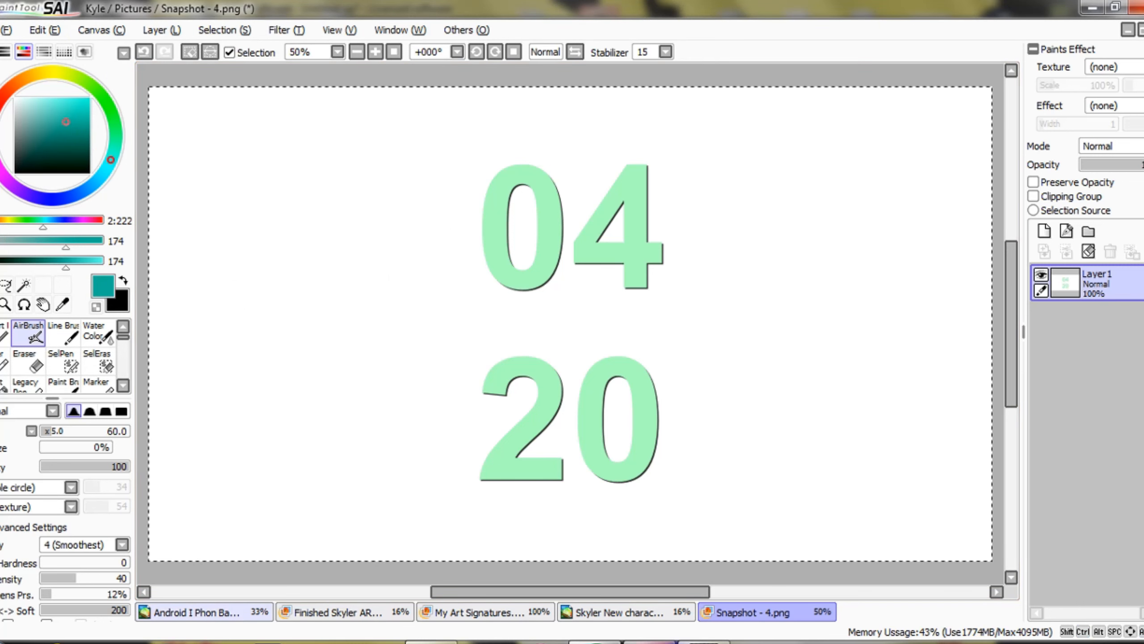
left_click(204, 611)
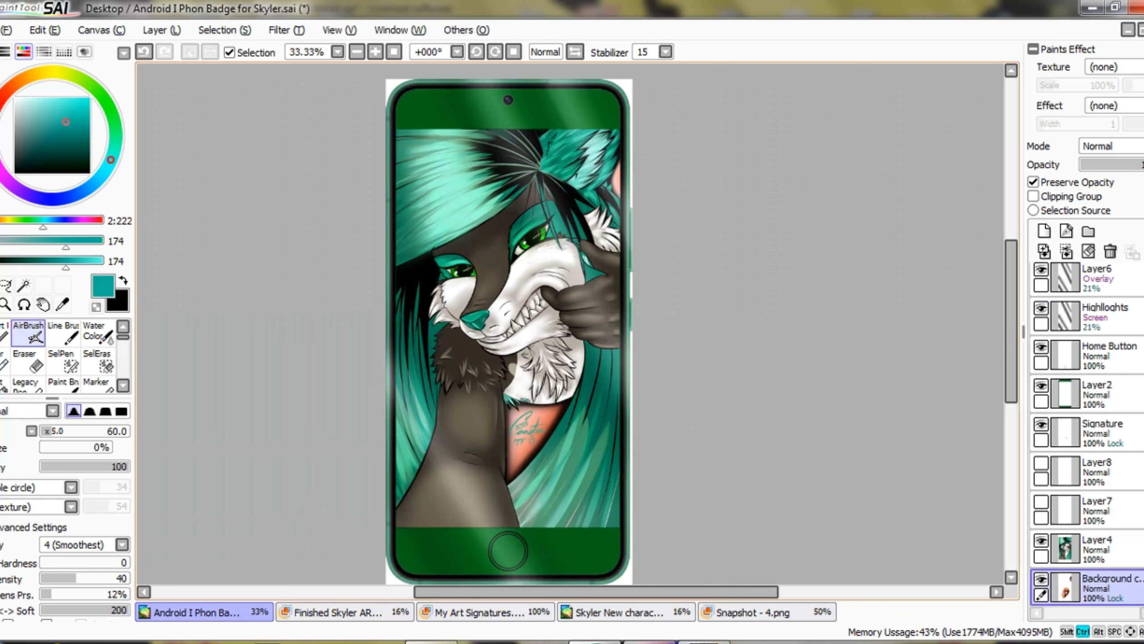
key("ctrl+v")
key("ctrl")
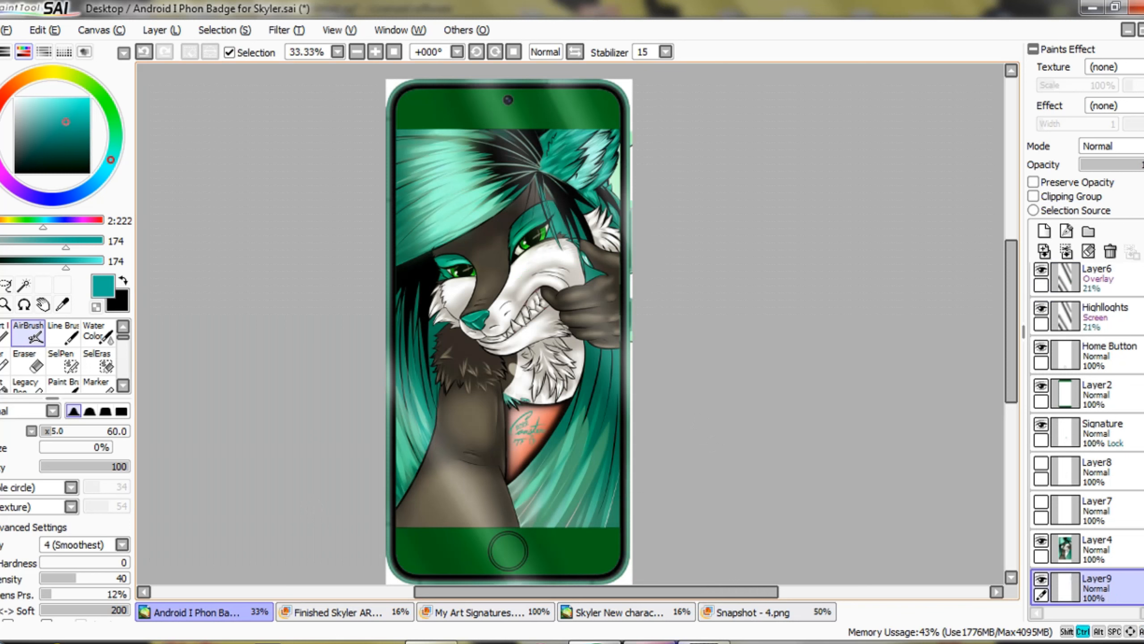
key("ctrl+s")
Move the pasted 04/20 numbers to the middle of the phone and place their layer at the top of the layer stack.
key("ctrl+t")
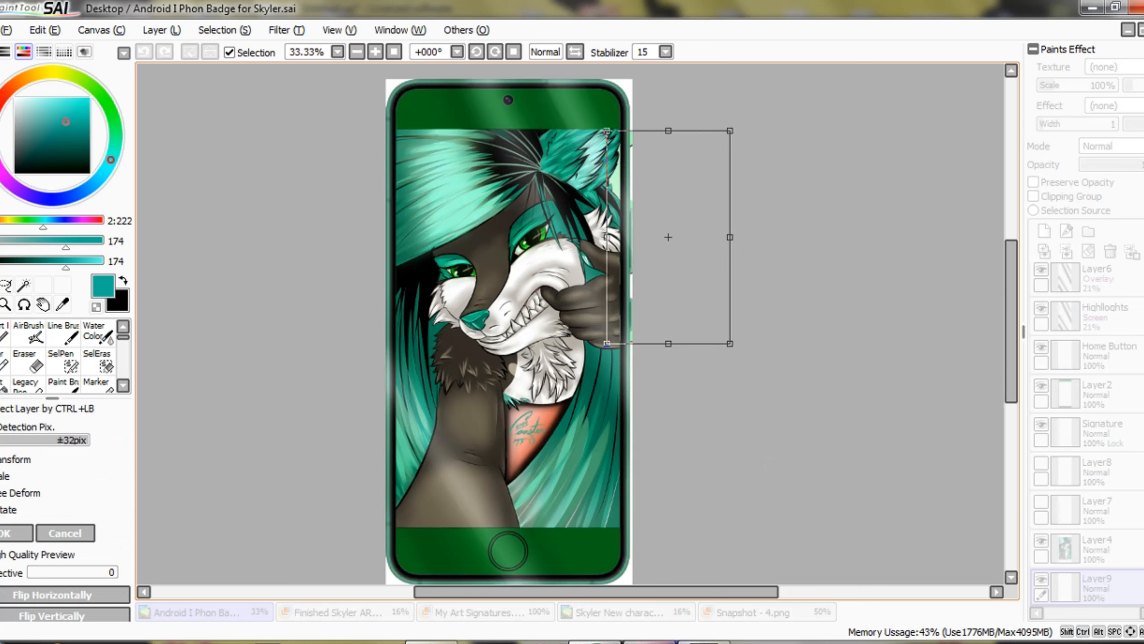
left_click_drag(668, 237, 505, 305)
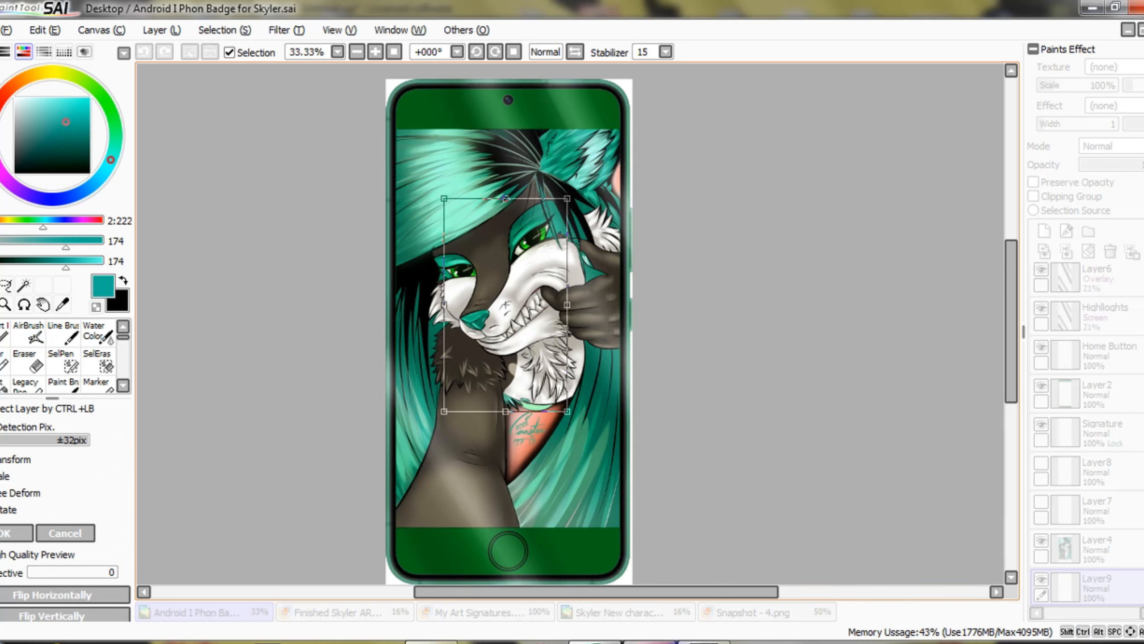
key("Return")
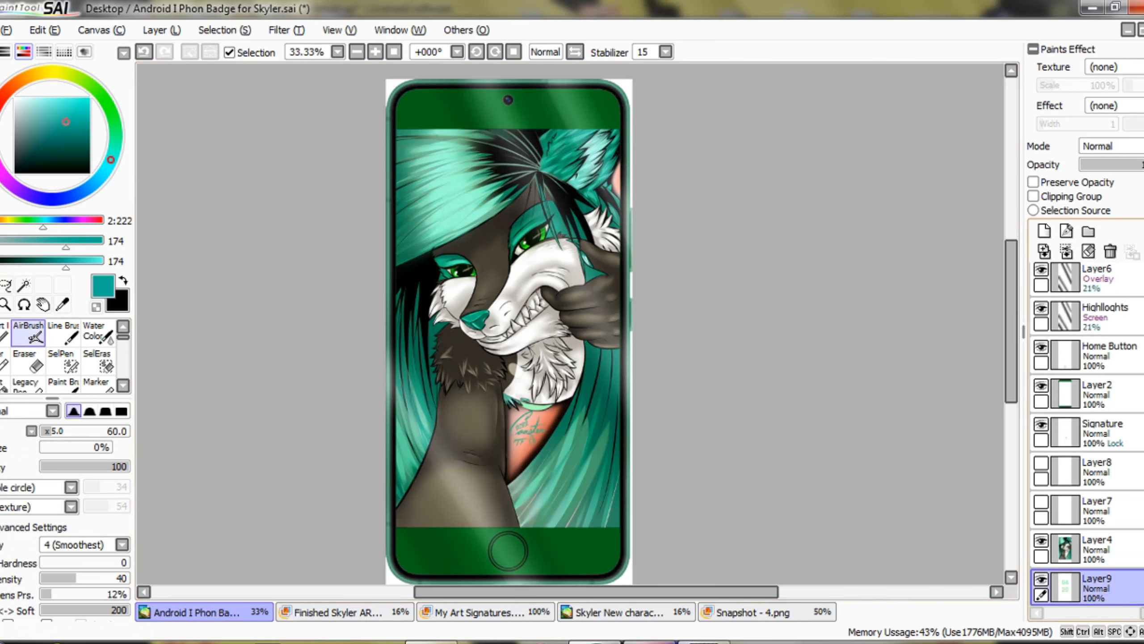
left_click_drag(1099, 586, 1099, 271)
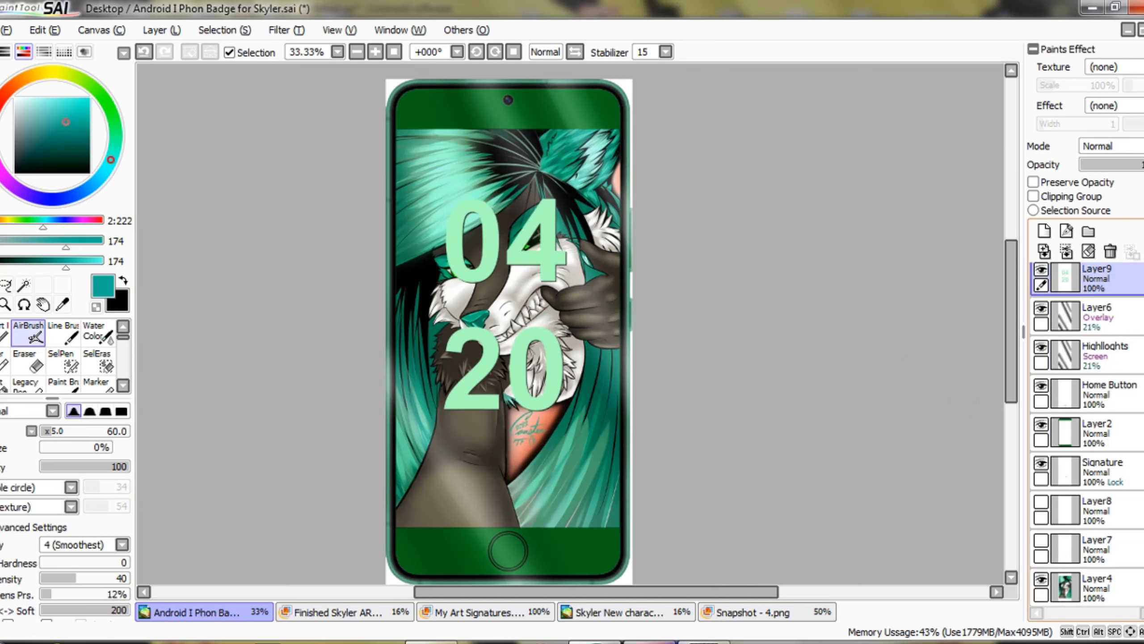
scroll(1099, 316, "up", 1)
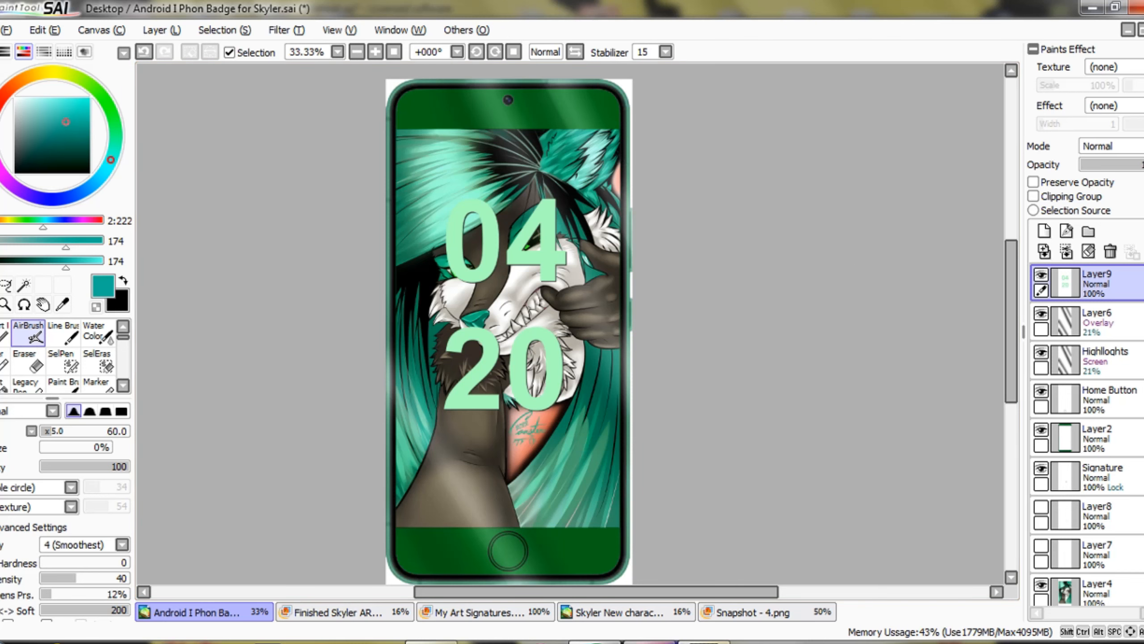
Switch back to VideoPad, briefly open the snapshot's video effects, and return the timeline playhead to the start.
mouse_move(702, 642)
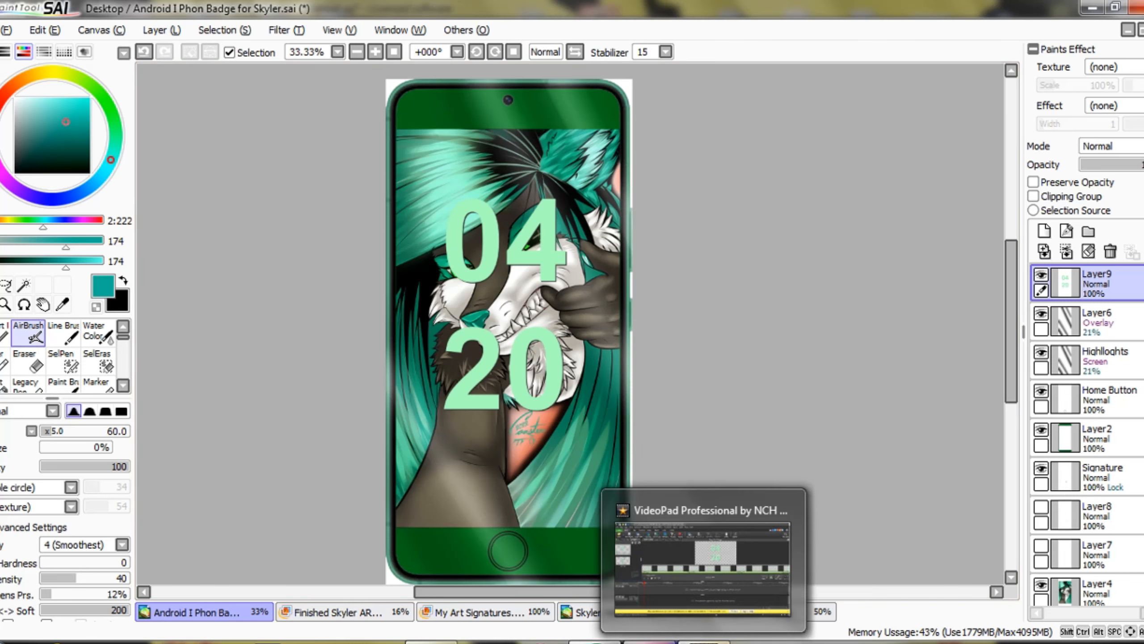
left_click(702, 569)
left_click(596, 311)
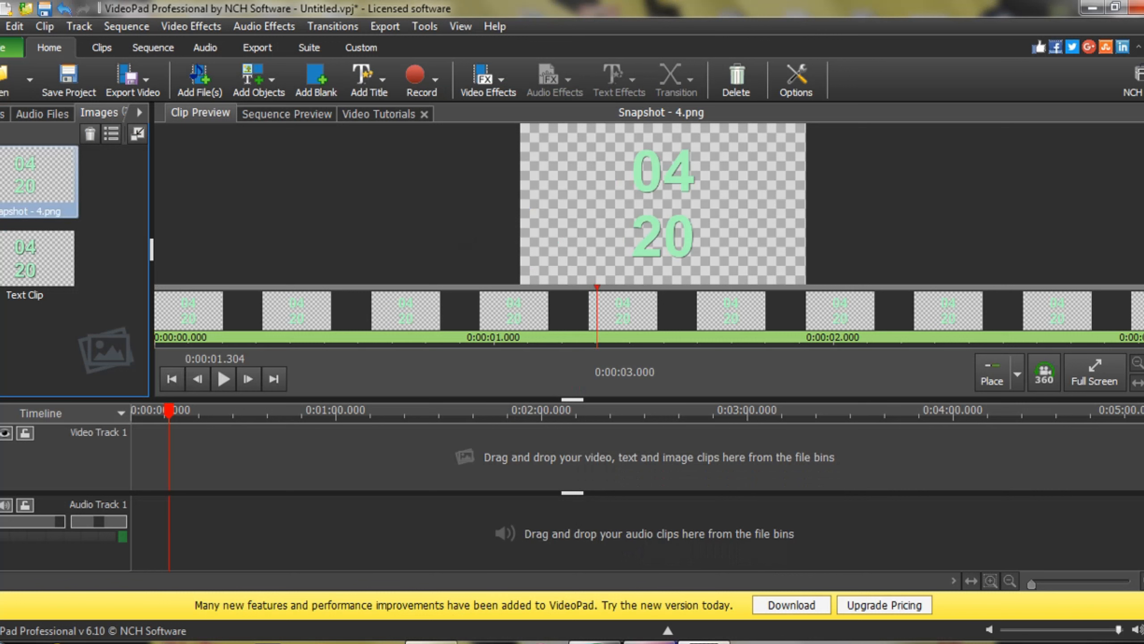
left_click(482, 80)
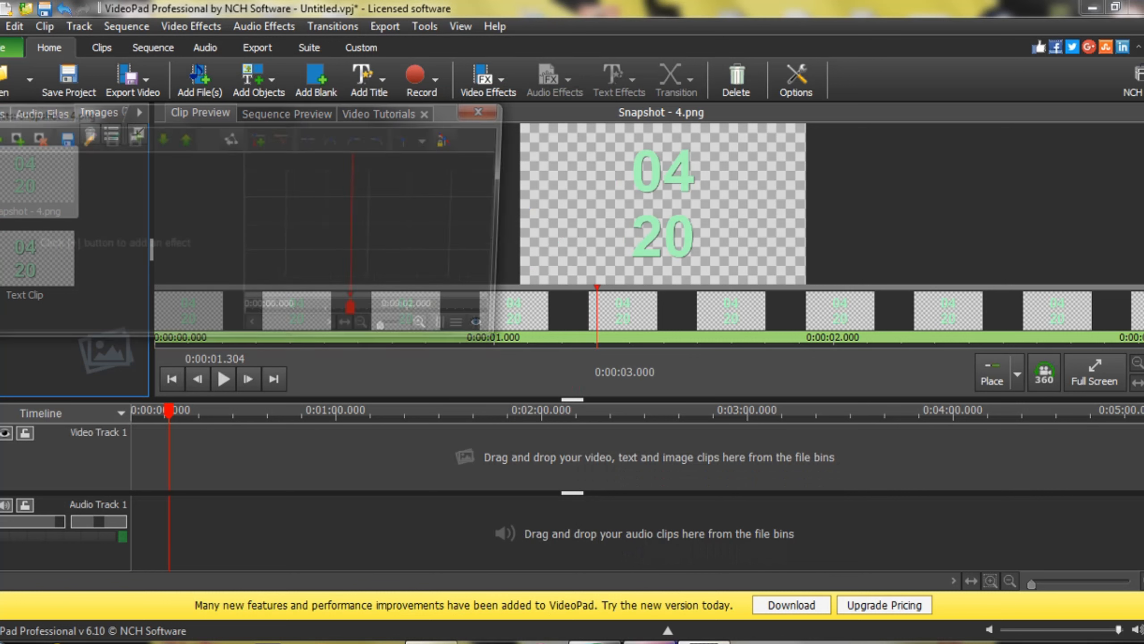
left_click(487, 109)
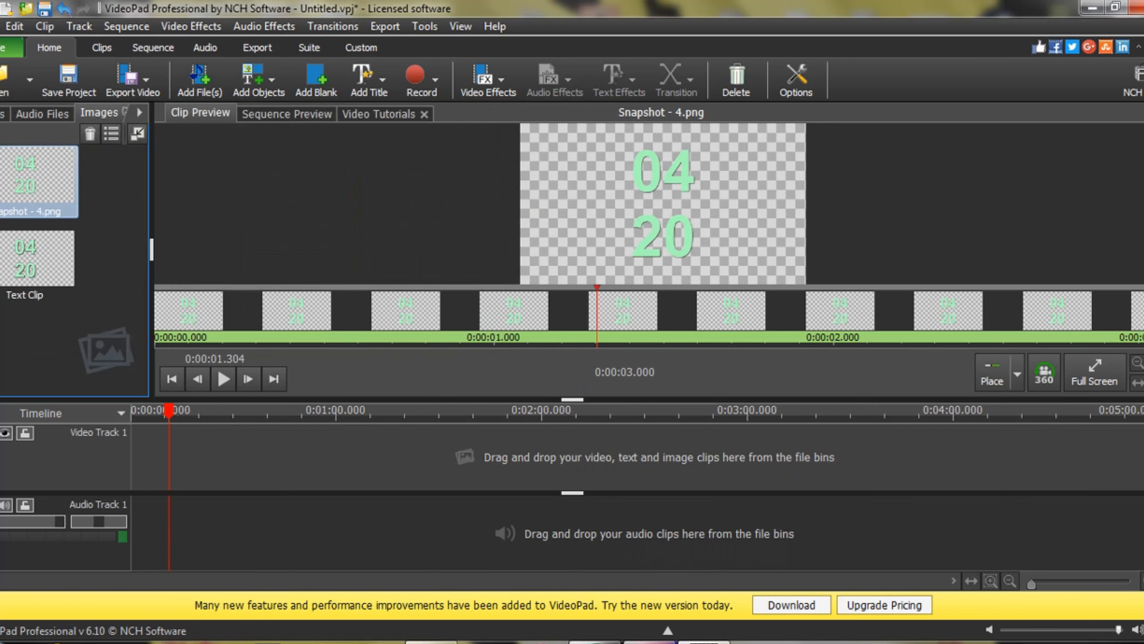
left_click_drag(169, 411, 112, 412)
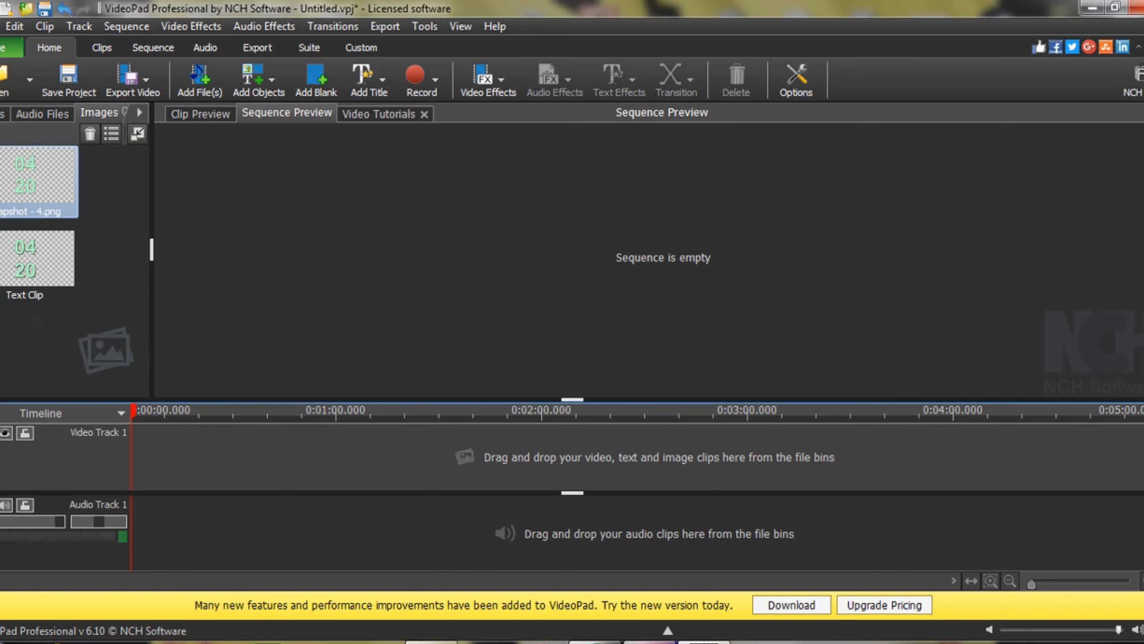
Remove the bold formatting from both lines of the 04/20 text in Text Clip.
left_click(27, 255)
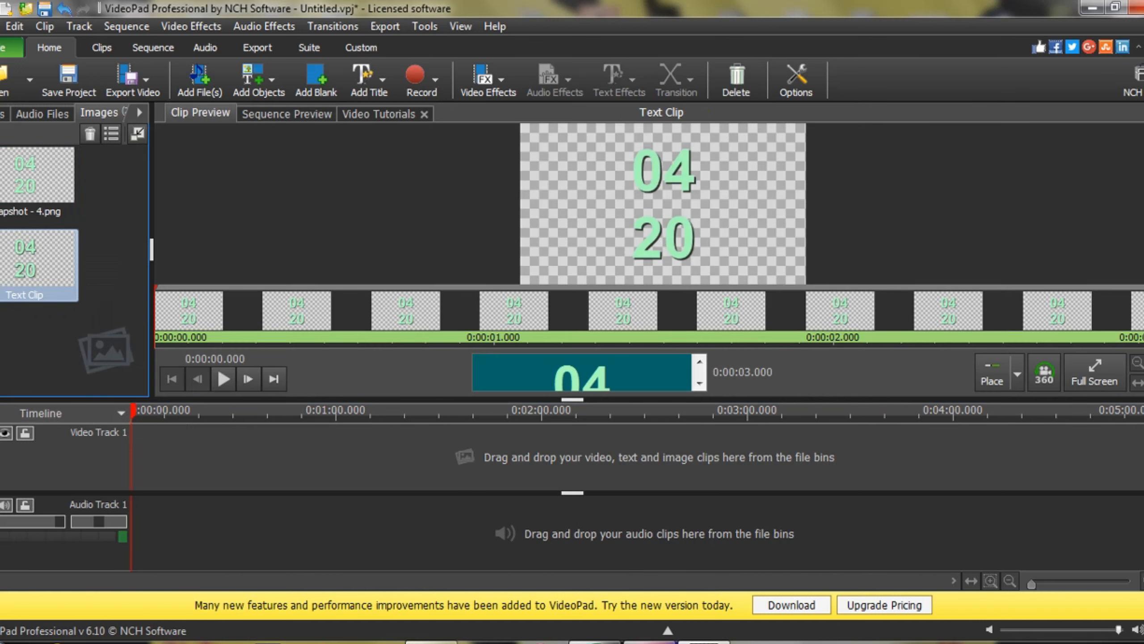
left_click(580, 378)
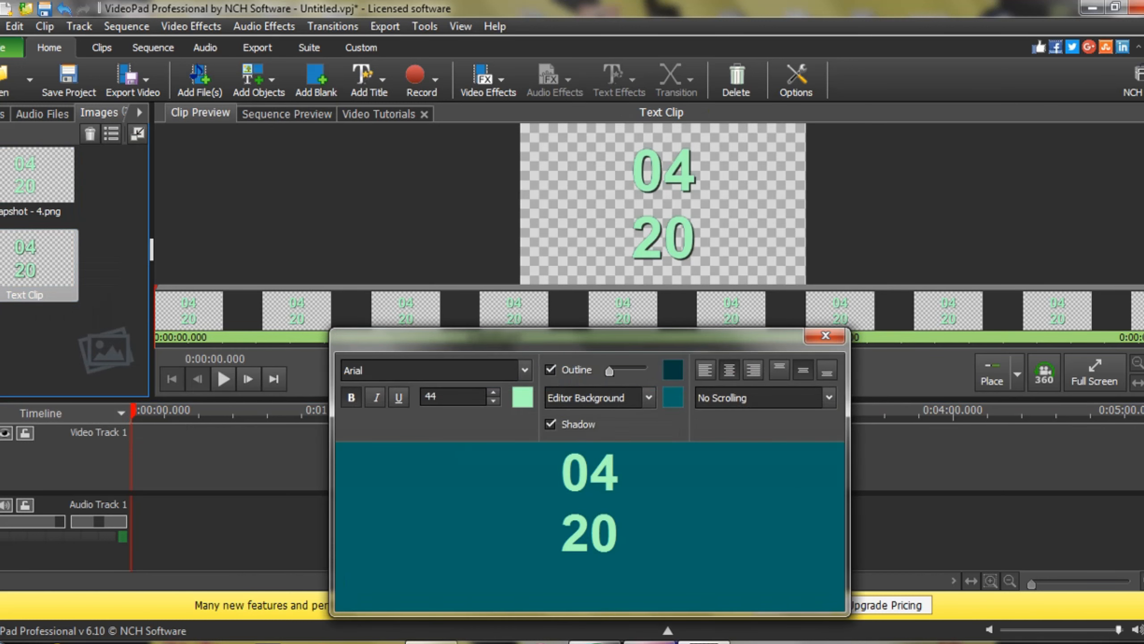
key("shift+Down")
left_click_drag(623, 536, 557, 471)
key("ctrl+b")
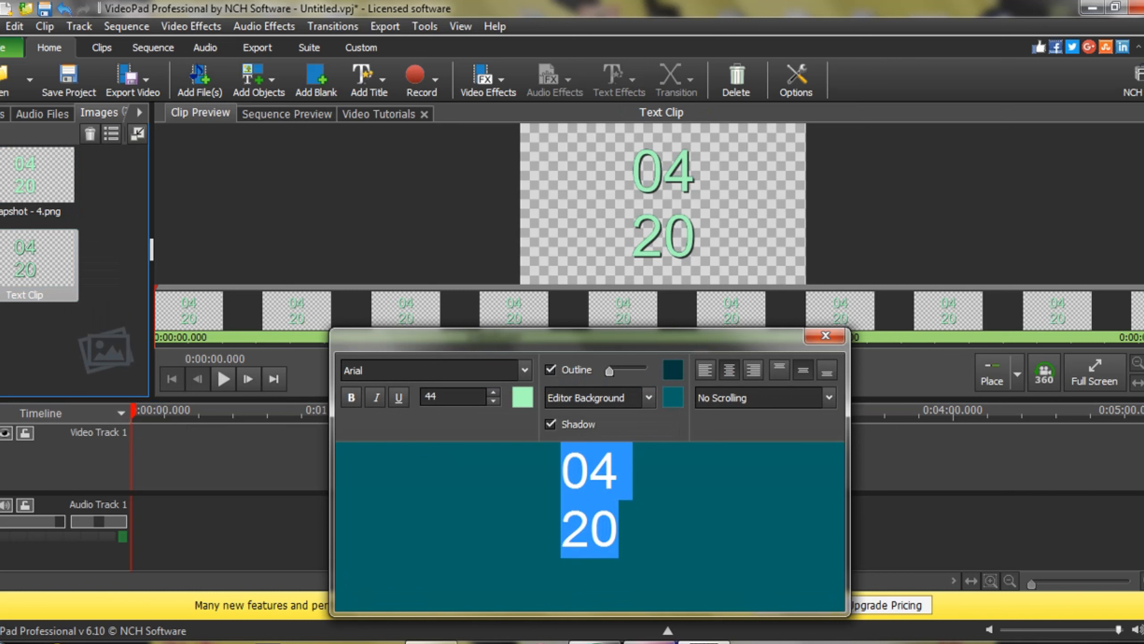
Take an HD 1080 (1920x1080) snapshot of the regular-weight text clip and open Snapshot - 5.png from the Pictures library in PaintTool SAI.
right_click(677, 196)
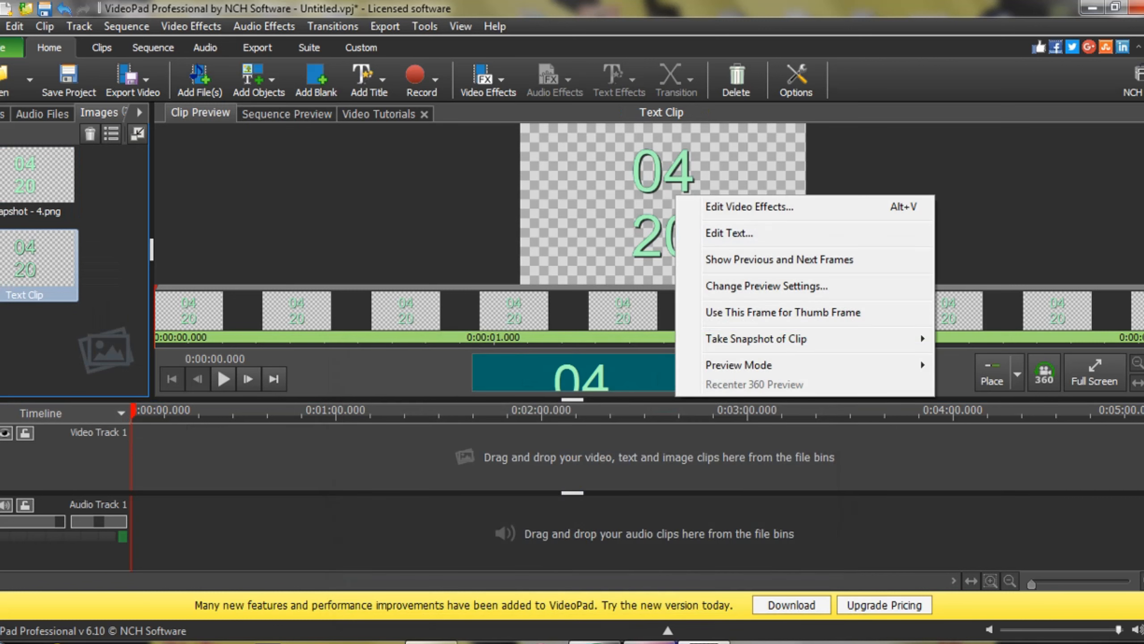
mouse_move(765, 339)
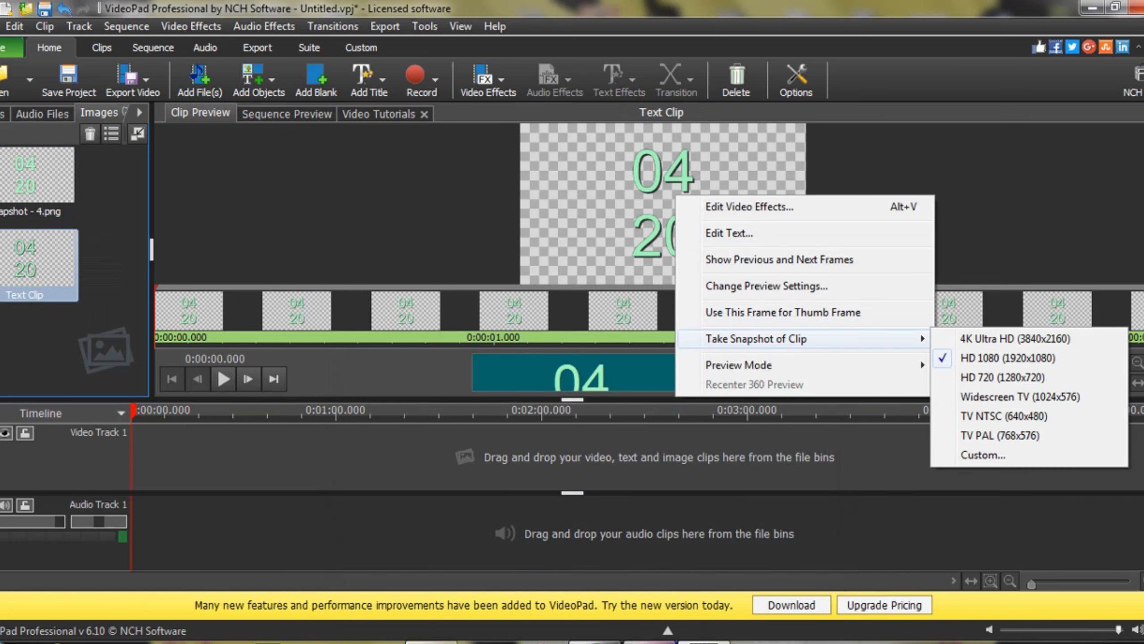
left_click(1008, 358)
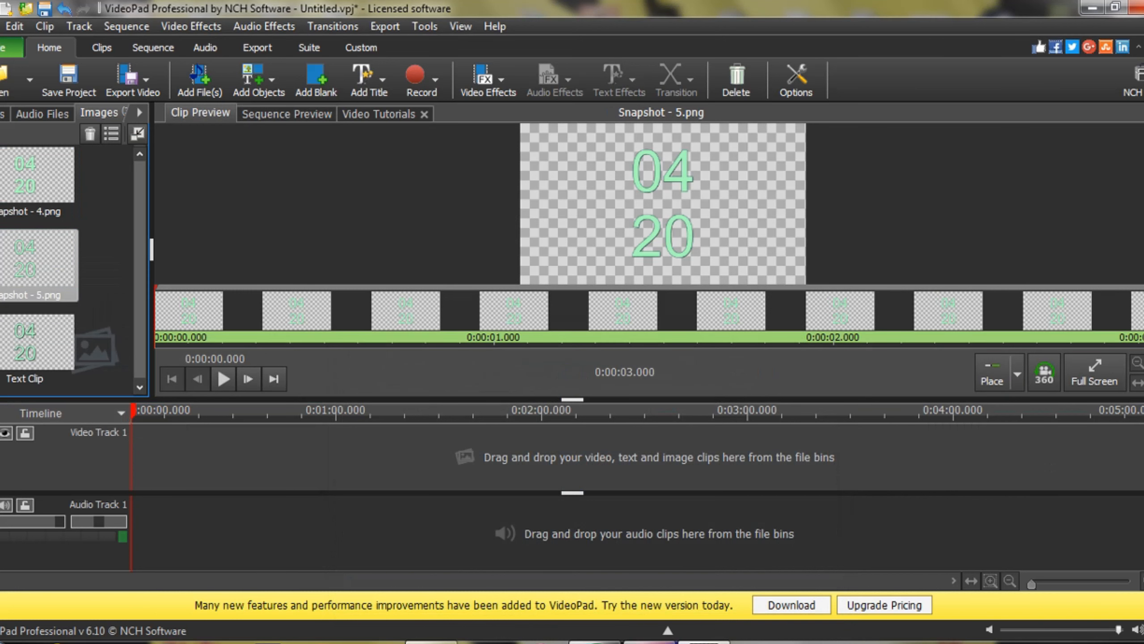
left_click(431, 641)
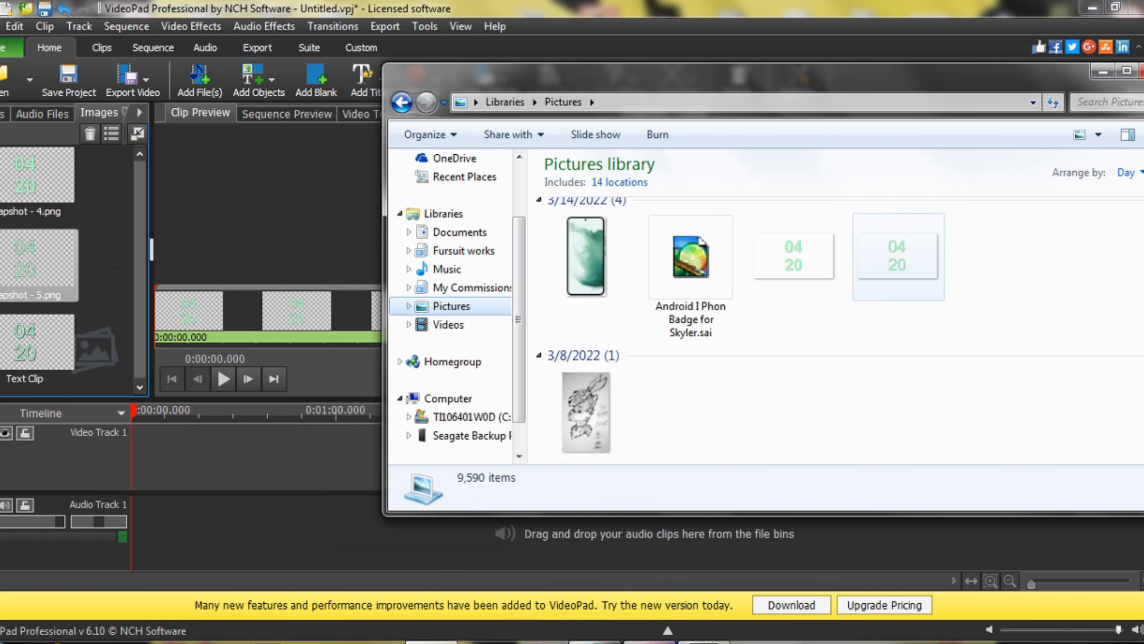
mouse_move(897, 256)
left_mouse_down()
mouse_move(741, 516)
mouse_move(711, 643)
mouse_move(604, 643)
mouse_move(685, 381)
left_mouse_up()
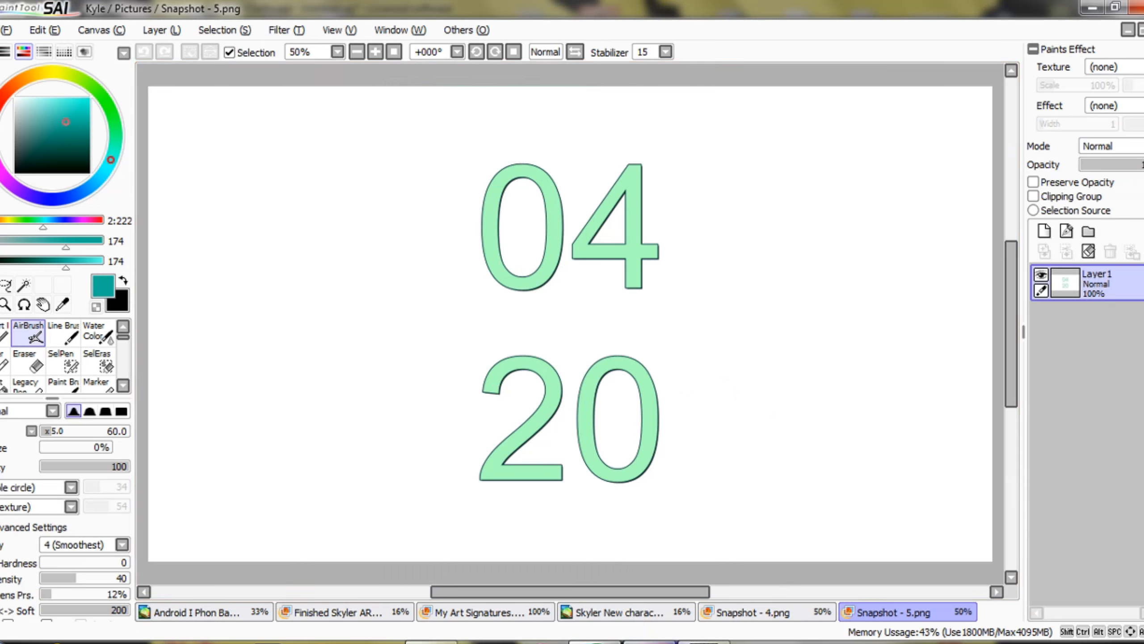
Switch back to VideoPad and turn off the shadow and outline of the 04/20 text in Text Clip.
left_click(703, 642)
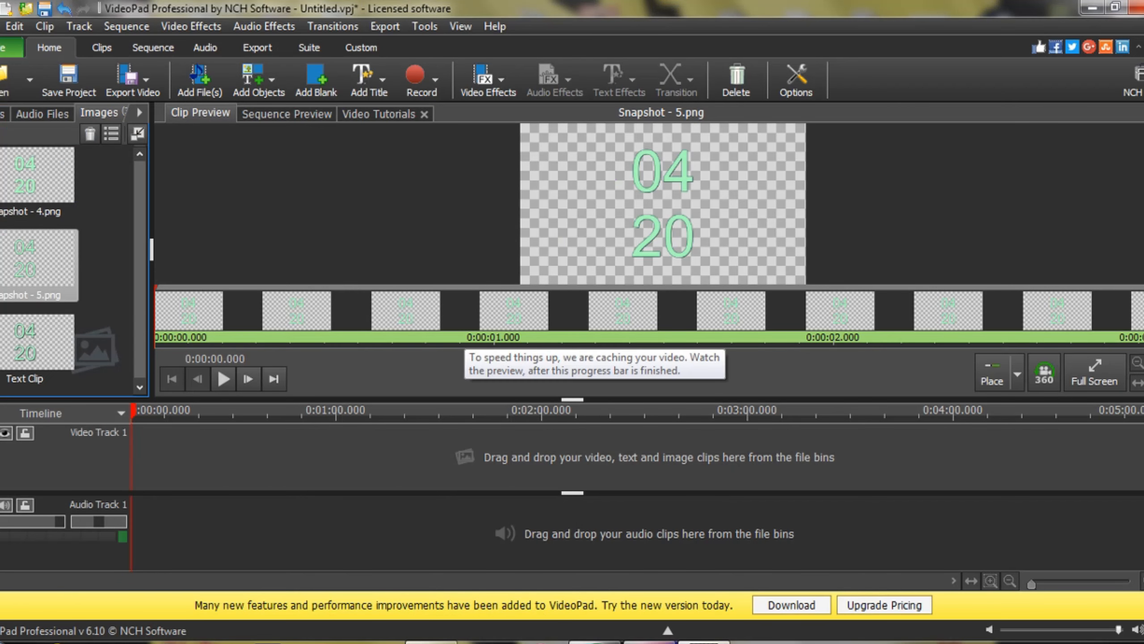
left_click(29, 350)
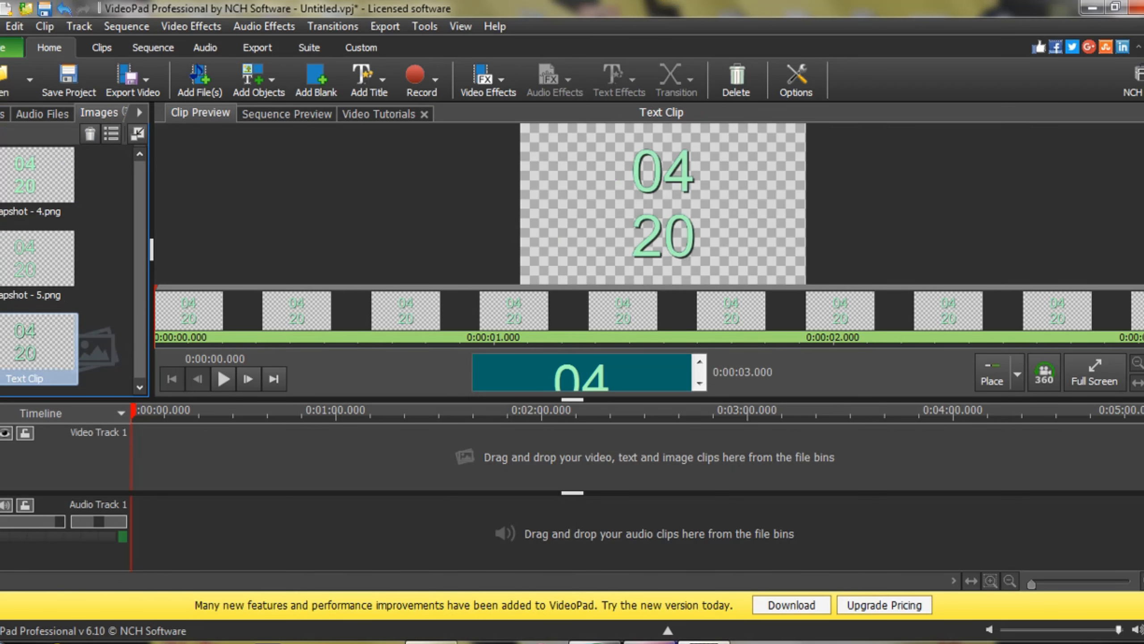
left_click(581, 373)
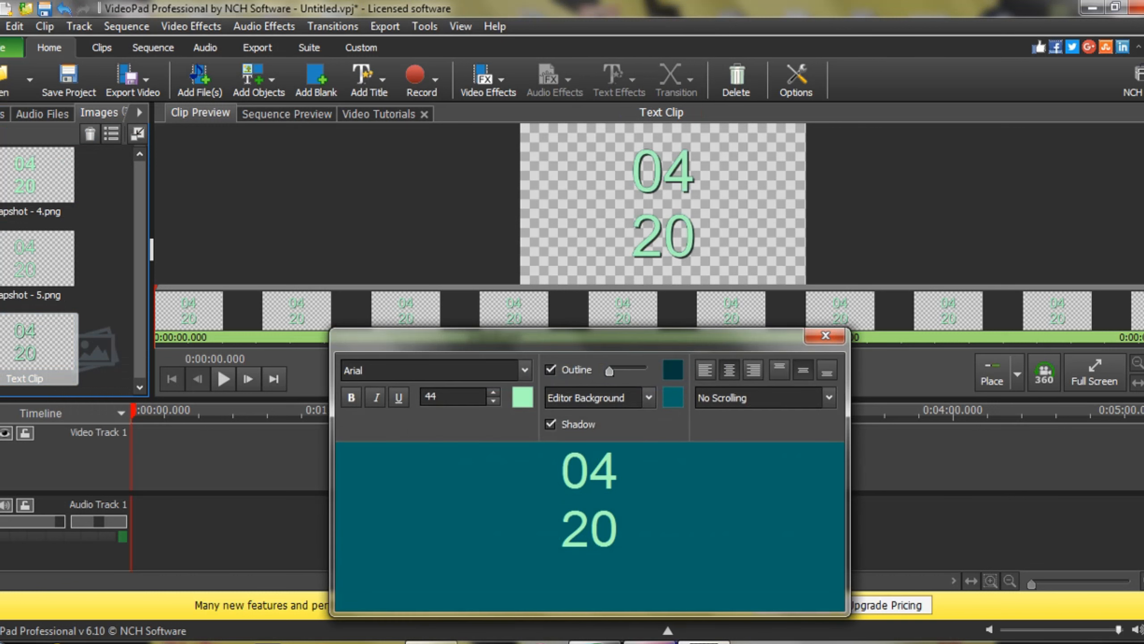
left_click(551, 423)
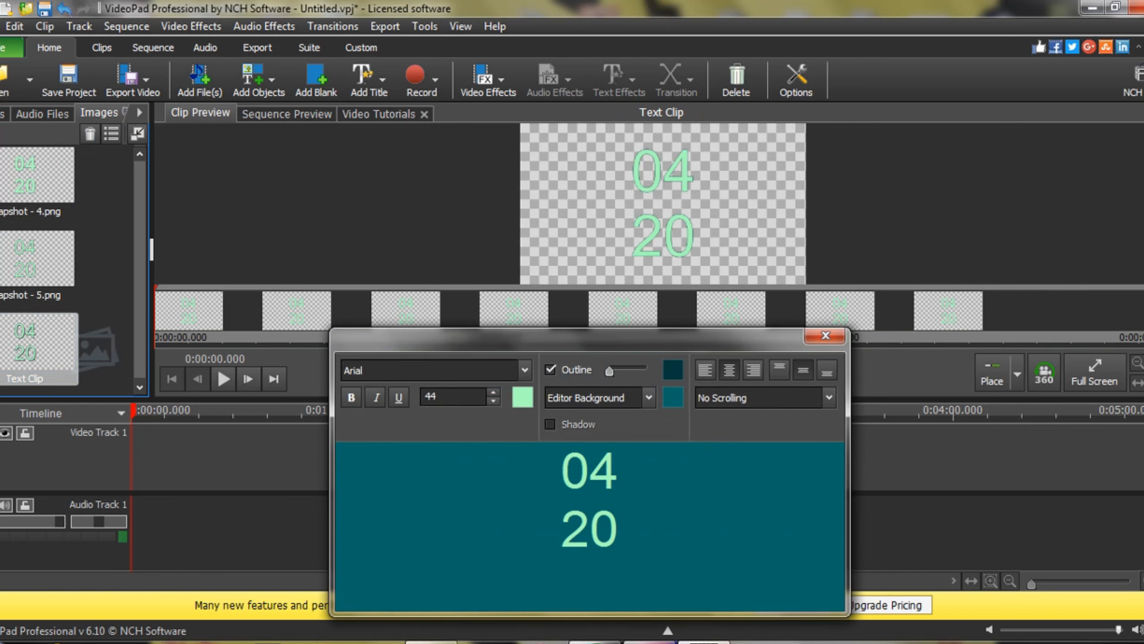
left_click(550, 369)
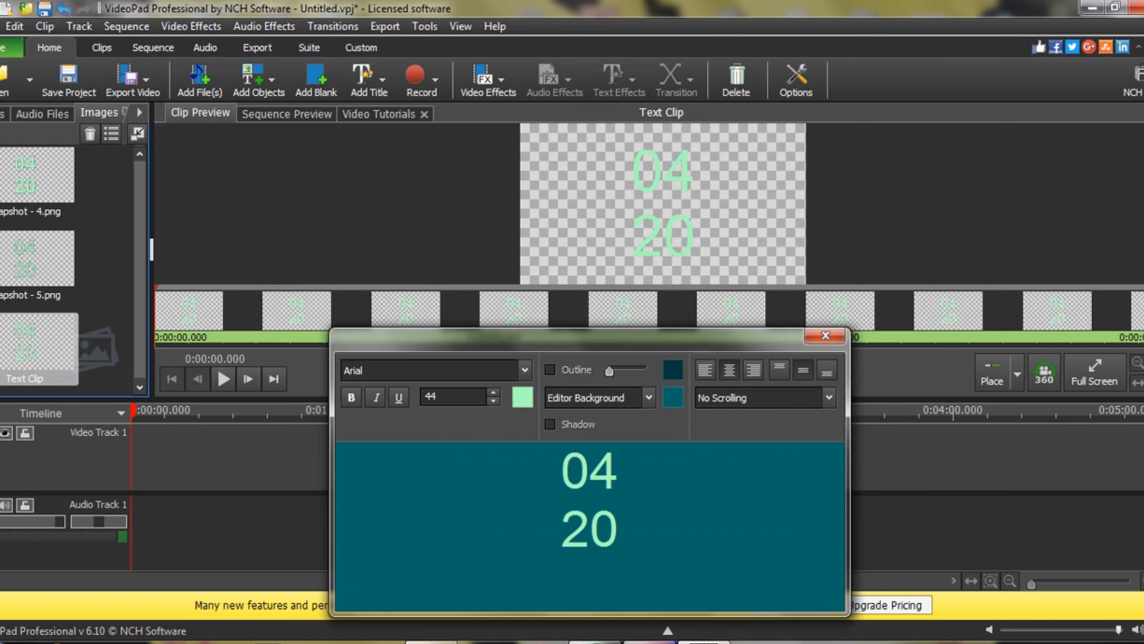
left_click(825, 335)
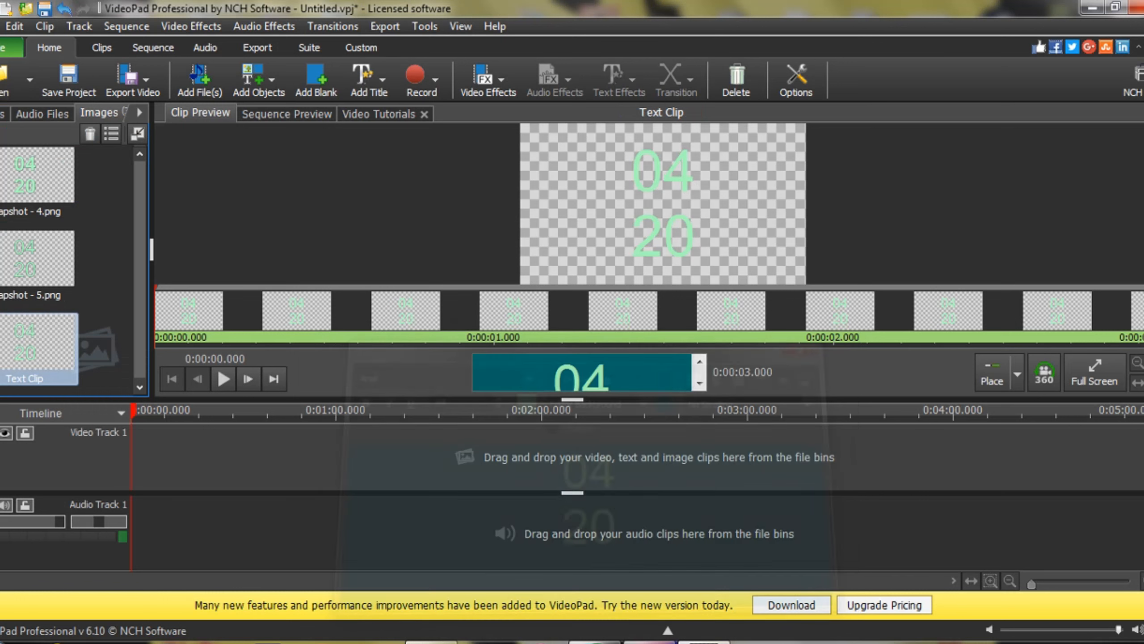
Take an HD 1080 (1920x1080) snapshot of the plain text clip and open Snapshot - 6.png from the Pictures library in PaintTool SAI.
right_click(658, 225)
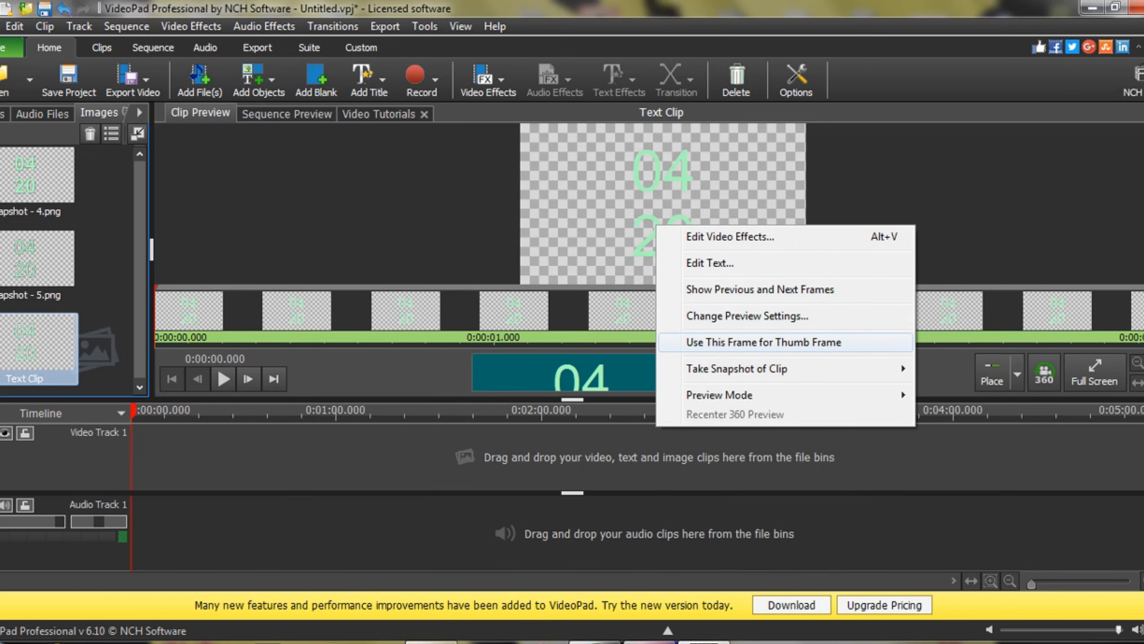
mouse_move(766, 368)
left_click(991, 388)
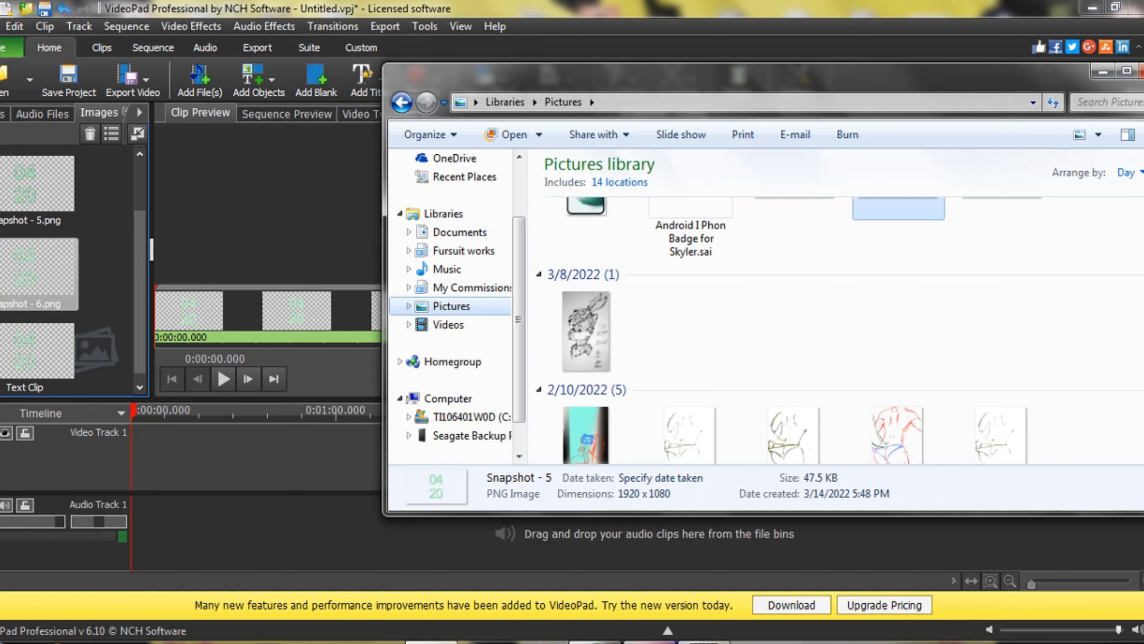
left_click_drag(766, 72, 614, 55)
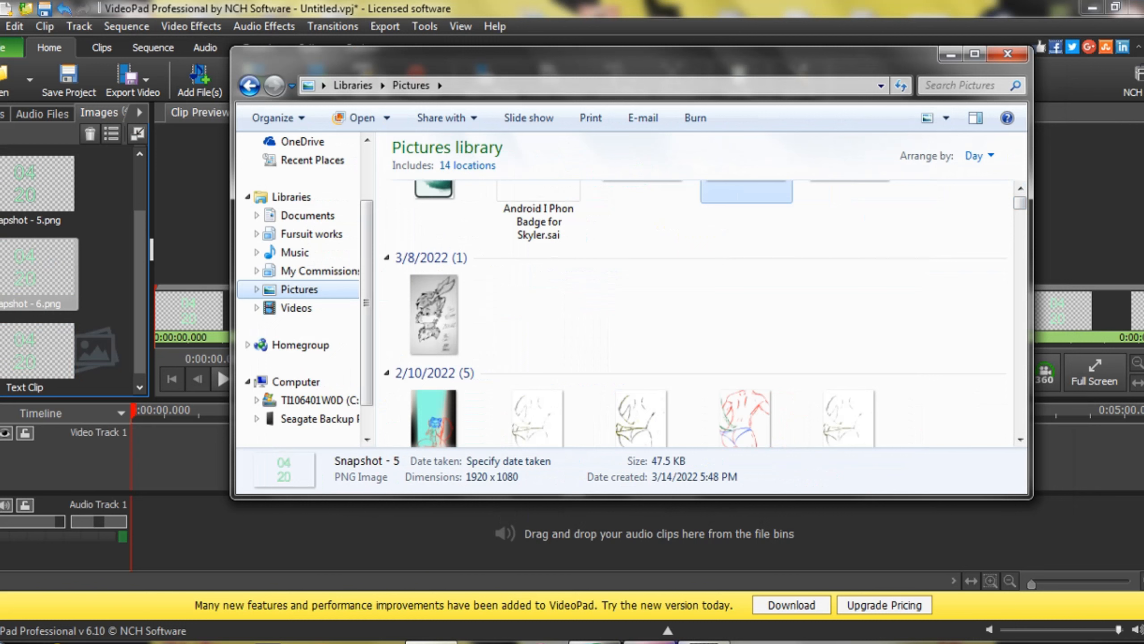
scroll(850, 271, "up", 2)
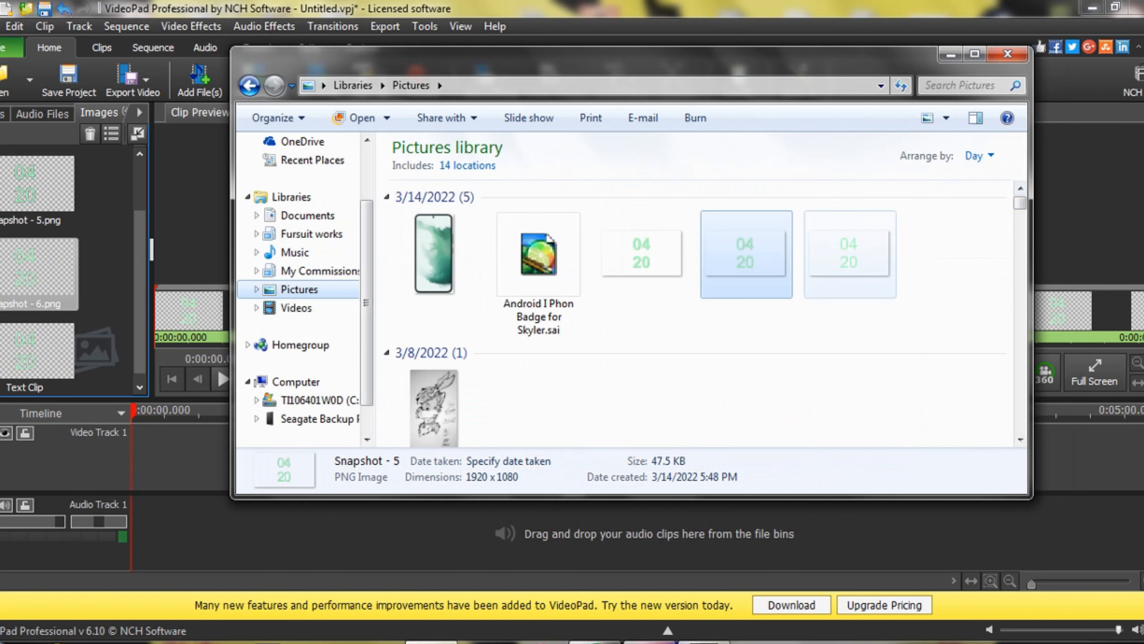
mouse_move(850, 255)
left_mouse_down()
mouse_move(759, 561)
mouse_move(583, 631)
mouse_move(603, 353)
left_mouse_up()
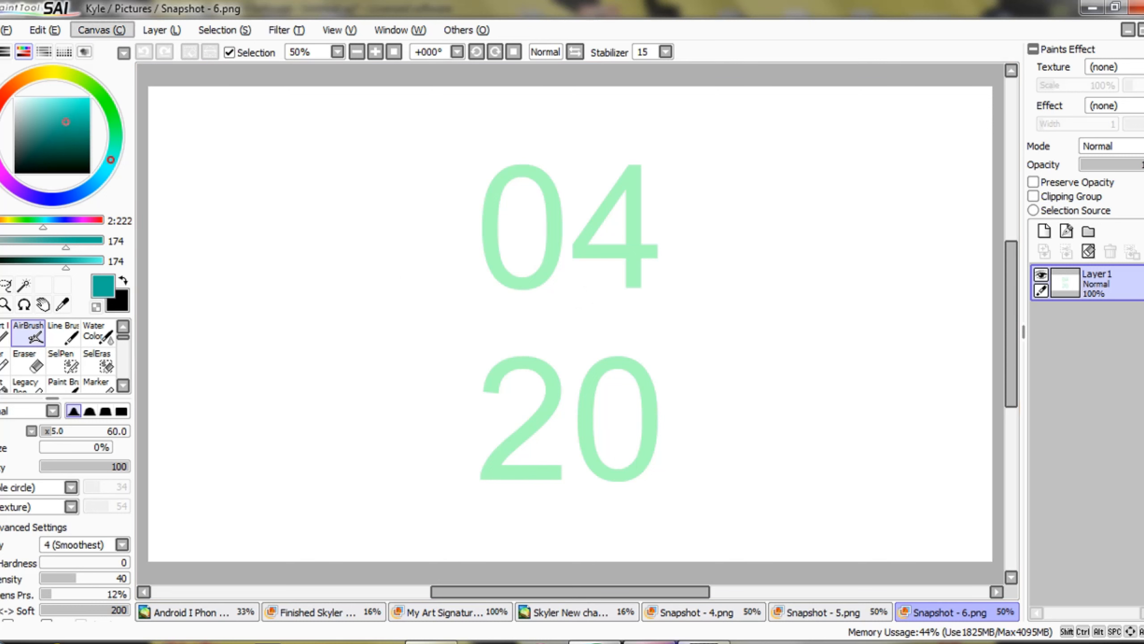
Change the canvas resolution of Snapshot - 6.png to 300 pixel/inch.
left_click(102, 30)
mouse_move(161, 31)
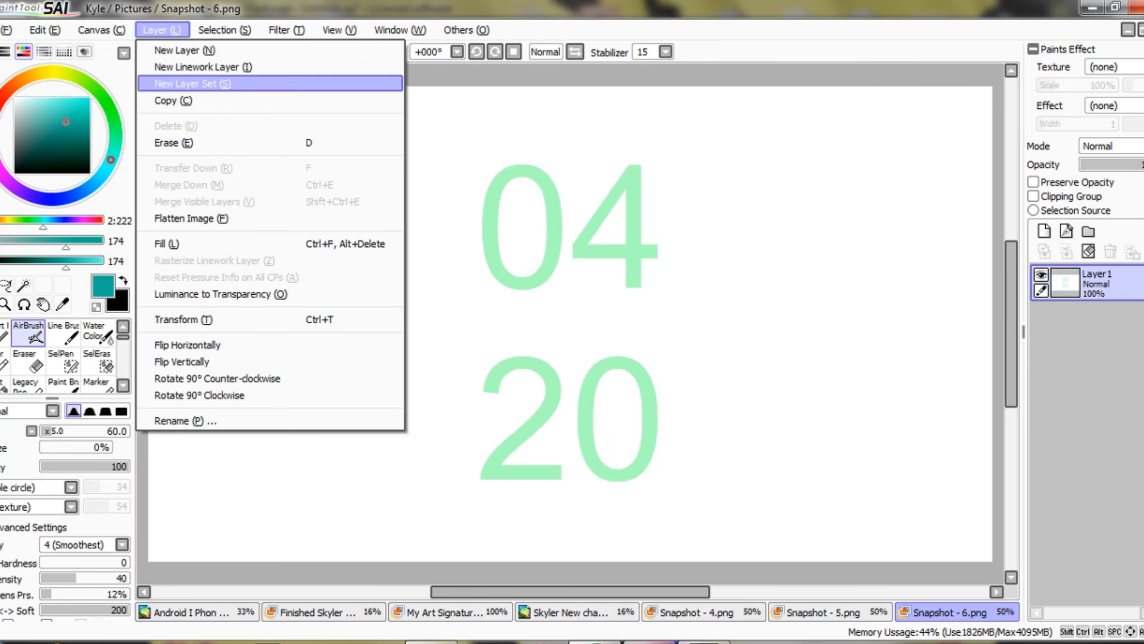
mouse_move(225, 31)
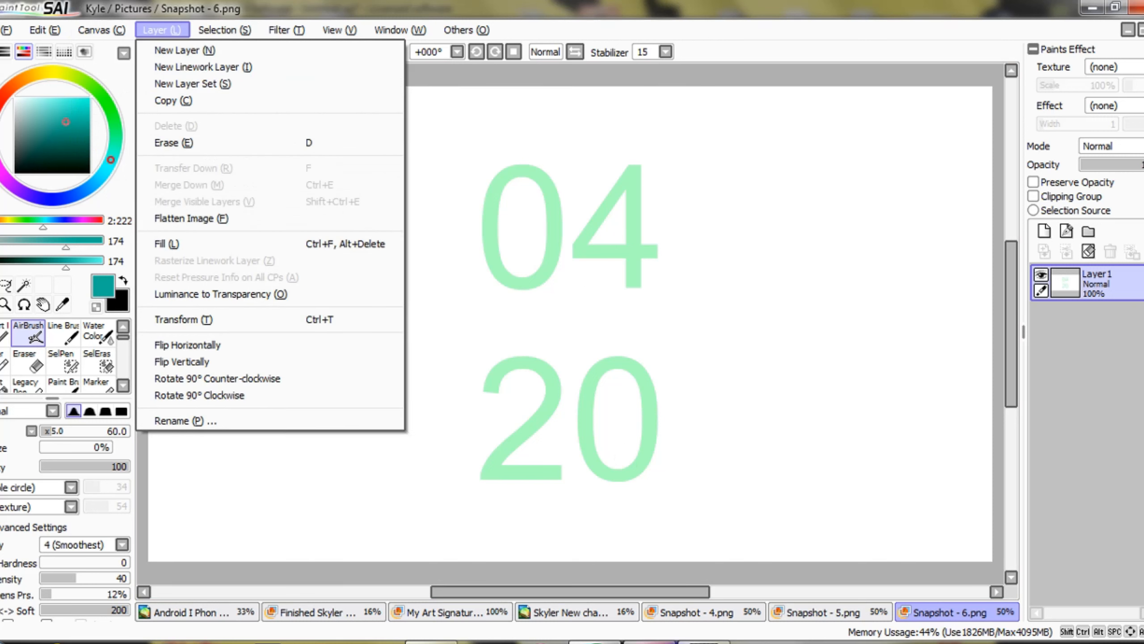
mouse_move(101, 31)
left_click(126, 50)
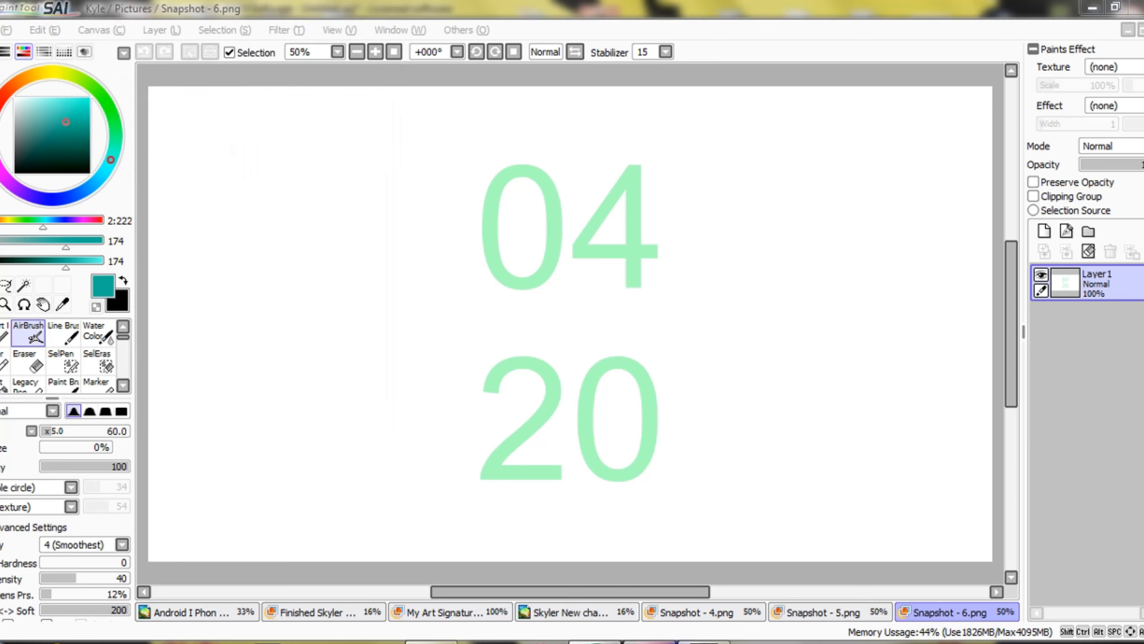
left_click(145, 155)
left_click(145, 154)
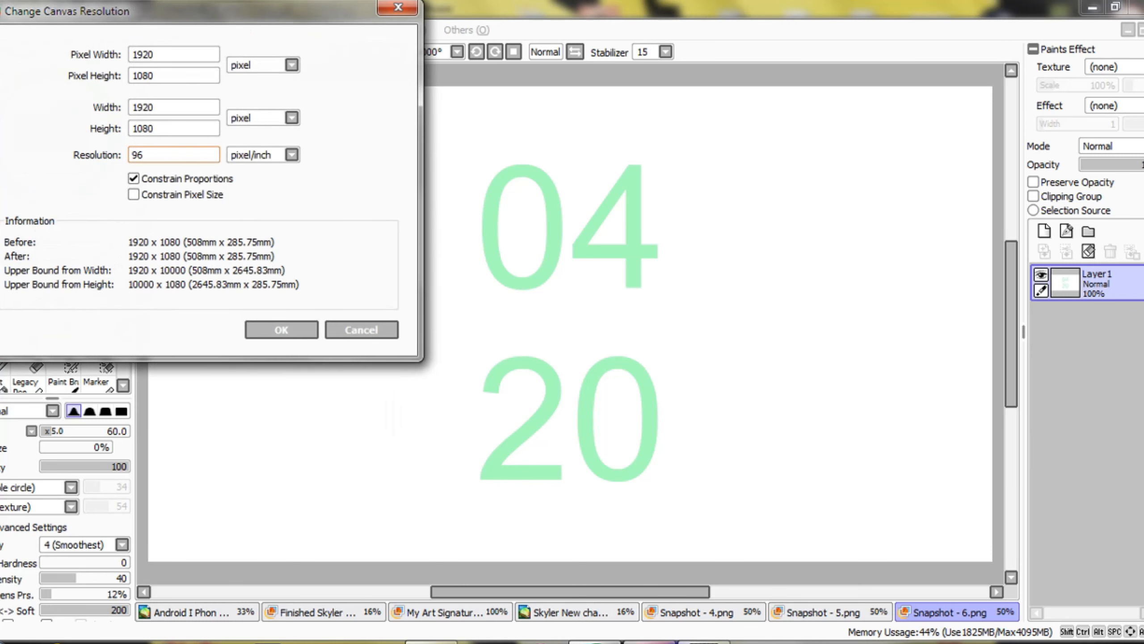
key("BackSpace")
key("BackSpace")
type("300")
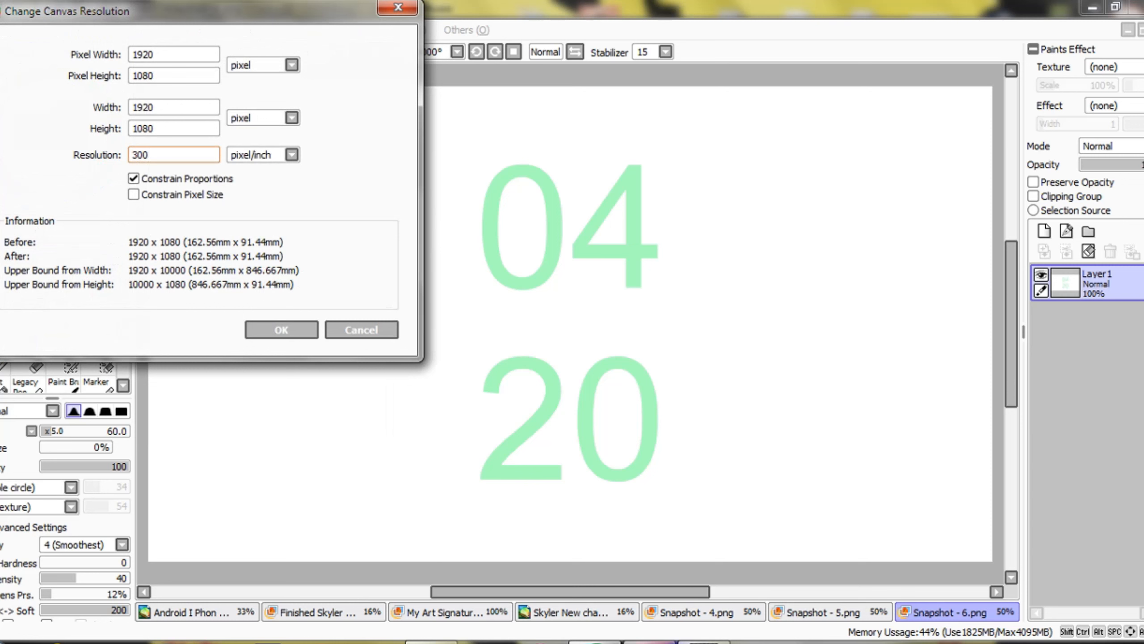
left_click(281, 330)
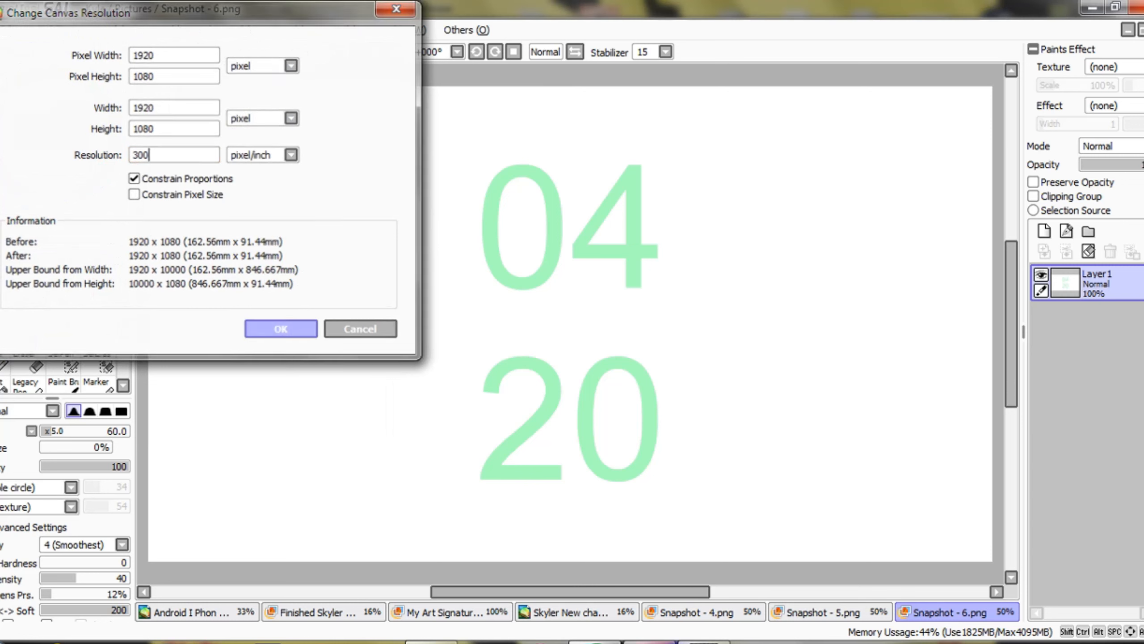
Copy the whole plain 04/20 snapshot into the Android I Phon Badge for Skyler file as a new layer and hide the bold numbers on Layer9.
key("ctrl+a")
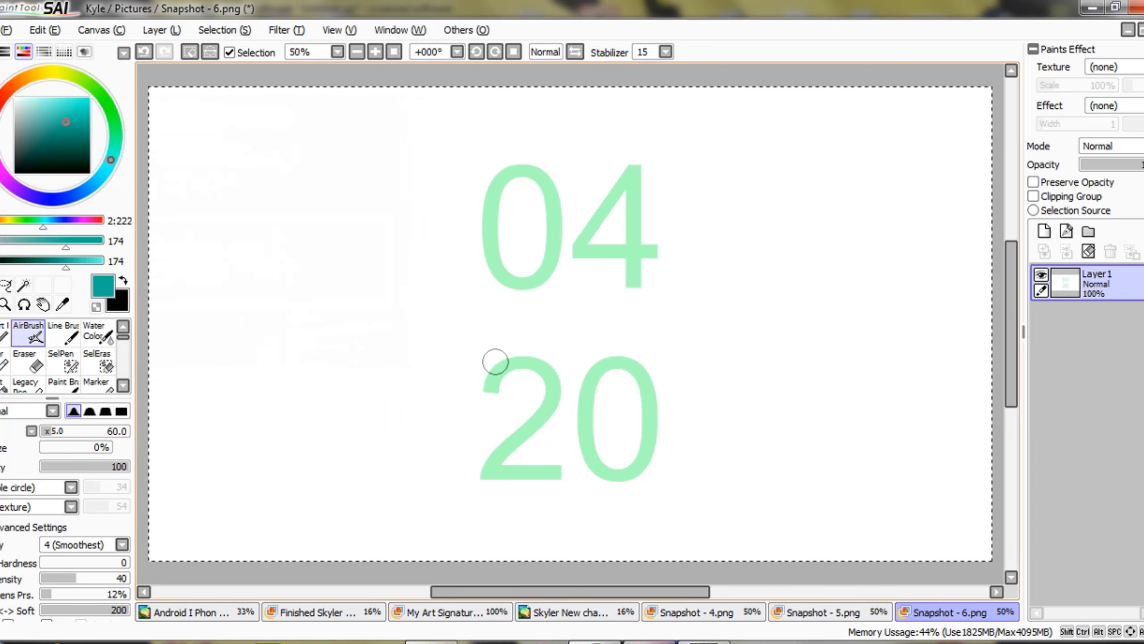
key("ctrl+c")
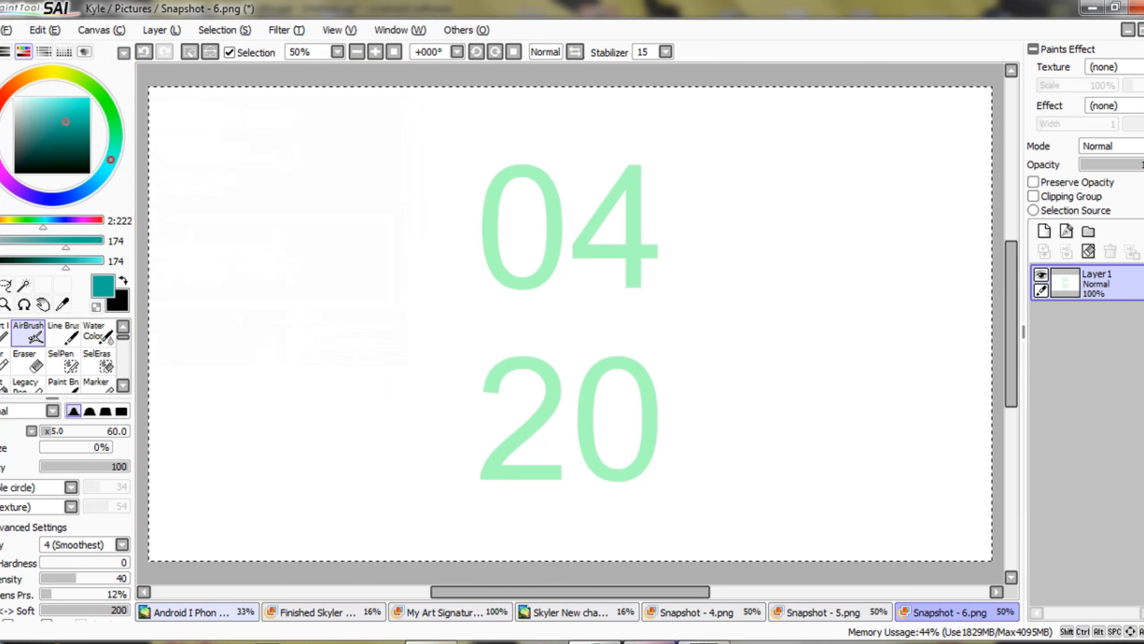
left_click(193, 612)
key("ctrl+v")
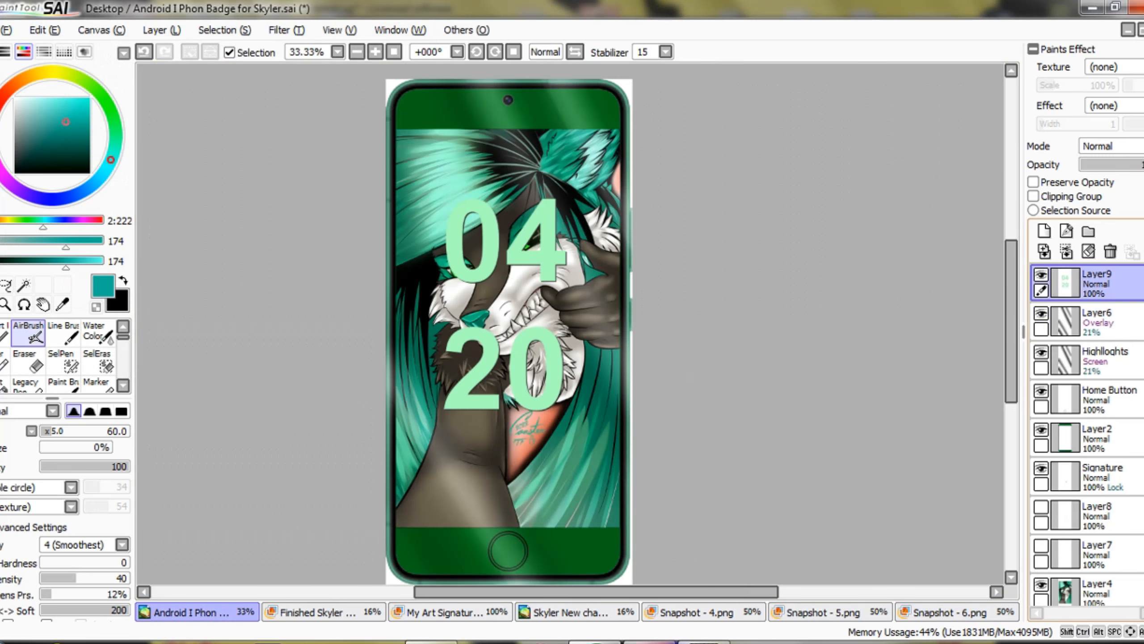
left_click(1041, 274)
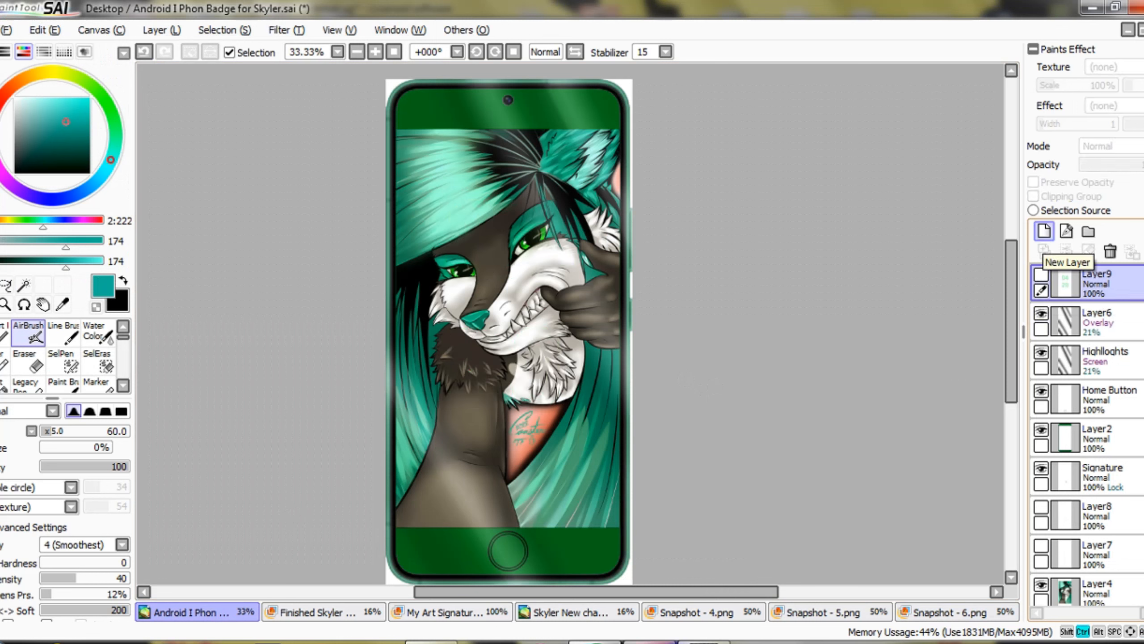
left_click(1044, 230)
Transform the pasted thin 04/20 numbers, stretching them slightly taller, scaling them down and placing them in the middle of the phone screen.
key("ctrl+t")
left_click_drag(668, 237, 503, 310)
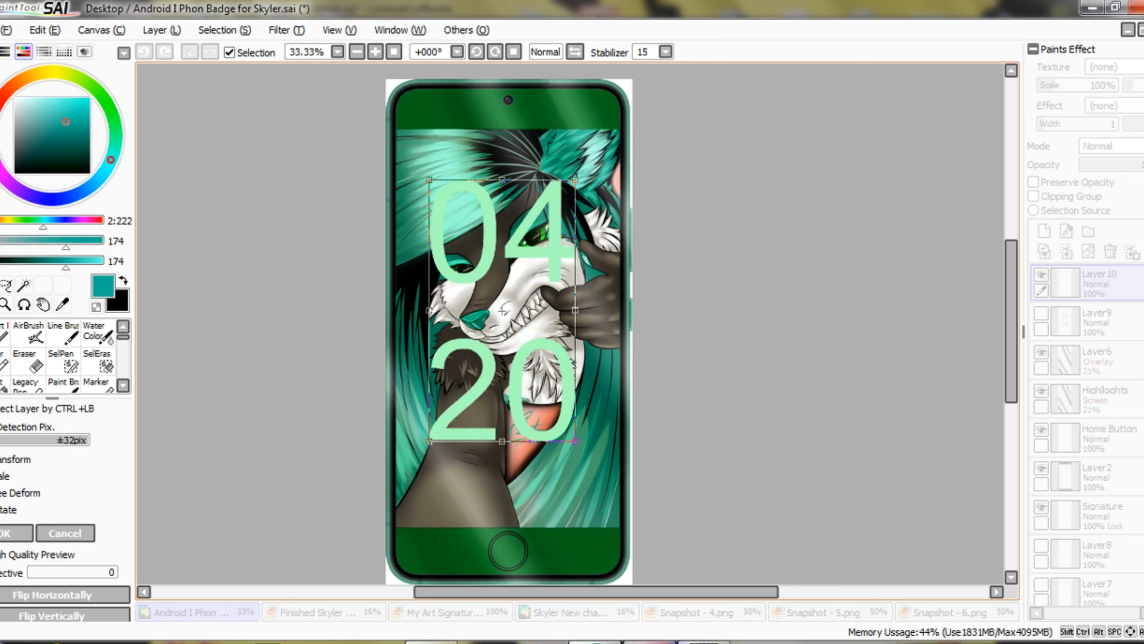
mouse_move(504, 309)
left_mouse_down()
mouse_move(507, 338)
mouse_move(500, 316)
left_mouse_up()
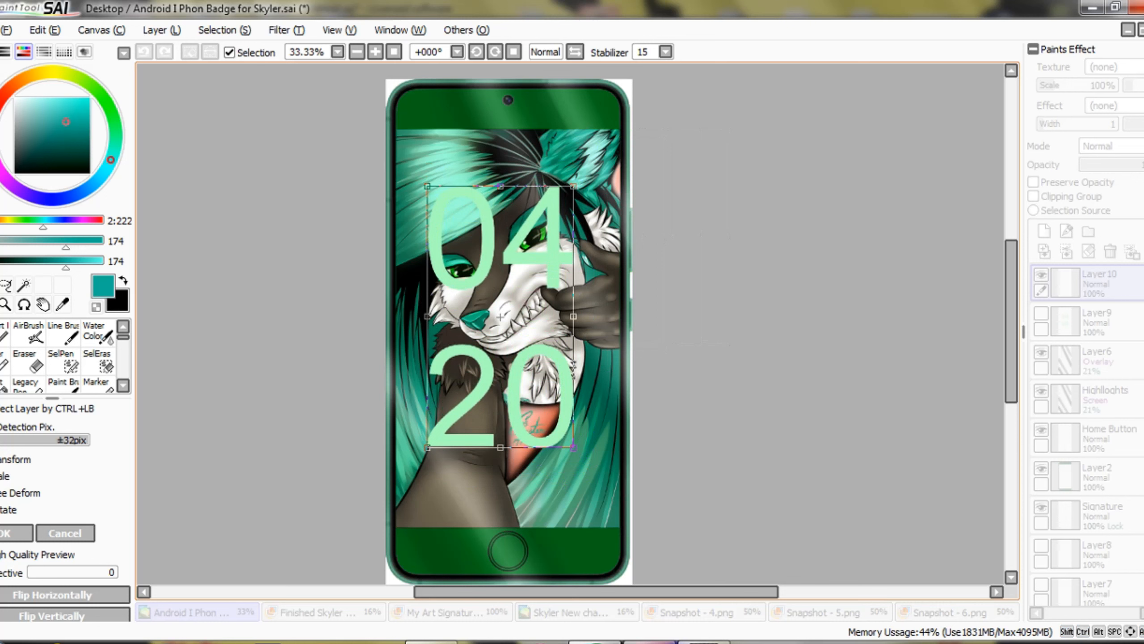
left_click_drag(500, 316, 503, 323)
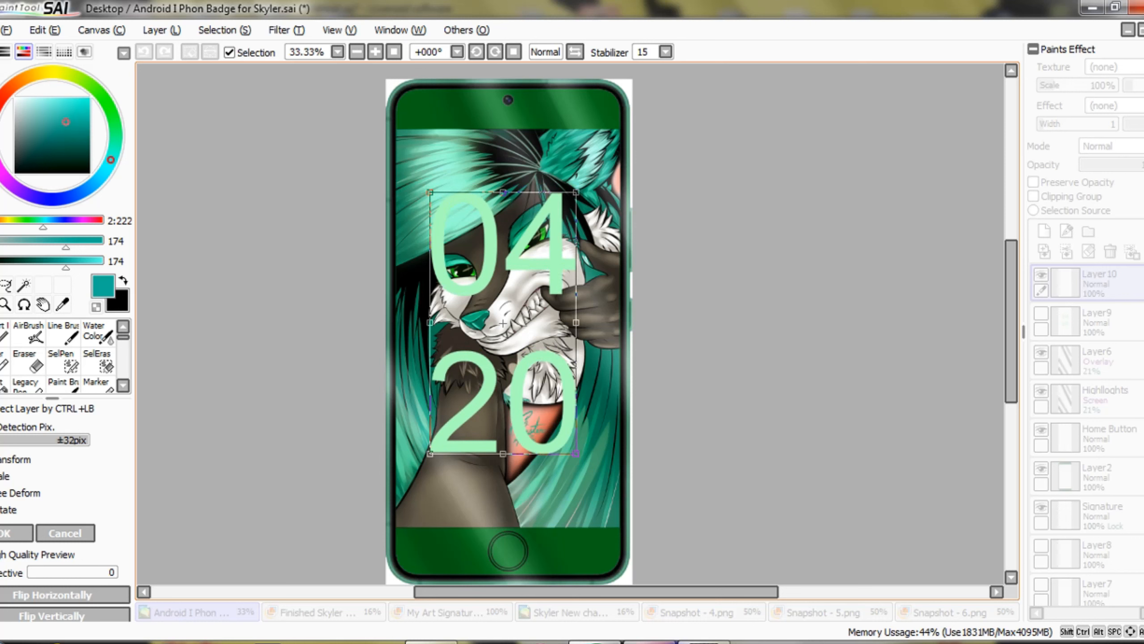
left_click_drag(503, 453, 503, 482)
left_click_drag(503, 336, 504, 312)
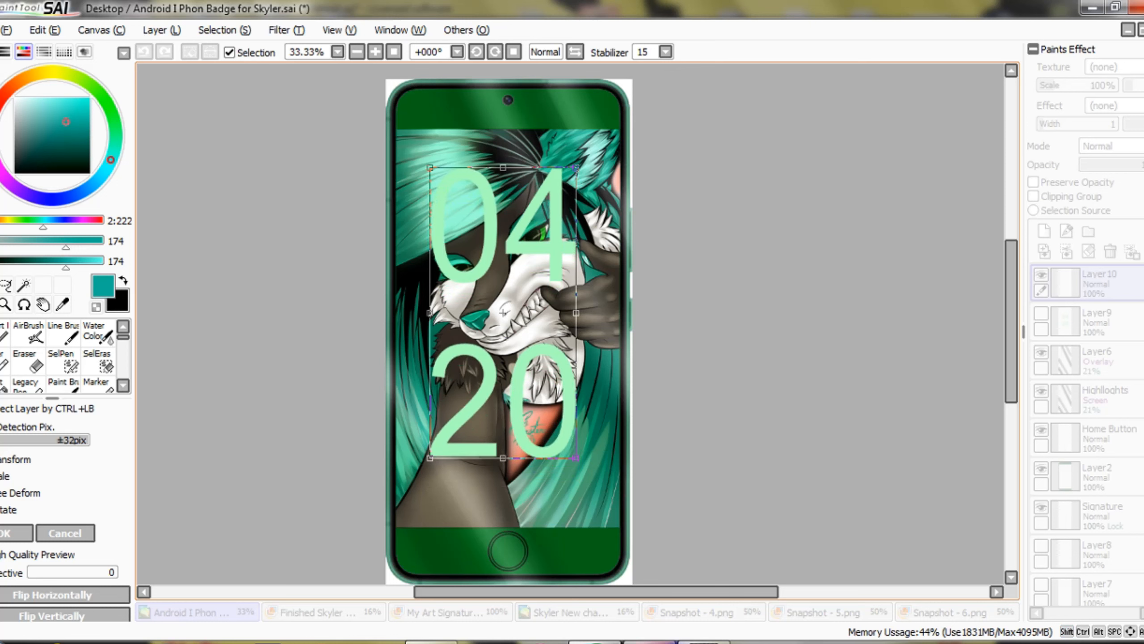
left_click_drag(576, 458, 555, 381)
left_click_drag(505, 307, 515, 366)
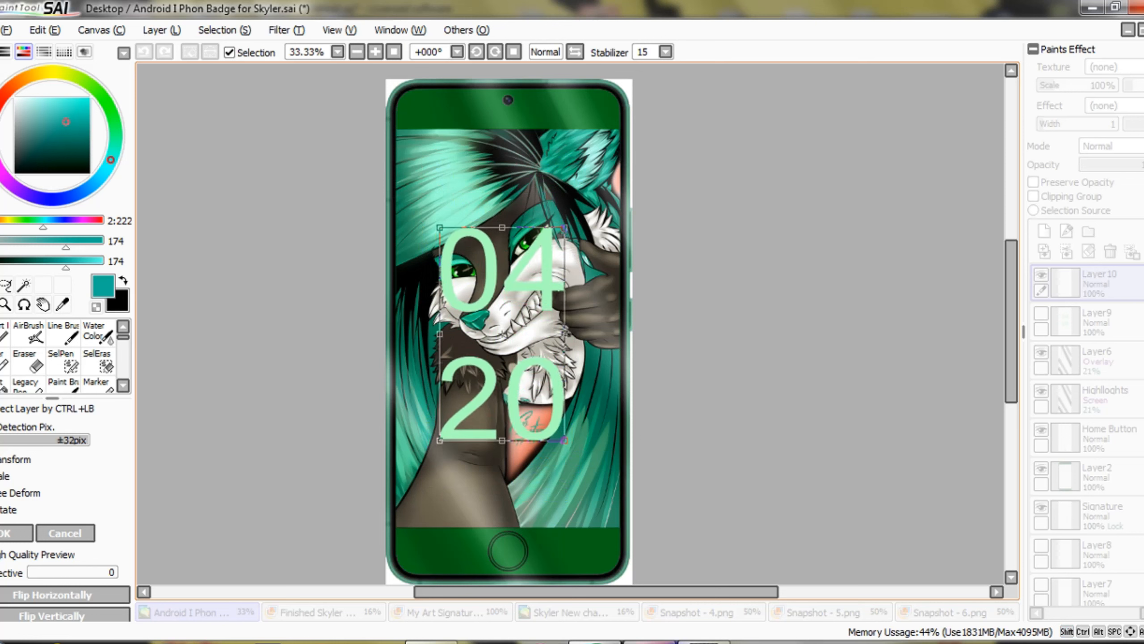
key("Return")
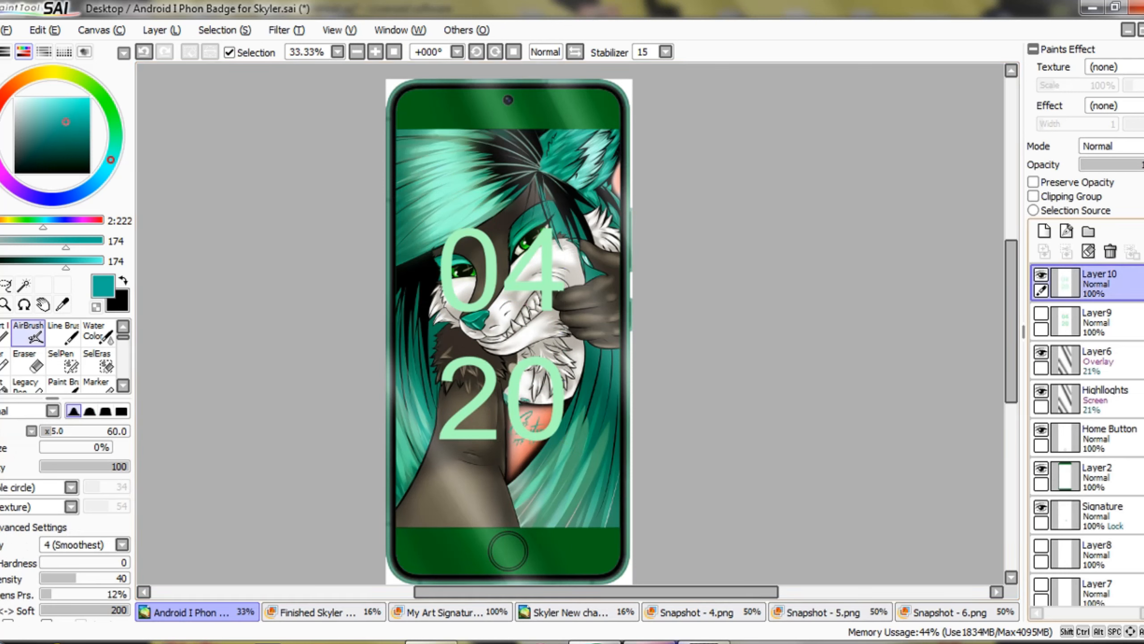
Switch to VideoPad and rewrite the 04/20 text clip as 4:20 on a single line.
key("Delete")
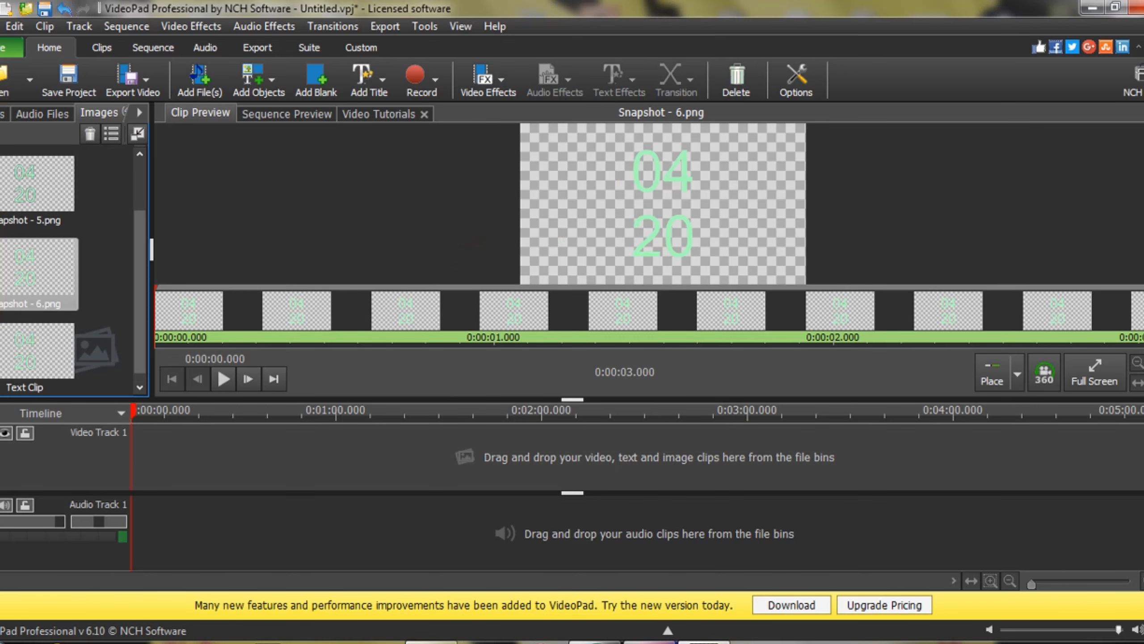
left_click(38, 356)
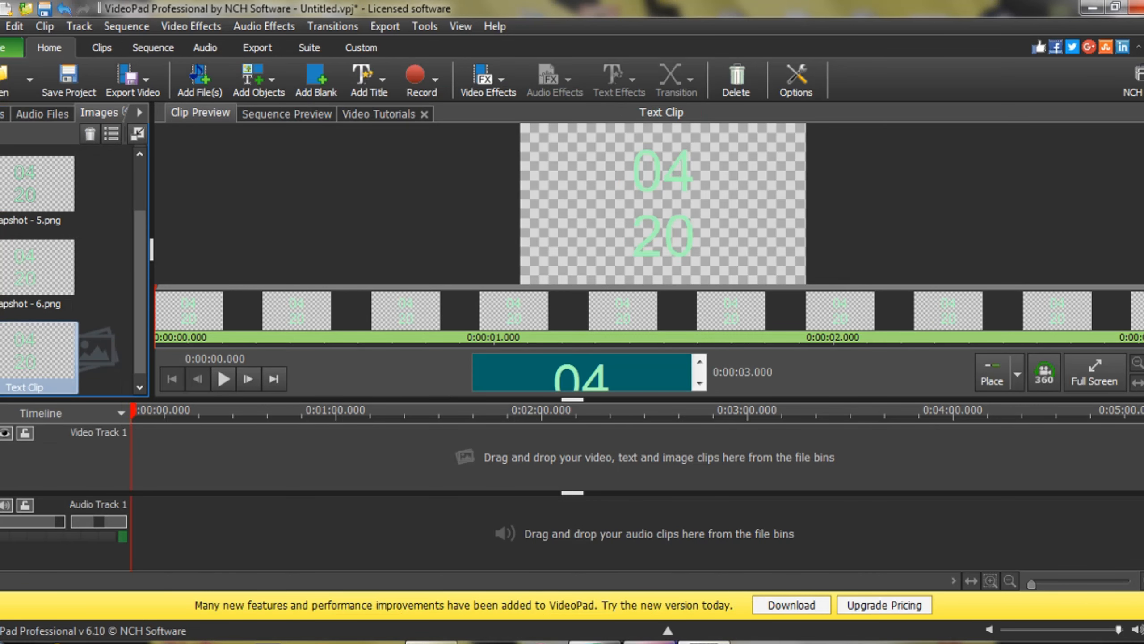
left_click(581, 373)
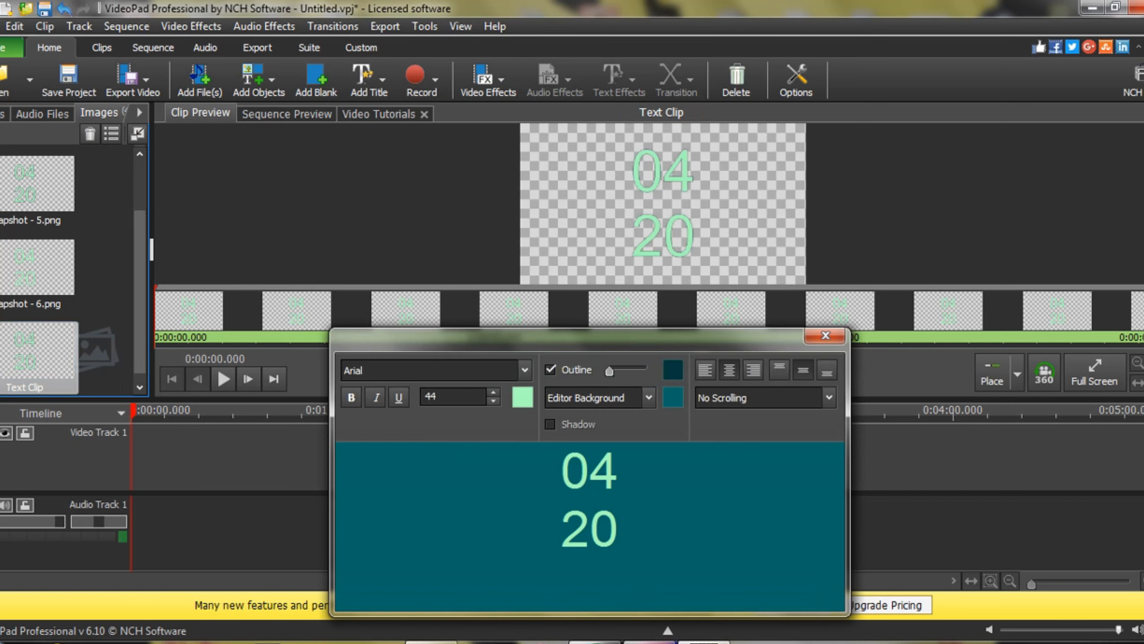
key("BackSpace")
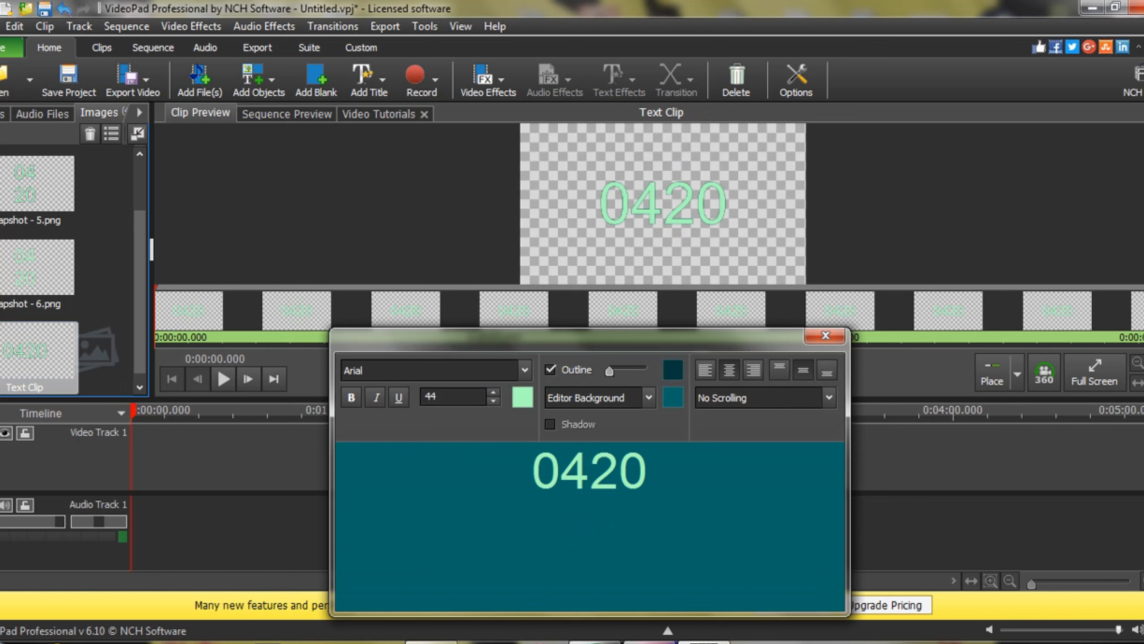
type(":")
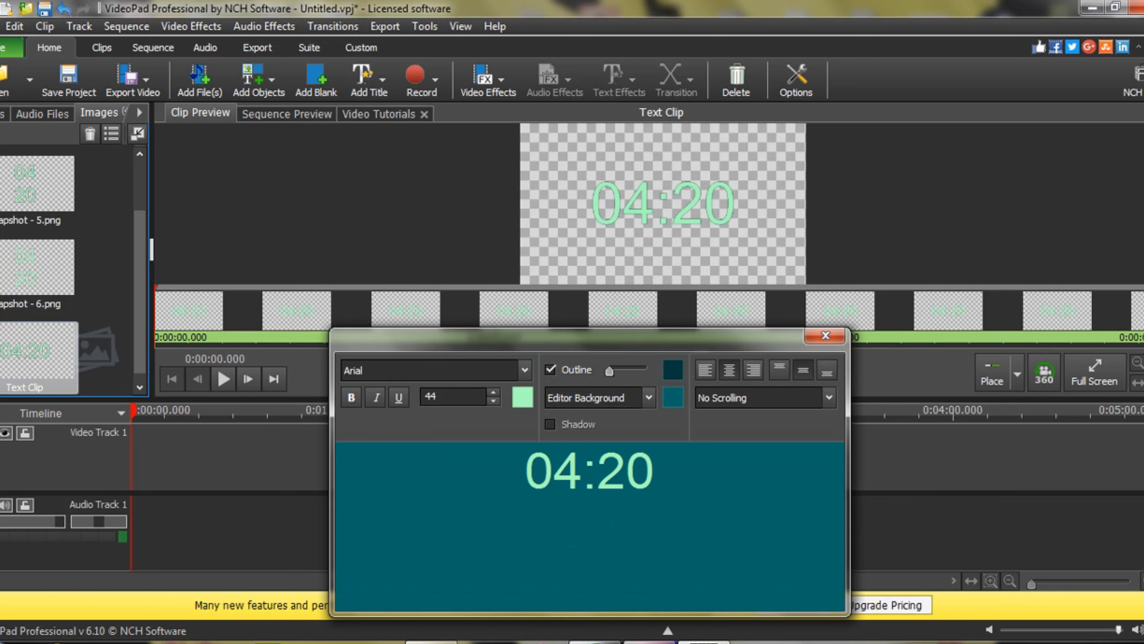
left_click(554, 471)
key("BackSpace")
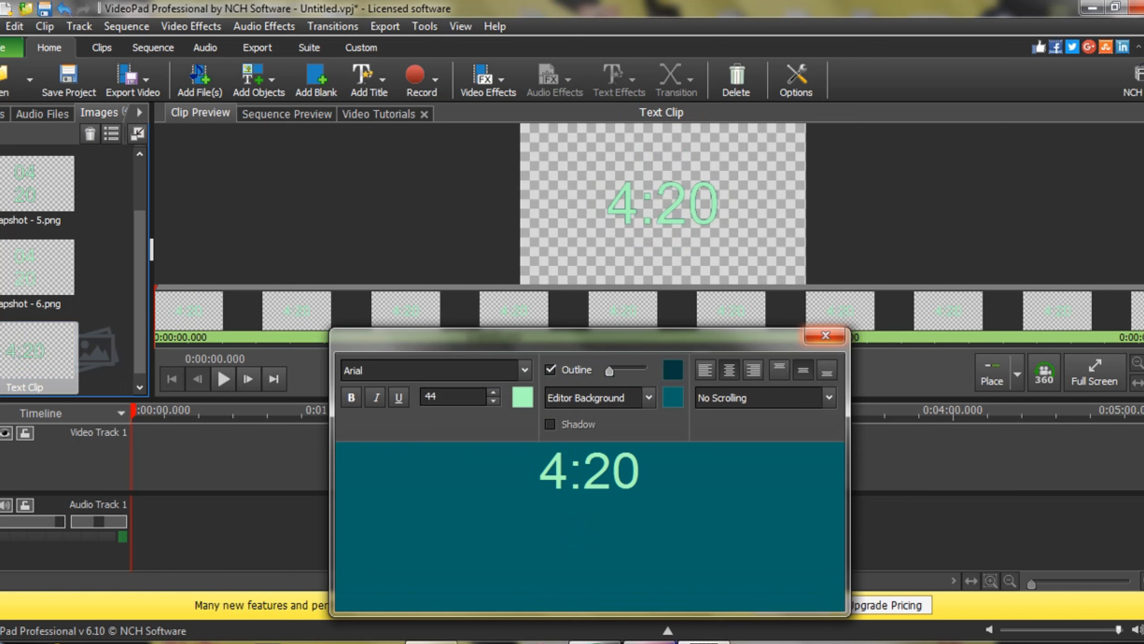
left_click(825, 335)
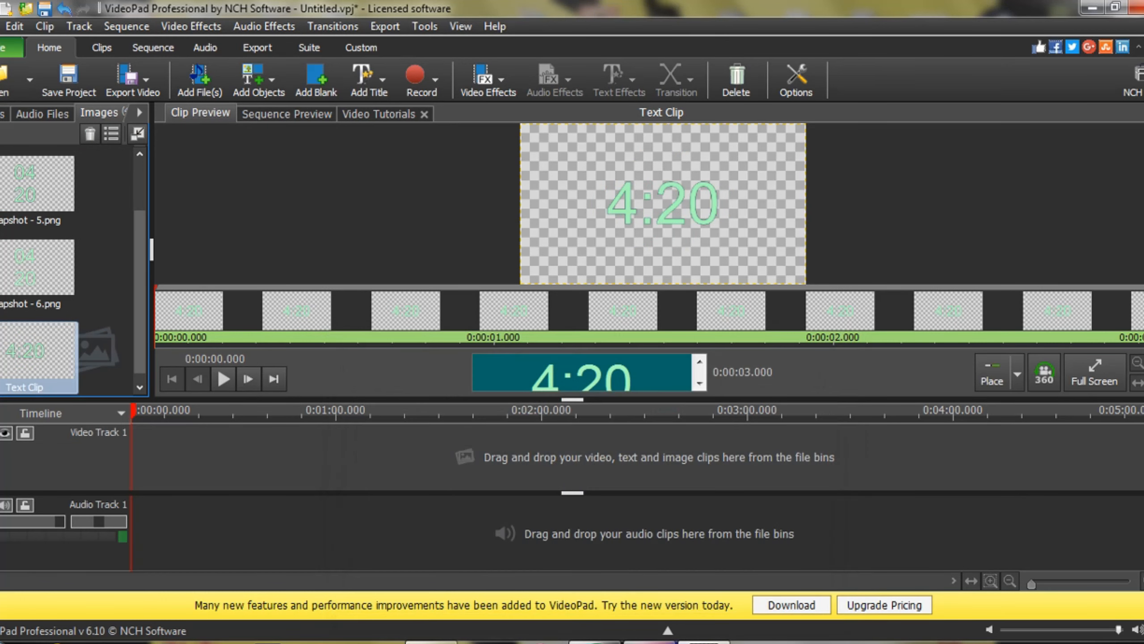
Set the whole 4:20 text to size 100 and turn off its outline.
left_click(581, 374)
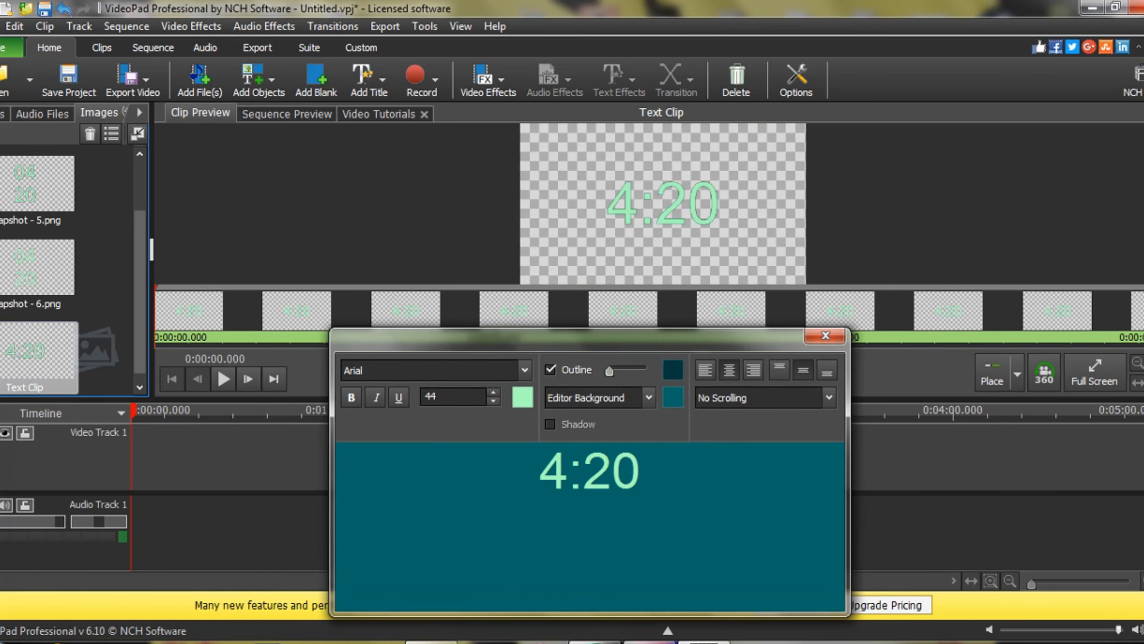
key("Right")
key("shift+Right")
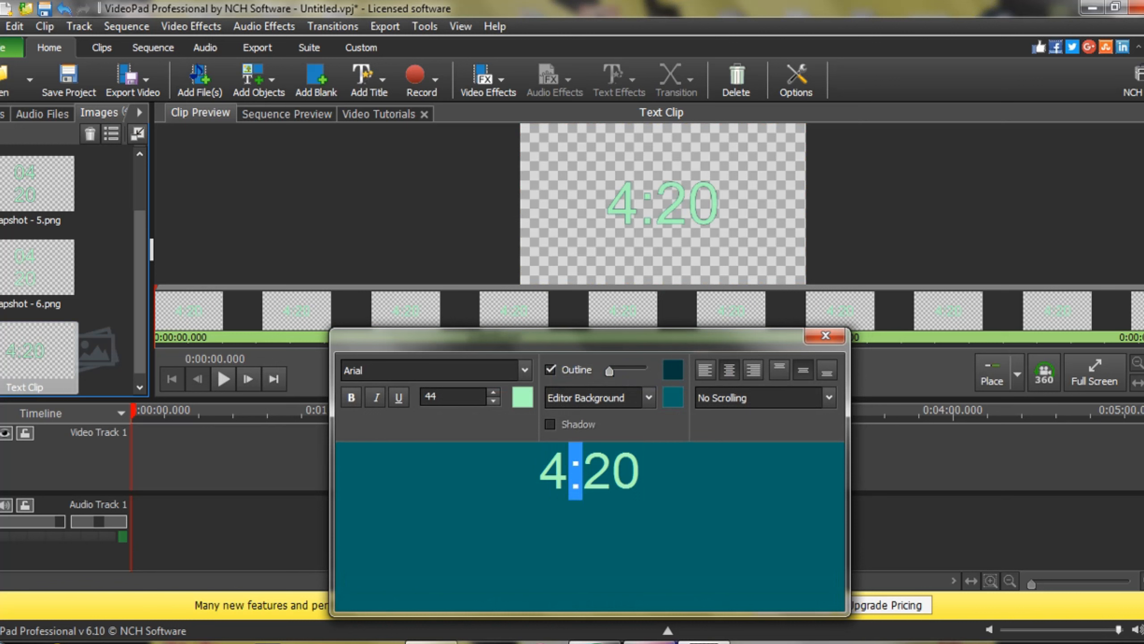
key("ctrl+a")
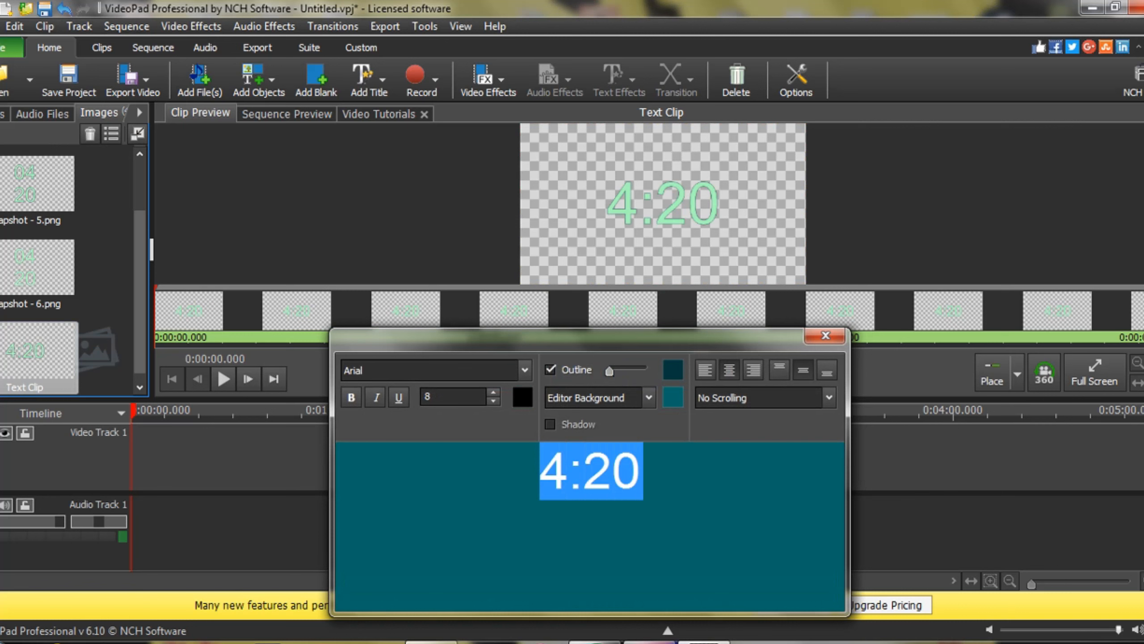
left_click(494, 392)
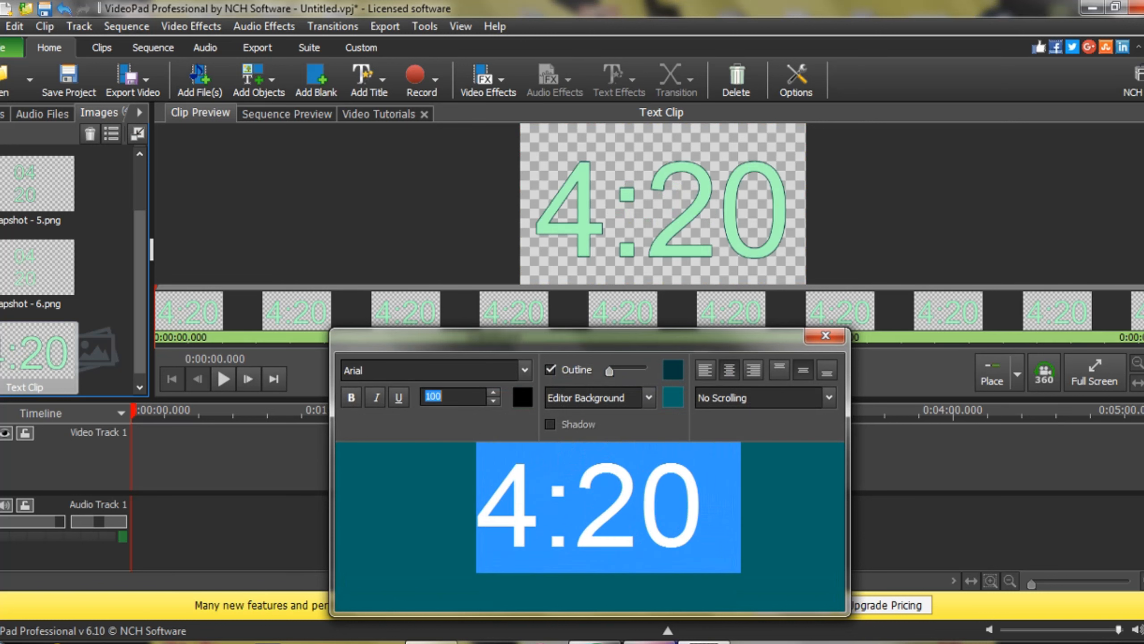
left_click(550, 369)
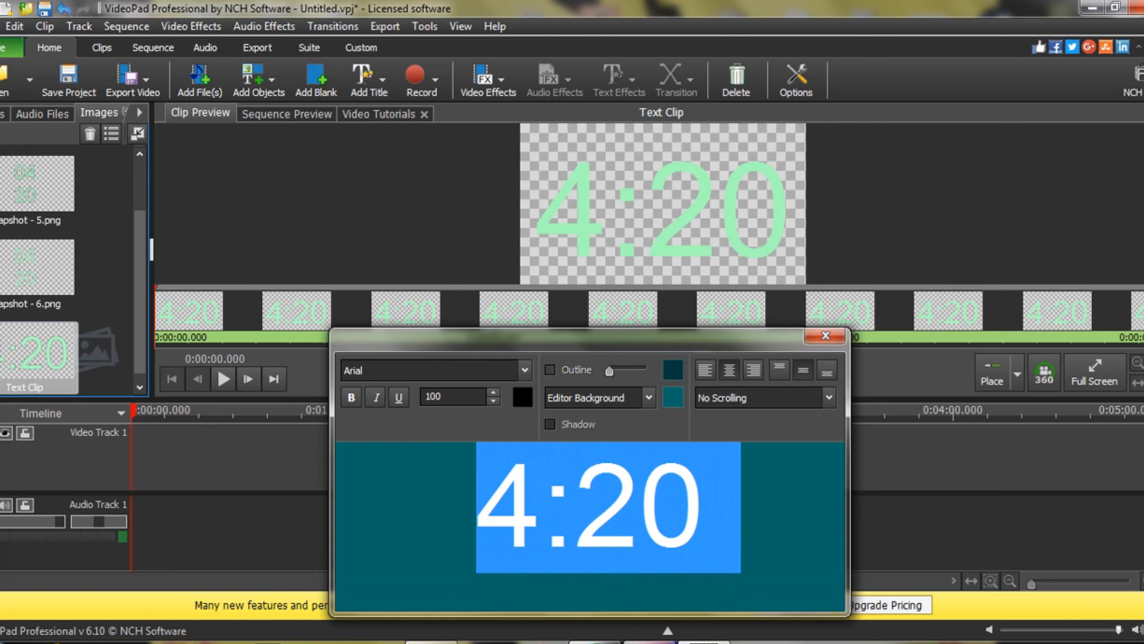
left_click(825, 336)
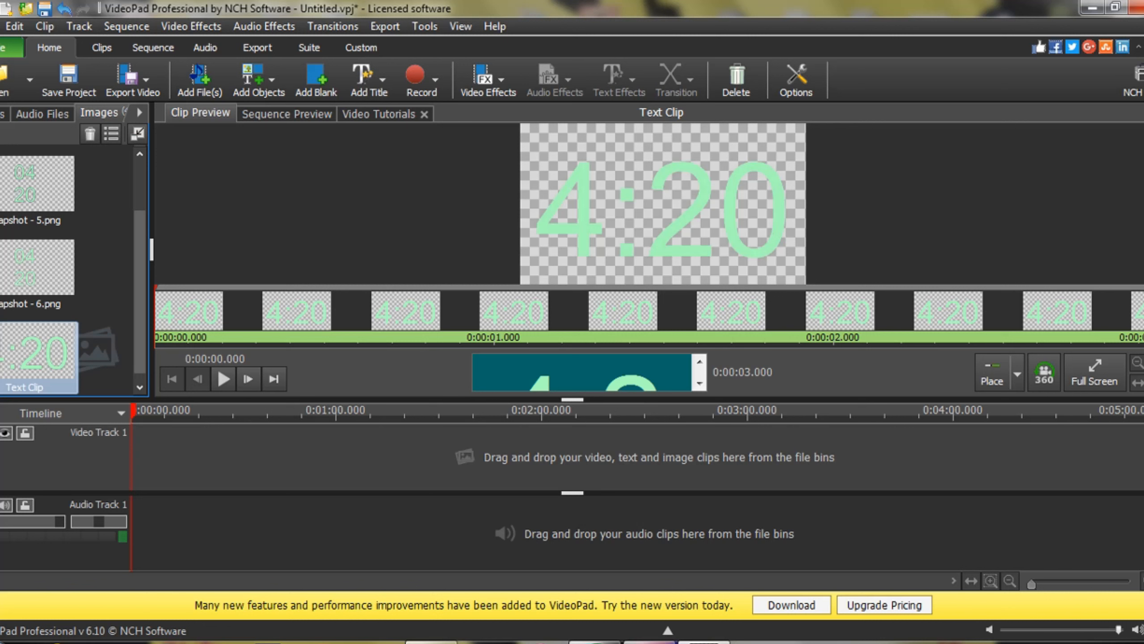
Take an HD 1080 (1920x1080) snapshot of the 4:20 text clip.
right_click(655, 202)
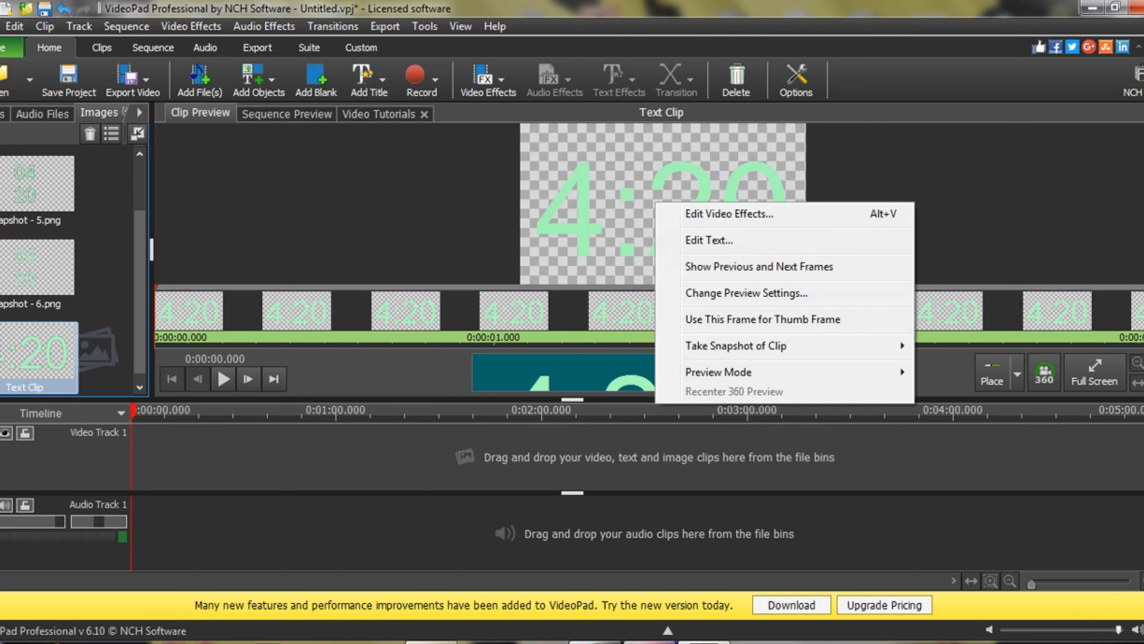
mouse_move(765, 345)
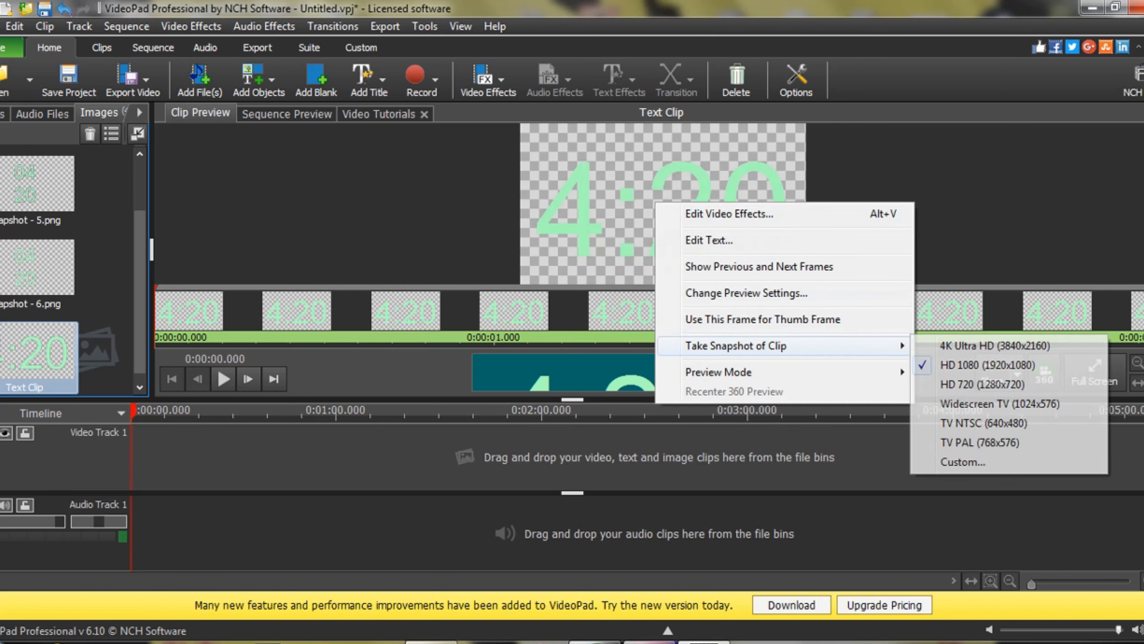
left_click(987, 365)
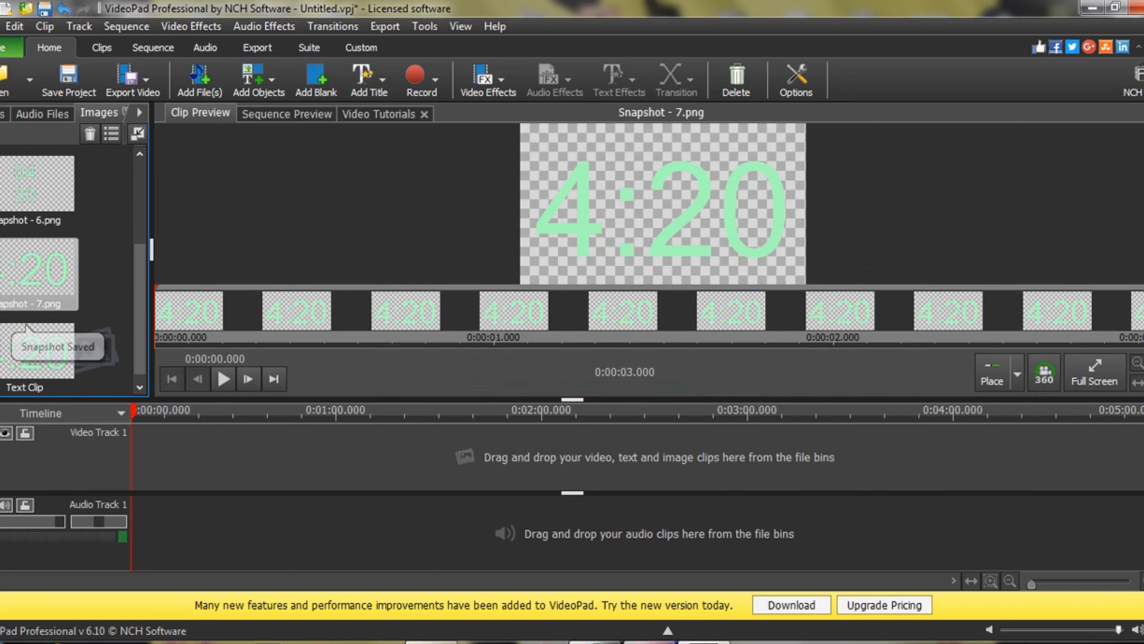
Switch to PaintTool SAI and open Snapshot - 7.png in it from the Pictures library.
mouse_move(604, 642)
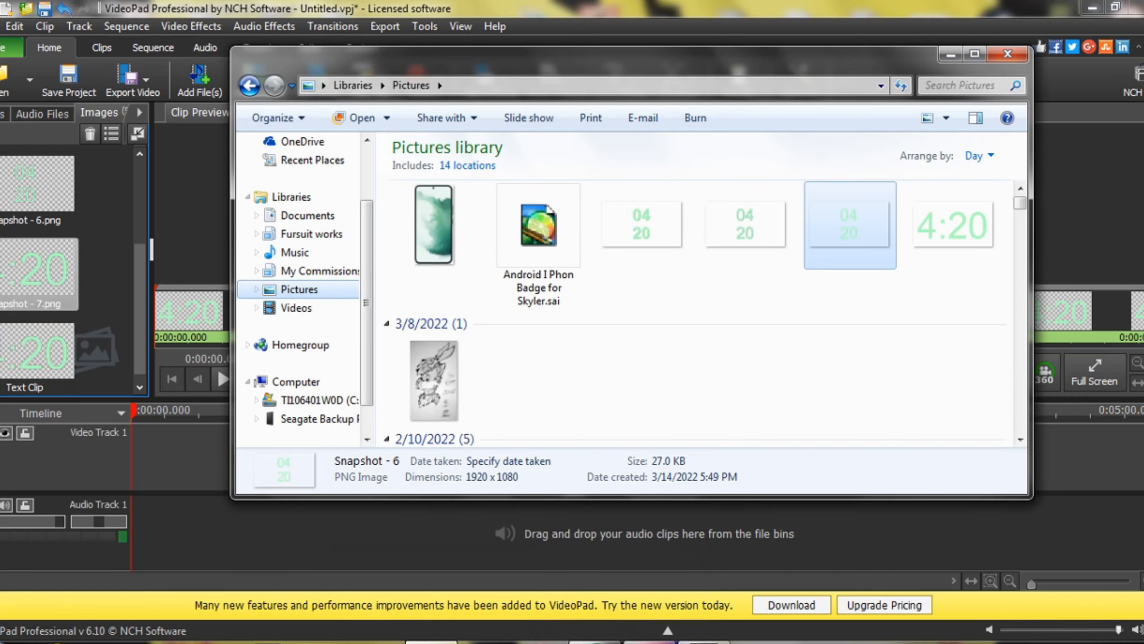
left_click(668, 630)
mouse_move(953, 229)
left_mouse_down()
mouse_move(797, 436)
mouse_move(604, 642)
left_mouse_up()
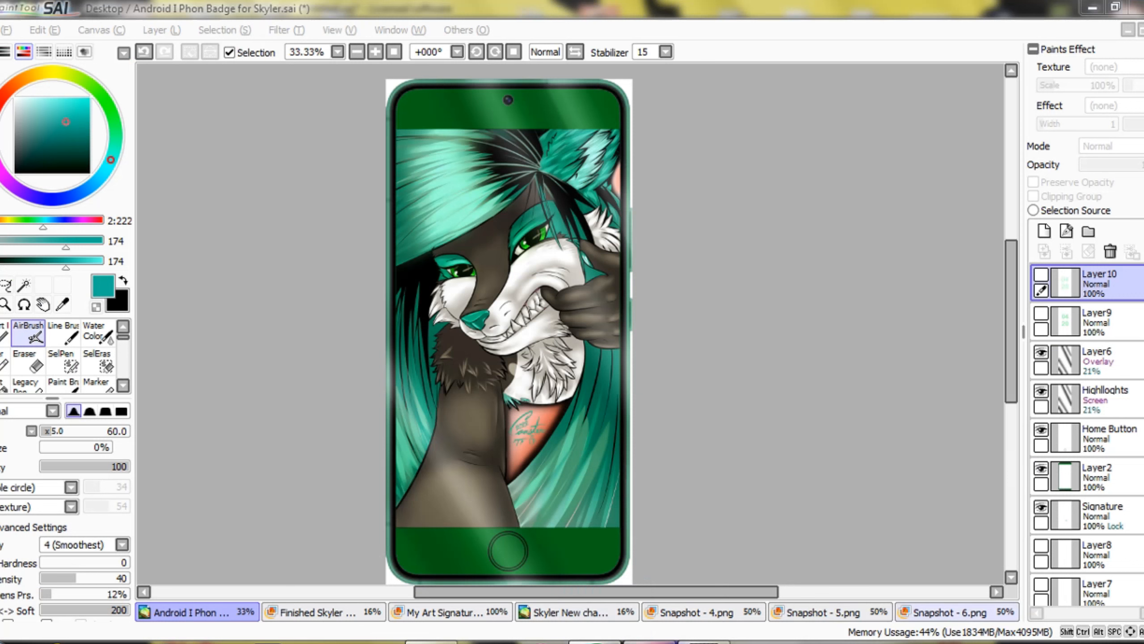
left_click(957, 611)
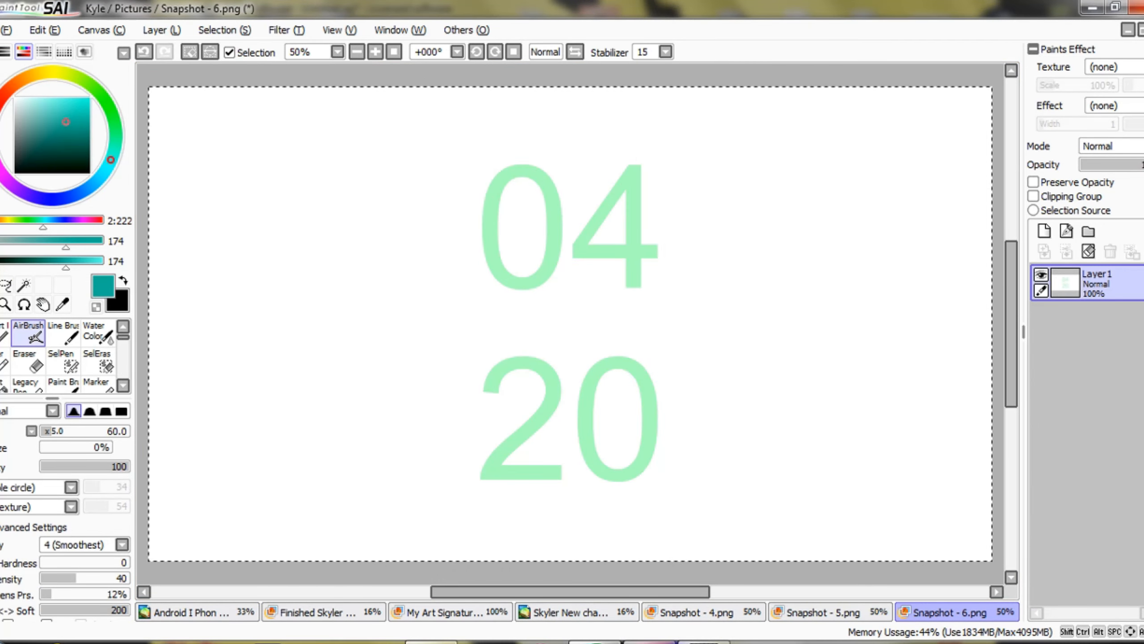
left_click(431, 641)
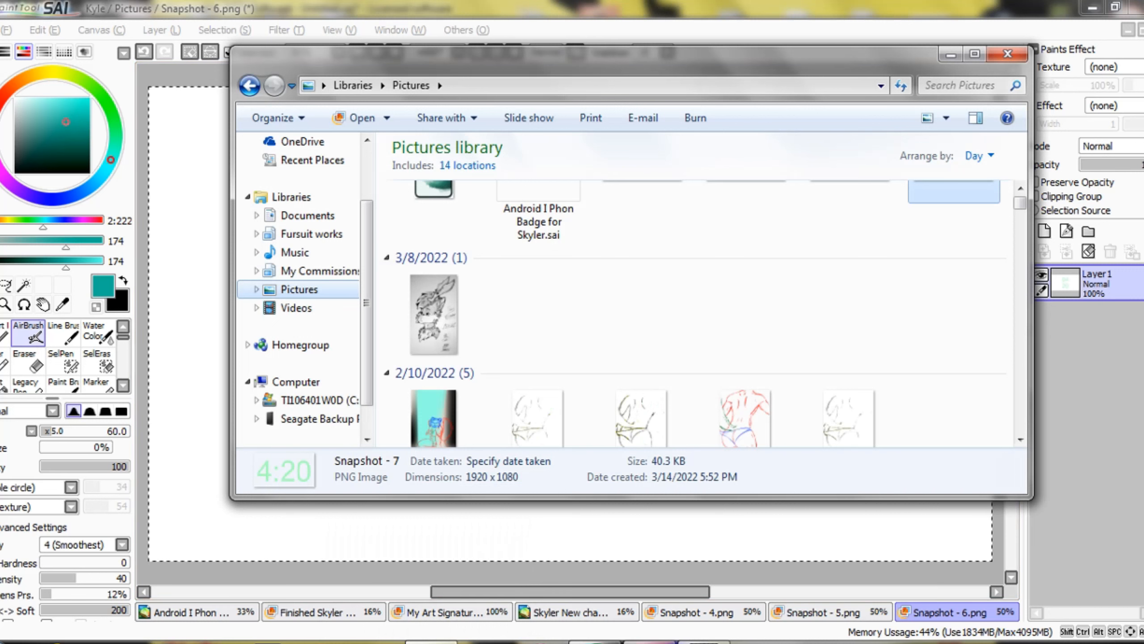
left_click_drag(954, 191, 799, 506)
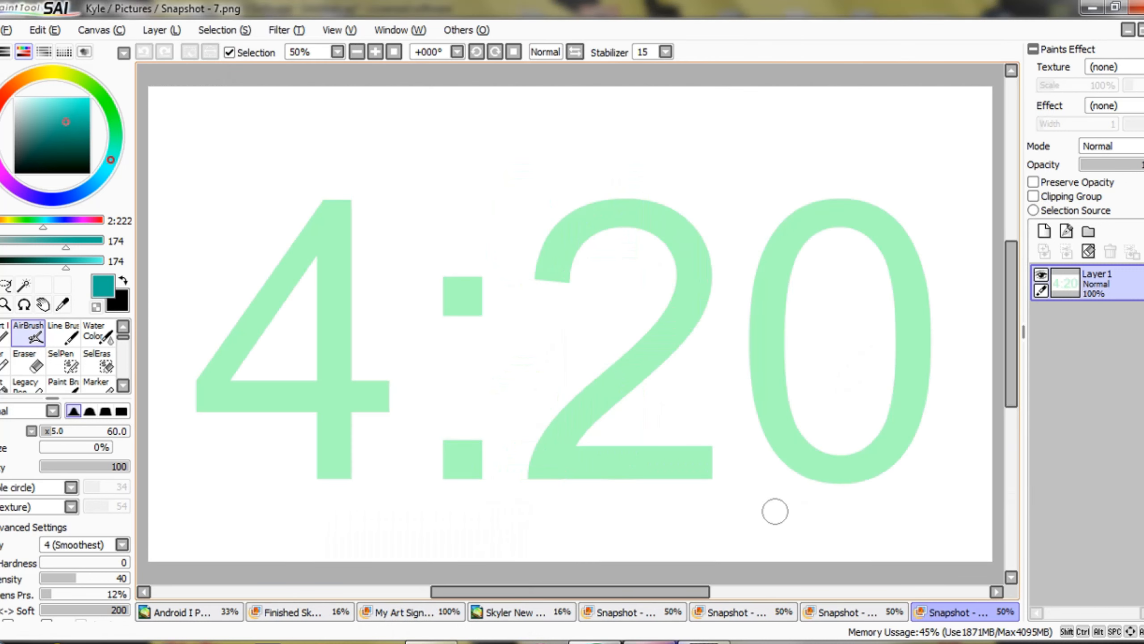
Save the Android I Phon Badge for Skyler file.
left_click(190, 612)
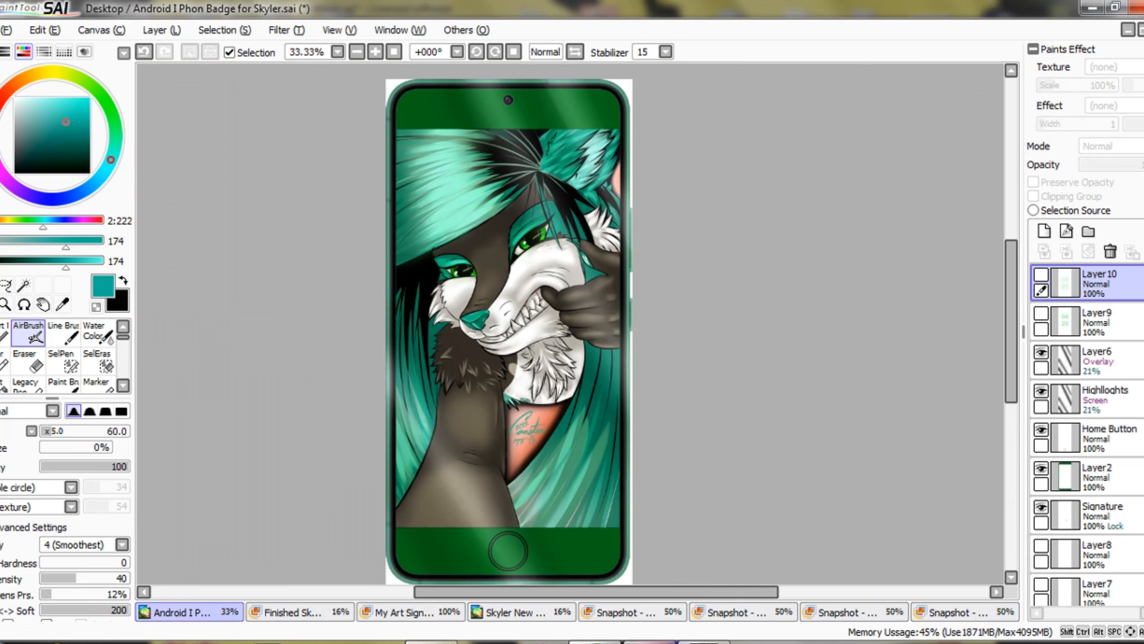
key("ctrl+s")
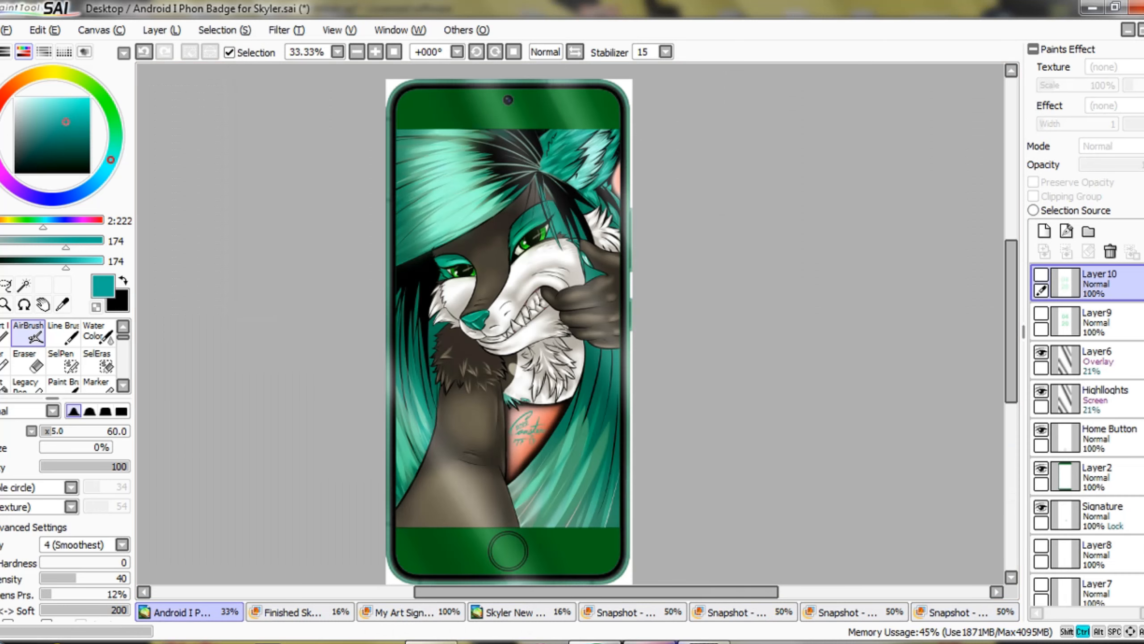
Open the canvas resolution settings of Snapshot - 7.png and start editing the resolution value.
left_click(964, 612)
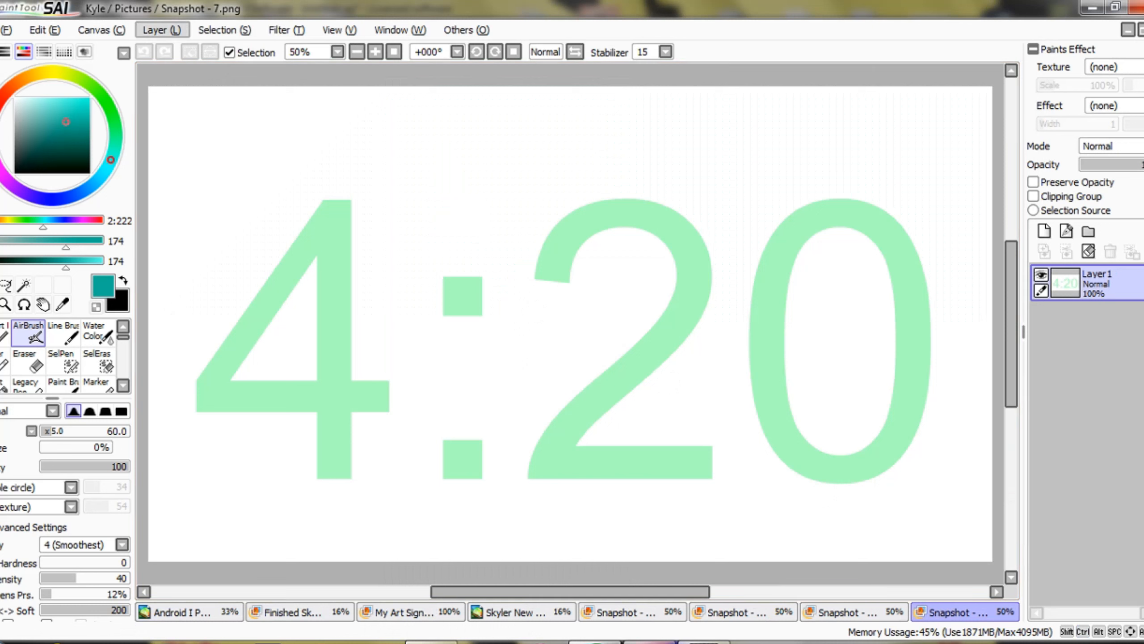
left_click(102, 30)
left_click(142, 50)
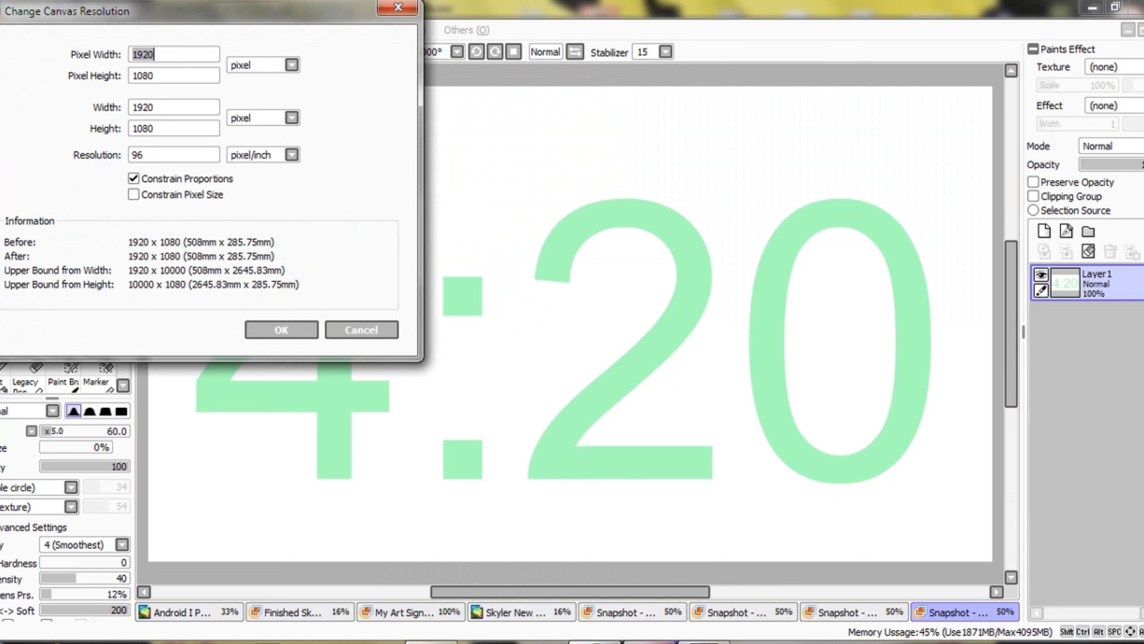
left_click(174, 155)
left_click(174, 155)
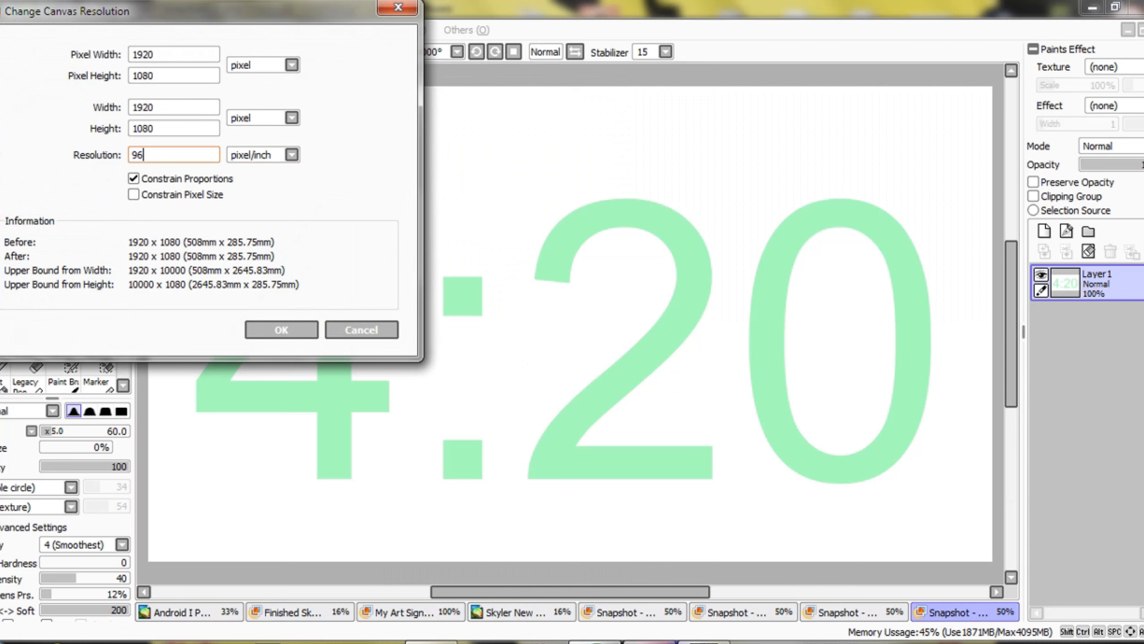
Set the canvas resolution of the 4:20 image to 300 pixel/inch.
key("BackSpace")
key("BackSpace")
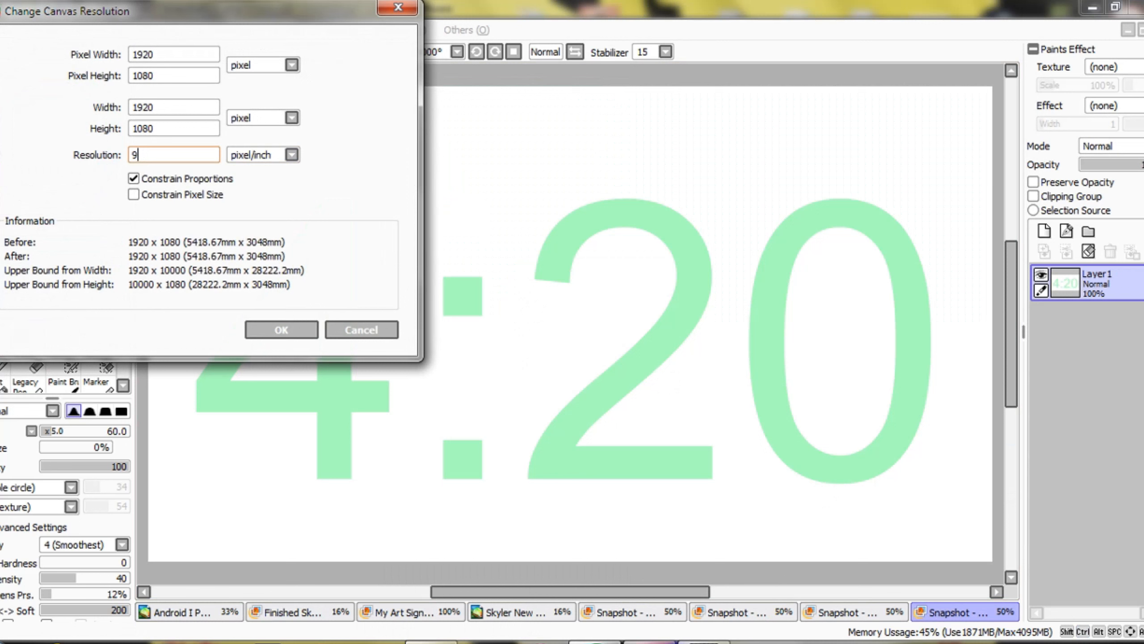
type("300")
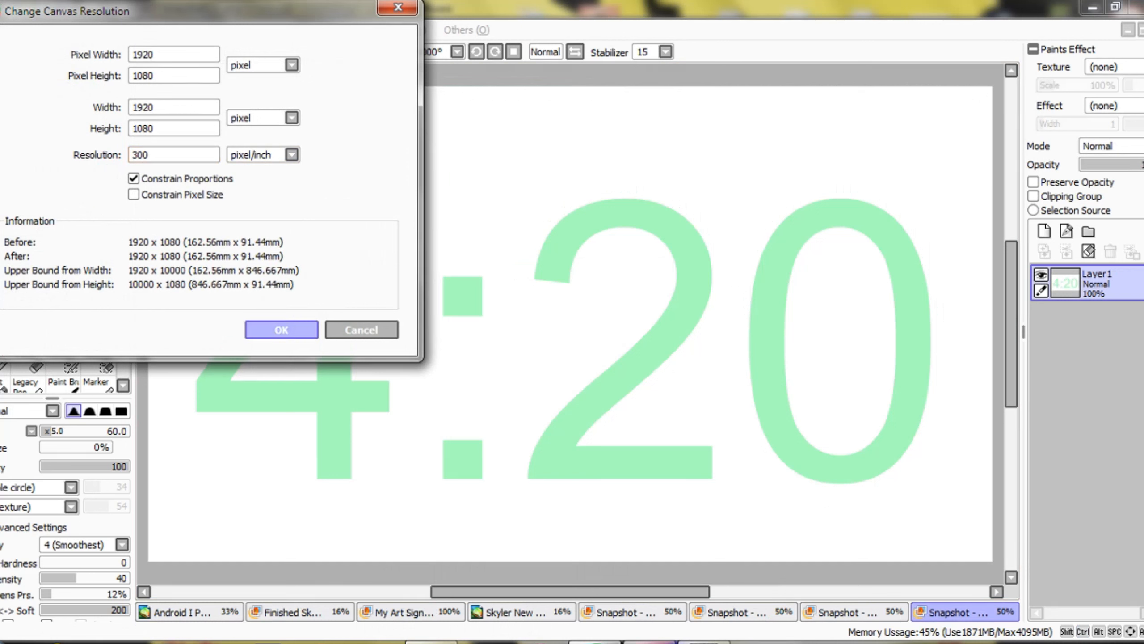
left_click(306, 329)
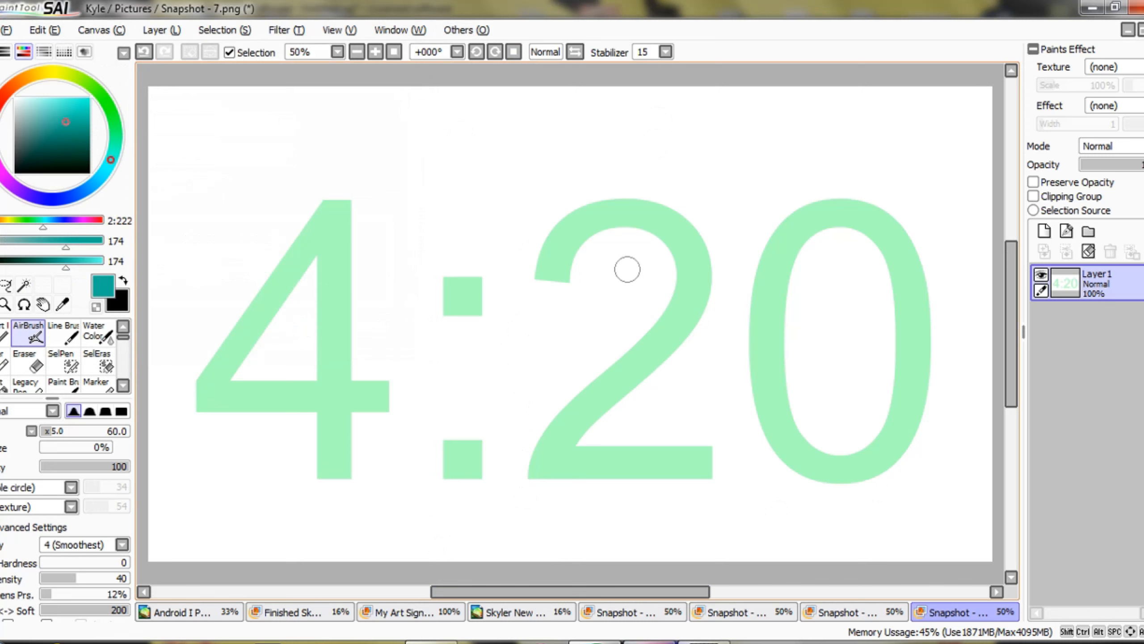
Copy the entire 4:20 image and paste it as a new layer into the Android phone badge artwork.
key("ctrl+a")
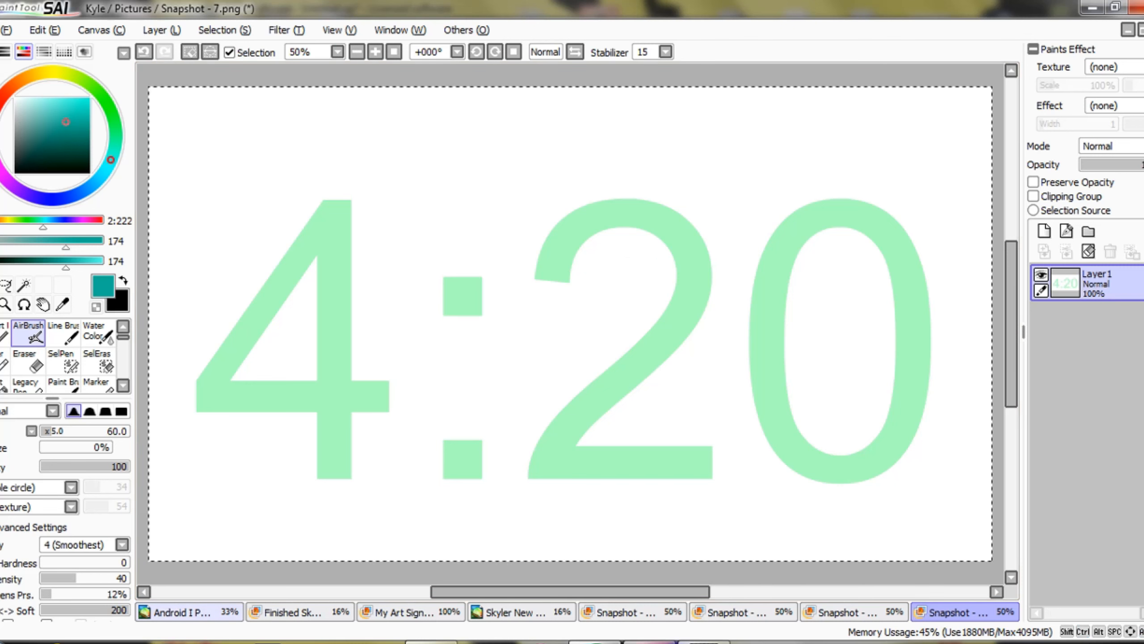
key("ctrl+Tab")
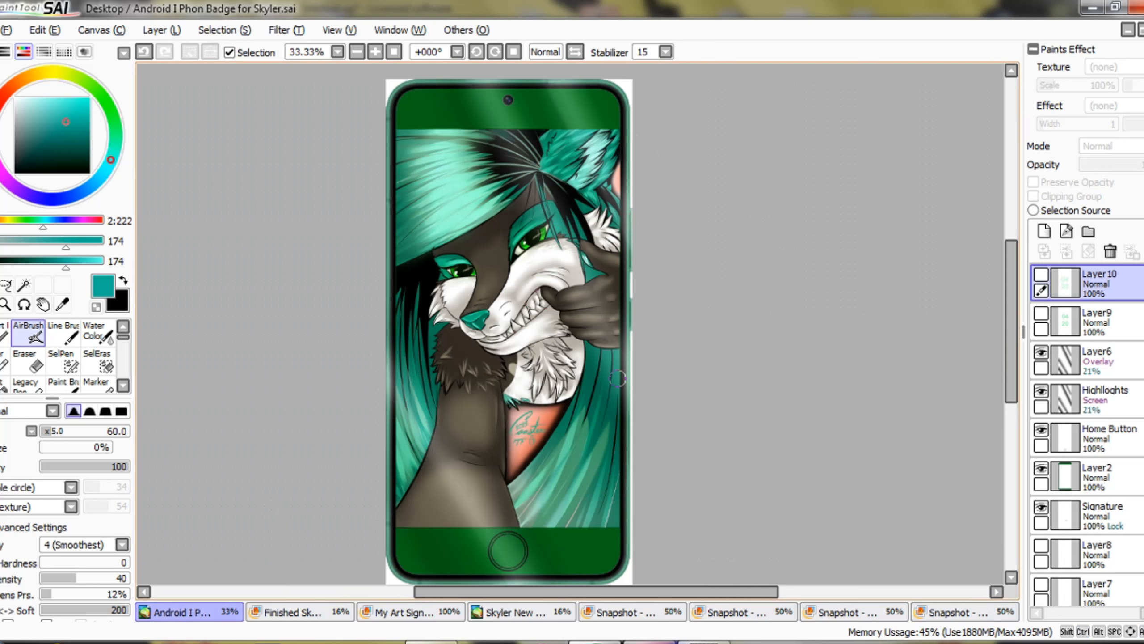
key("ctrl+v")
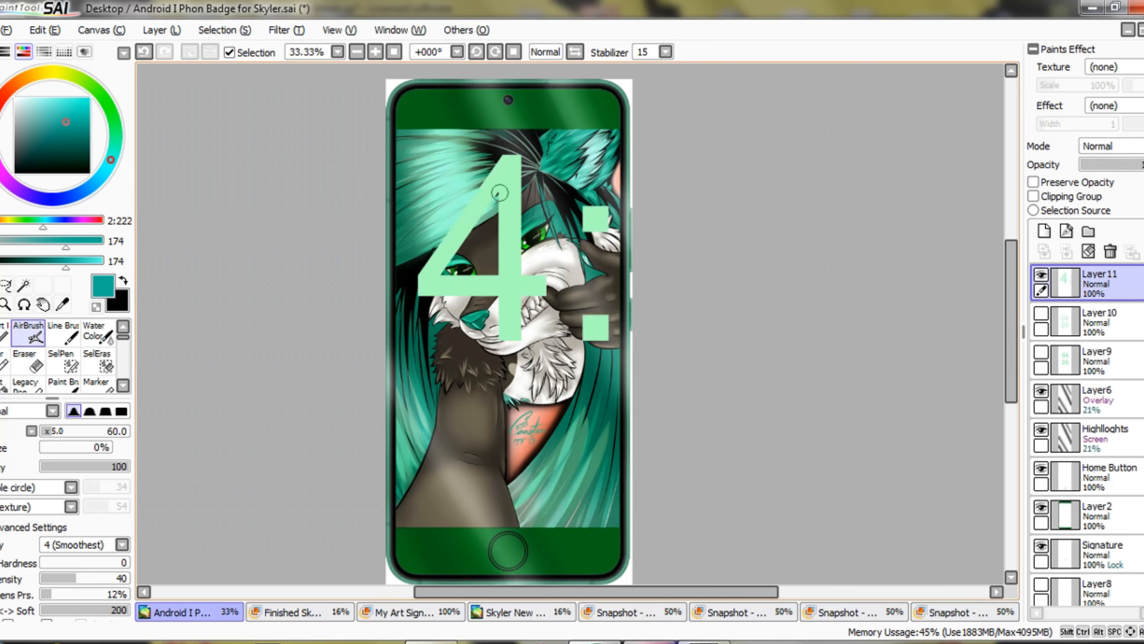
Scale down the pasted 4:20 digits to fit within the phone screen's width and place them near the screen's upper edge.
key("ctrl+t")
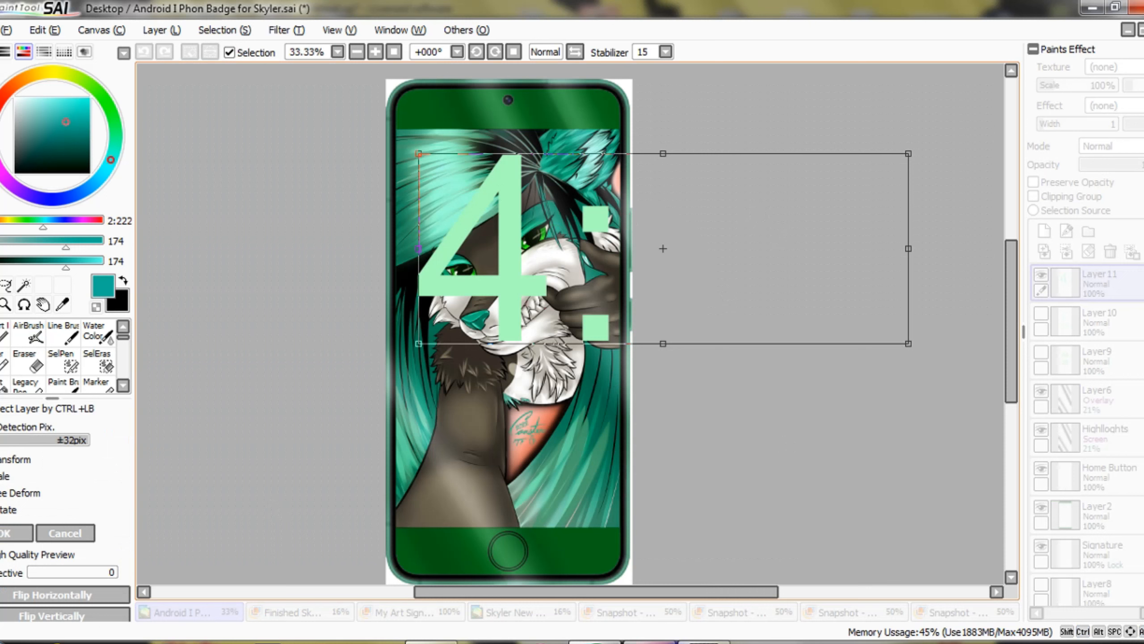
key("shift")
key("ctrl")
key("shift")
left_click_drag(419, 154, 384, 167)
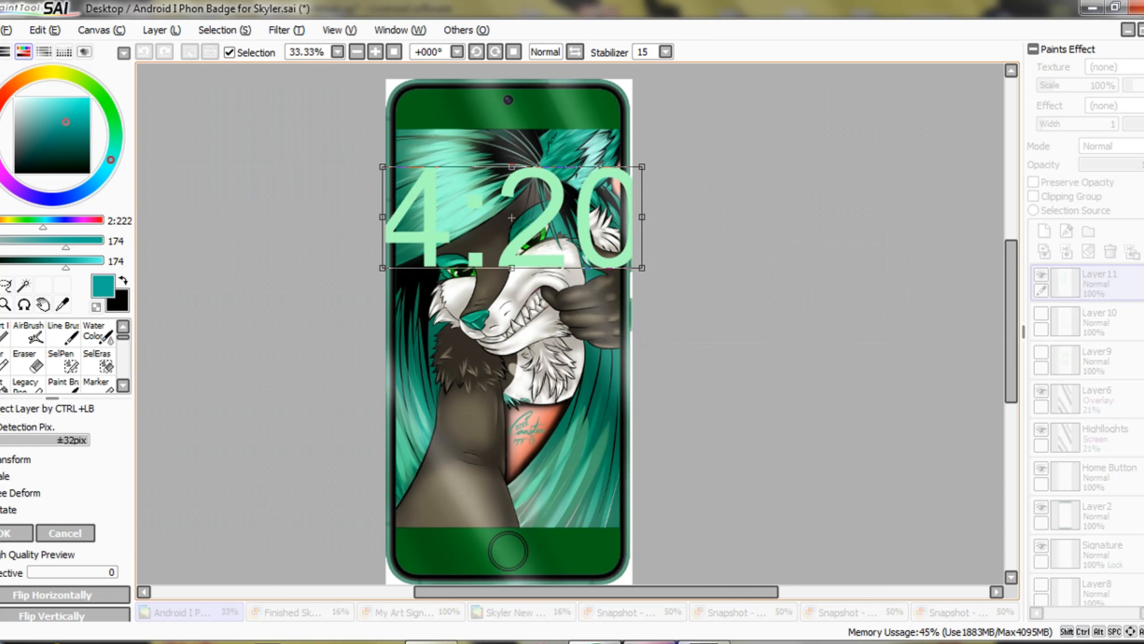
left_click_drag(383, 166, 410, 178)
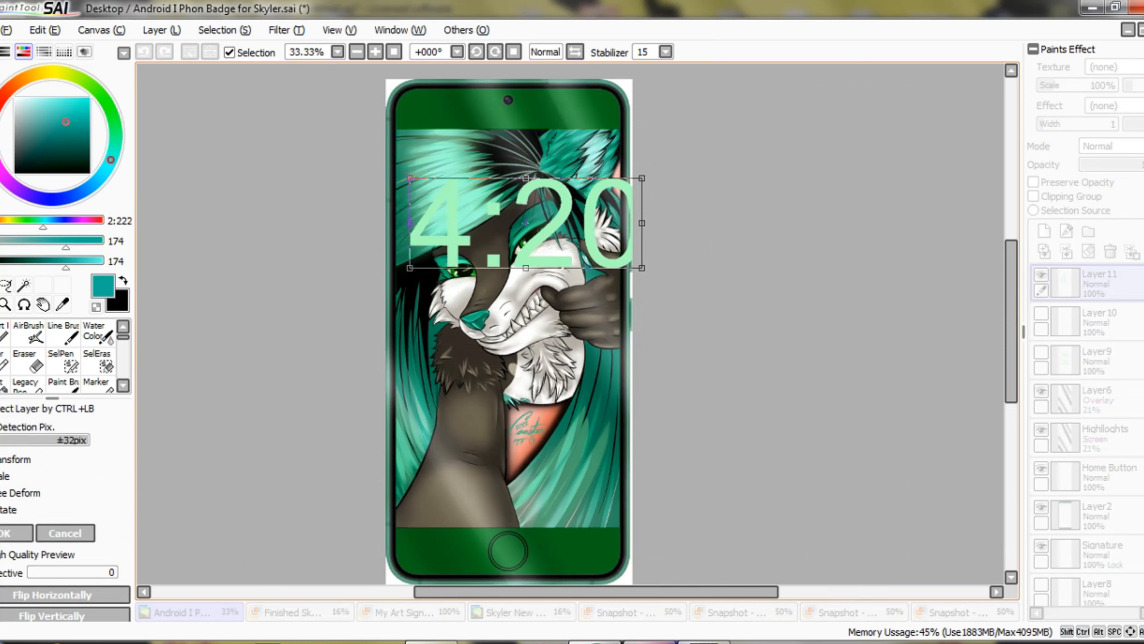
left_click_drag(526, 223, 502, 191)
key("shift")
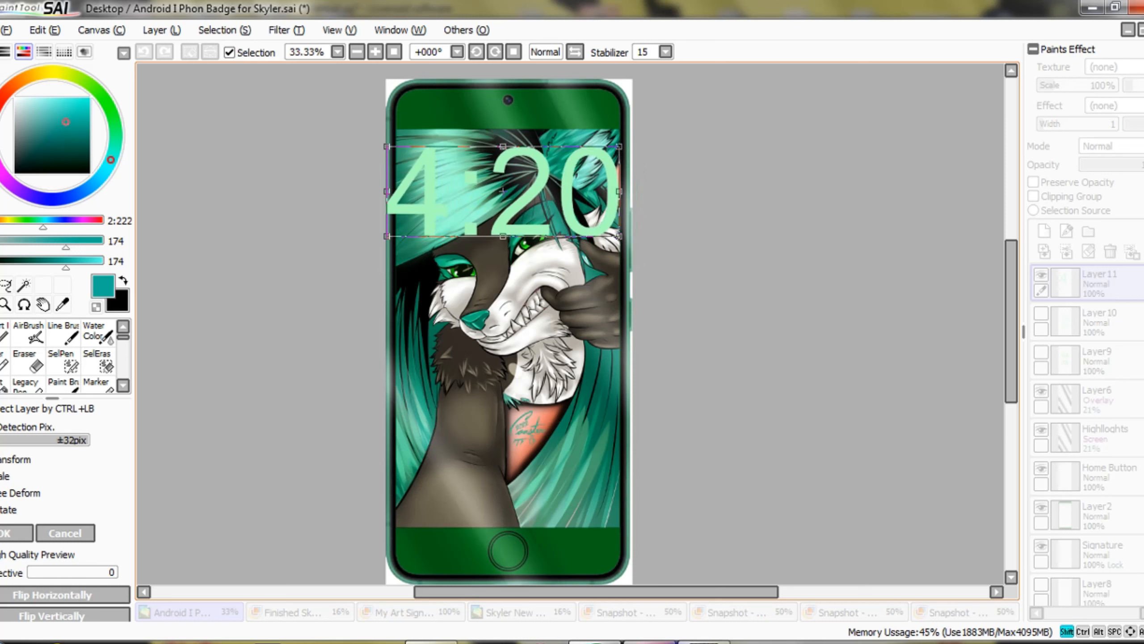
left_click_drag(386, 147, 403, 152)
left_click_drag(511, 196, 507, 195)
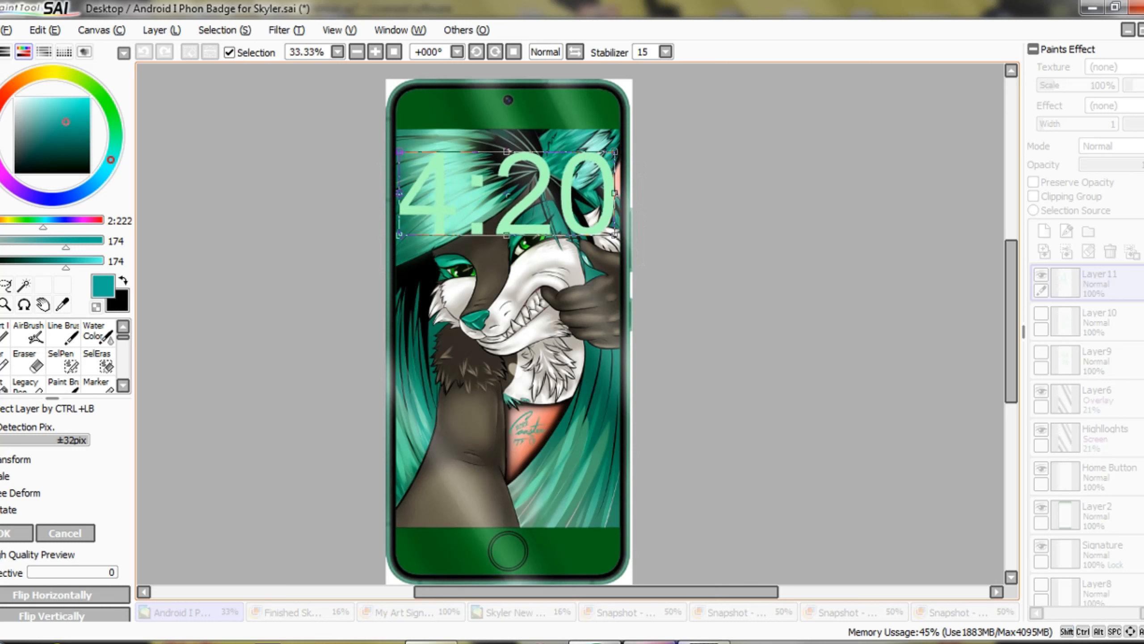
key("Return")
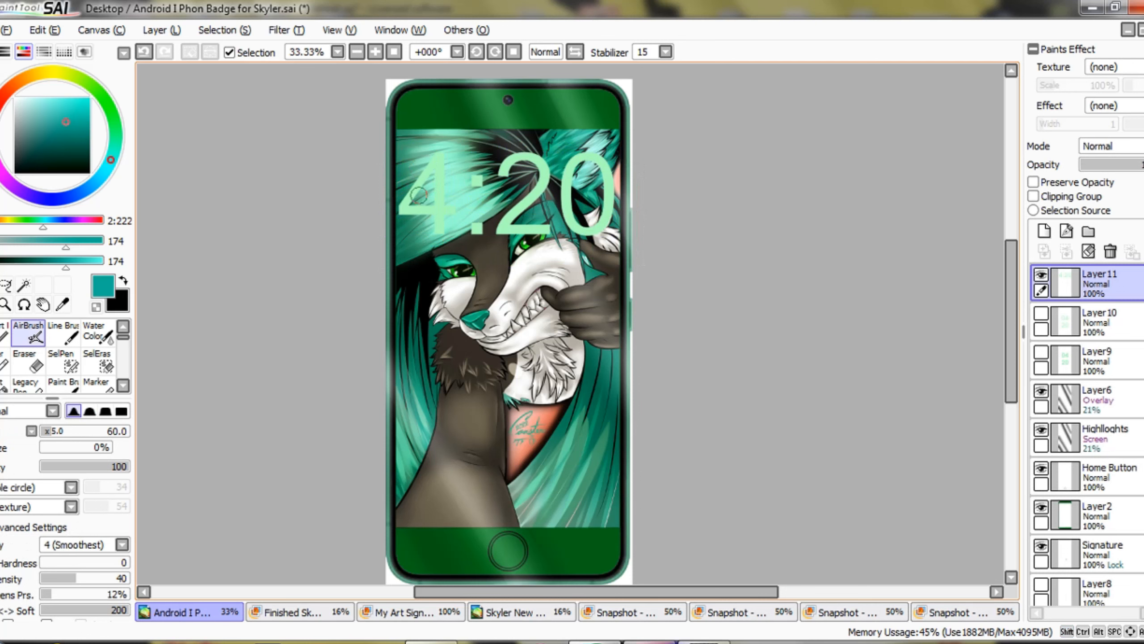
Shrink the 4:20 digits a little more and centre them beneath the phone's upper green band.
key("ctrl")
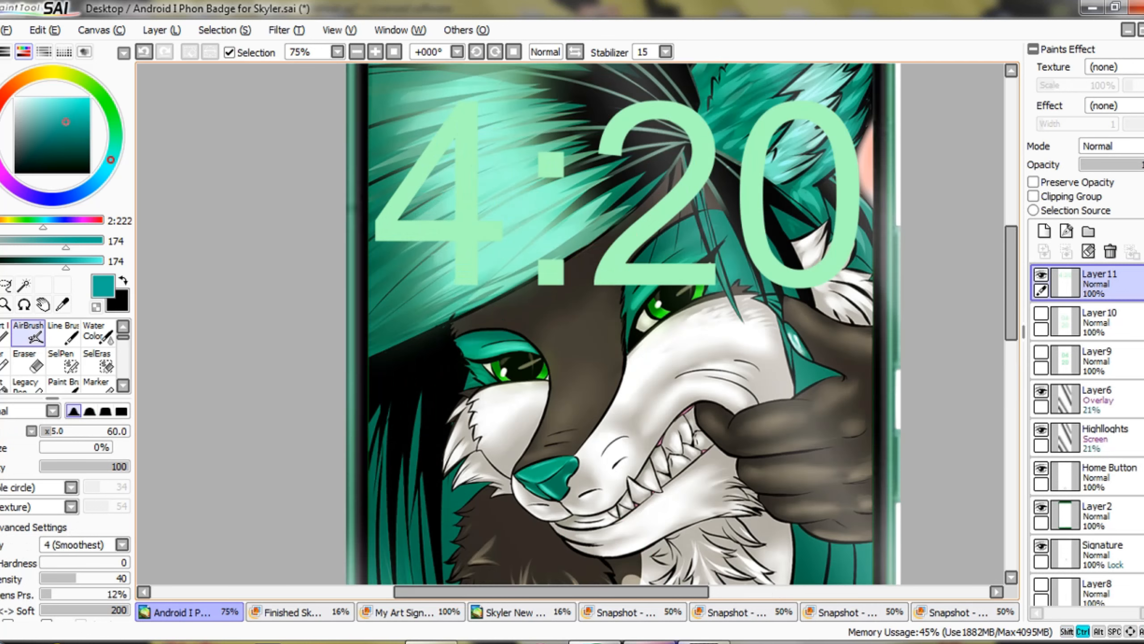
scroll(418, 194, "down", 2)
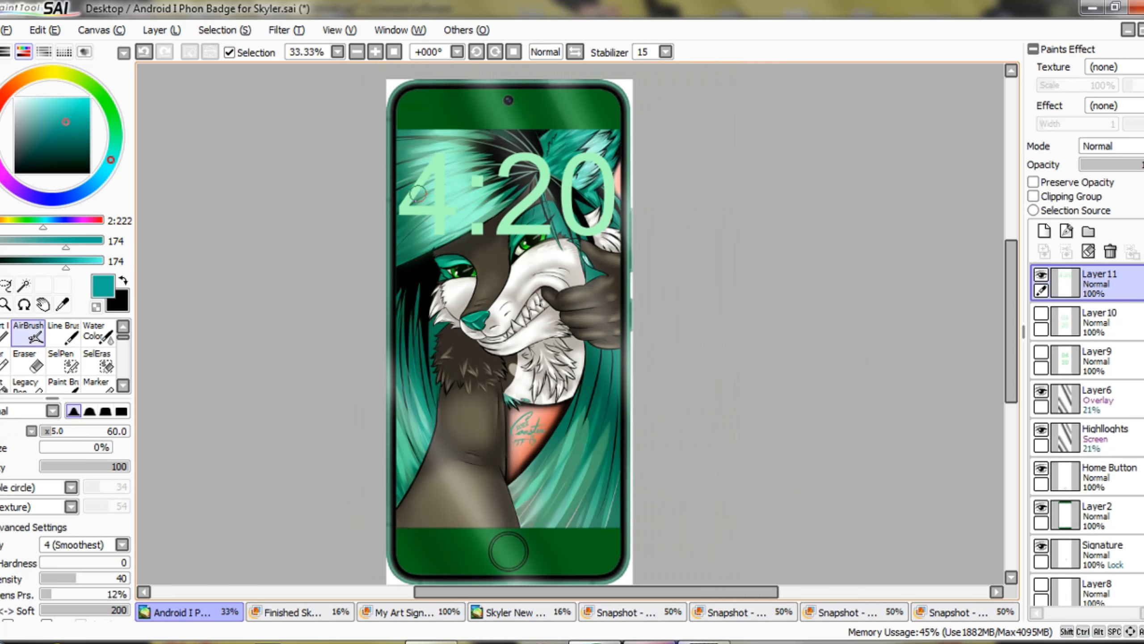
scroll(418, 193, "up", 1)
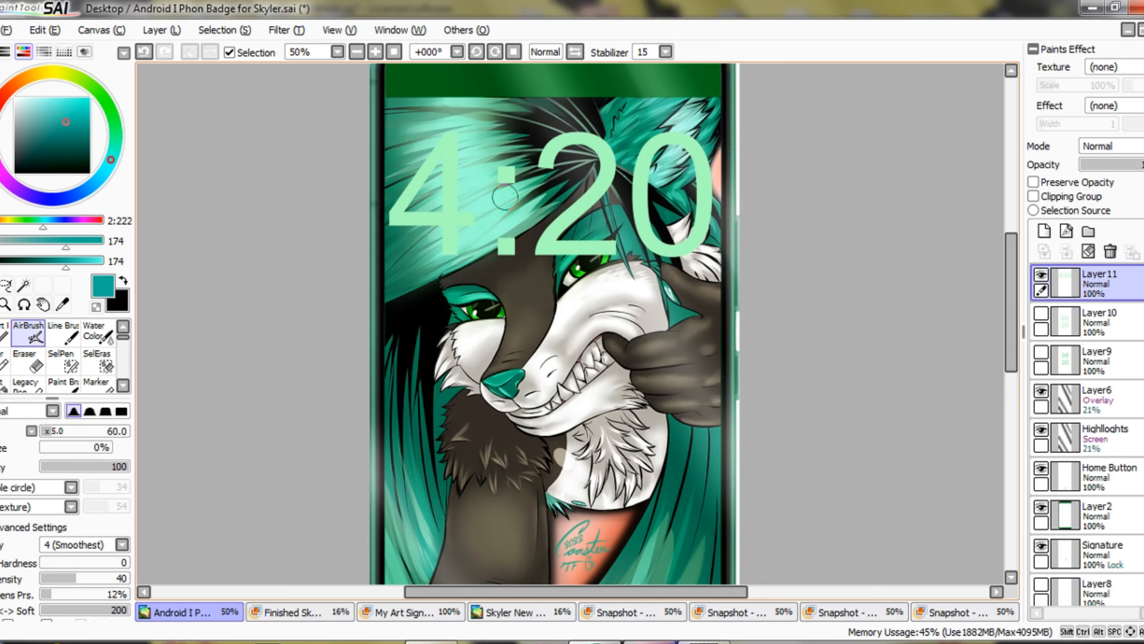
key("space")
mouse_move(505, 196)
left_mouse_down()
mouse_move(479, 209)
mouse_move(449, 258)
left_mouse_up()
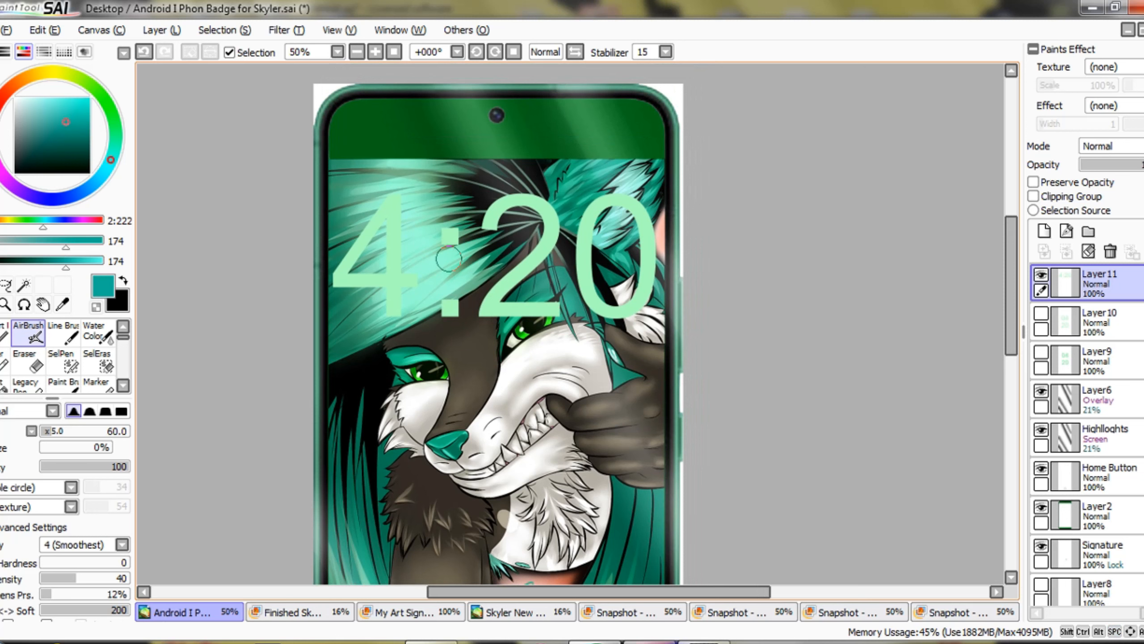
key("ctrl+t")
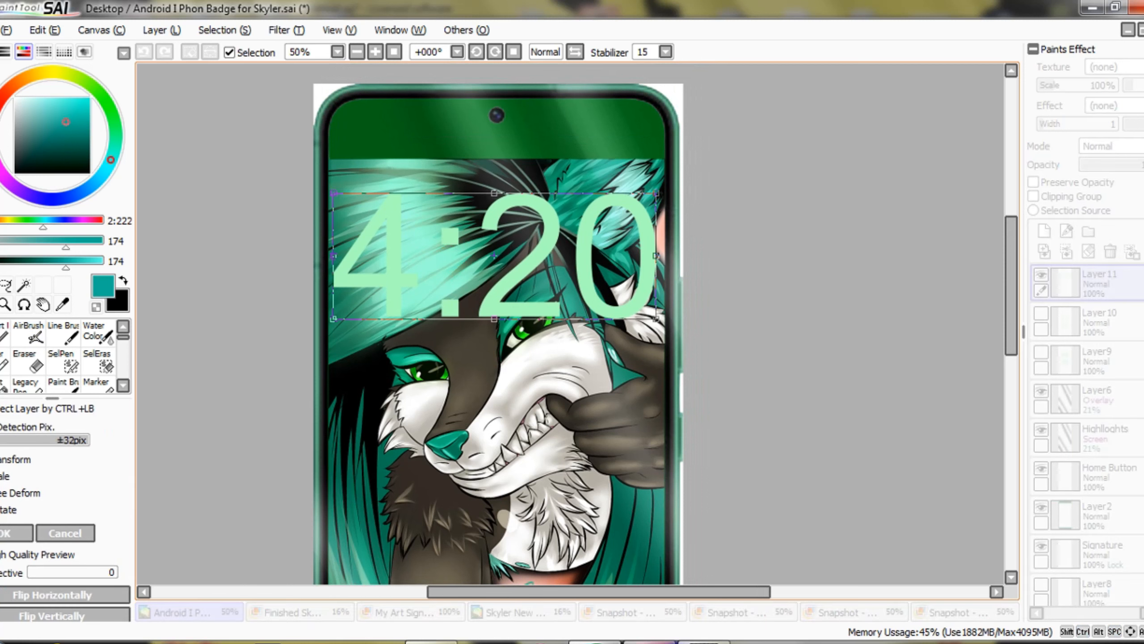
left_click_drag(494, 255, 497, 243)
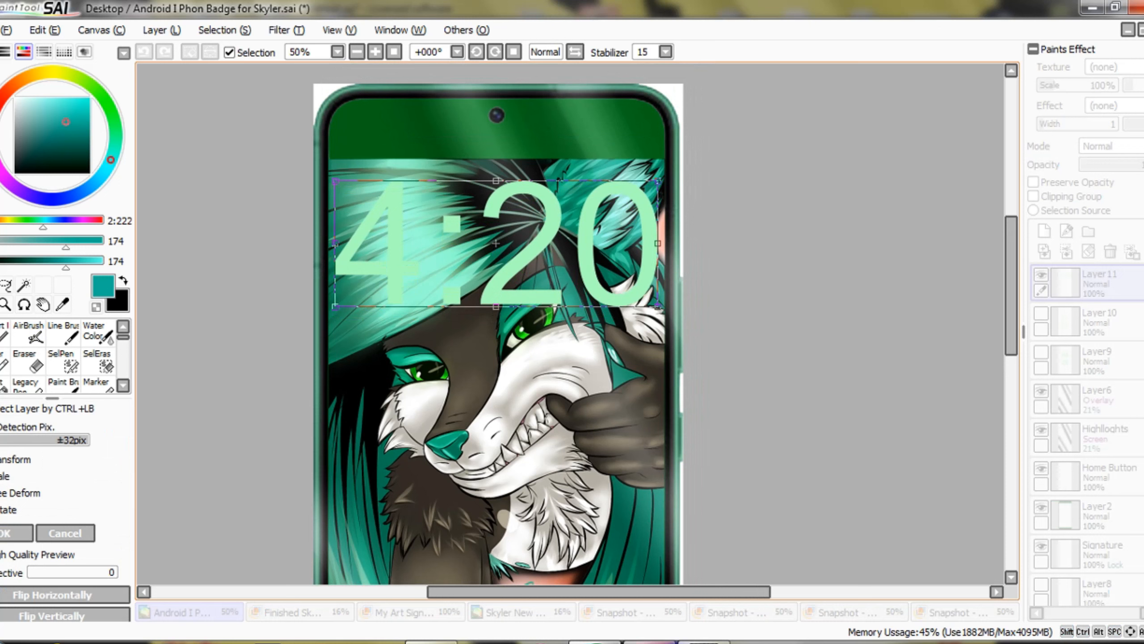
left_click_drag(335, 180, 376, 197)
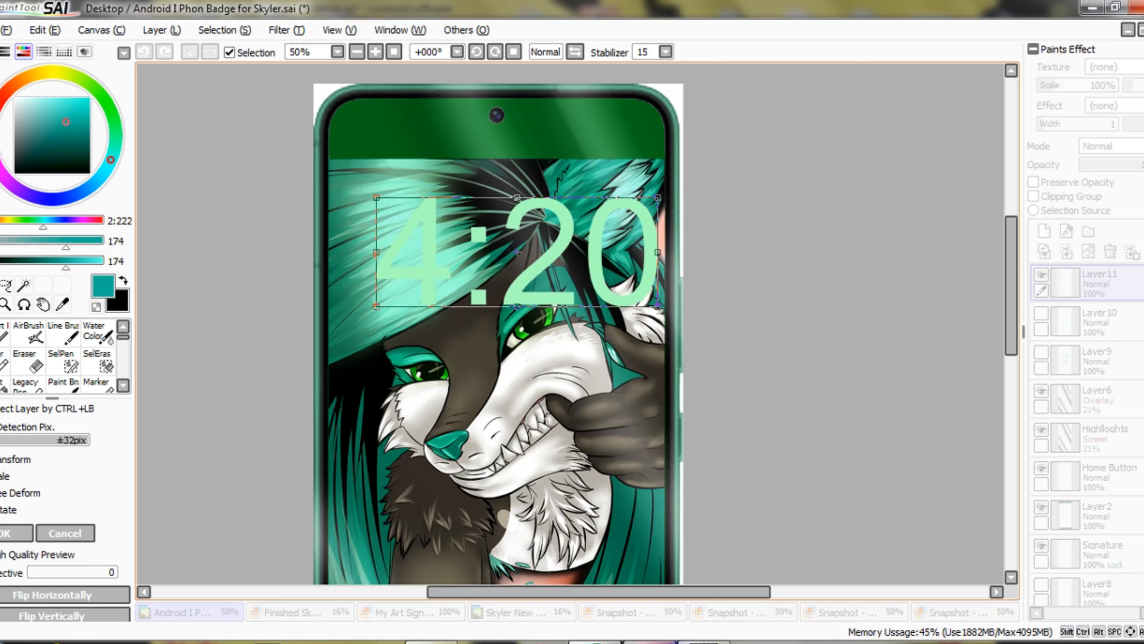
left_click_drag(517, 252, 500, 238)
key("Return")
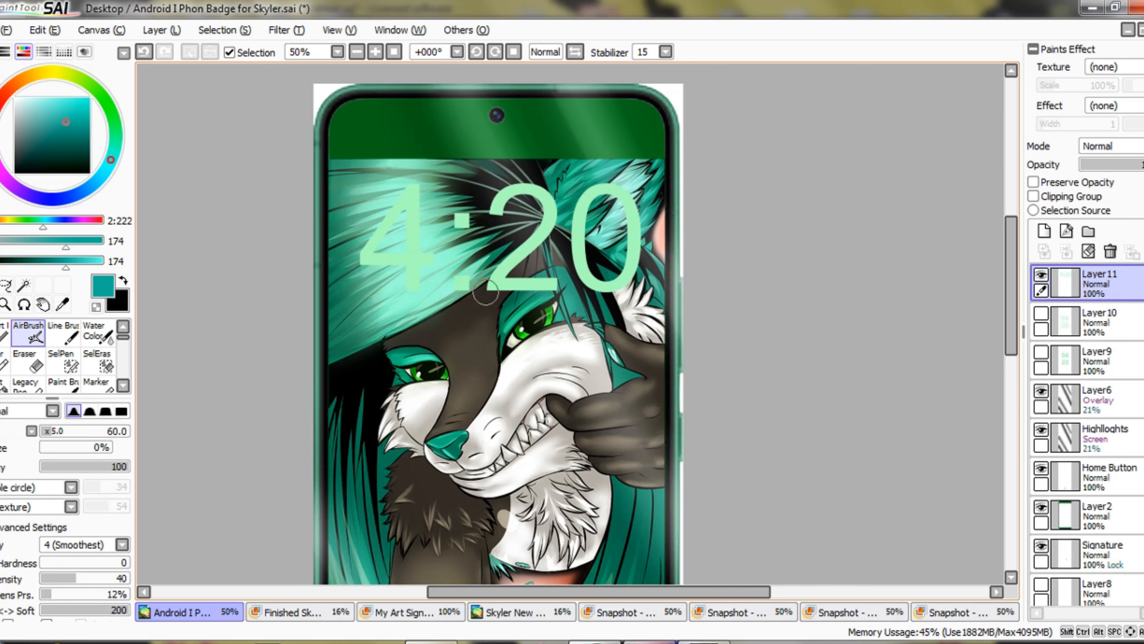
Turn on Preserve Opacity for the 4:20 layer and sample the digits' light green as the drawing colour.
left_click_drag(485, 292, 479, 247)
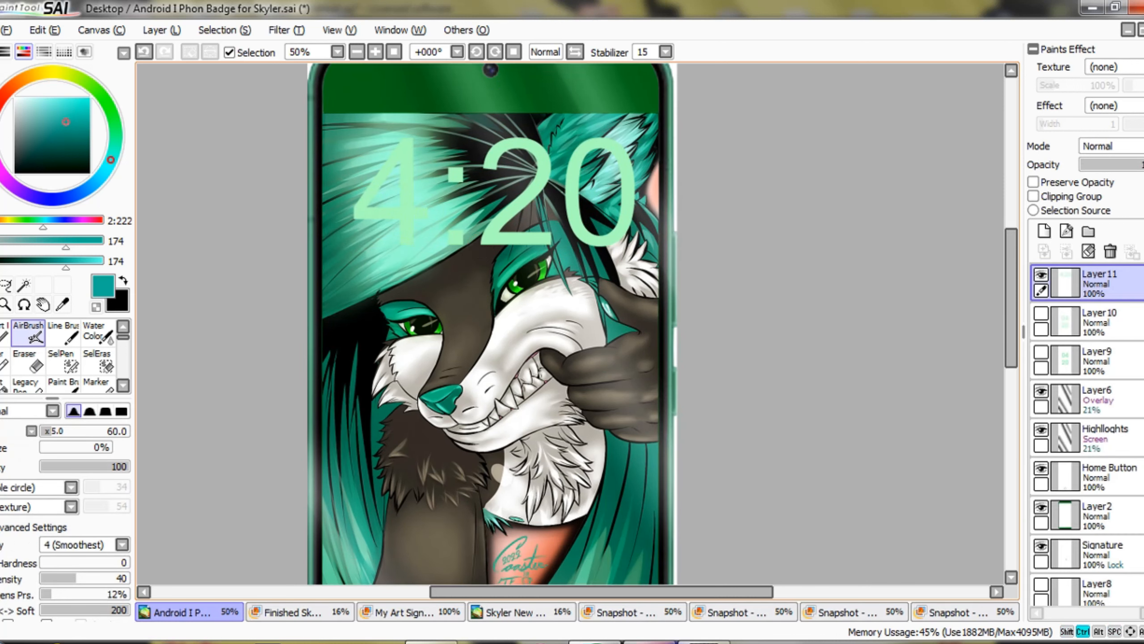
scroll(489, 331, "down", 4)
scroll(489, 331, "up", 3)
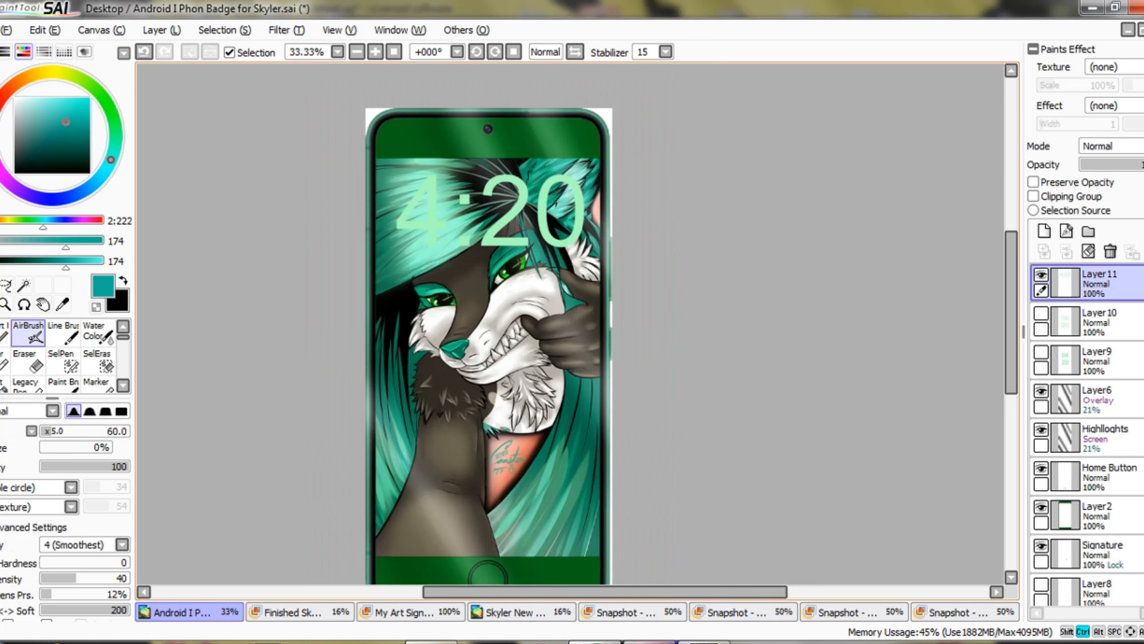
scroll(489, 331, "up", 1)
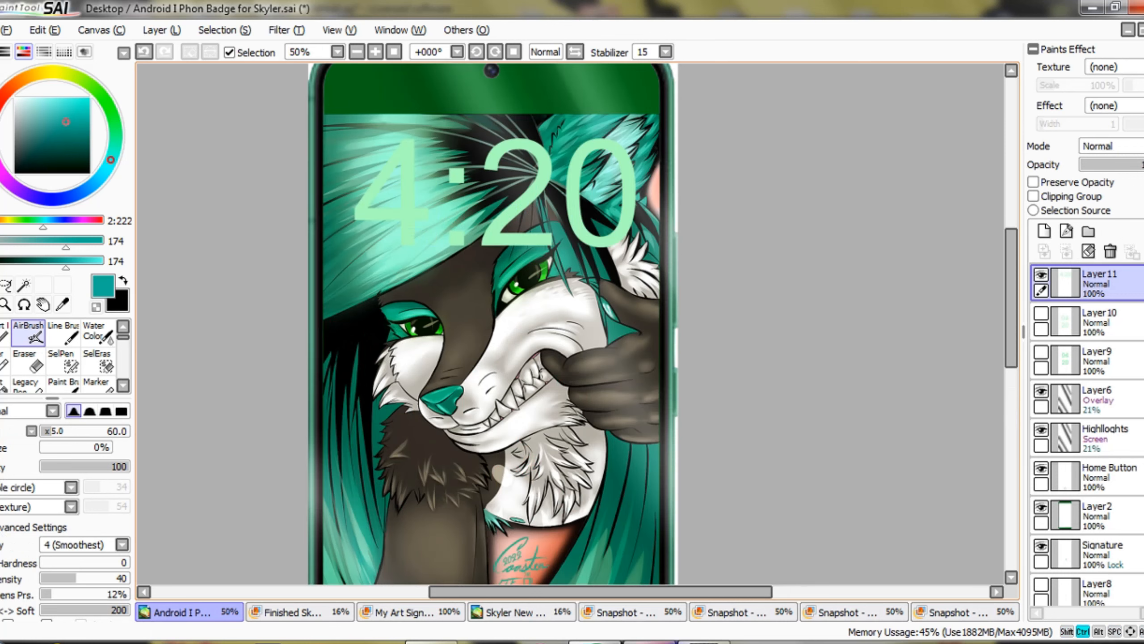
scroll(489, 331, "down", 1)
scroll(478, 247, "up", 1)
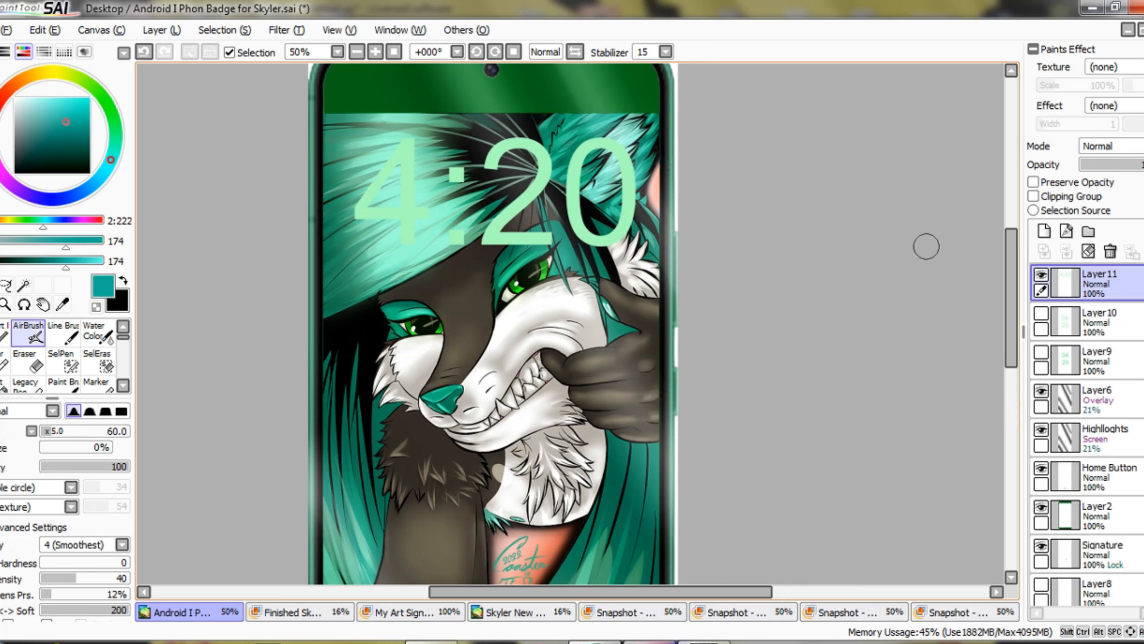
left_click(1033, 182)
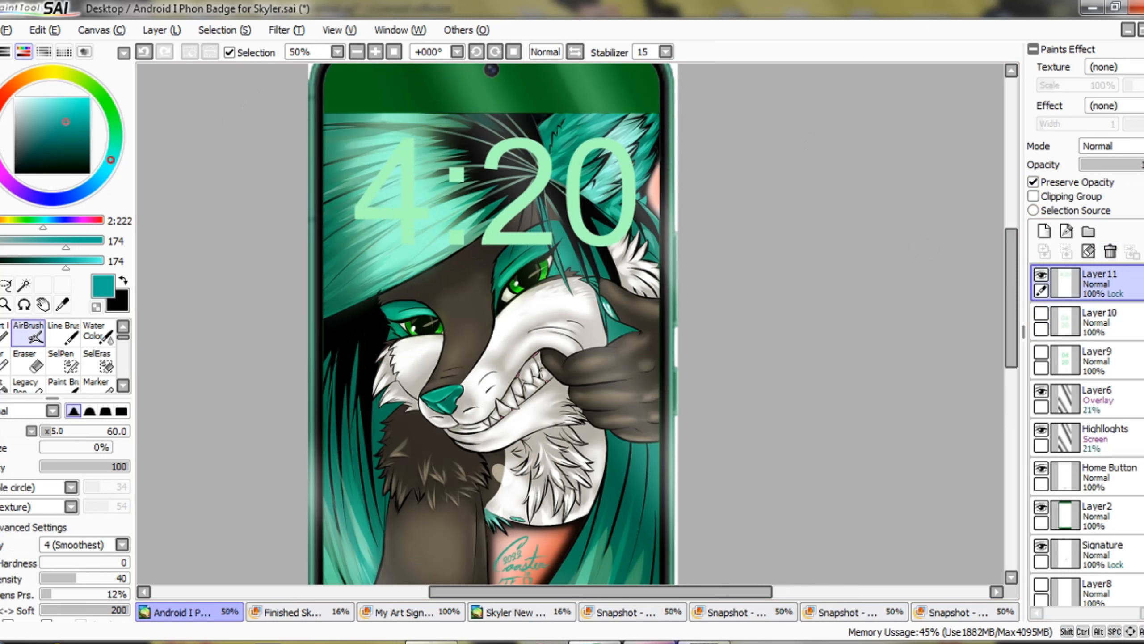
left_click(500, 239, "alt")
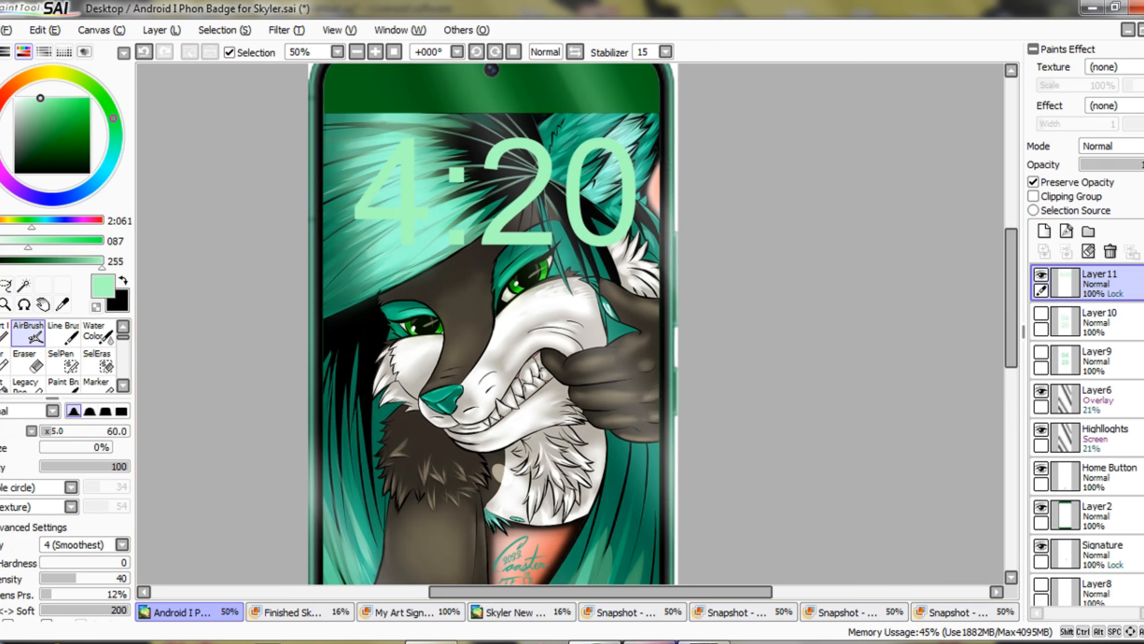
Raise the green's saturation to 129 and fill the 4:20 digits with it.
mouse_move(28, 241)
left_mouse_down()
mouse_move(63, 241)
mouse_move(47, 241)
left_mouse_up()
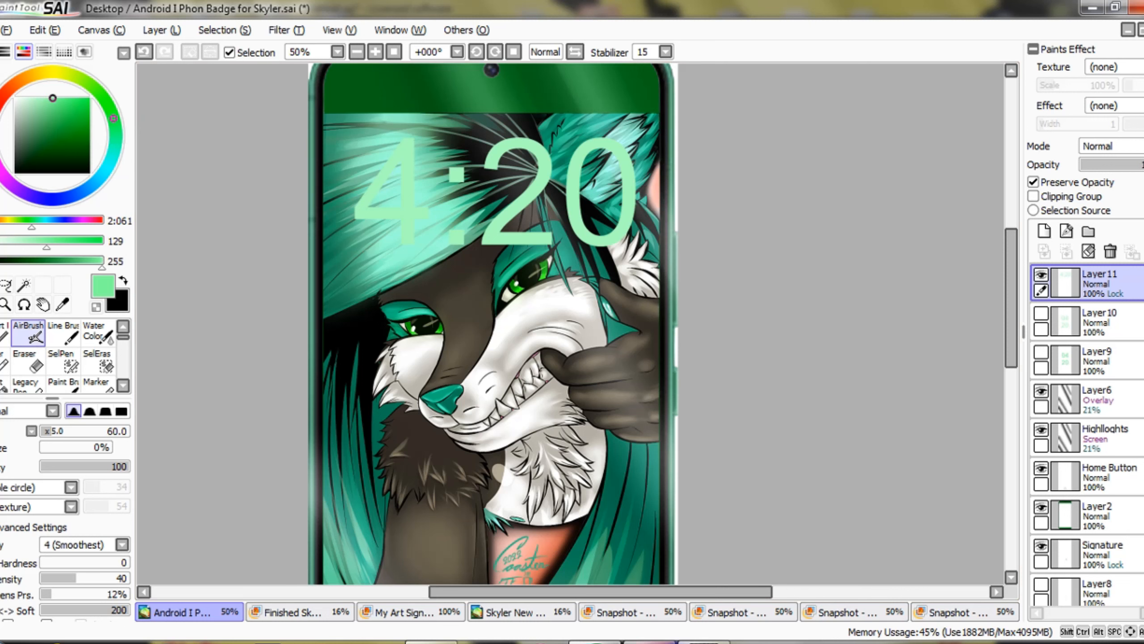
key("ctrl+f")
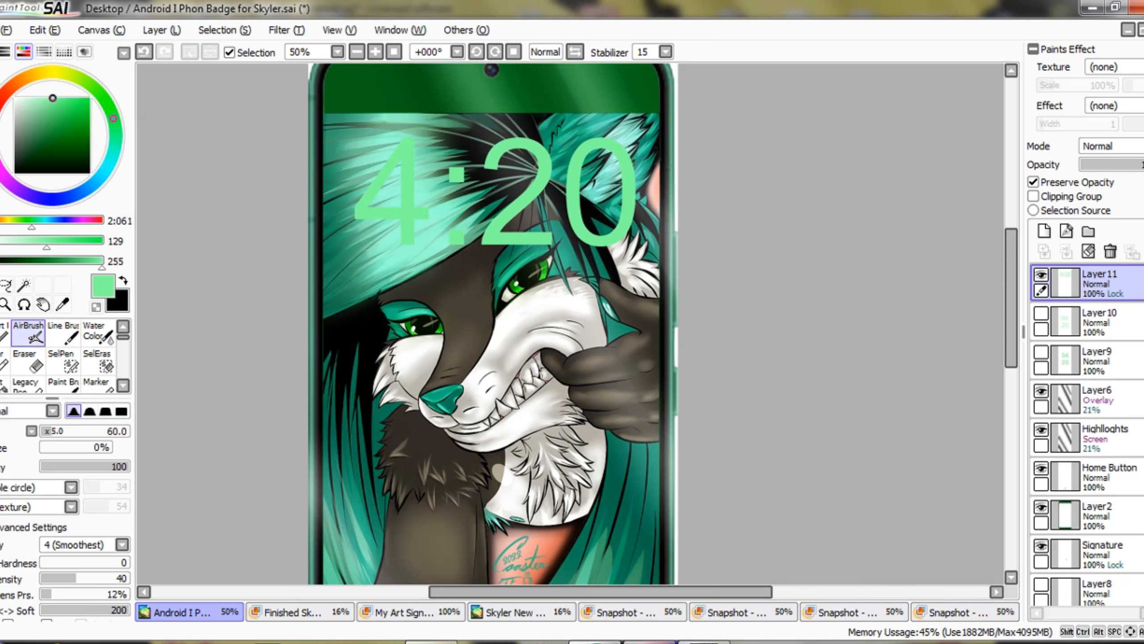
key("ctrl+minus")
key("ctrl+minus")
key("ctrl+minus")
key("ctrl+minus")
key("ctrl+plus")
key("ctrl+plus")
key("ctrl+plus")
key("ctrl+plus")
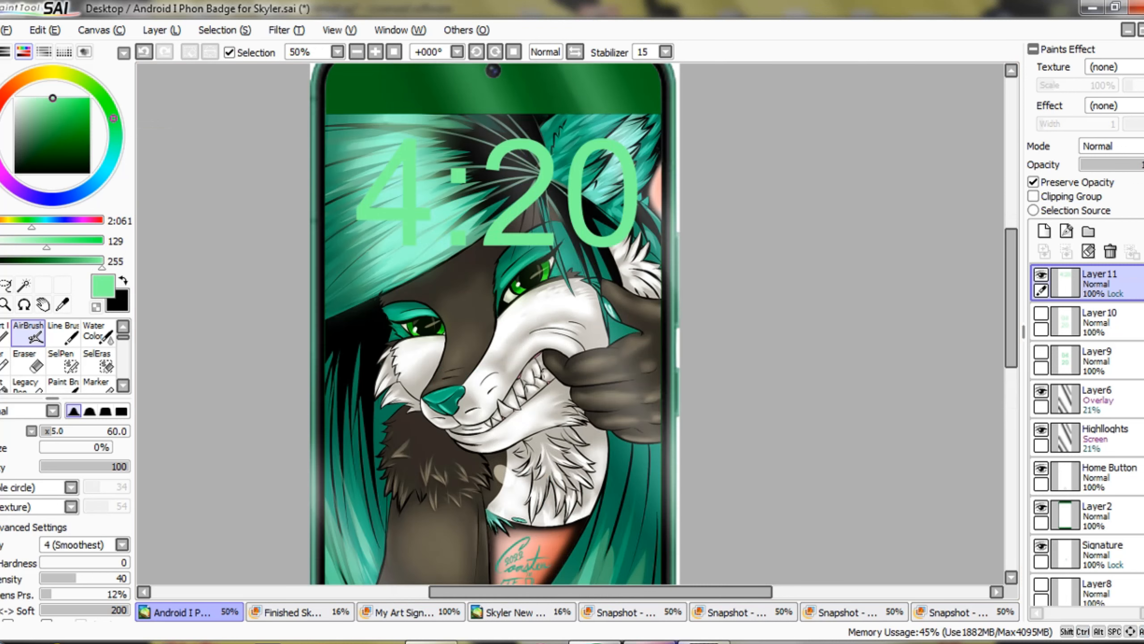
Refill the 4:20 digits with a paler green at saturation 84 and turn off Preserve Opacity.
left_click_drag(52, 98, 39, 98)
key("ctrl+f")
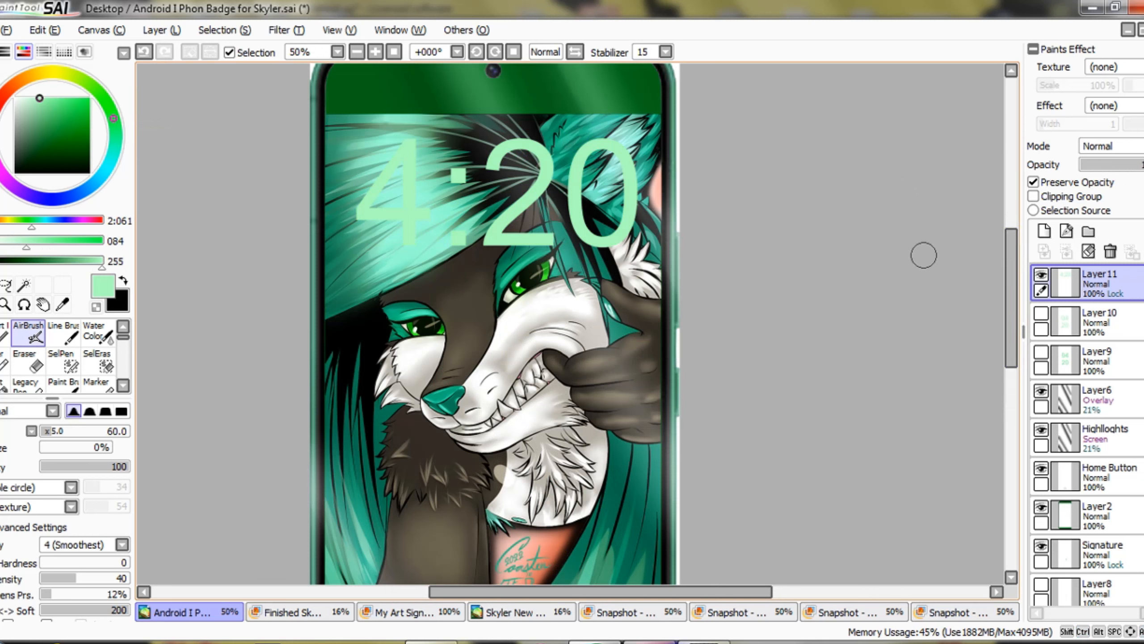
left_click(1034, 182)
Duplicate the 4:20 digits onto a new layer, clear the selection and make the original digits layer active.
key("ctrl+a")
key("ctrl+c")
key("ctrl+v")
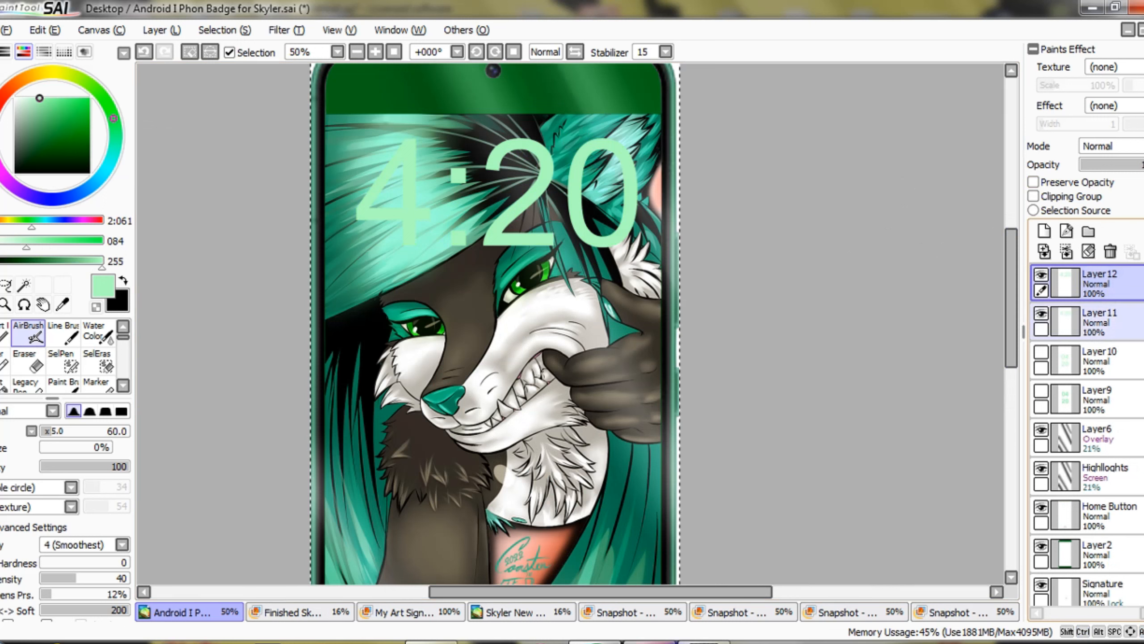
left_click(1099, 323)
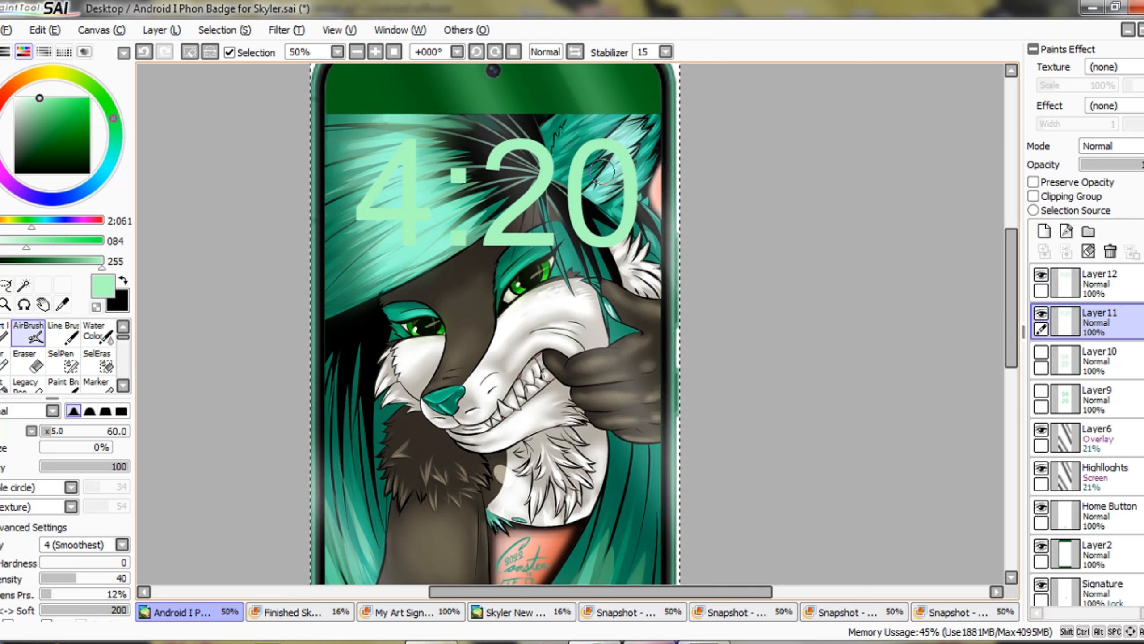
key("ctrl+d")
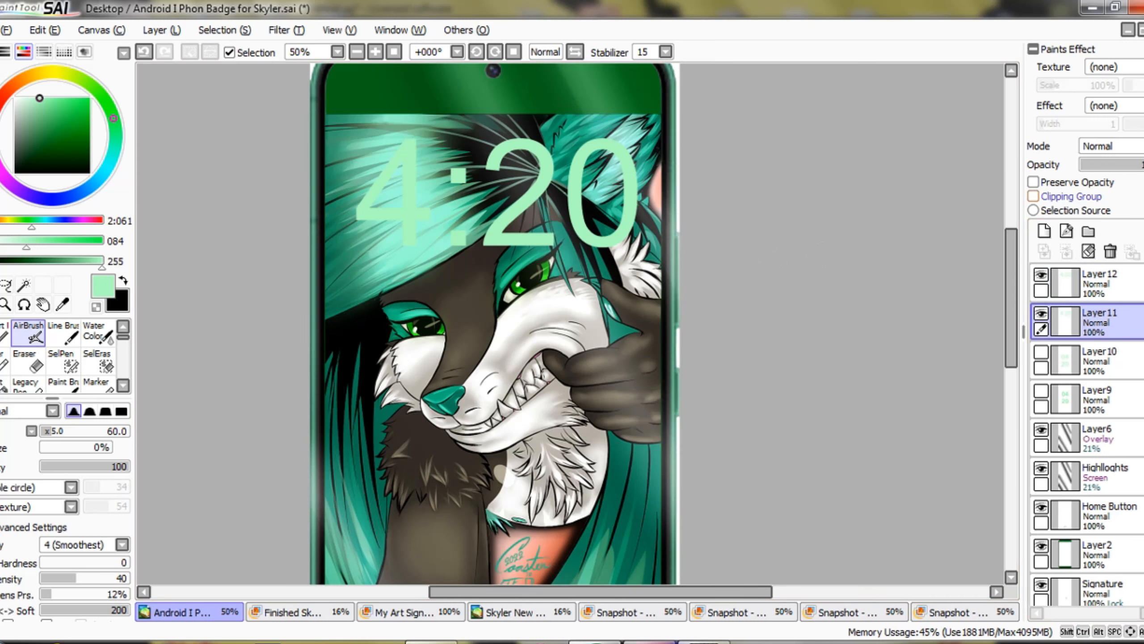
left_click(1041, 274)
left_click(1041, 274)
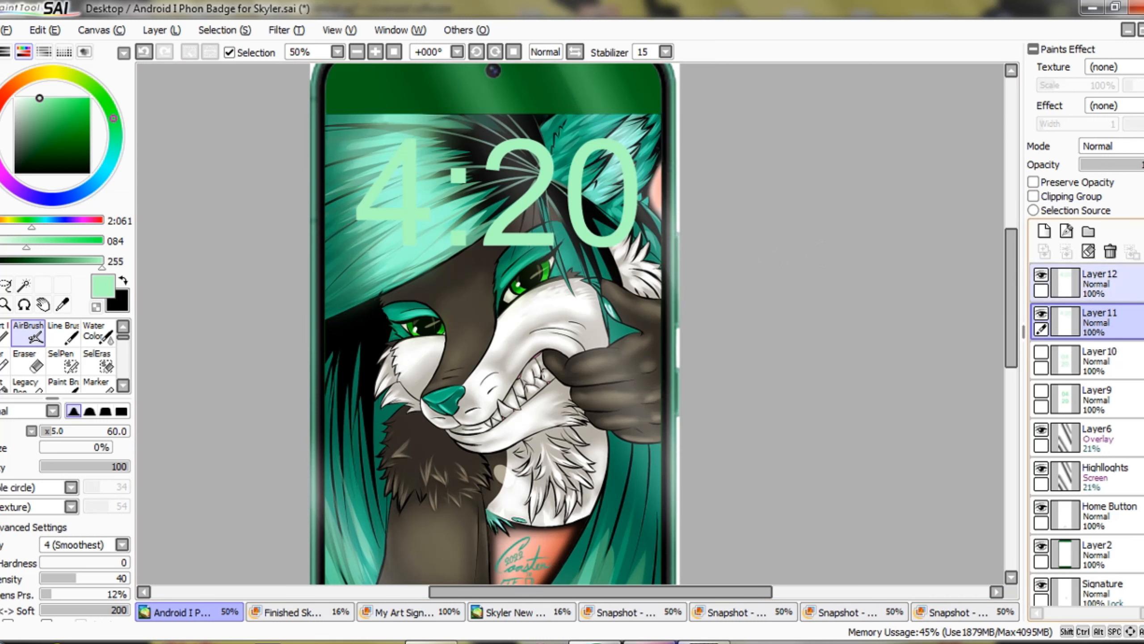
left_click(1099, 322)
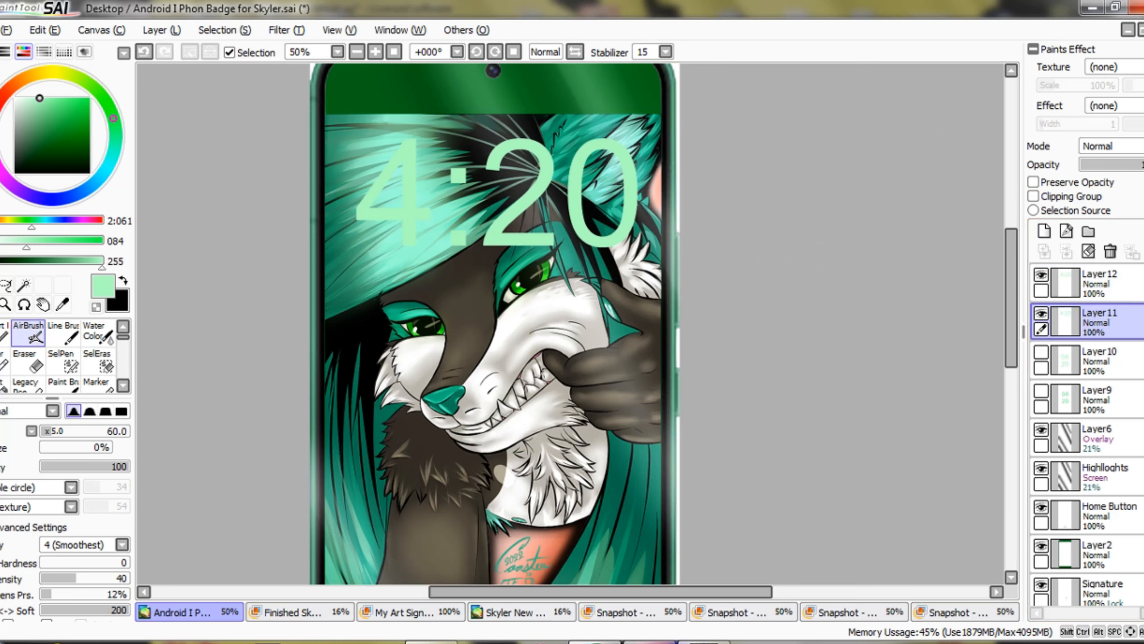
Turn on Preserve Opacity for the original digits on Layer11 and hide the duplicate digits on Layer12.
left_click(1044, 182)
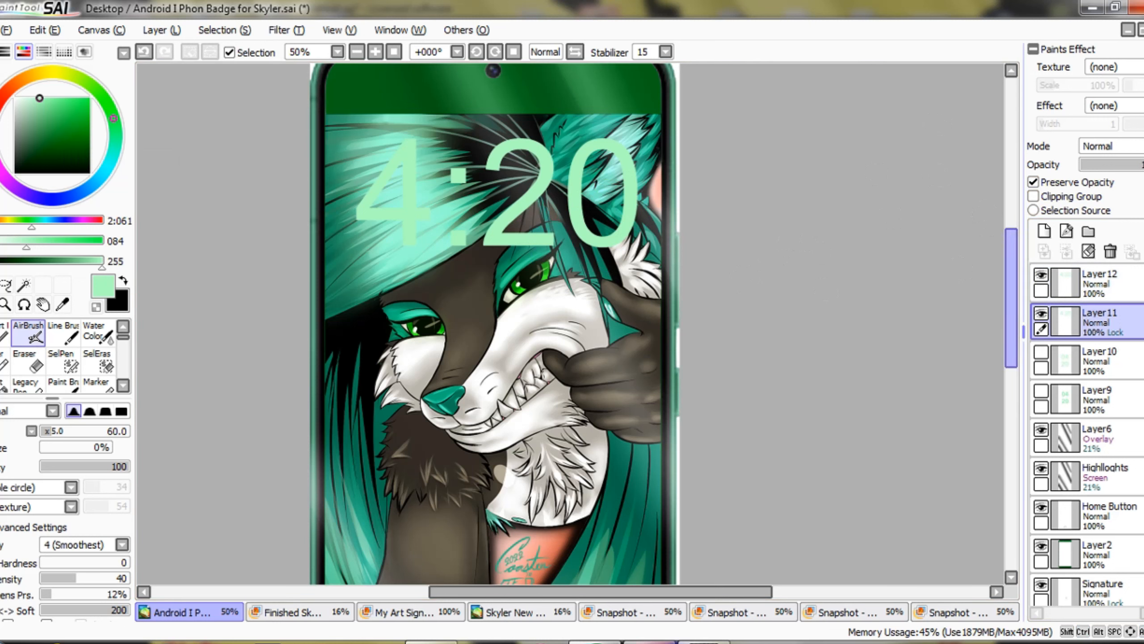
left_click(1041, 274)
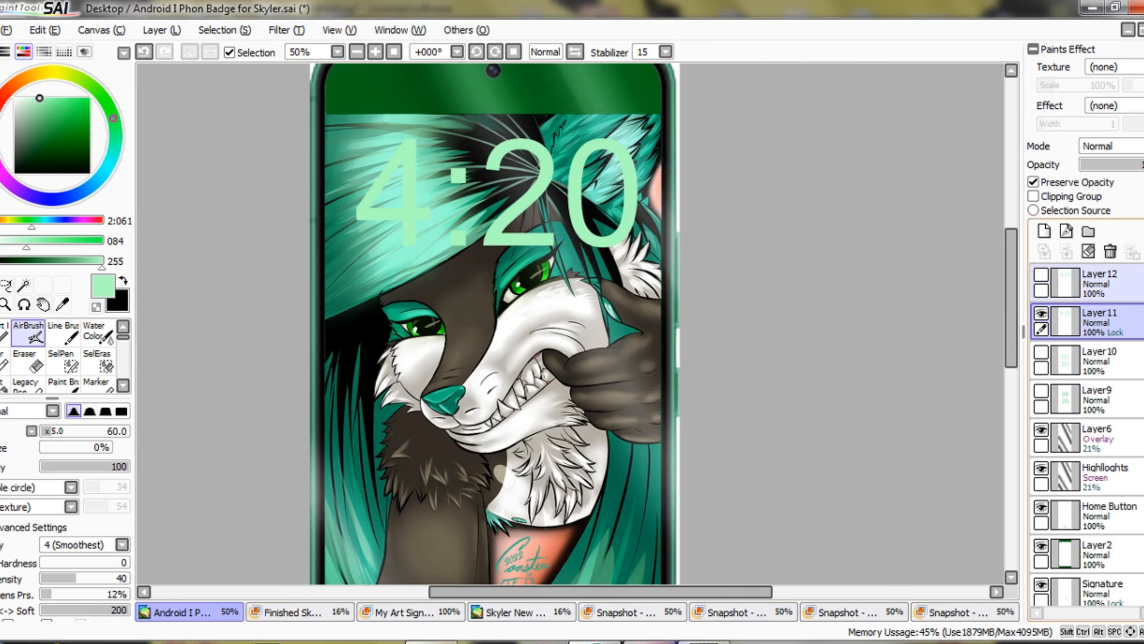
left_click(1041, 313)
left_click(1040, 313)
left_click(1041, 313)
left_click(1041, 312)
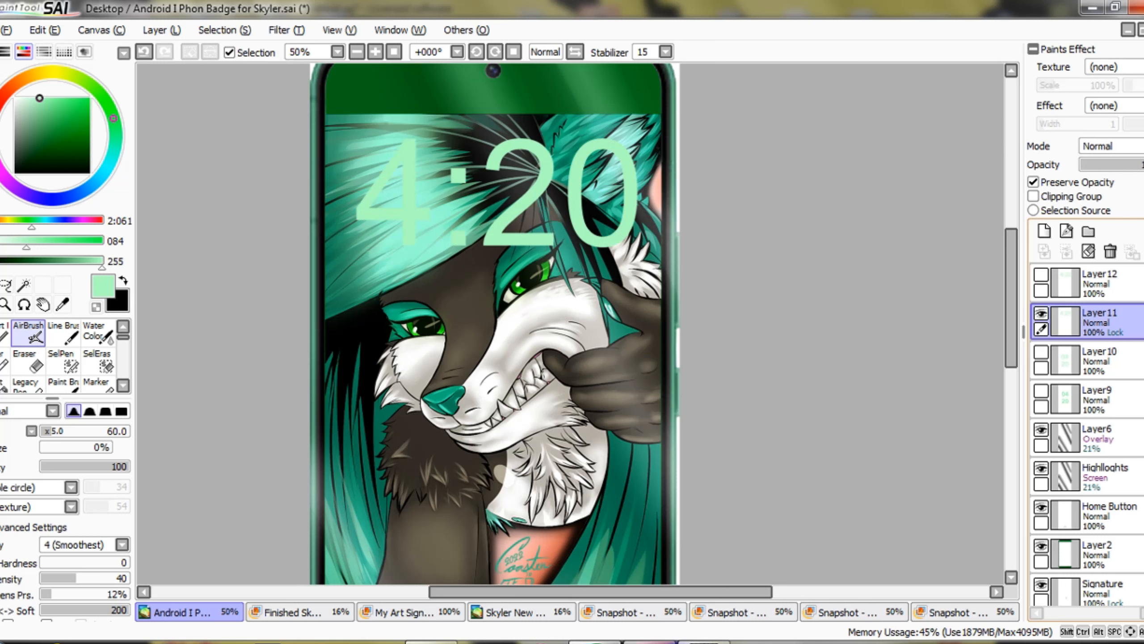
left_click(1041, 313)
left_click(1041, 313)
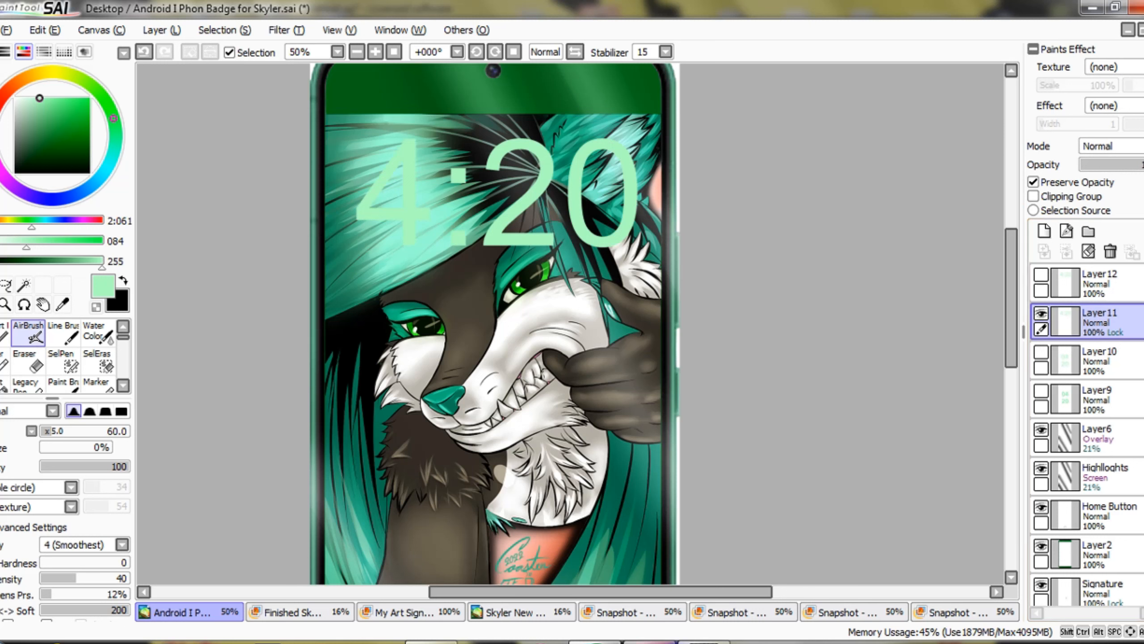
Fill the Layer11 digits with a dark green at saturation 234 and value 132, and show the Layer12 digits again.
mouse_move(42, 101)
left_mouse_down()
mouse_move(56, 130)
mouse_move(83, 133)
left_mouse_up()
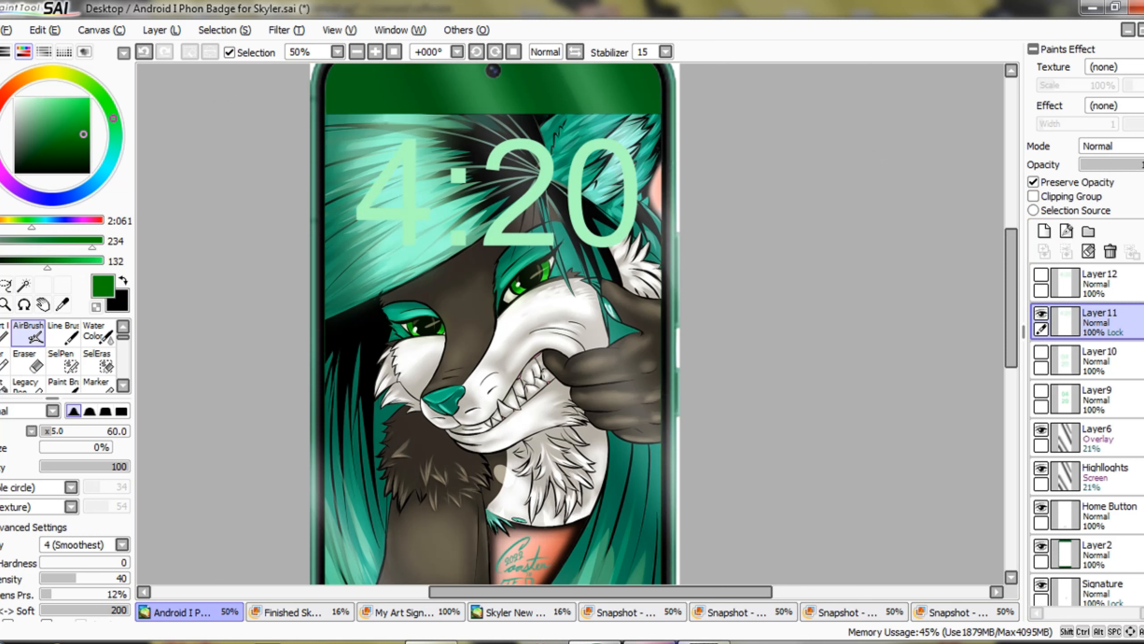
key("ctrl+f")
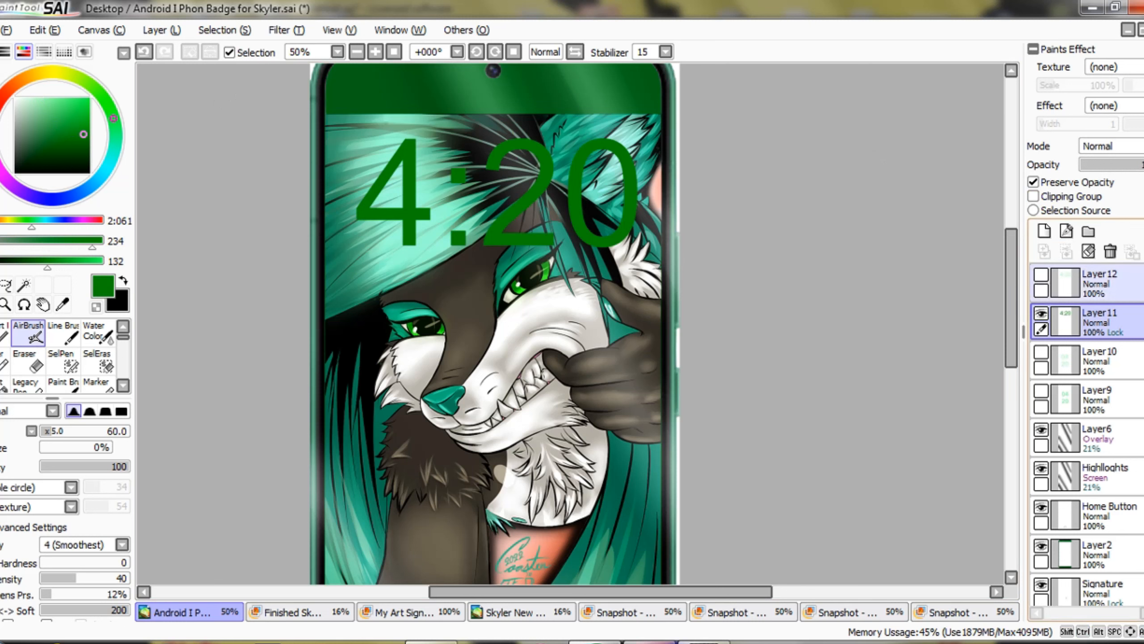
left_click(1041, 275)
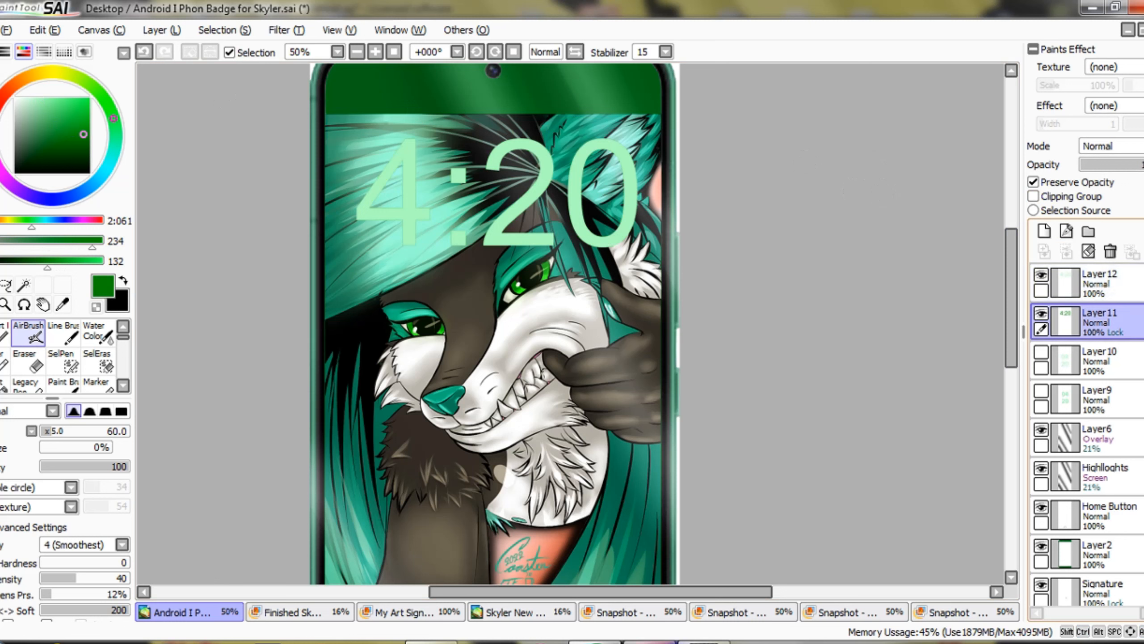
Nudge the dark green digits on Layer11 slightly right and down to form a drop shadow behind the light digits.
key("ctrl+t")
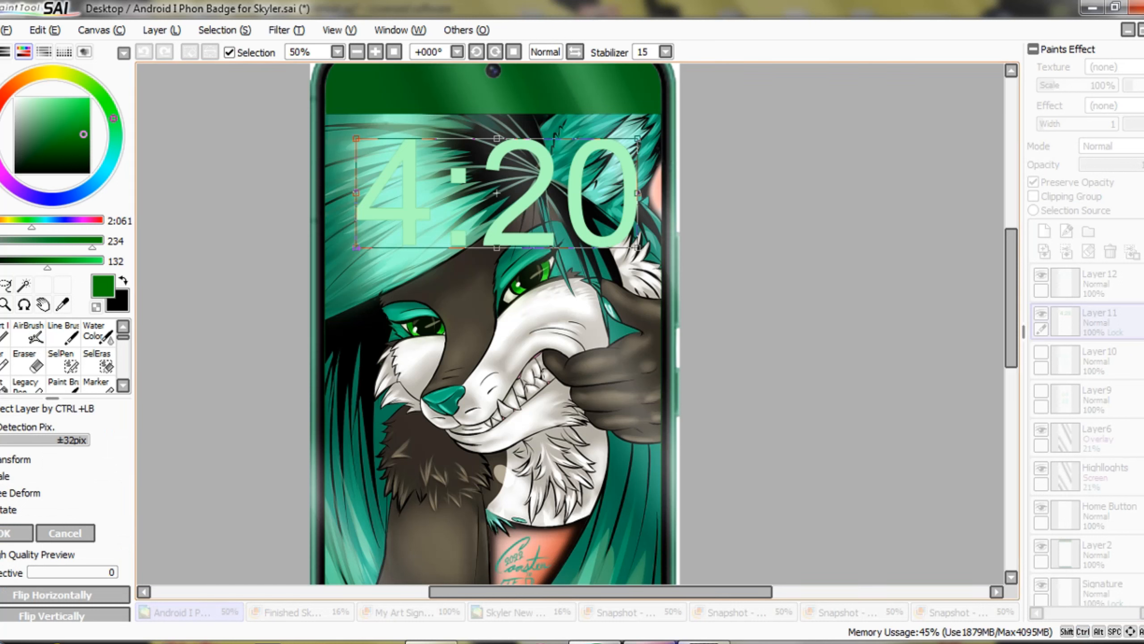
key("Right")
key("Down")
key("Right")
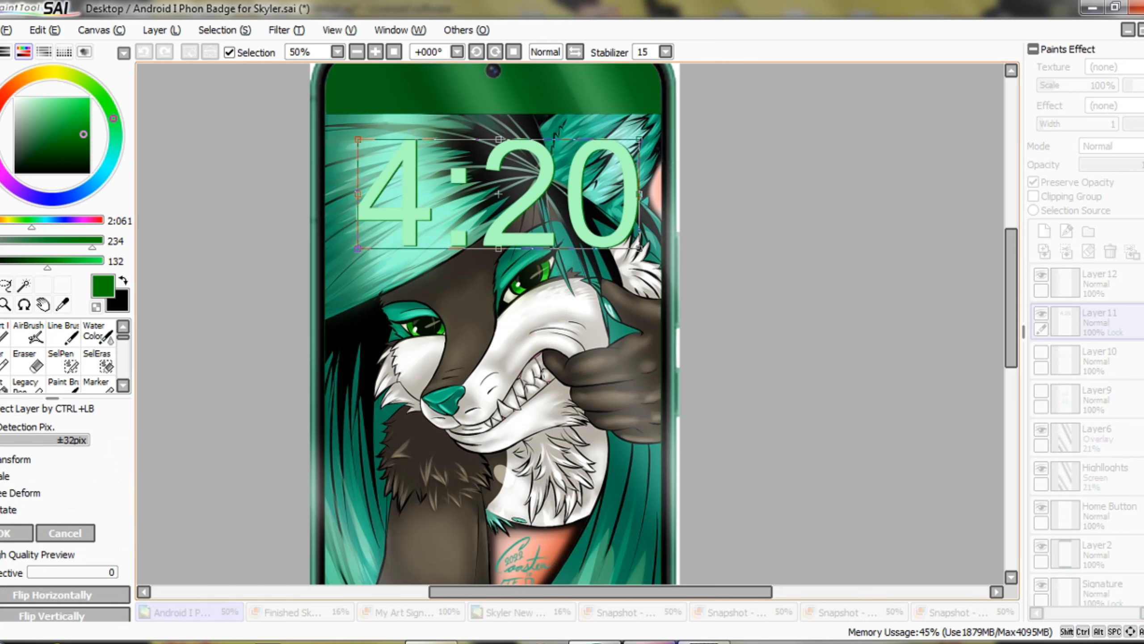
key("Down")
key("Right")
key("Down")
key("Right")
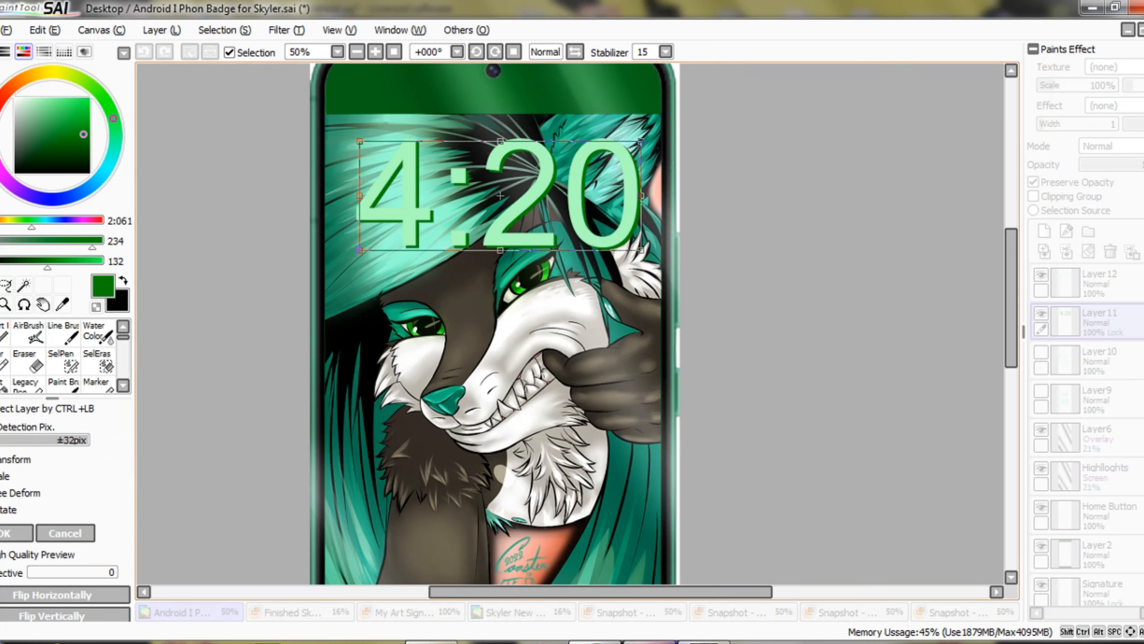
key("Return")
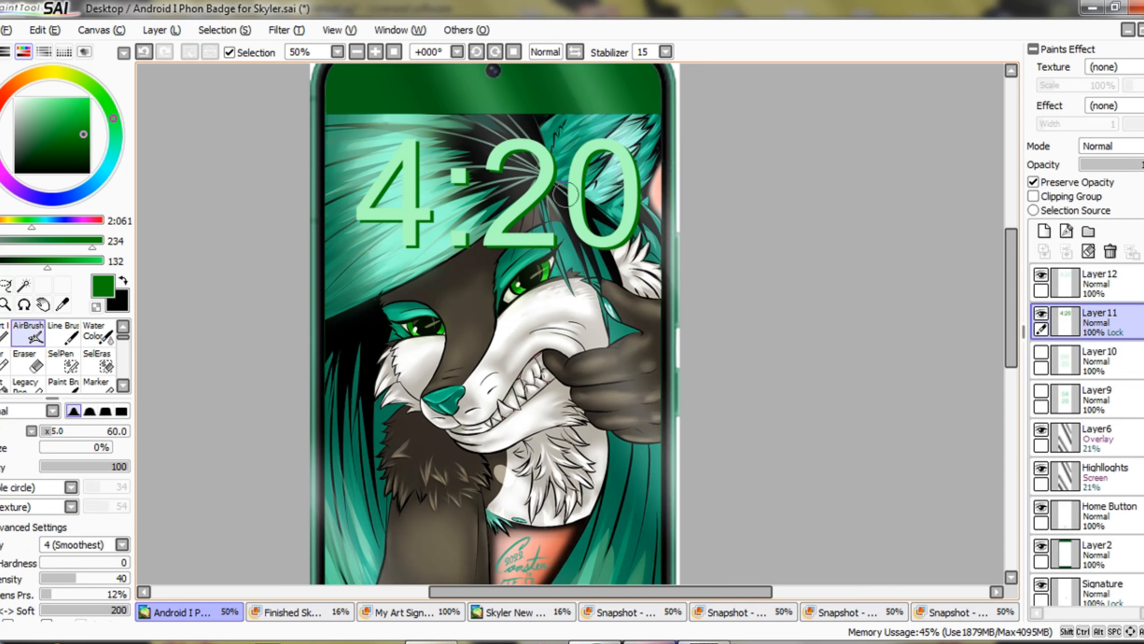
Link Layer11 to Layer12 and shift the light digits and their shadow together slightly to the left.
scroll(566, 194, "down", 3)
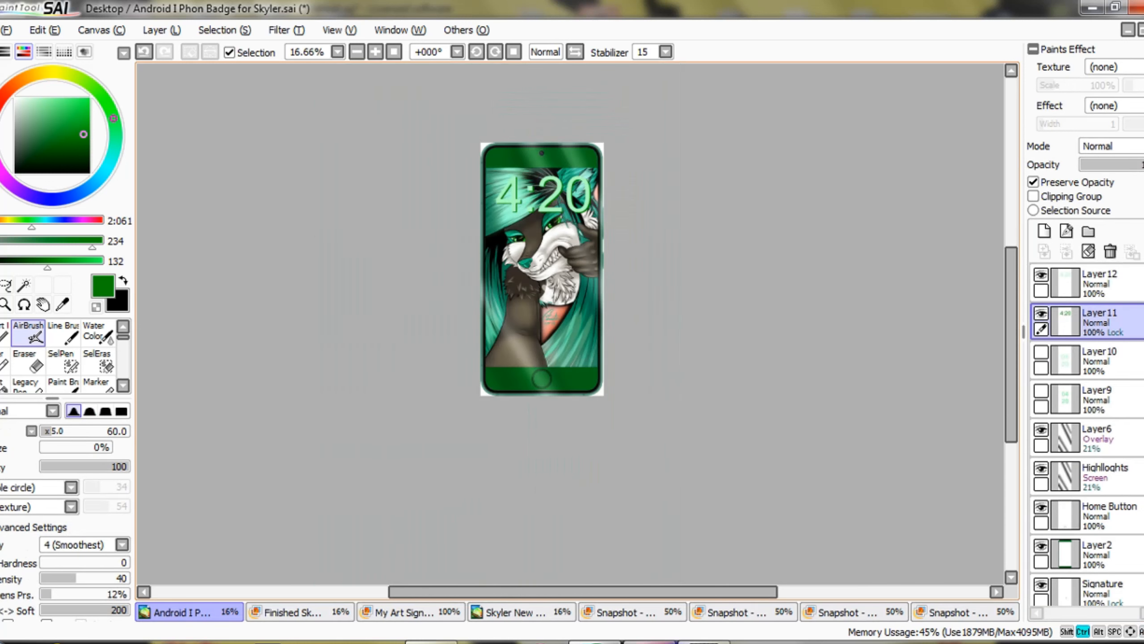
scroll(566, 199, "up", 1)
scroll(566, 205, "up", 1)
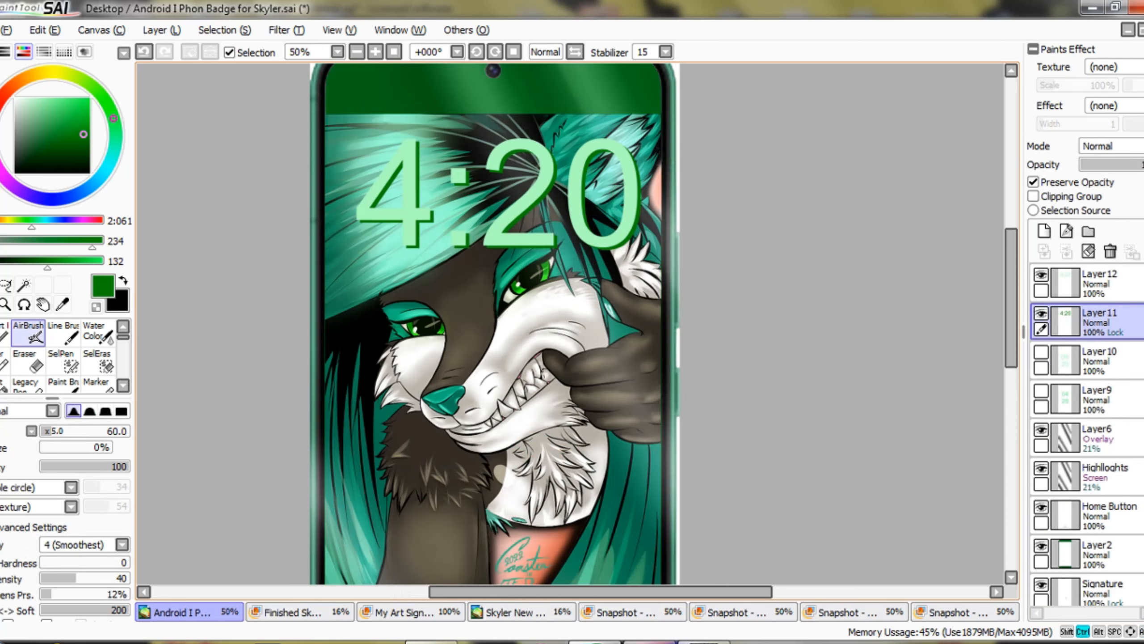
scroll(495, 331, "down", 4)
scroll(496, 331, "up", 4)
left_click(1099, 281)
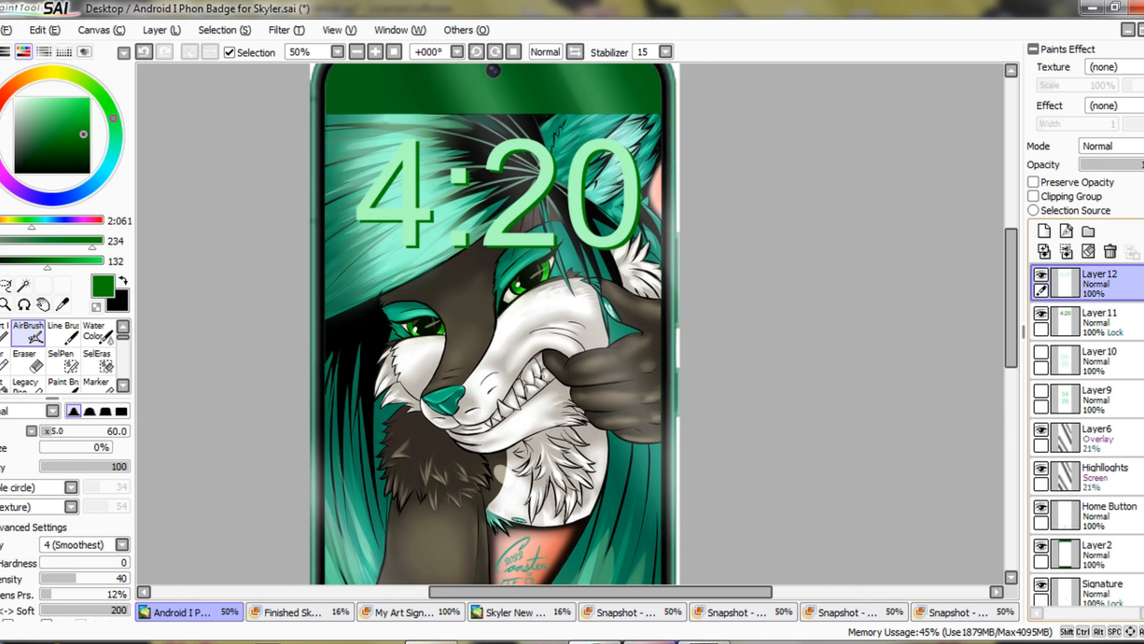
left_click(1041, 328, "ctrl")
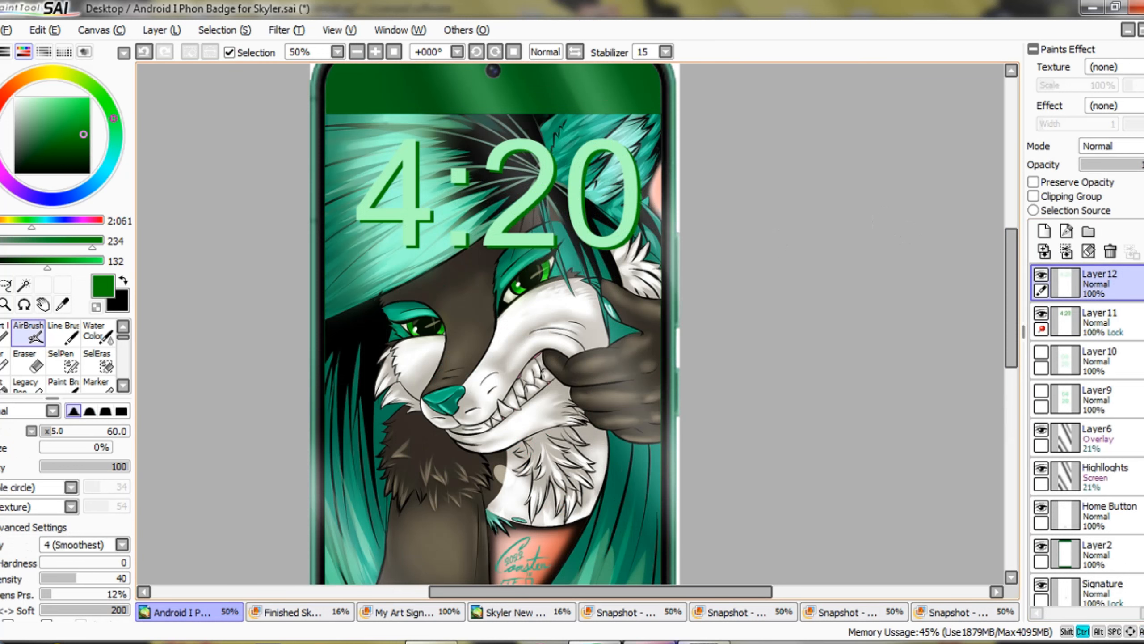
key("ctrl+t")
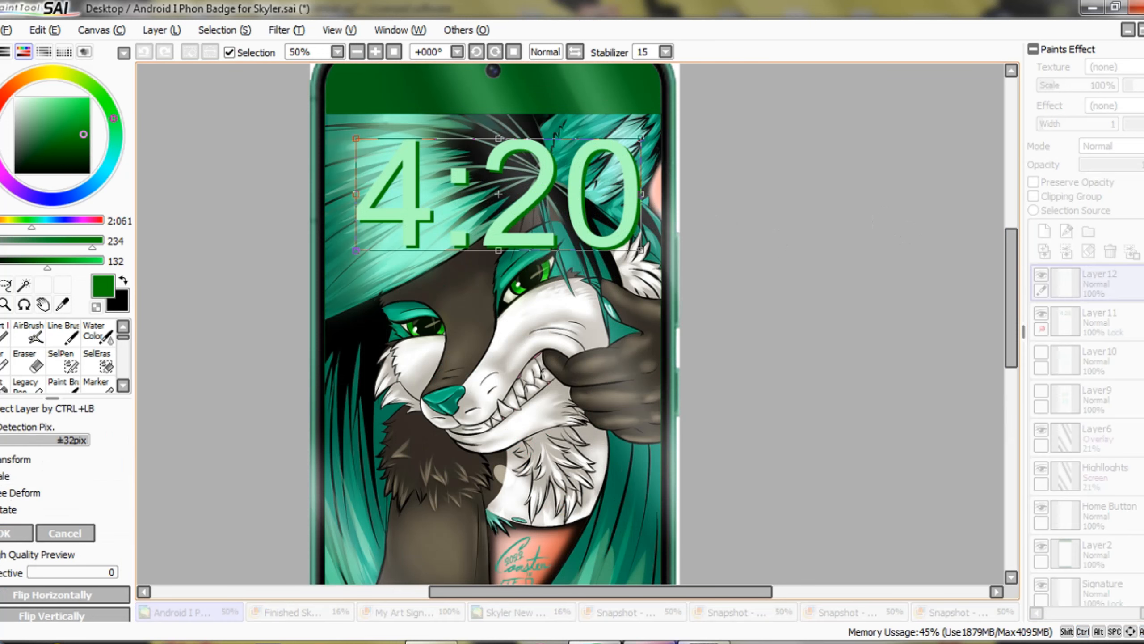
key("Return")
key("ctrl")
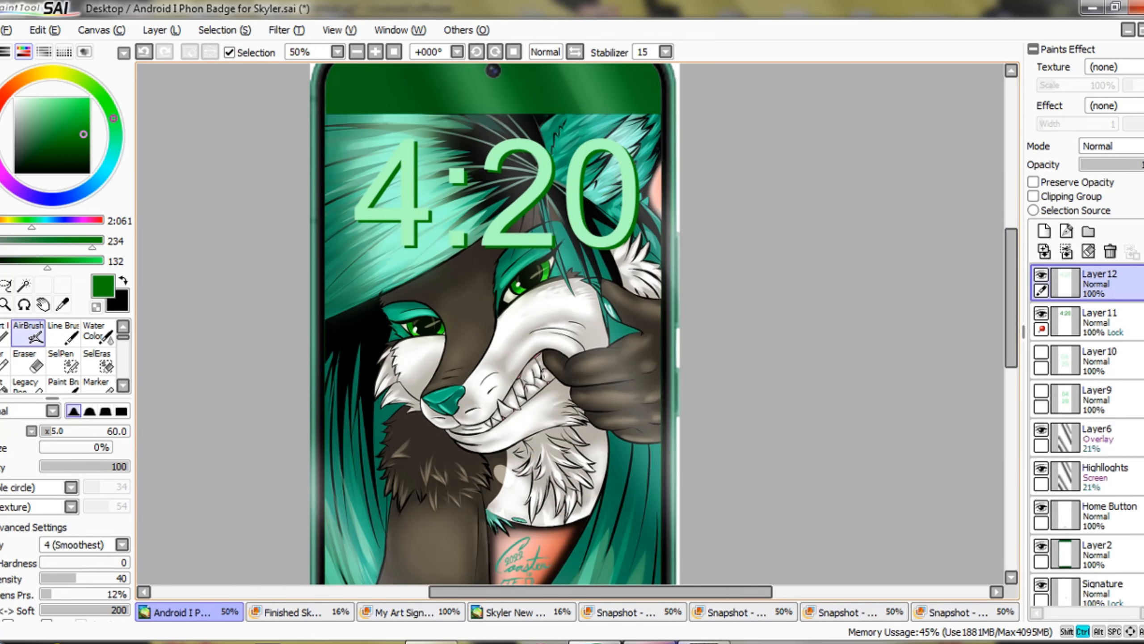
Examine the 4:20 clock at several zoom levels and compare it with and without the dark shadow layer.
scroll(615, 179, "down", 3)
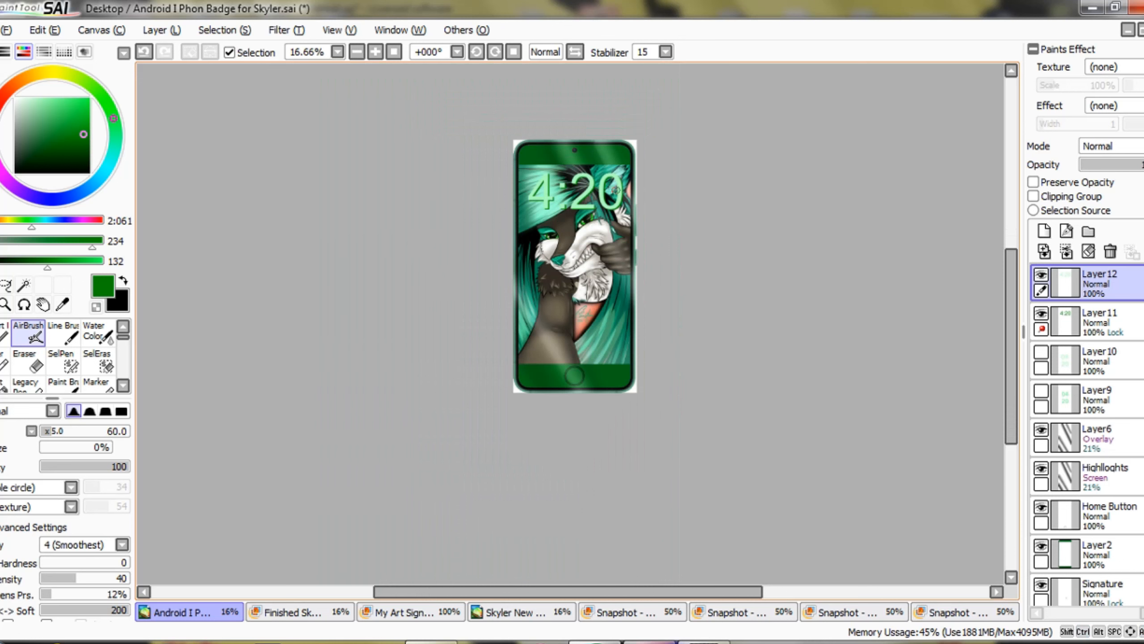
scroll(576, 185, "up", 3)
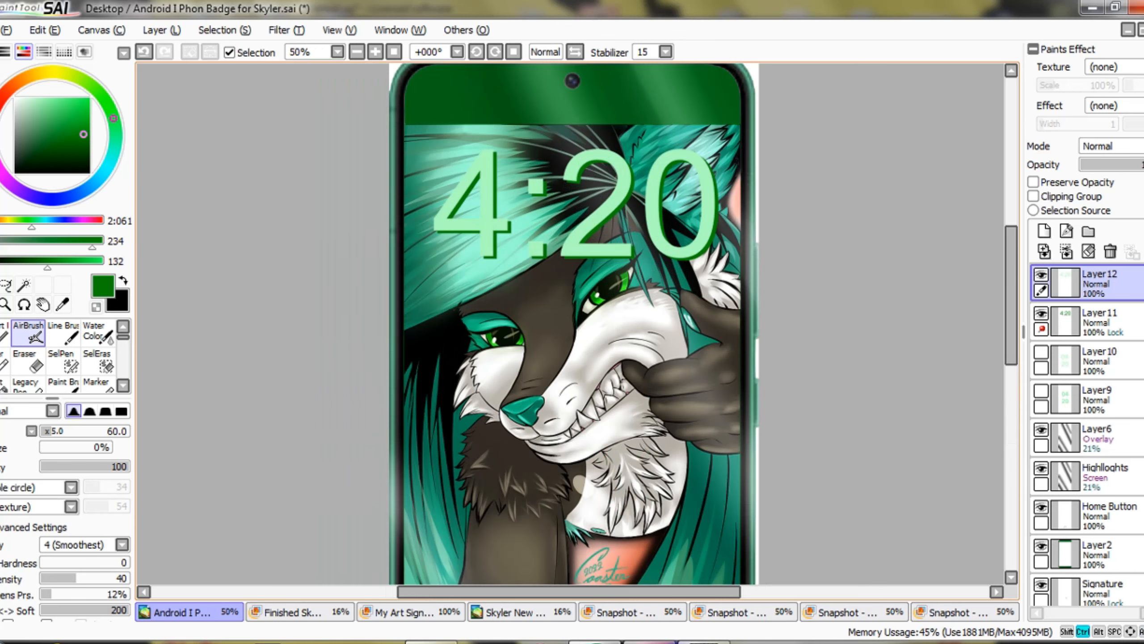
scroll(573, 331, "down", 1)
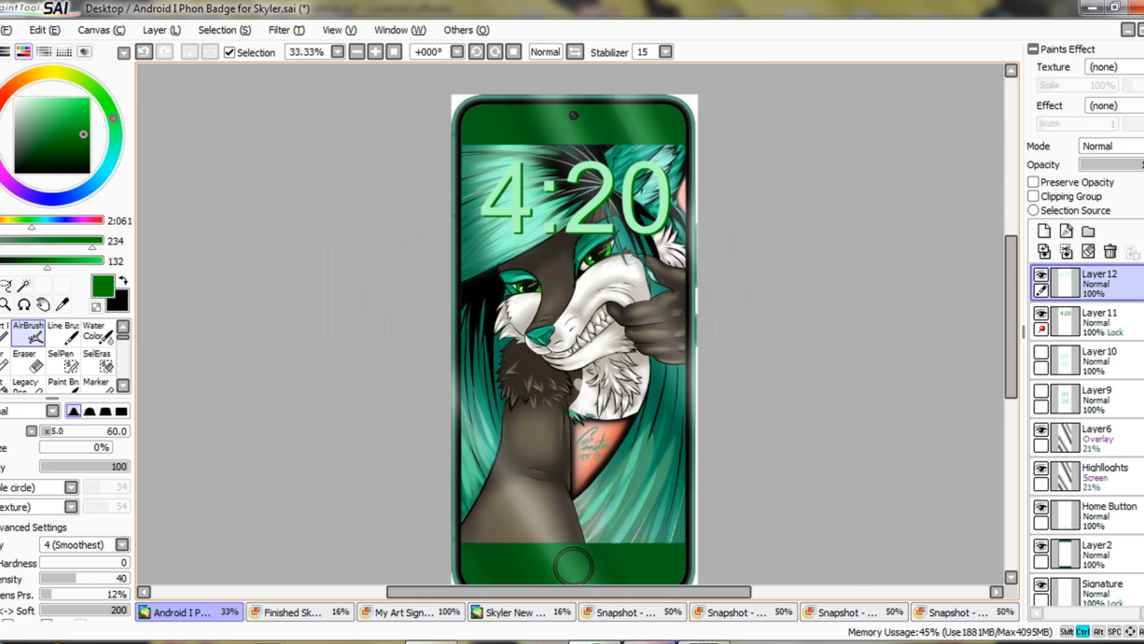
scroll(579, 185, "up", 2)
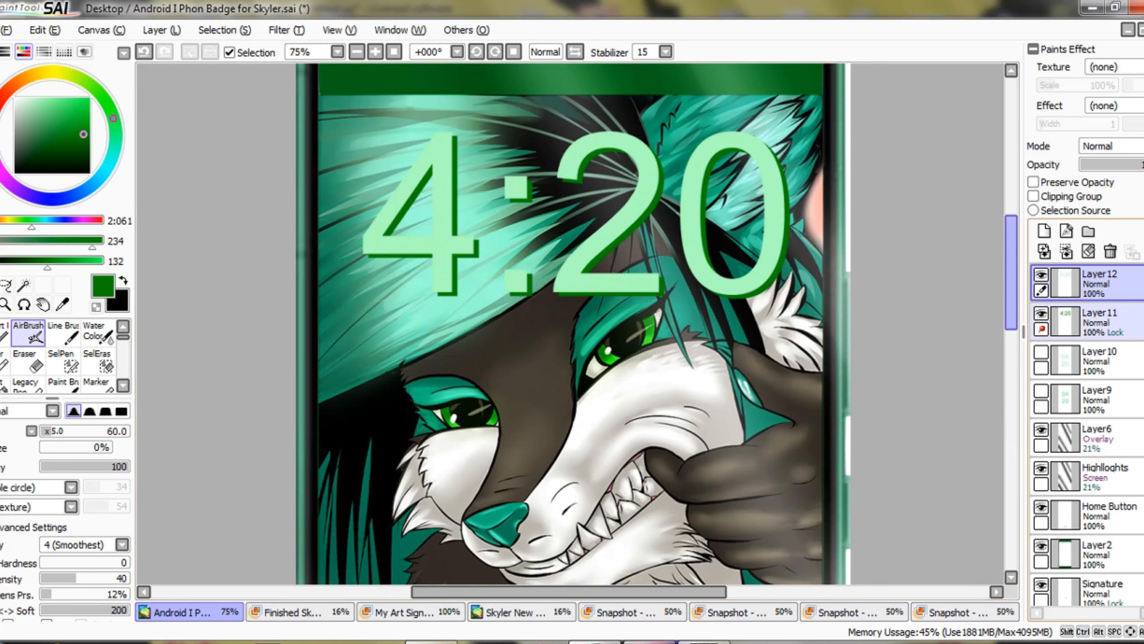
left_click(1040, 313)
left_click(1108, 283)
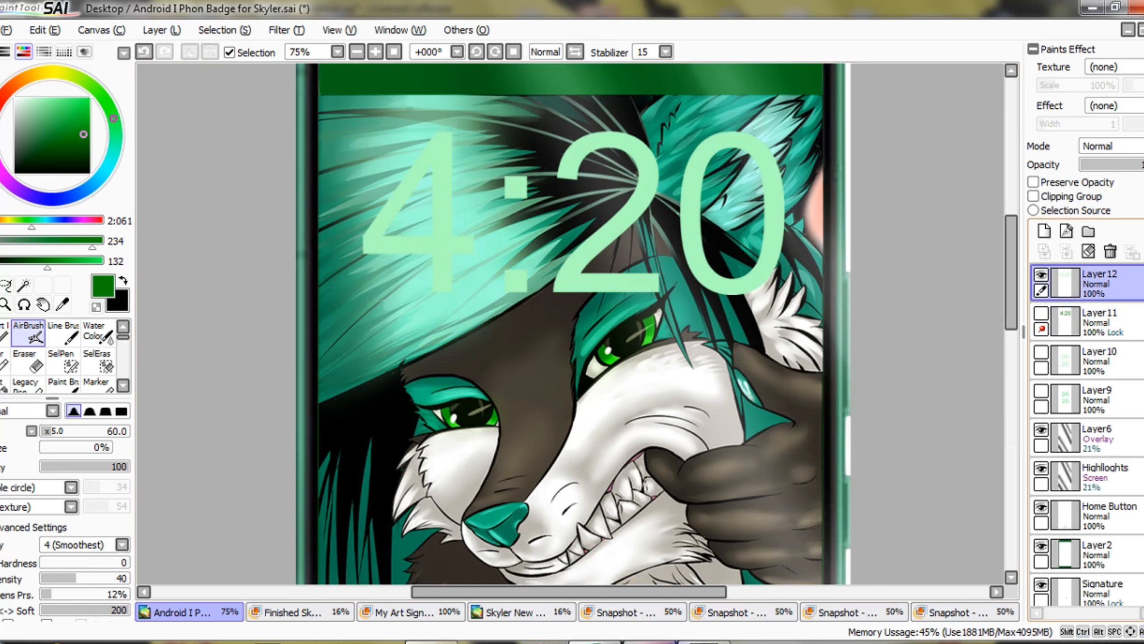
left_click(1040, 314)
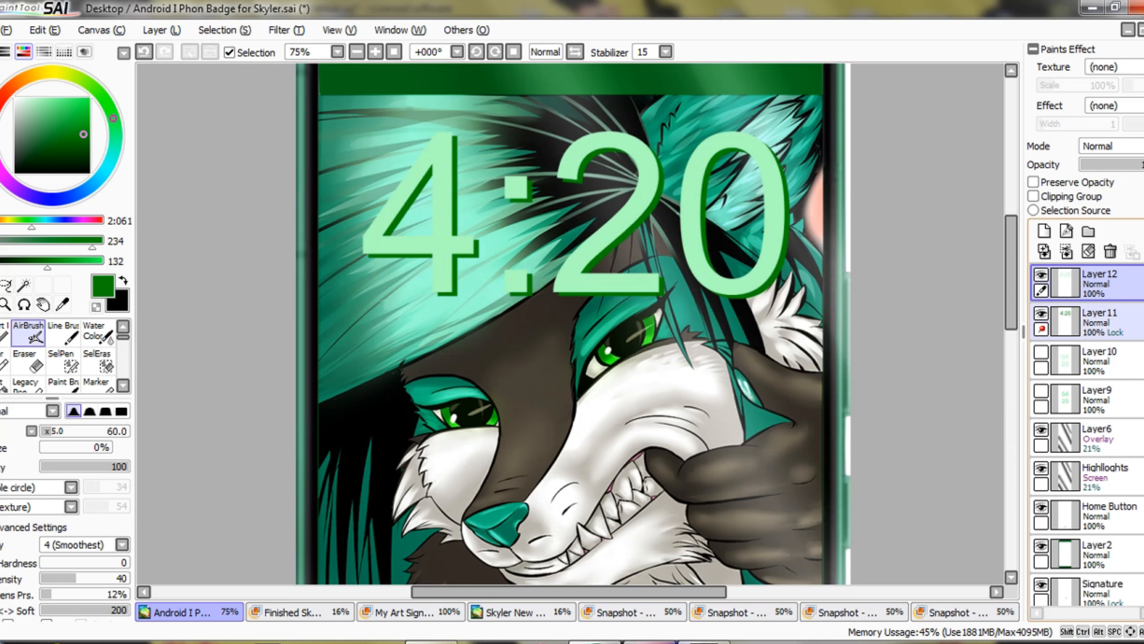
Unlink the Layer11 shadow from the light digits on Layer12.
left_click(1107, 361)
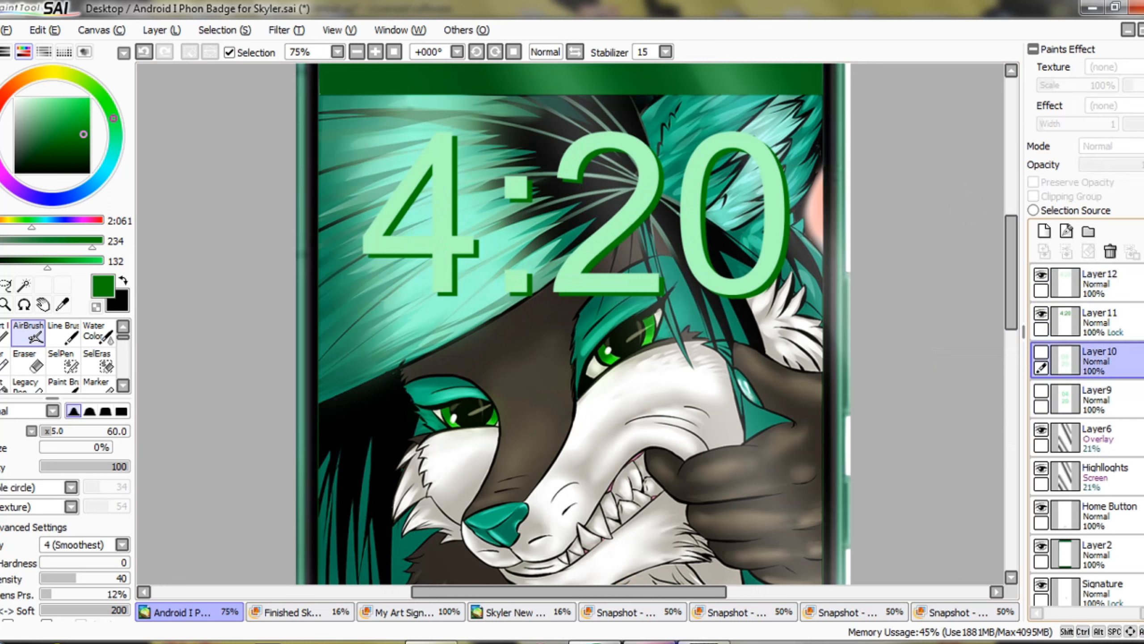
left_click(1108, 322)
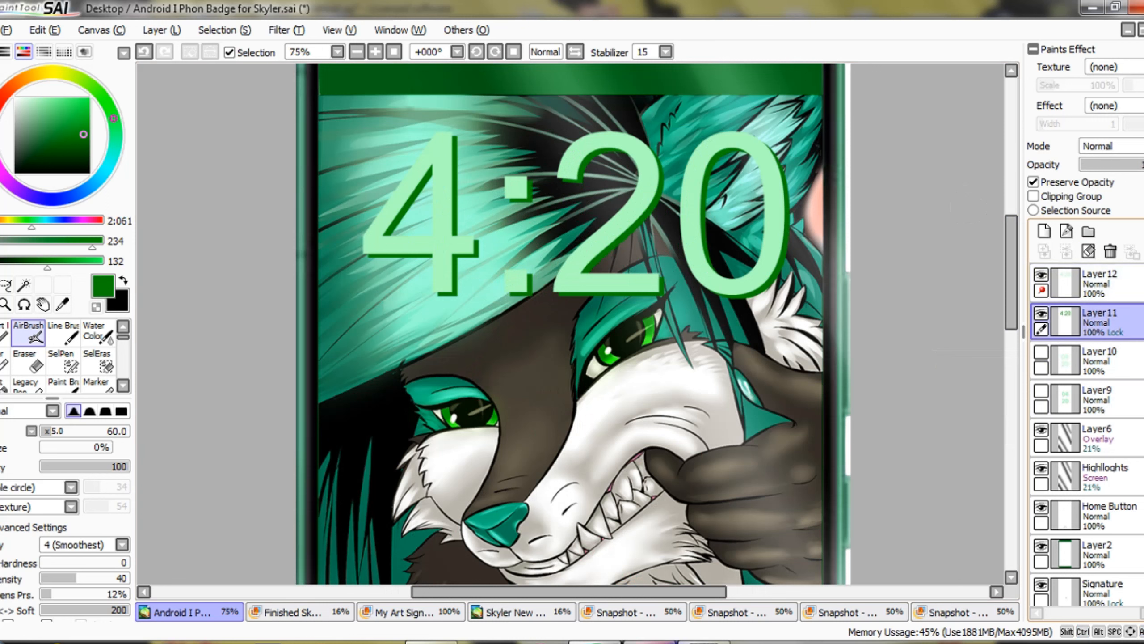
left_click(1103, 283)
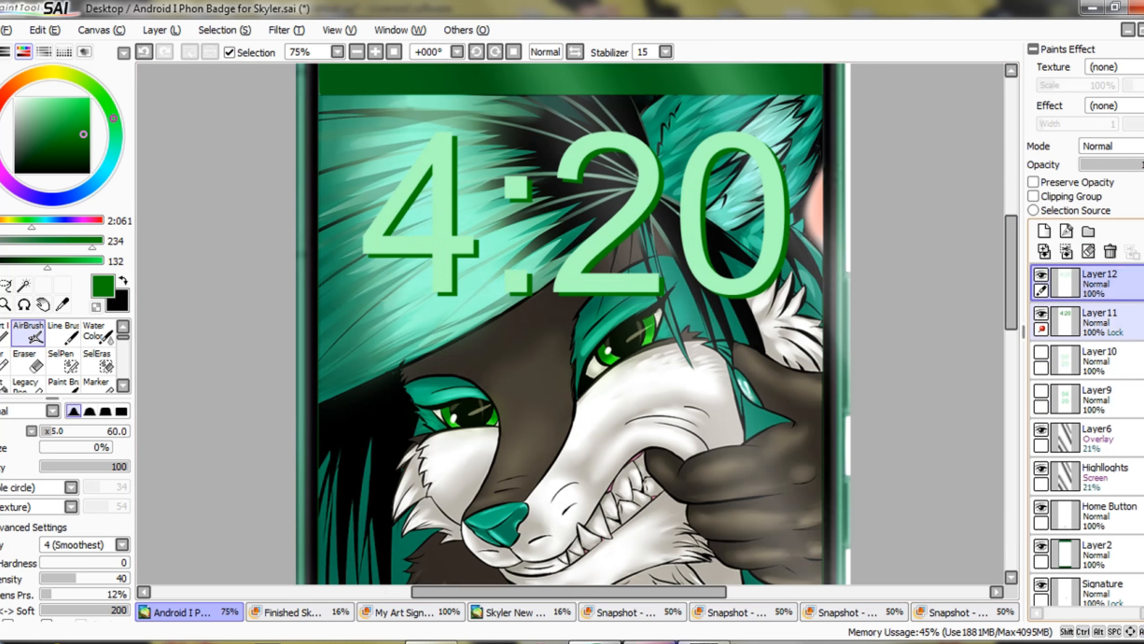
left_click(1041, 329)
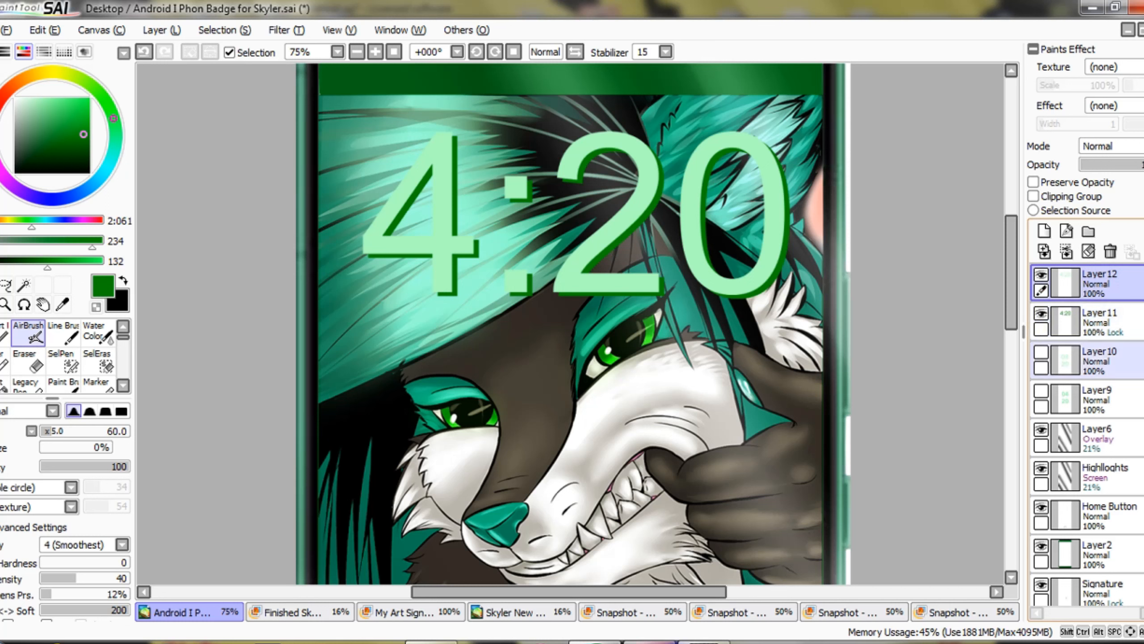
left_click(1103, 322)
left_click(1108, 283)
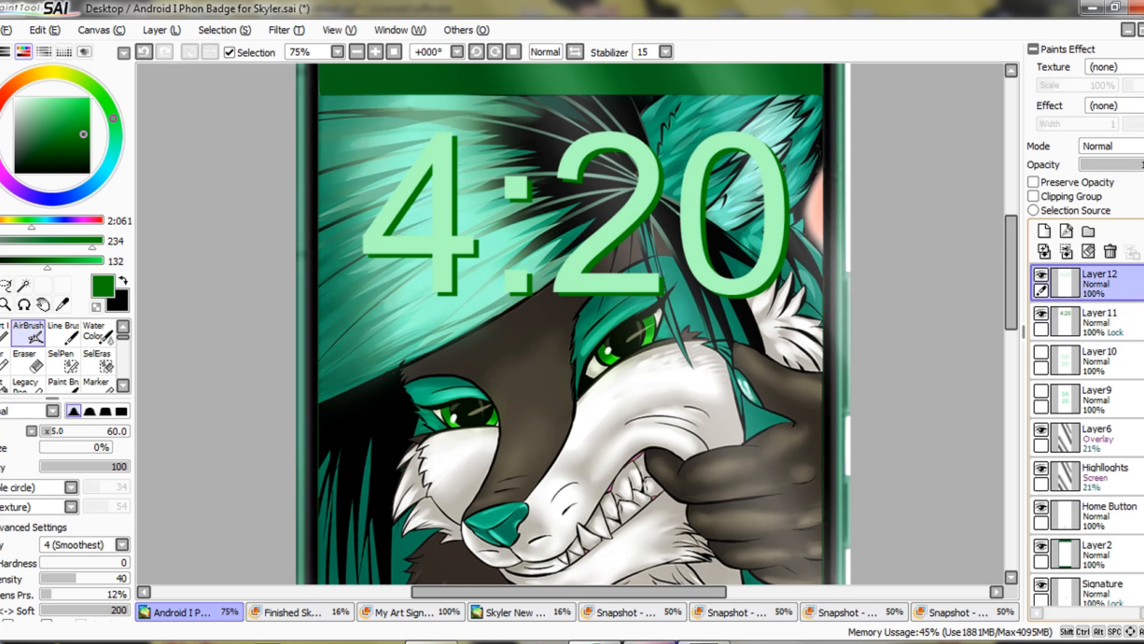
left_click(1108, 321)
left_click(1108, 283)
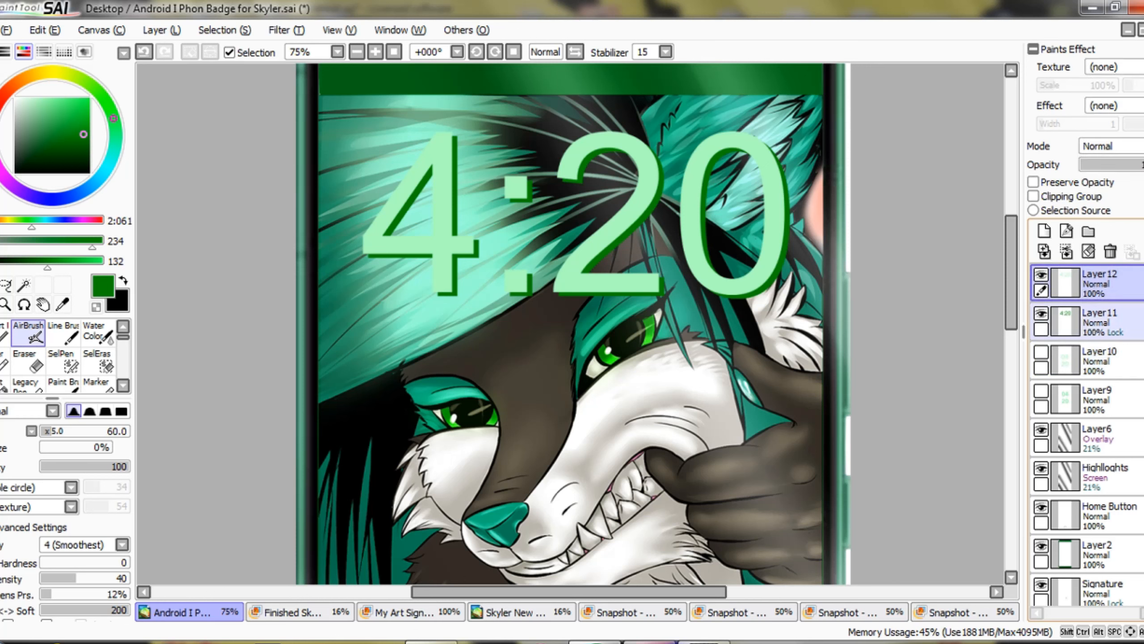
left_click(1108, 321)
left_click(1108, 283)
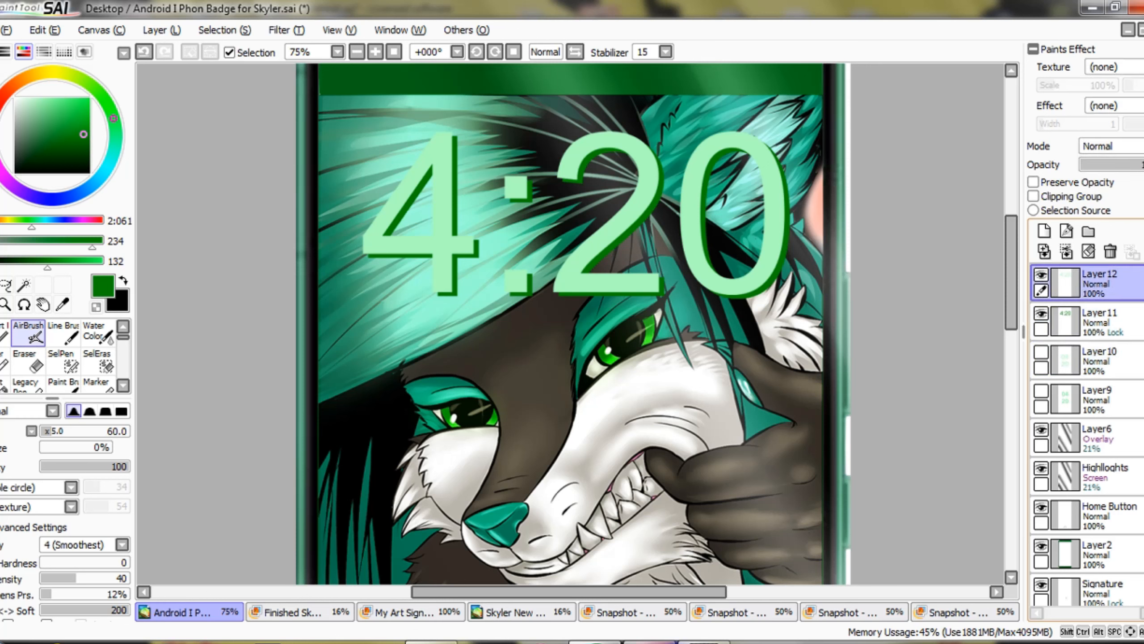
left_click(1108, 322)
left_click(1103, 361)
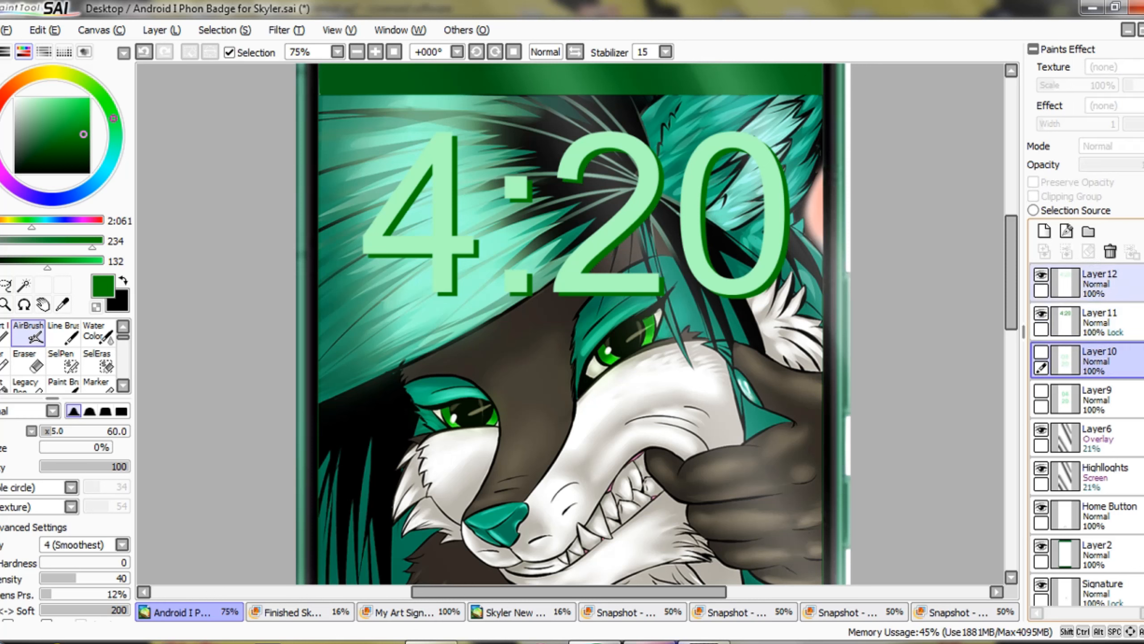
left_click(1104, 284)
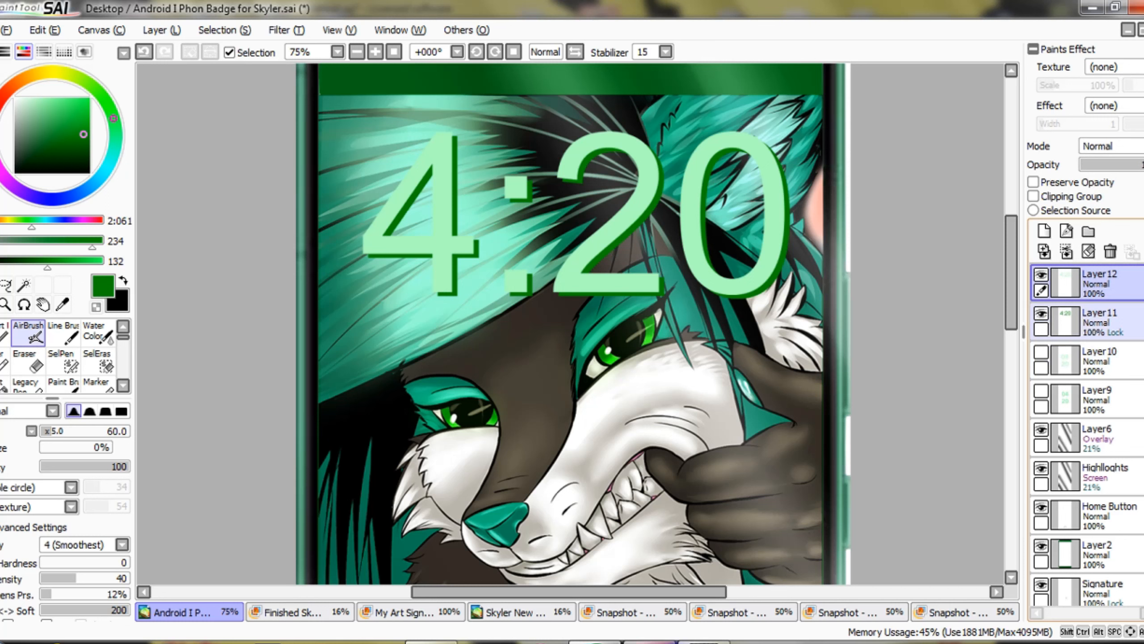
Darken the green to saturation 237 and value 117 and refill the shadow digits on Layer11 with it.
left_click(1103, 323)
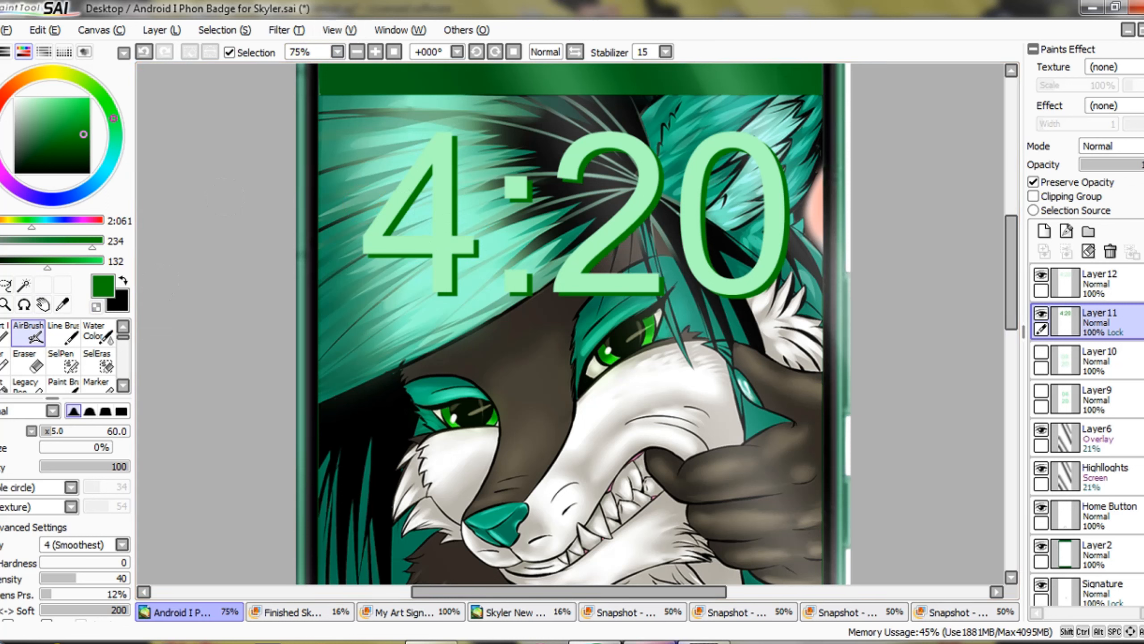
left_click_drag(83, 133, 84, 138)
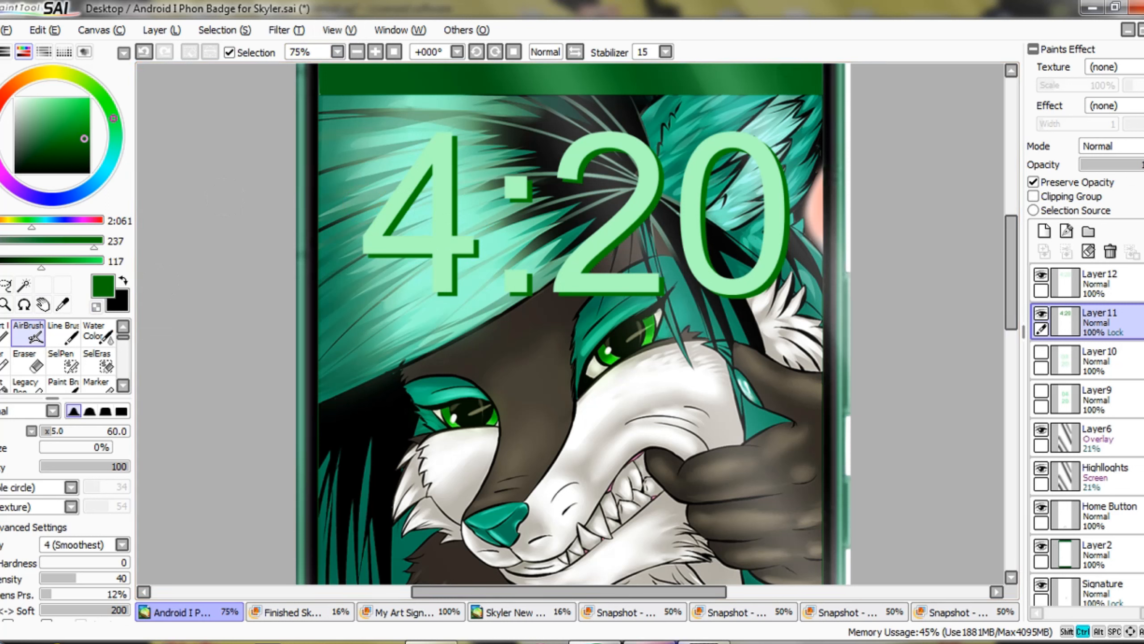
key("ctrl+f")
key("ctrl")
scroll(570, 324, "down", 6)
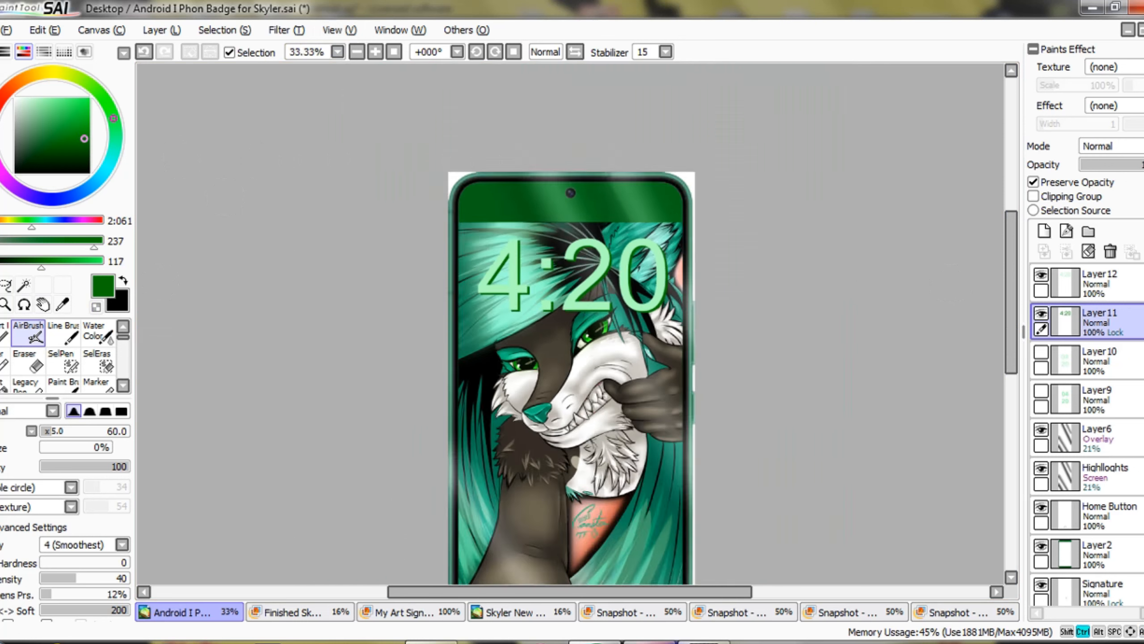
Examine the 4:20 clock with its darkened shadow and the lower part of the phone badge at several zoom levels.
scroll(570, 324, "up", 3)
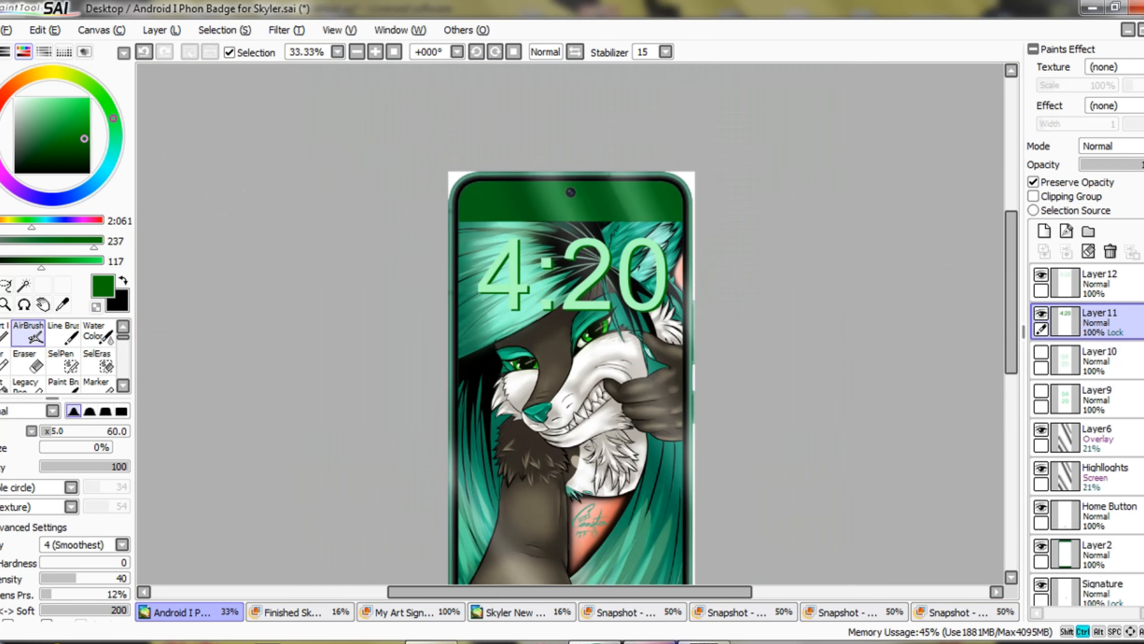
scroll(570, 323, "down", 2)
scroll(570, 324, "up", 2)
scroll(570, 324, "up", 1)
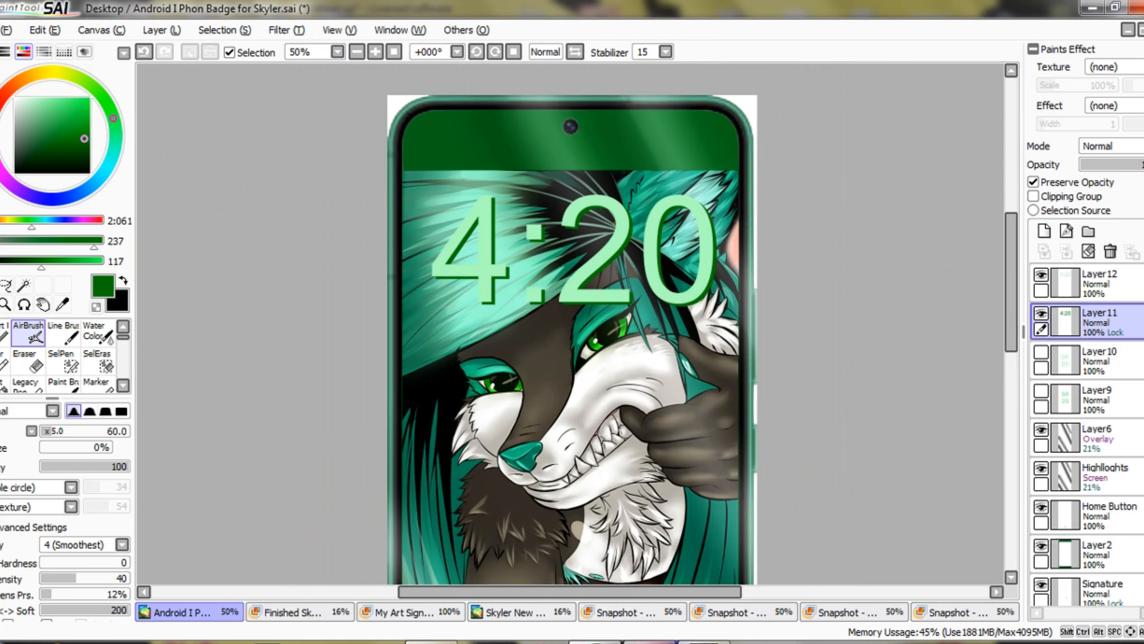
scroll(311, 75, "down", 3)
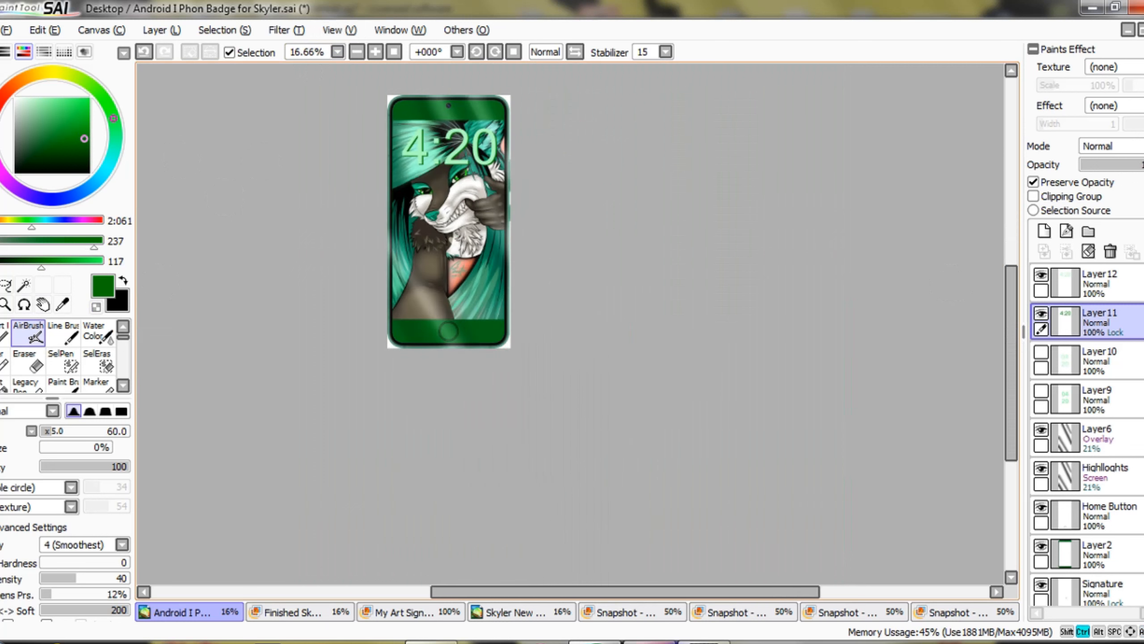
scroll(314, 75, "up", 2)
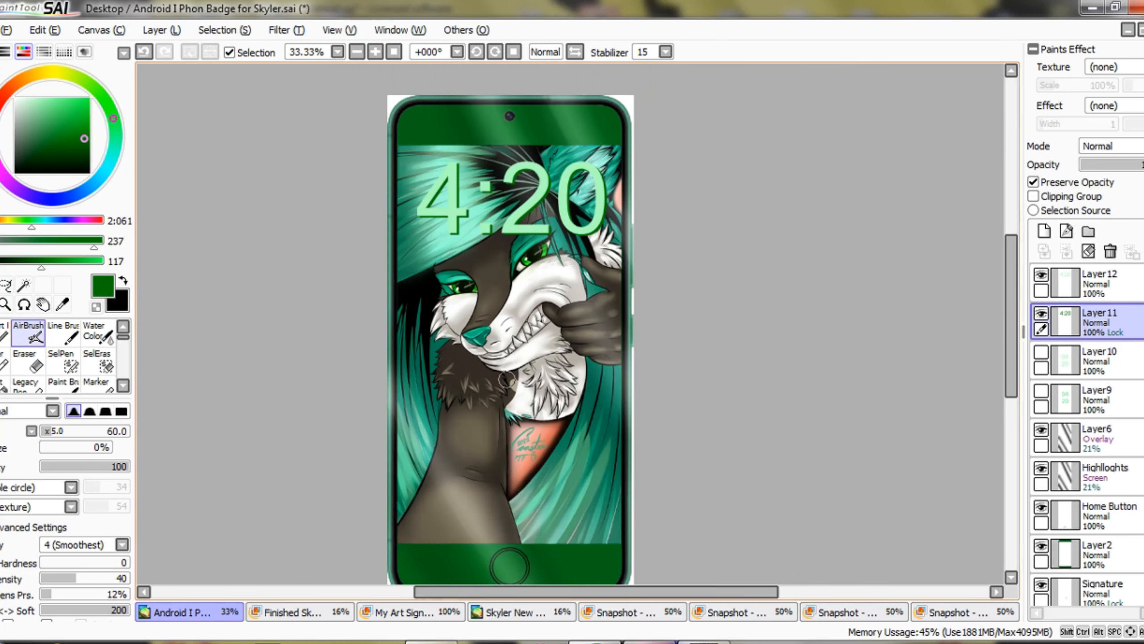
key("space")
left_click_drag(514, 323, 521, 201)
key("space")
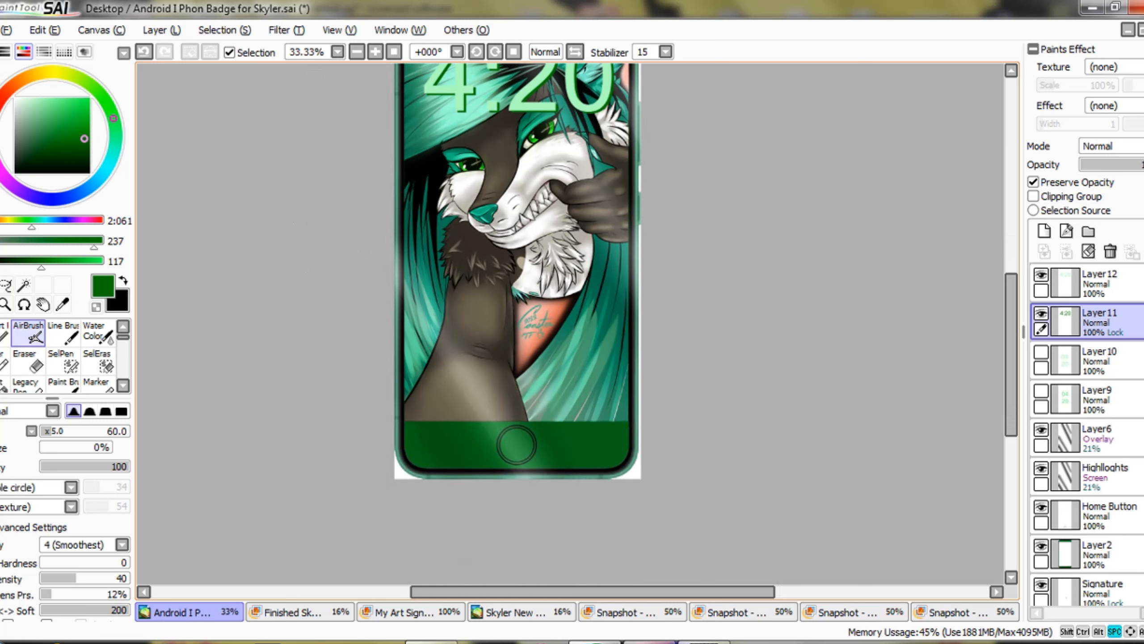
left_click_drag(508, 372, 511, 358)
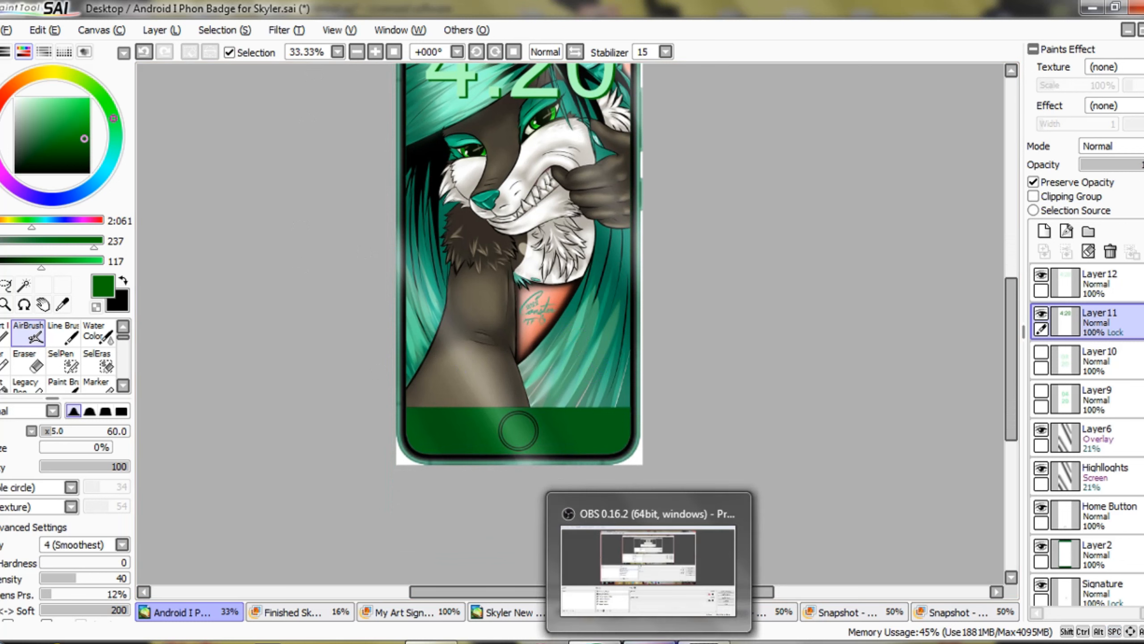
Switch to VideoPad and add a new Simple Text Overlay title clip.
left_click(703, 643)
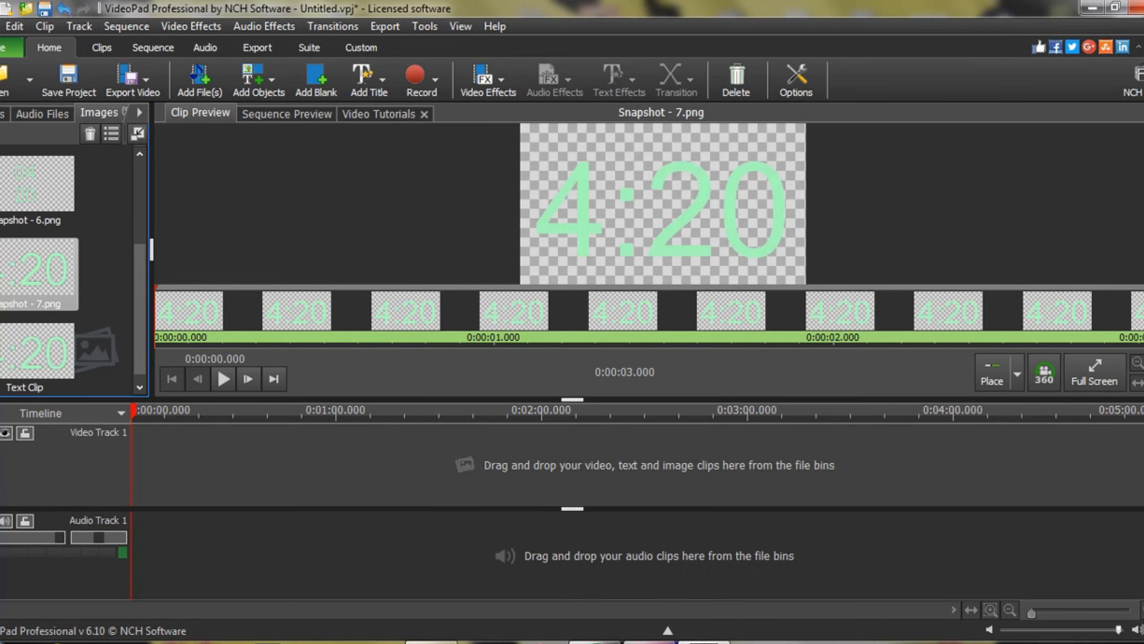
left_click(151, 465)
left_click_drag(151, 412, 132, 411)
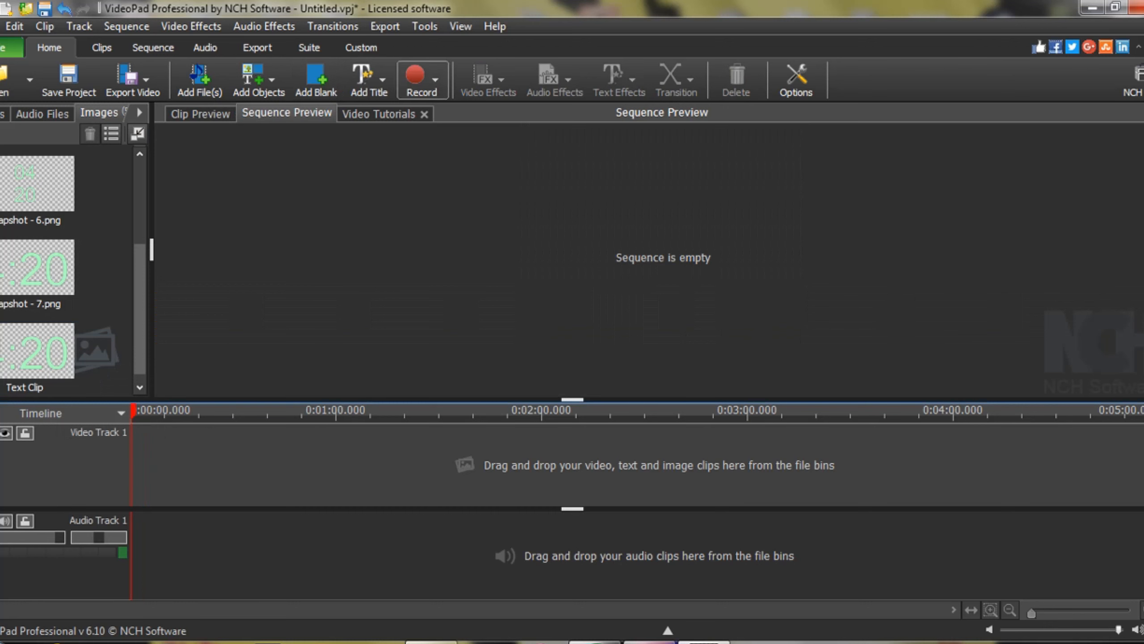
left_click(364, 77)
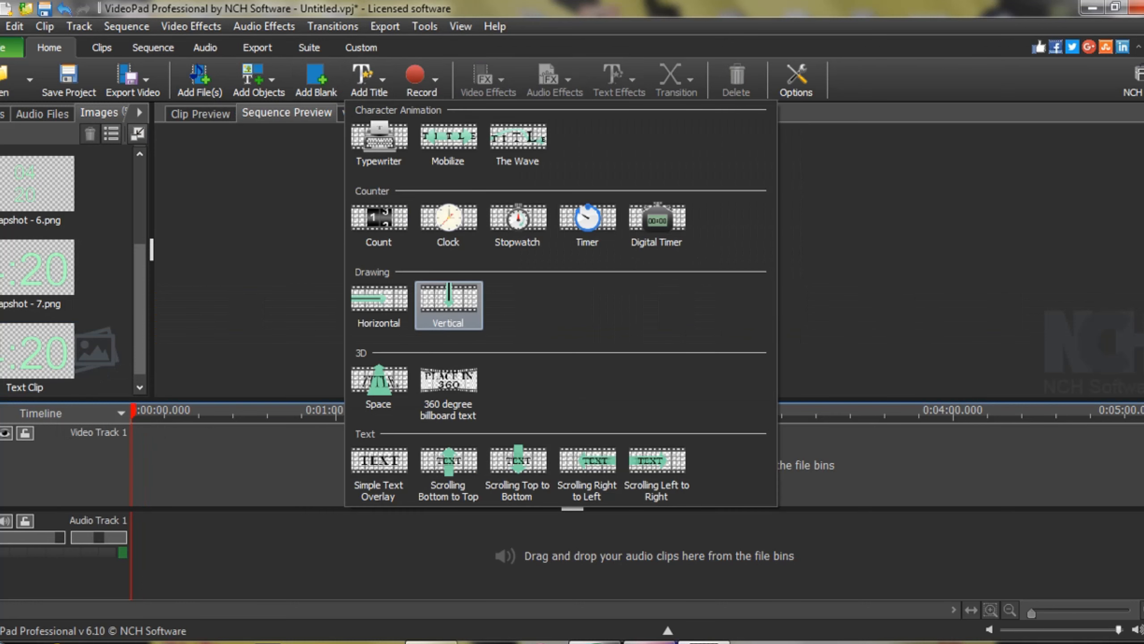
left_click(378, 465)
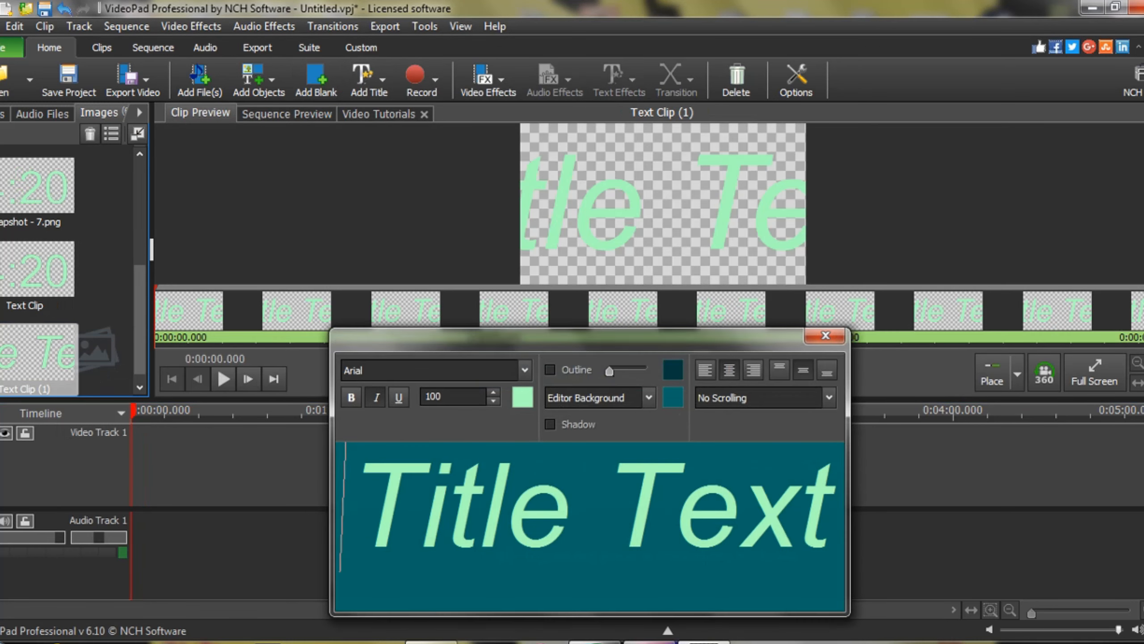
Replace the placeholder title text with "SWIPE".
key("ctrl+a")
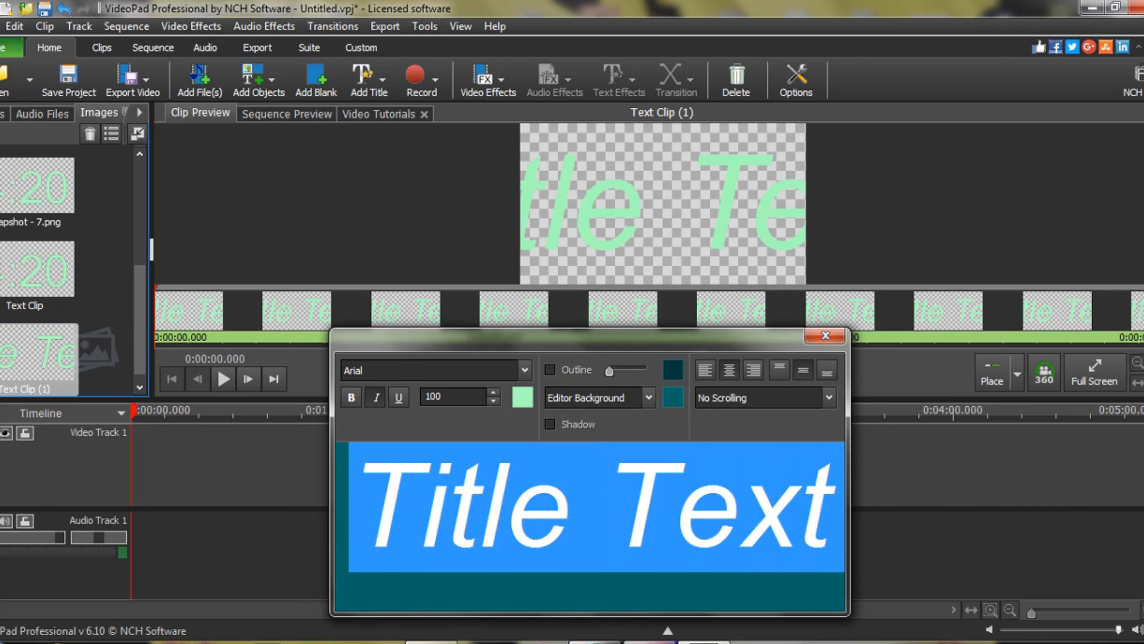
type("SWI")
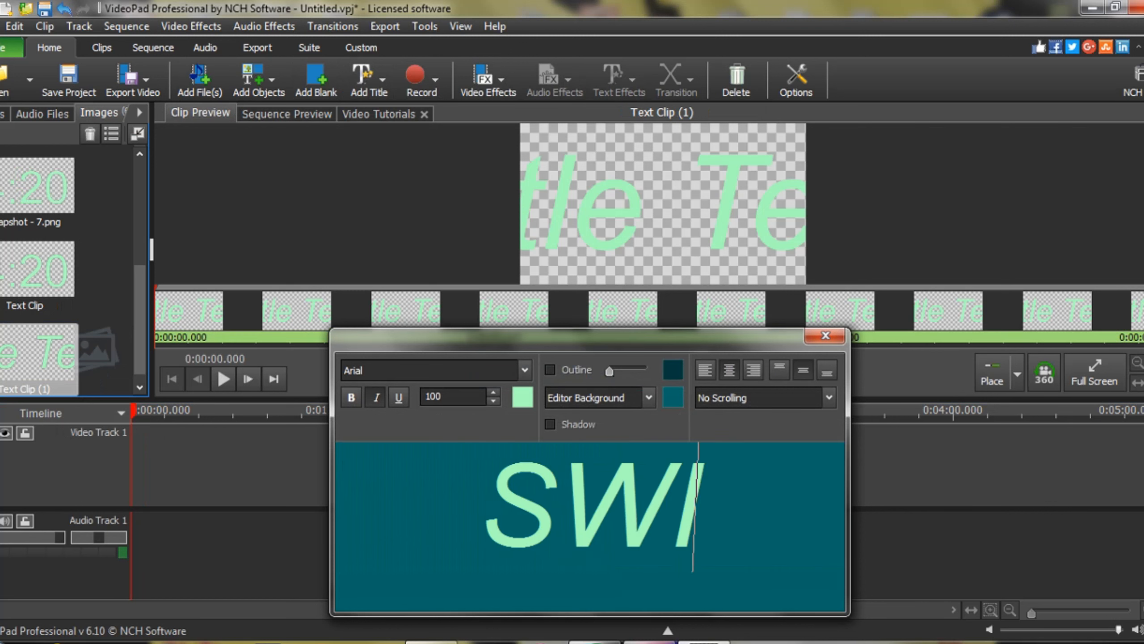
type("PE")
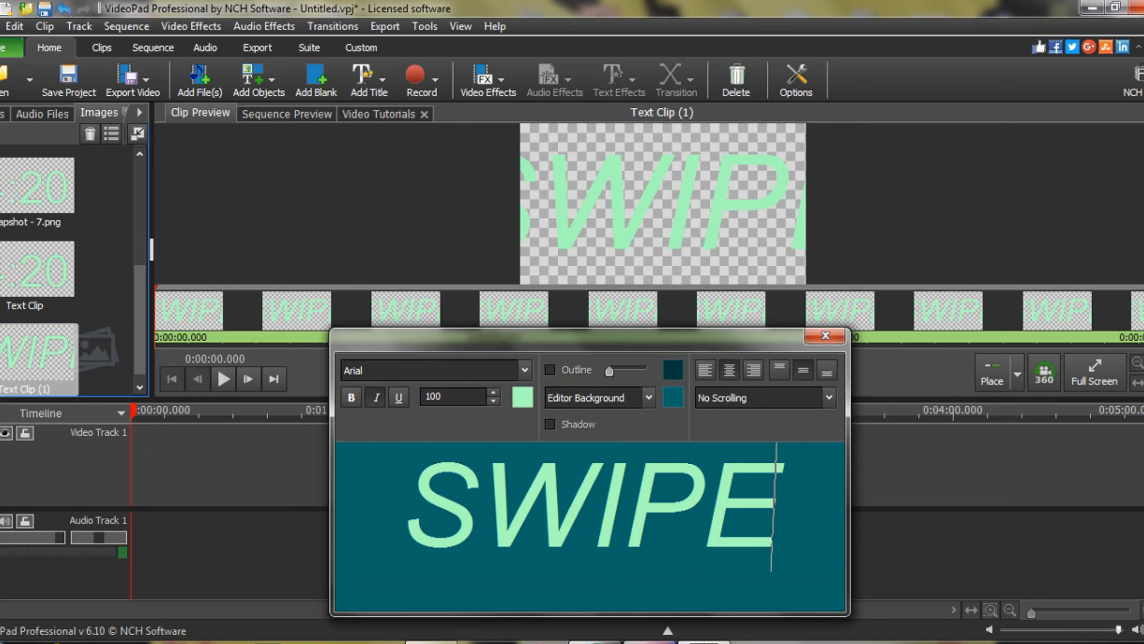
key("BackSpace")
key("BackSpace")
key("BackSpace")
key("BackSpace")
key("BackSpace")
type("TO")
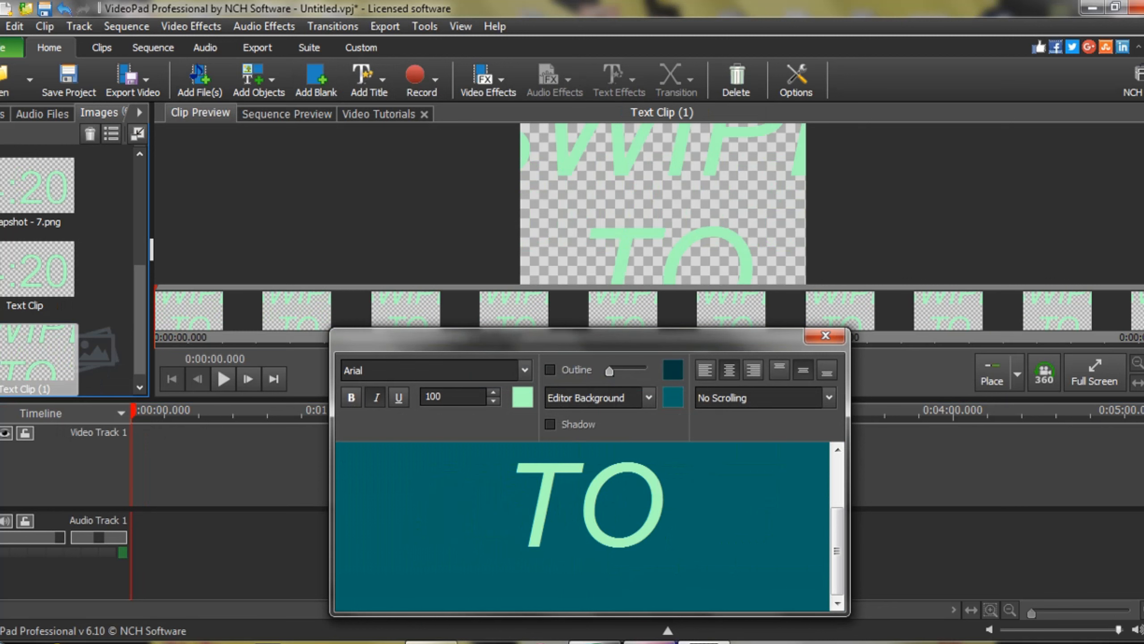
key("BackSpace")
key("BackSpace")
key("BackSpace")
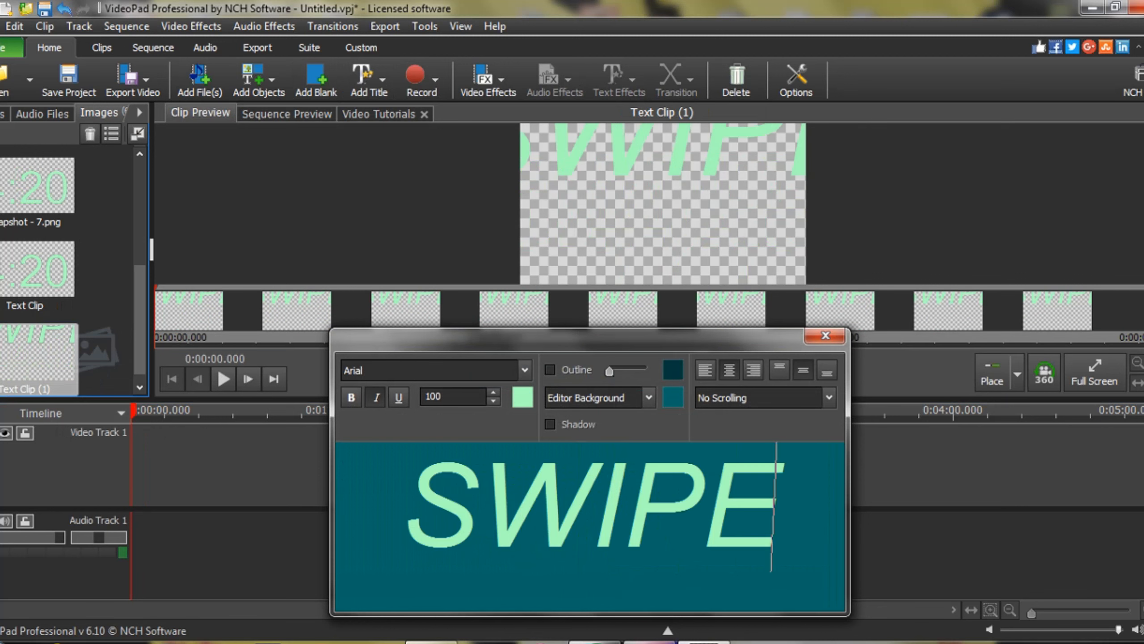
Add "TO" after "SWIPE" on the first line and write "UNLOCK" on a second line.
type("TO")
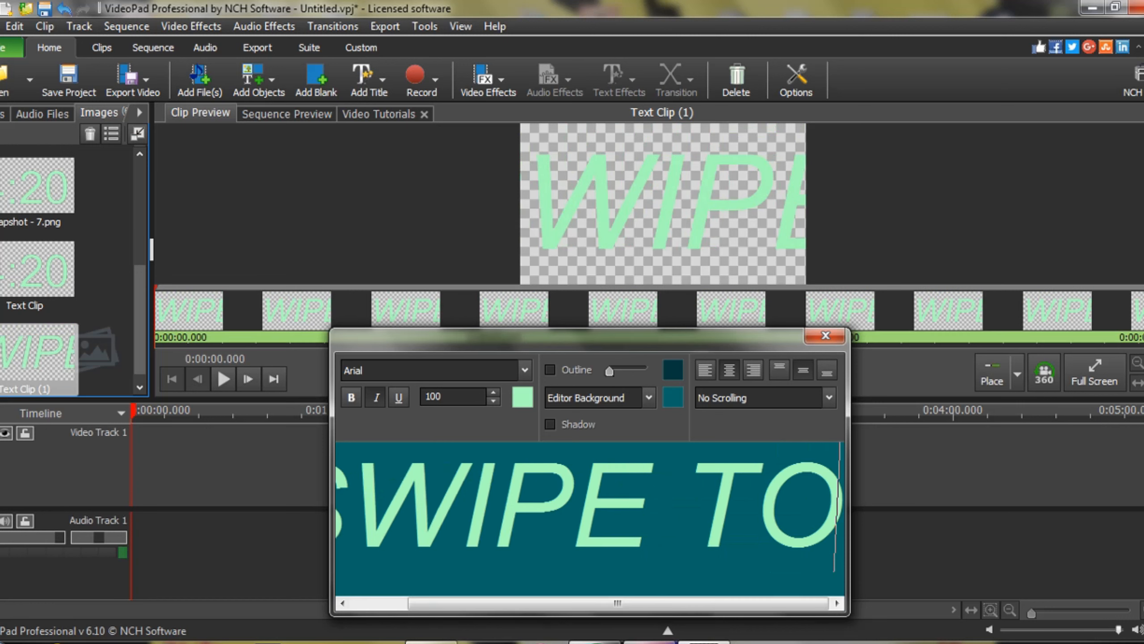
key("Return")
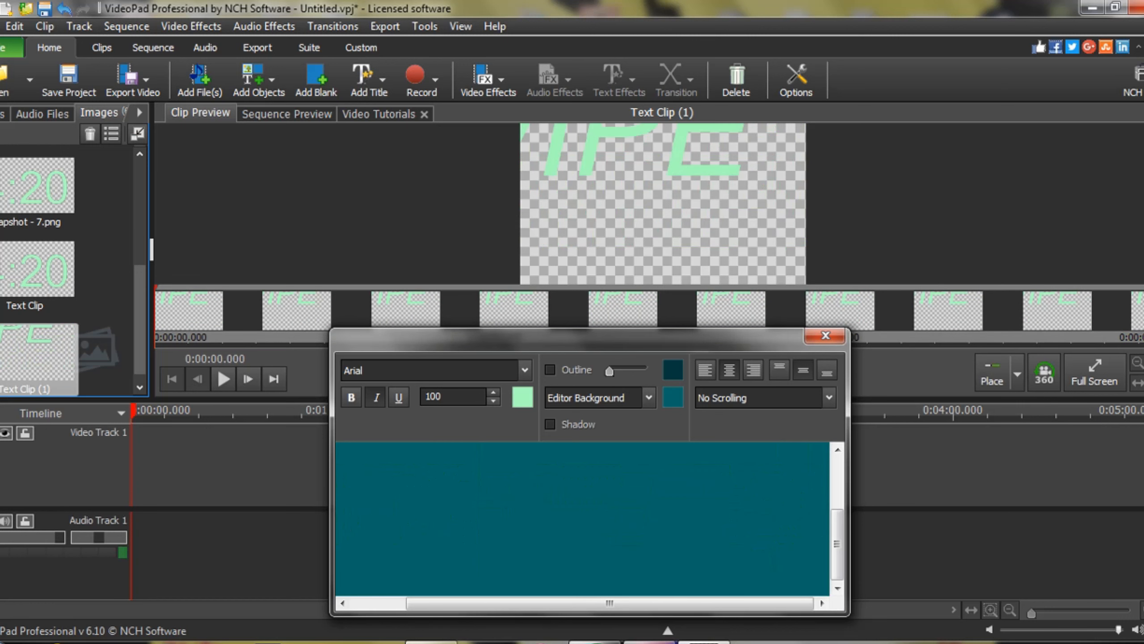
type("U")
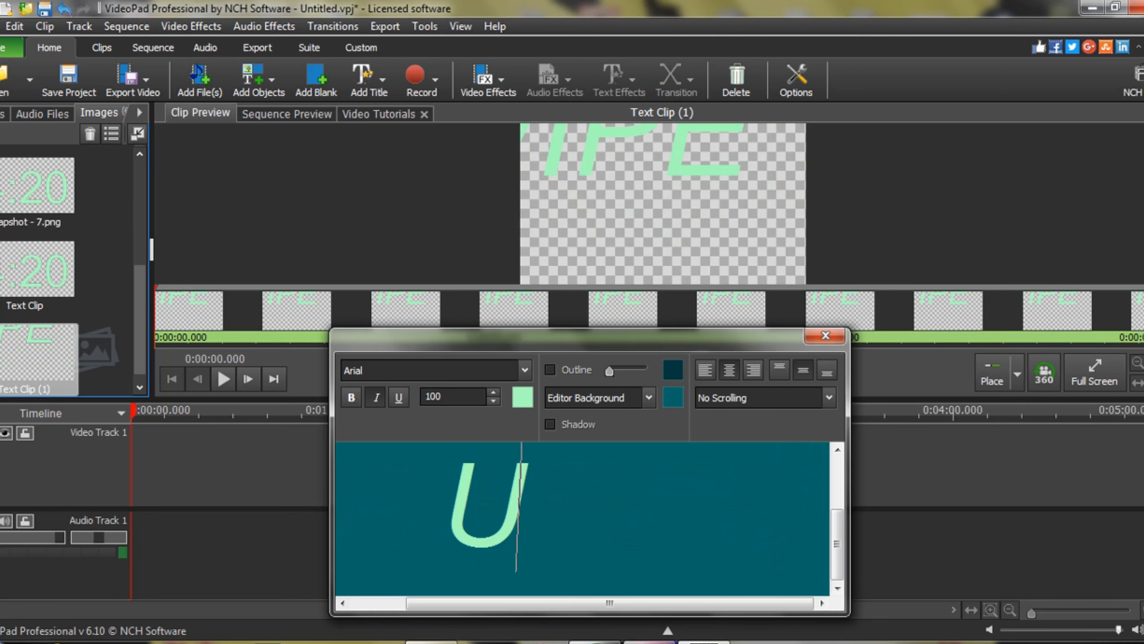
type("NLOCK")
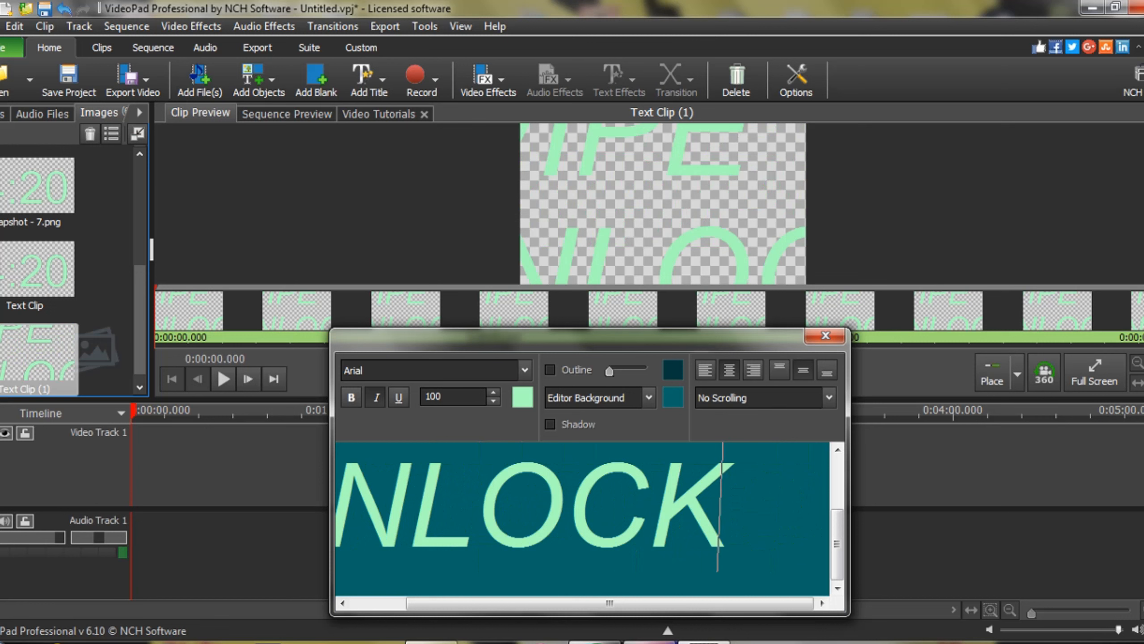
Set the font size of the whole "SWIPE TO UNLOCK" title to 31.
key("ctrl+a")
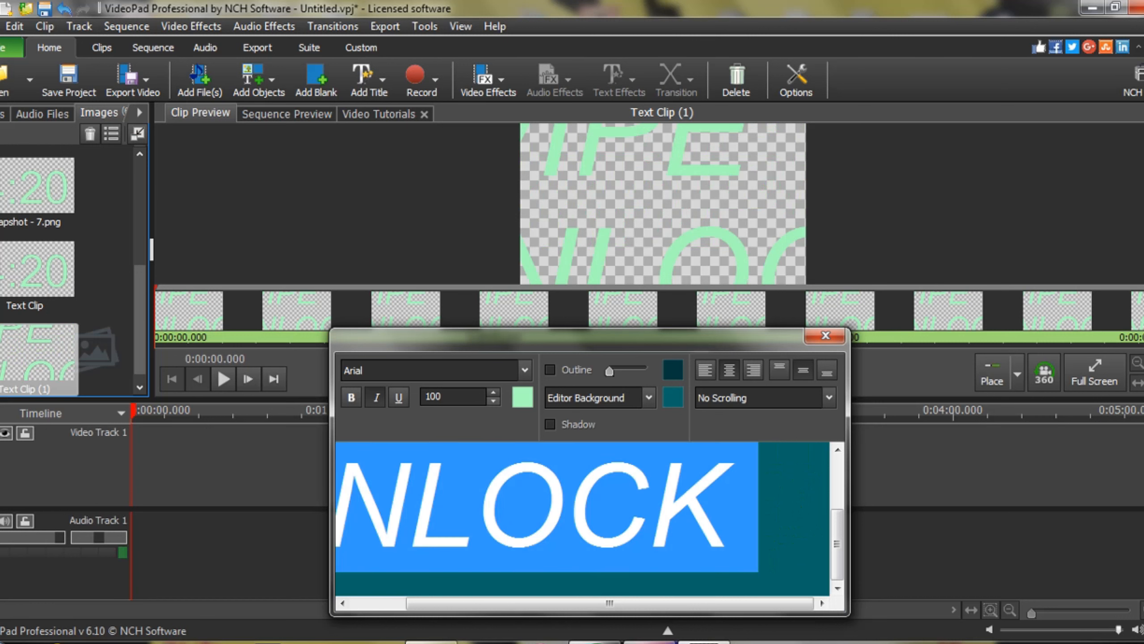
left_click(493, 401)
left_click(493, 400)
left_click(493, 400)
left_click(493, 400)
left_click(494, 401)
left_click(494, 400)
left_click(493, 400)
left_click(493, 400)
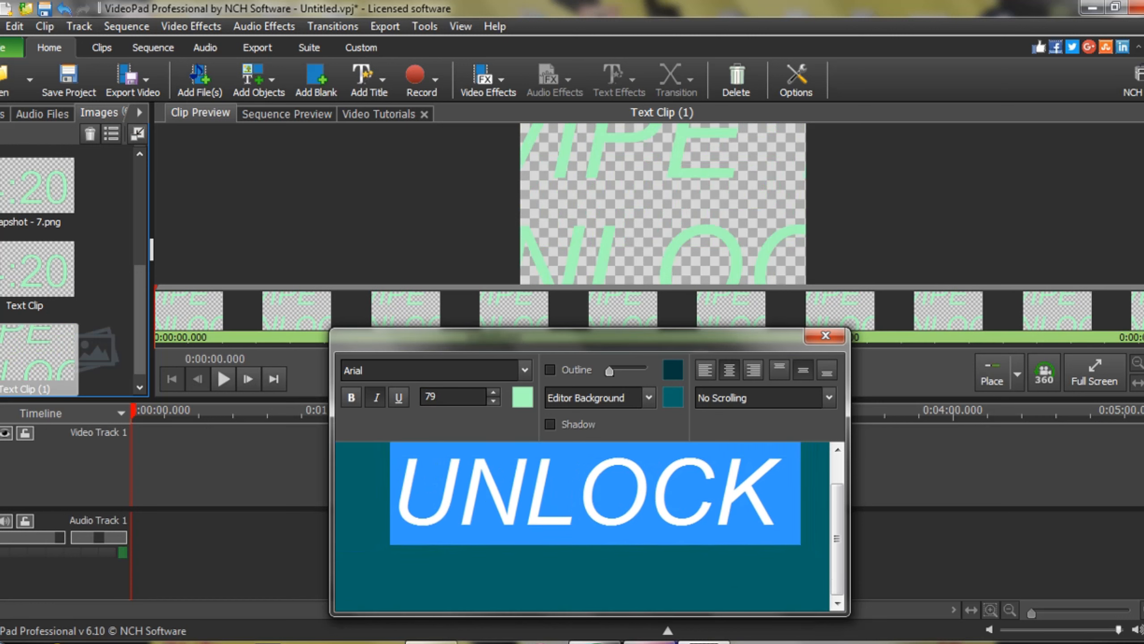
left_click(493, 401)
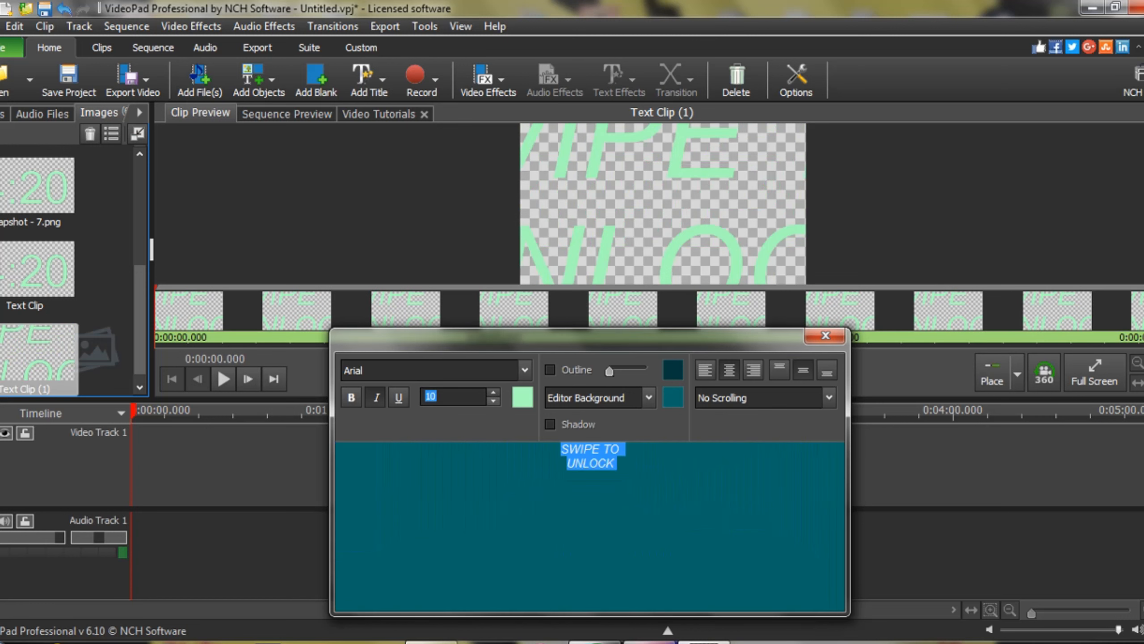
type("16")
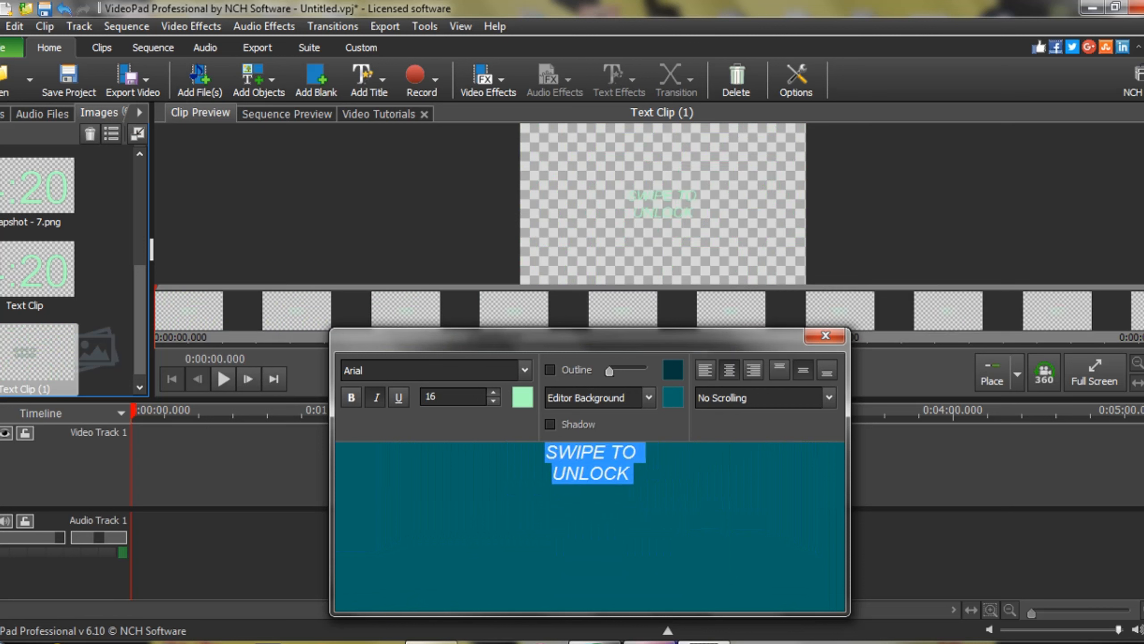
left_click(494, 392)
left_click(494, 391)
left_click(493, 392)
left_click(493, 392)
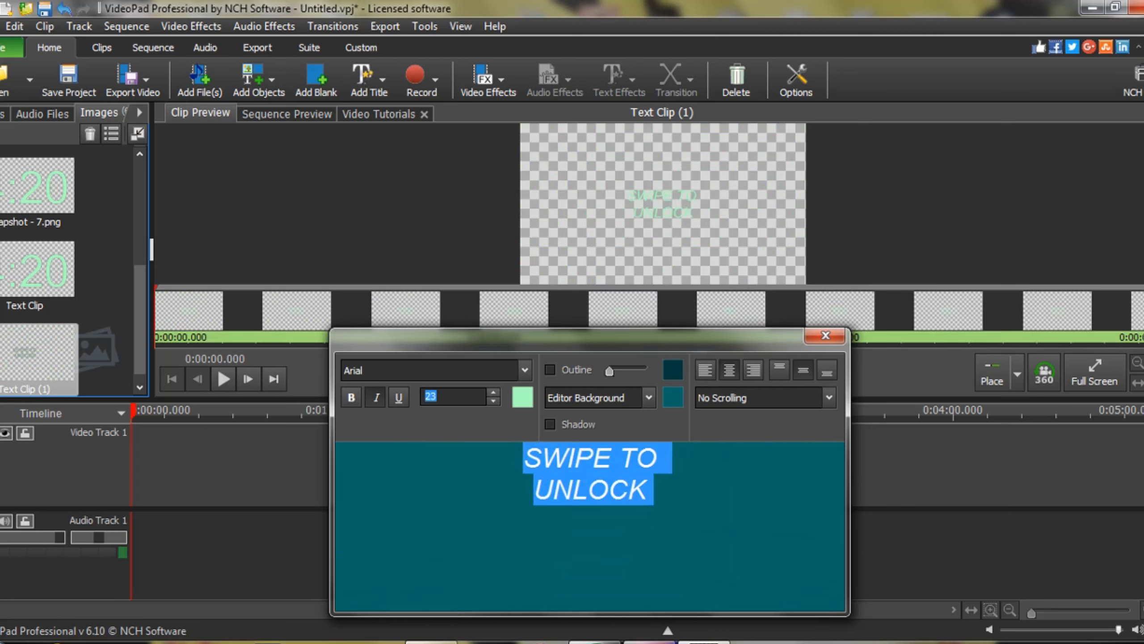
left_click(494, 391)
left_click(493, 392)
left_click(494, 391)
left_click(493, 392)
left_click(493, 391)
left_click(493, 392)
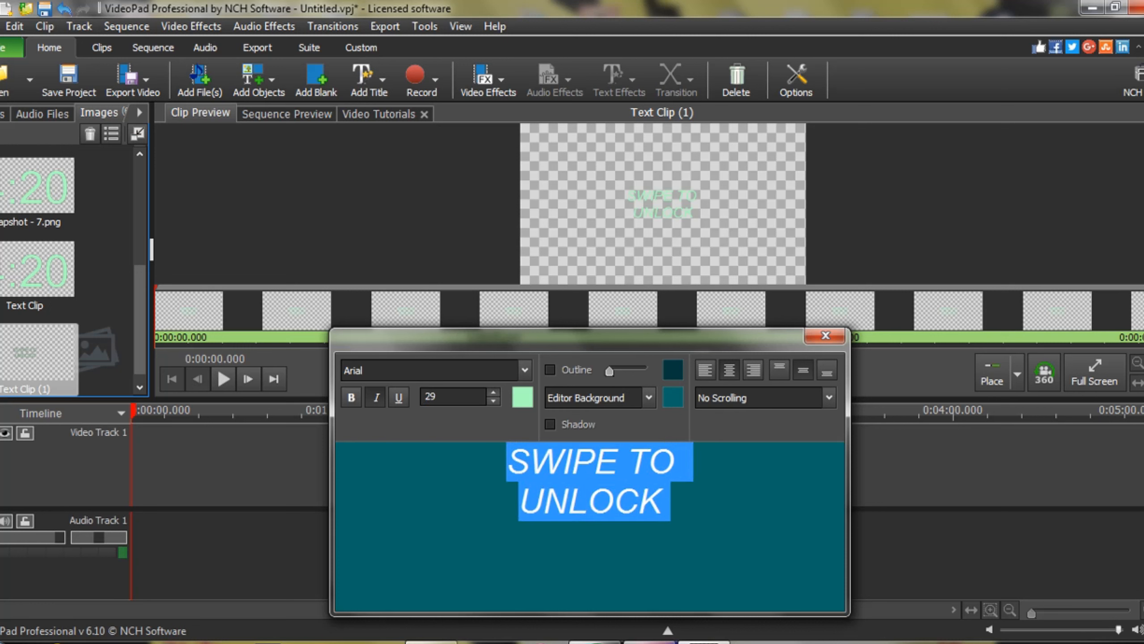
left_click(493, 391)
left_click(494, 391)
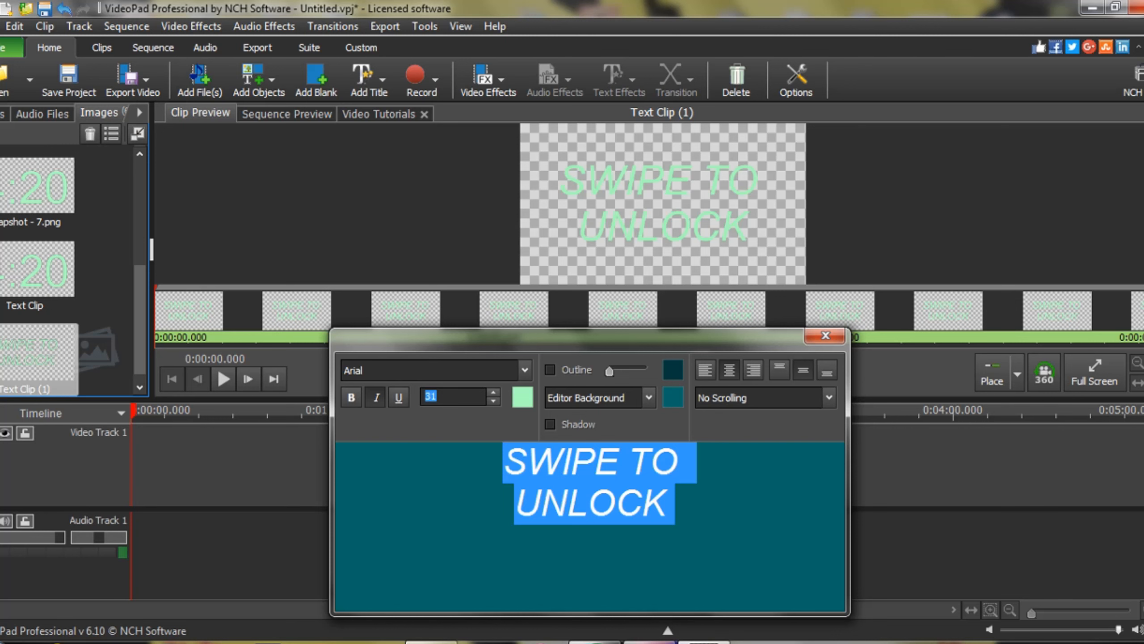
Change the title's font to Britannic Bold and turn off its italics.
left_click_drag(586, 335, 575, 275)
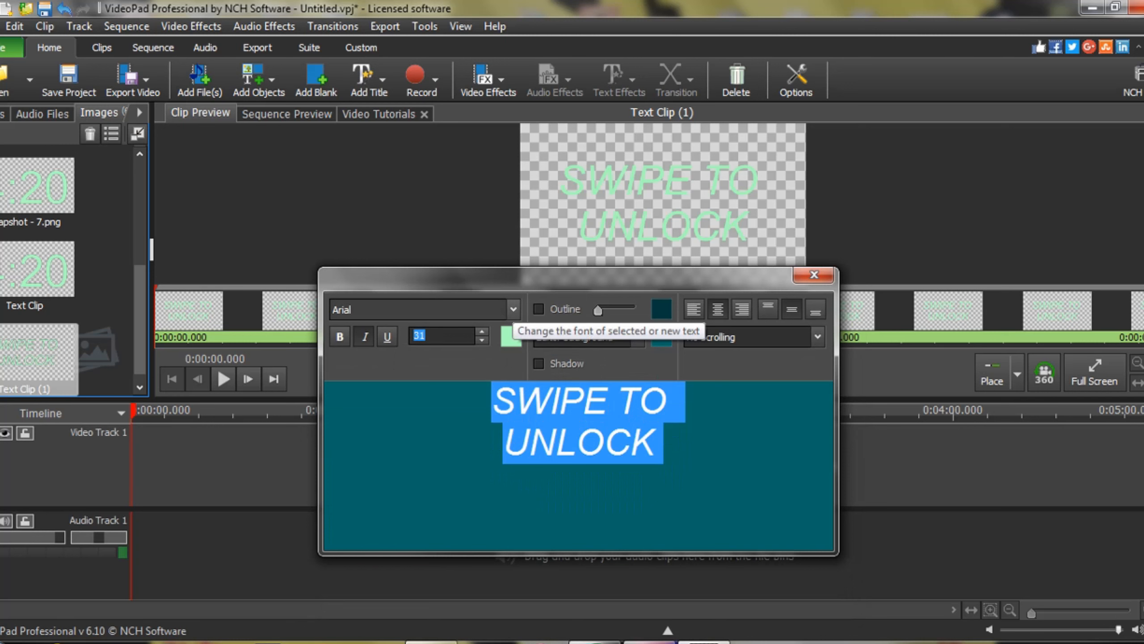
left_click(513, 309)
left_click(513, 309)
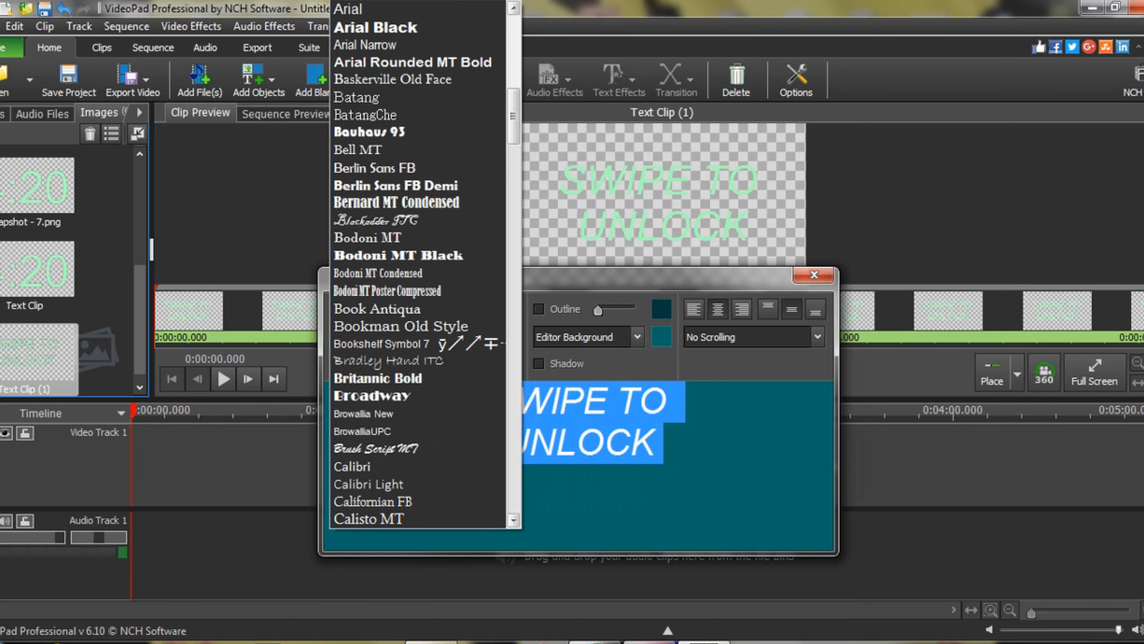
scroll(513, 310, "up", 4)
scroll(419, 271, "down", 7)
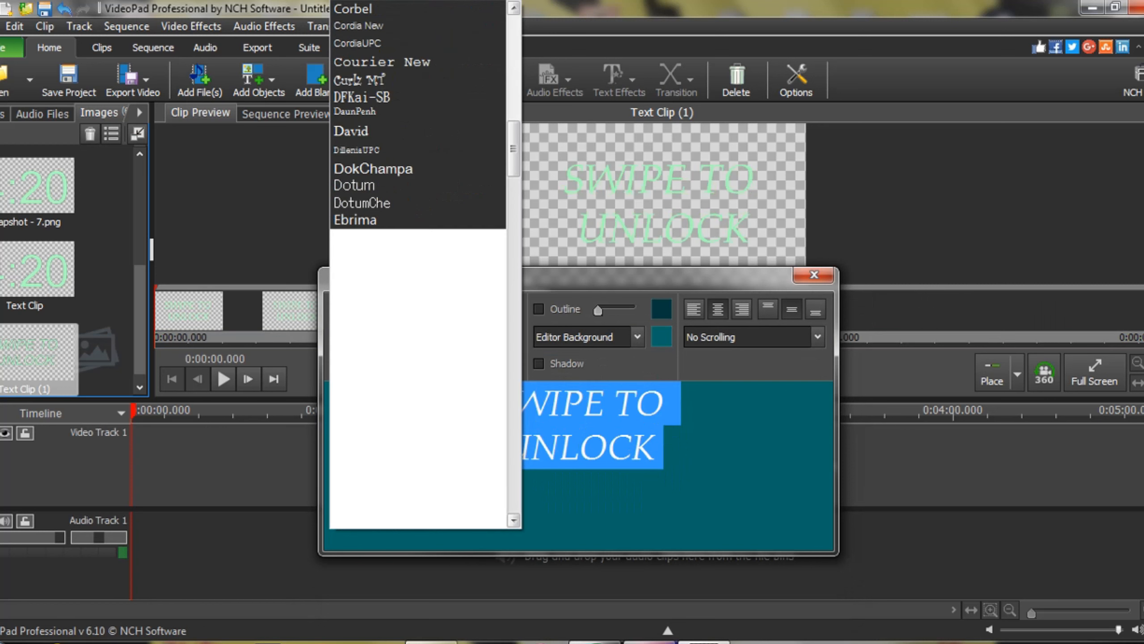
key("Escape")
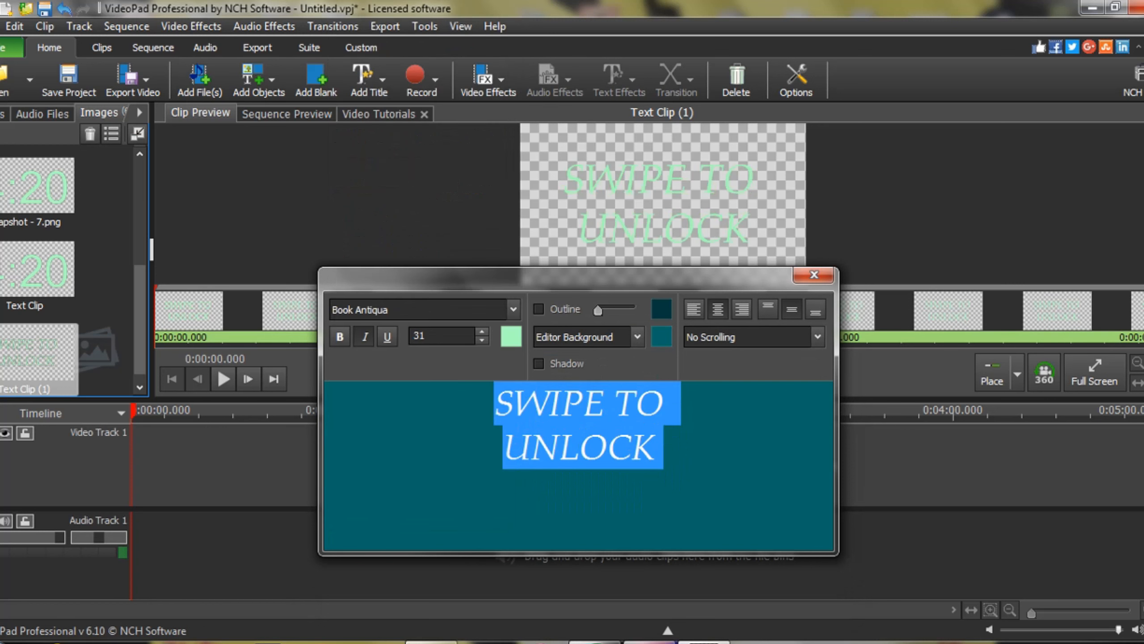
key("Down")
key("Down")
key("Down")
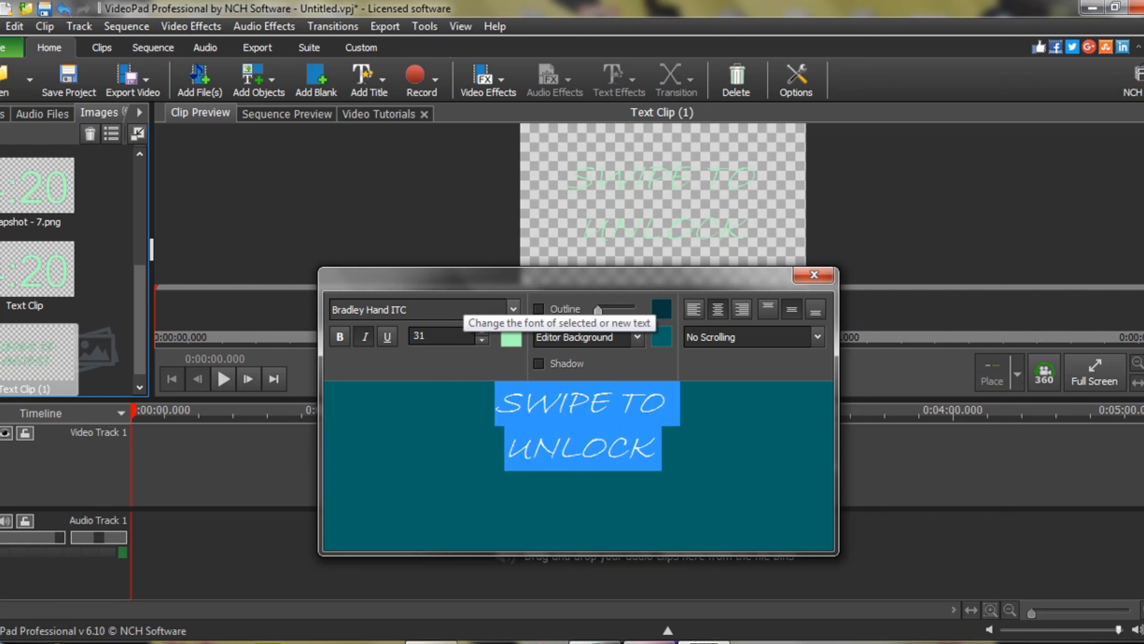
key("Down")
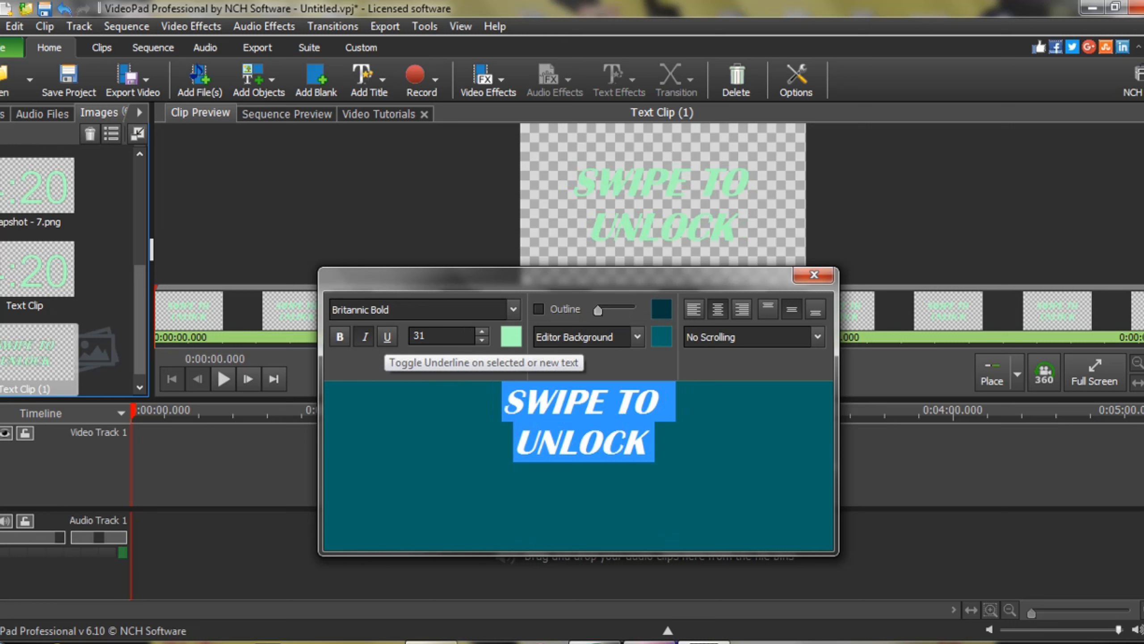
left_click(364, 336)
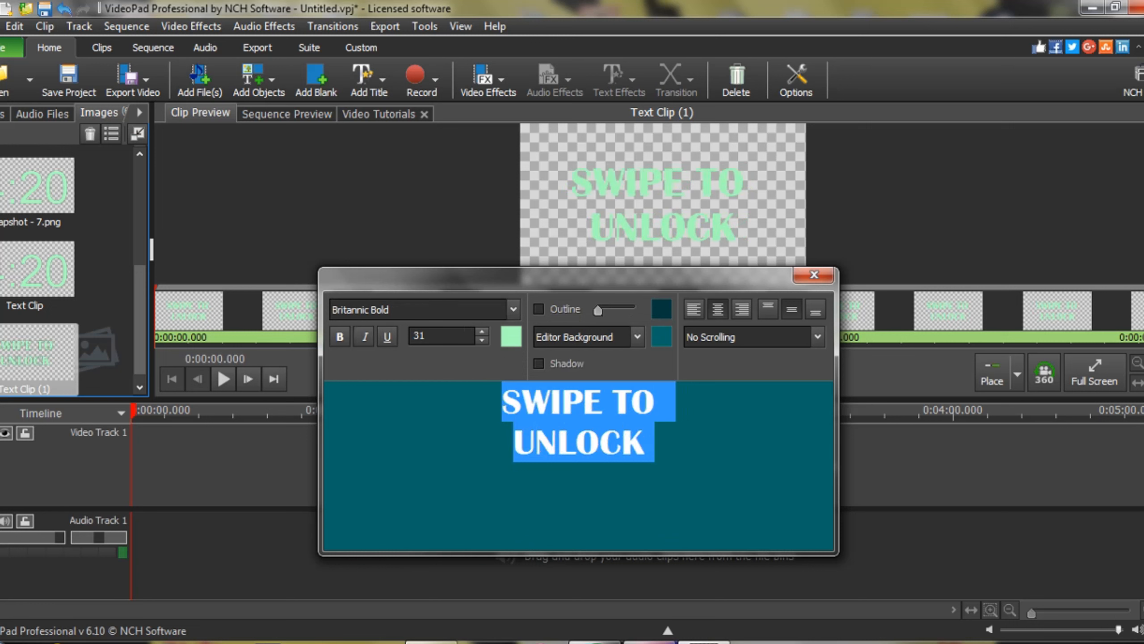
Set the title editor's background color to white.
left_click(661, 337)
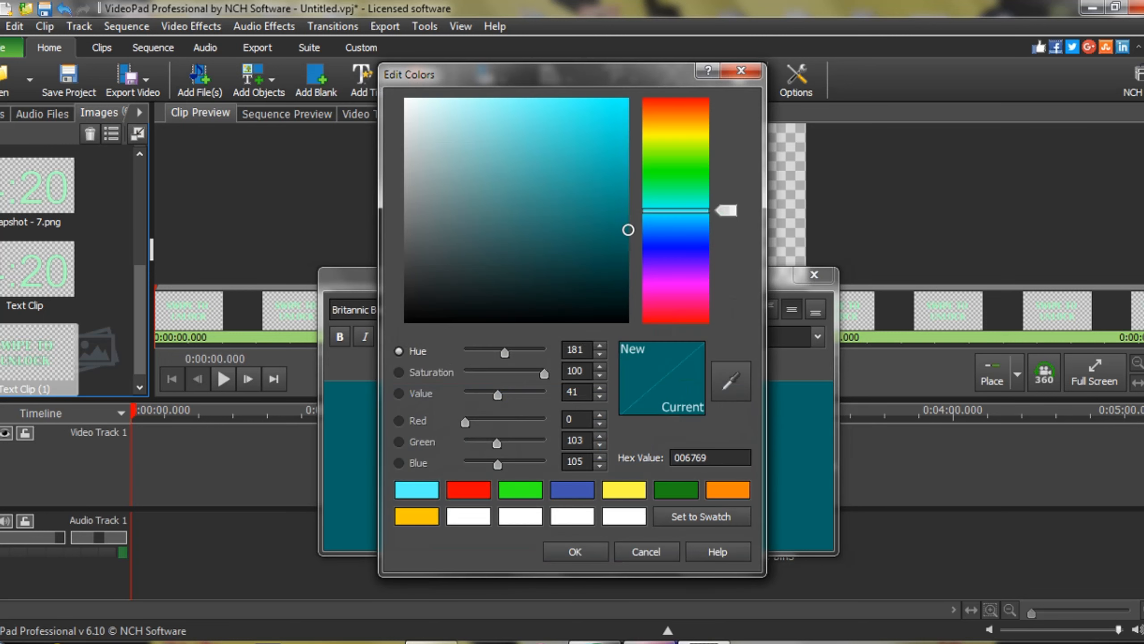
left_click_drag(509, 226, 404, 98)
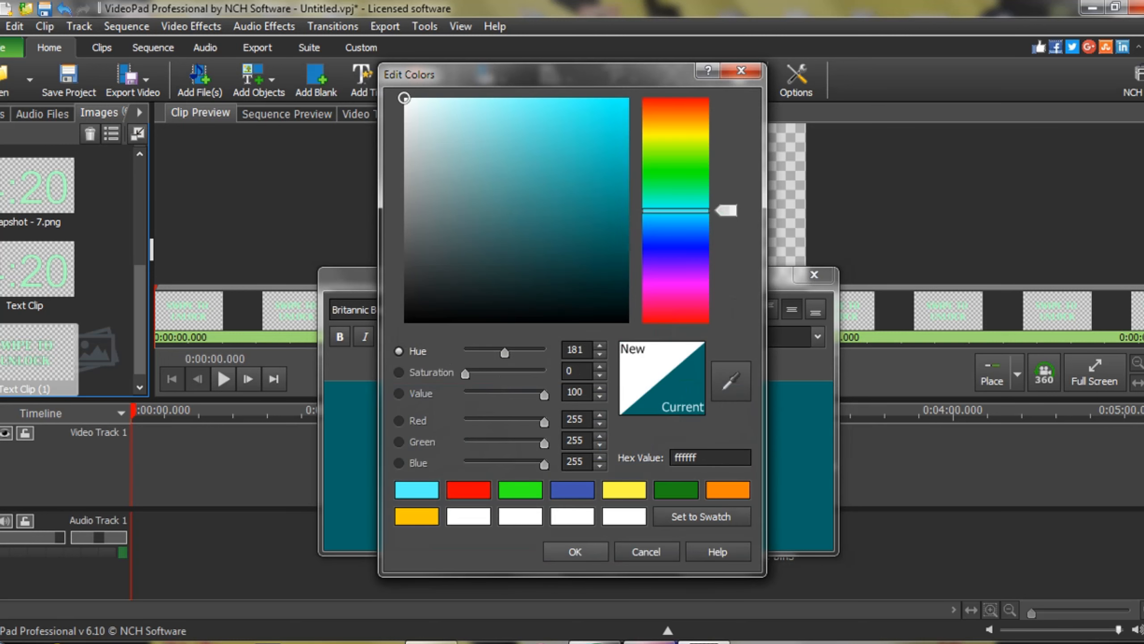
left_click(575, 551)
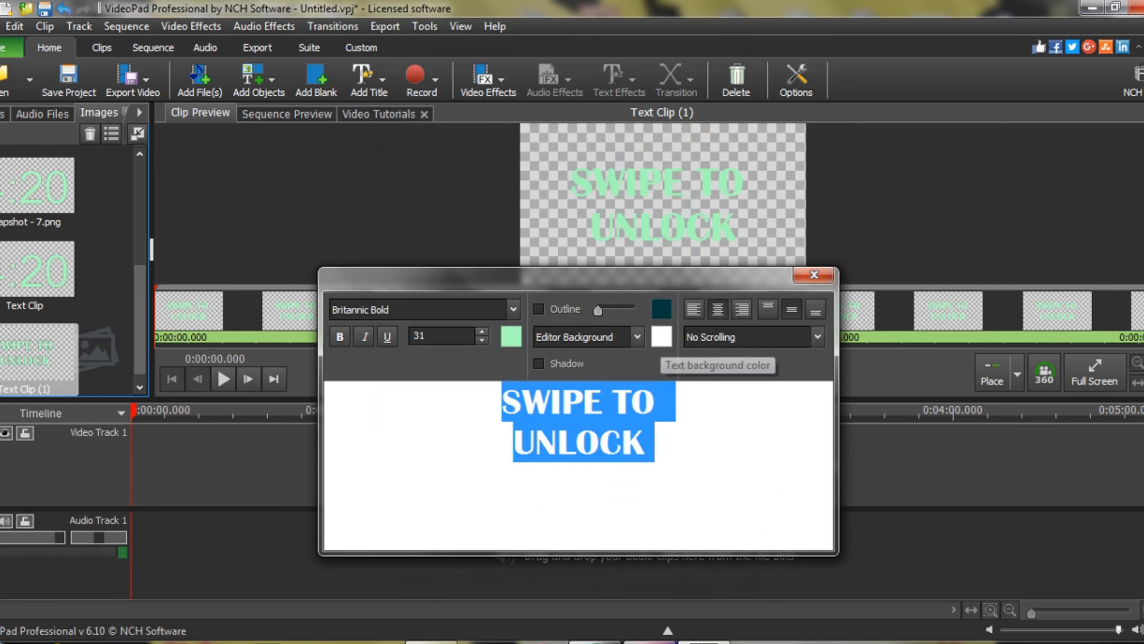
Set the title editor's background color to black.
left_click(661, 336)
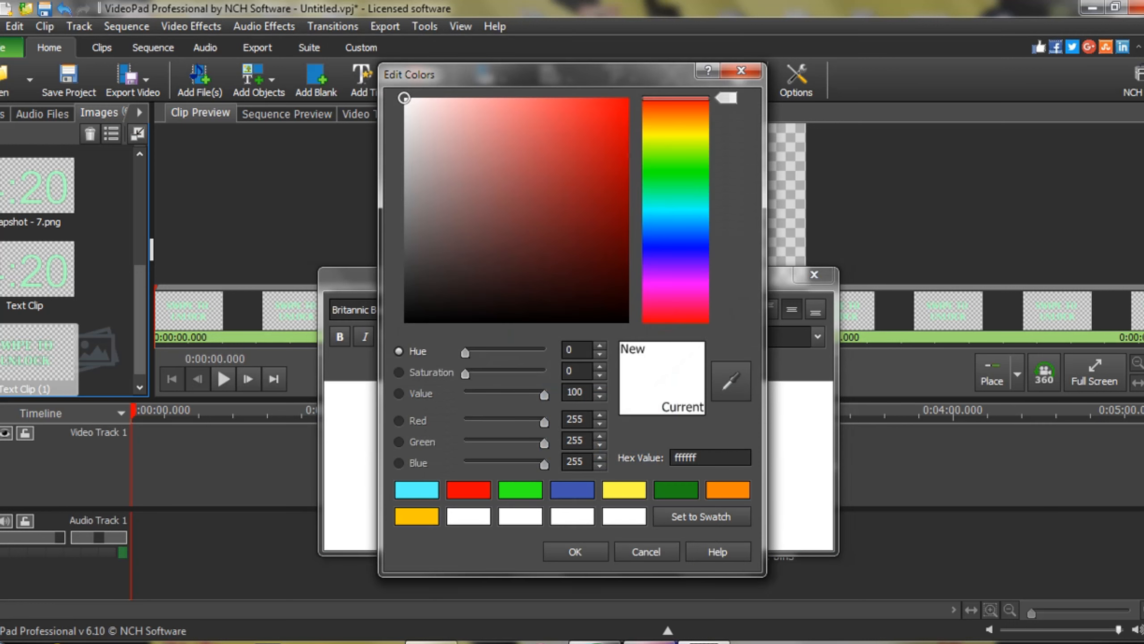
left_click_drag(536, 262, 626, 324)
left_click(574, 551)
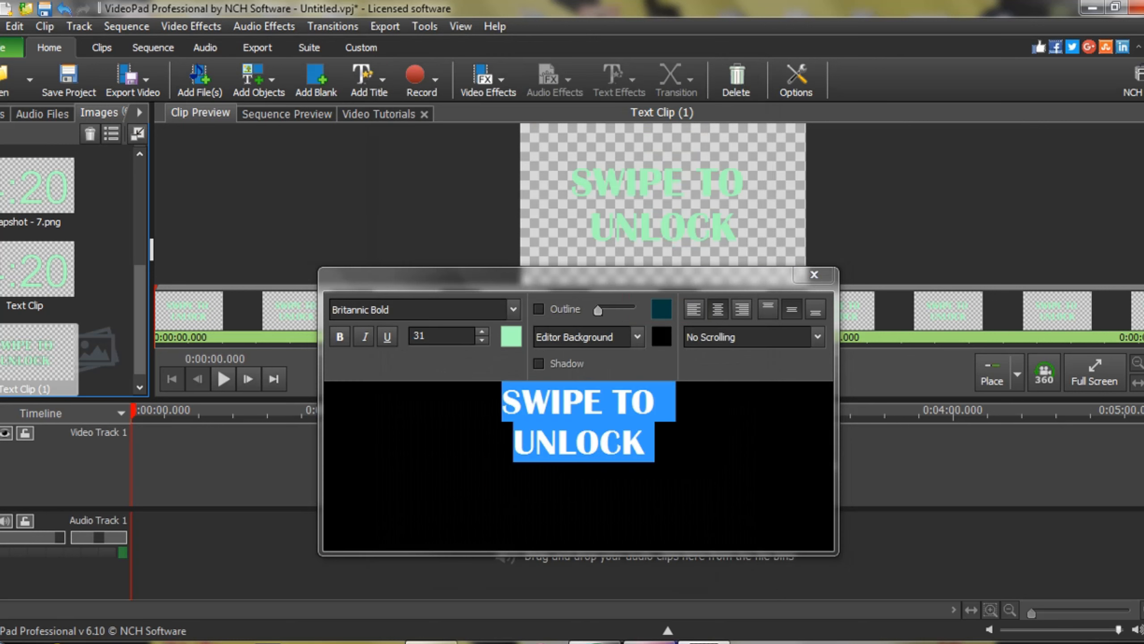
left_click(646, 443)
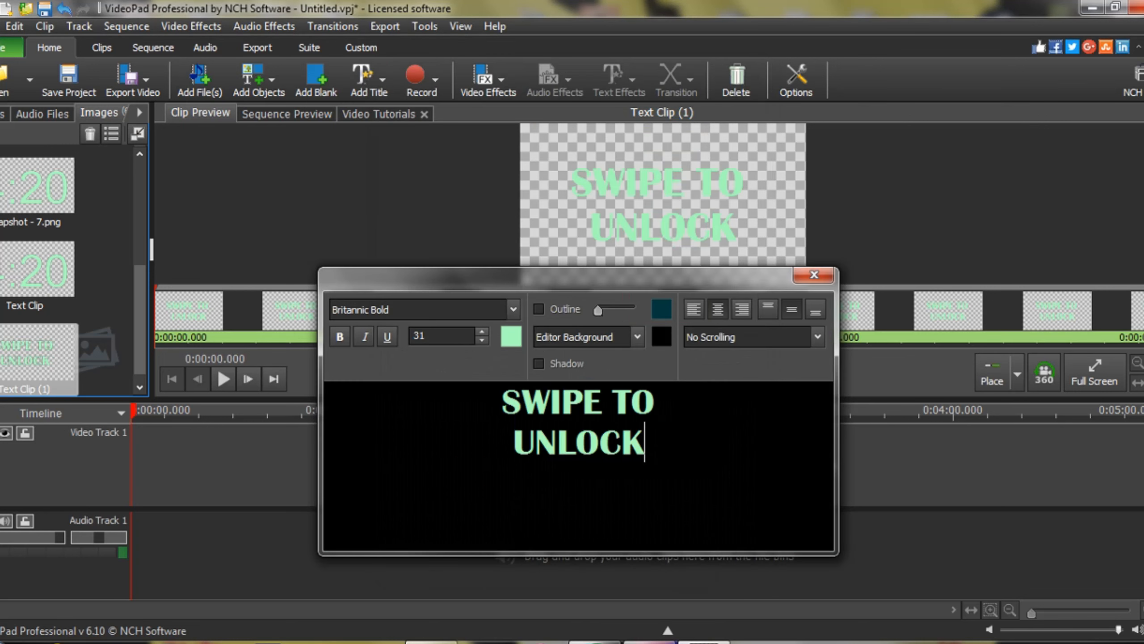
Try to change the "SWIPE TO UNLOCK" title's font to Arial.
left_click_drag(654, 444, 514, 441)
left_click(648, 443)
key("ctrl+a")
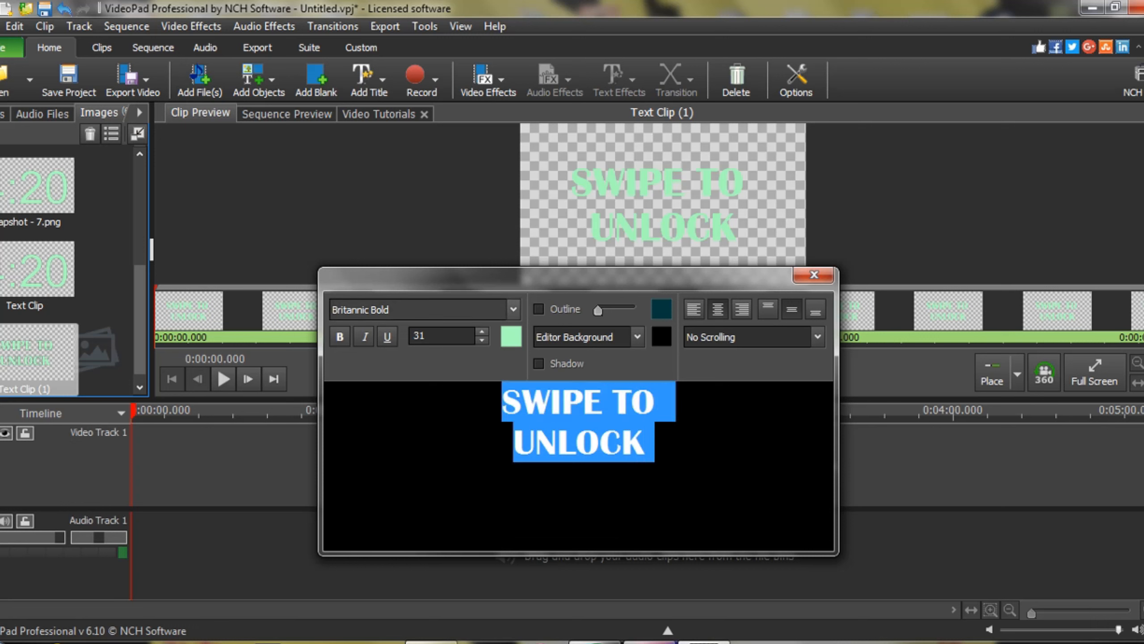
left_click(645, 443)
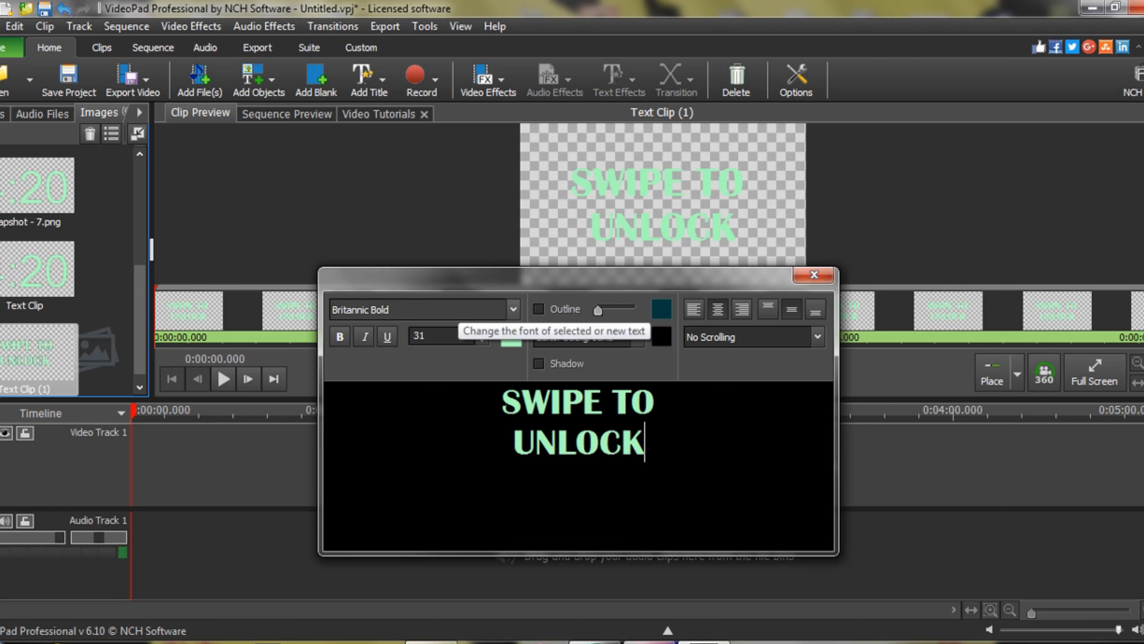
left_click(459, 311)
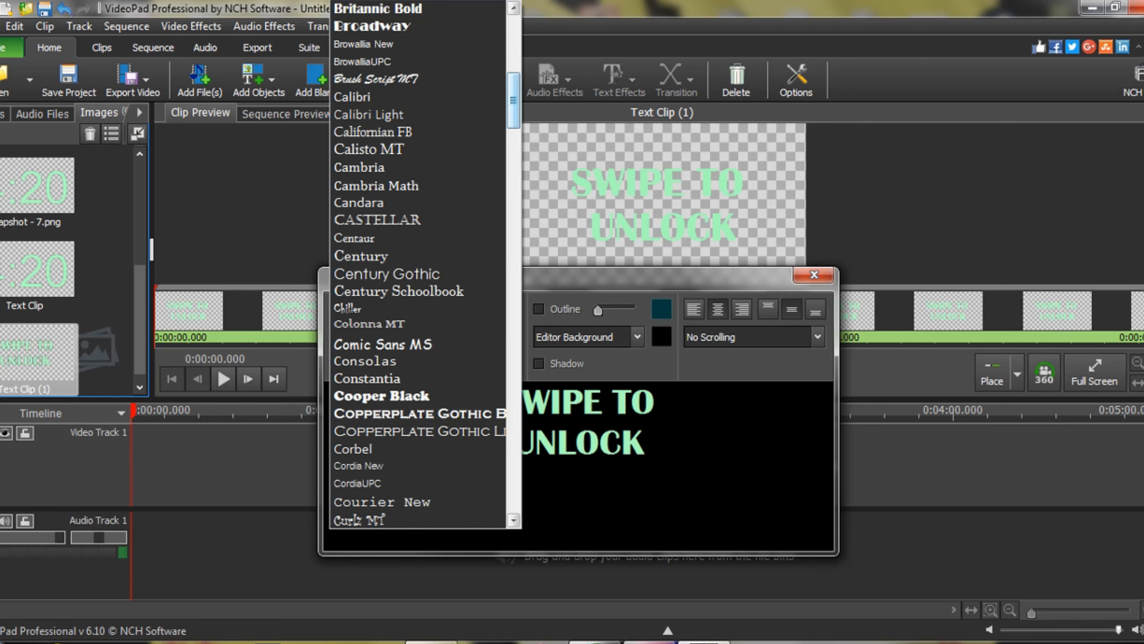
scroll(419, 265, "up", 10)
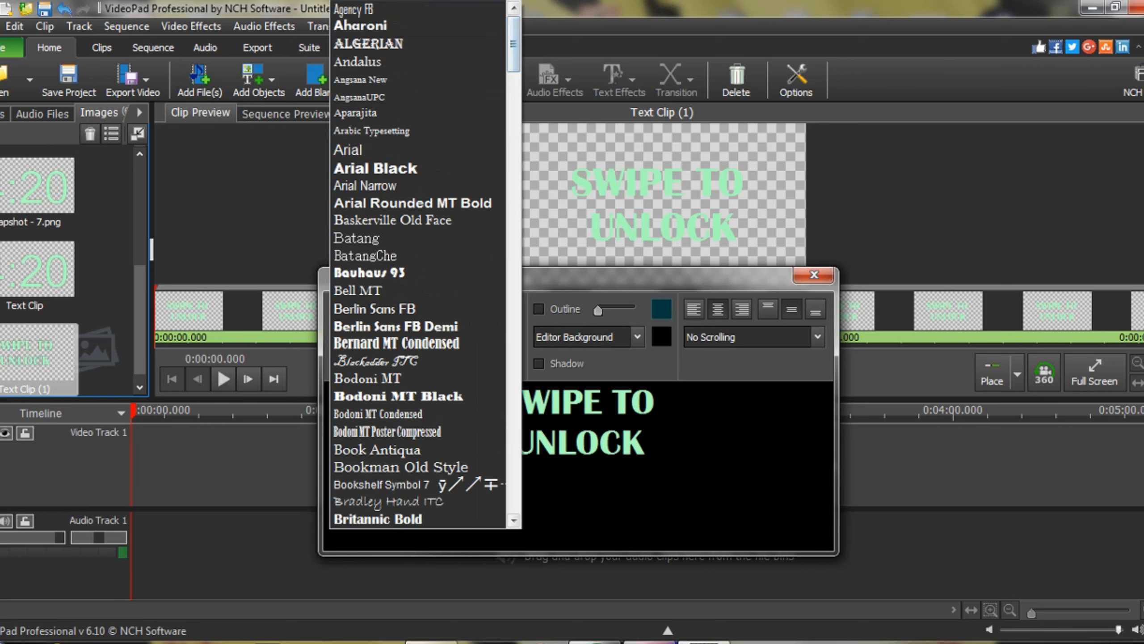
left_click(349, 150)
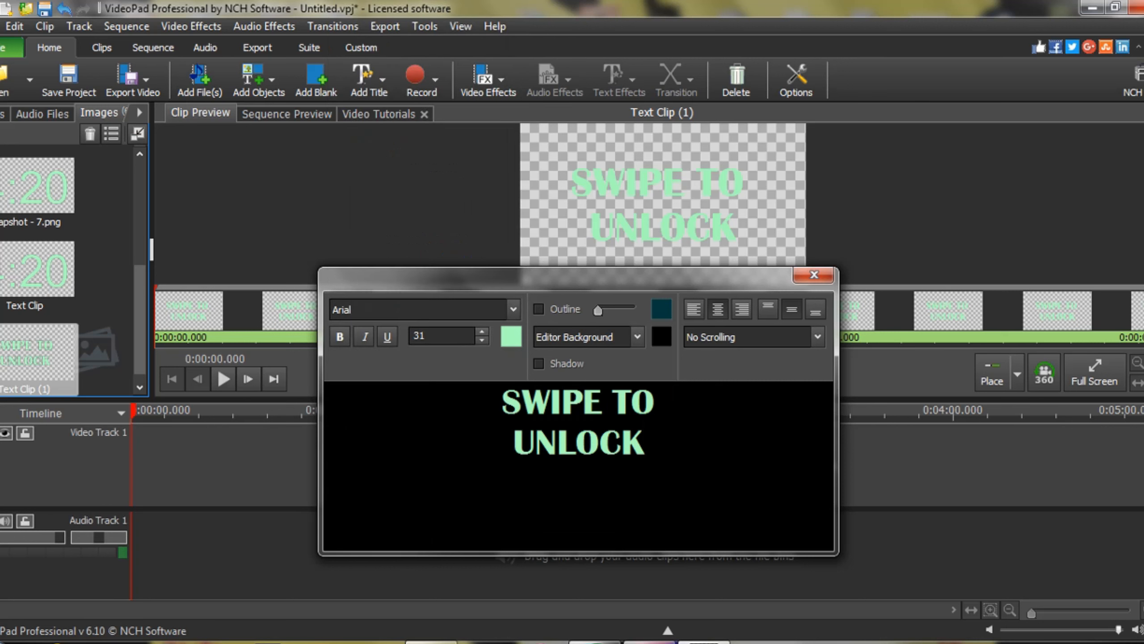
Apply the Arial font in bold to both lines of the "SWIPE TO UNLOCK" title.
double_click(552, 401)
left_click_drag(606, 404, 652, 444)
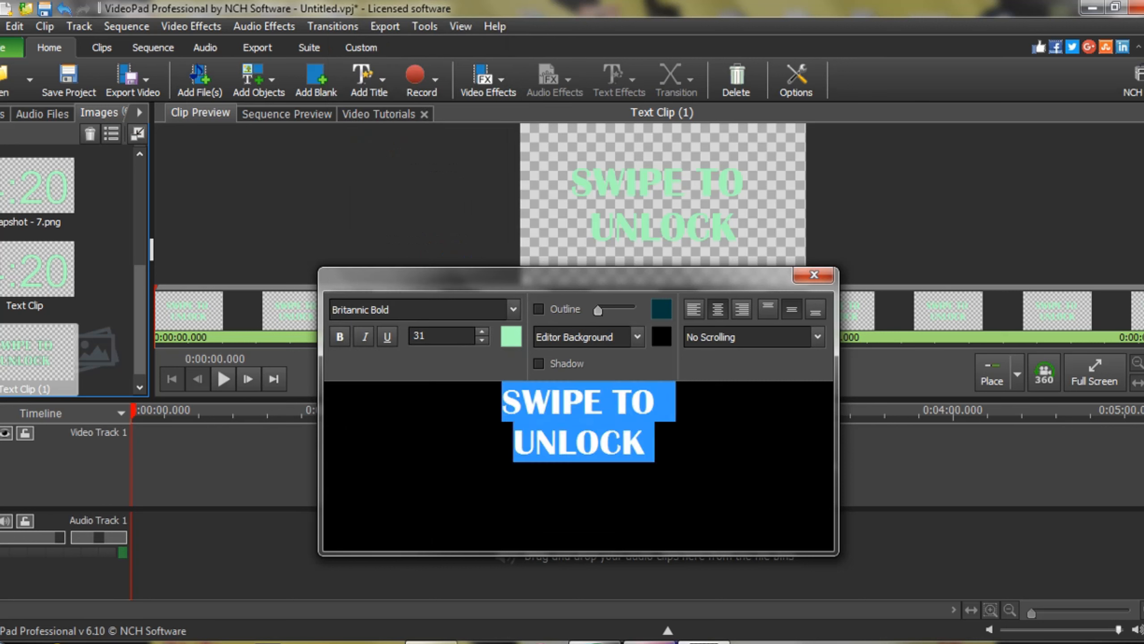
left_click(514, 310)
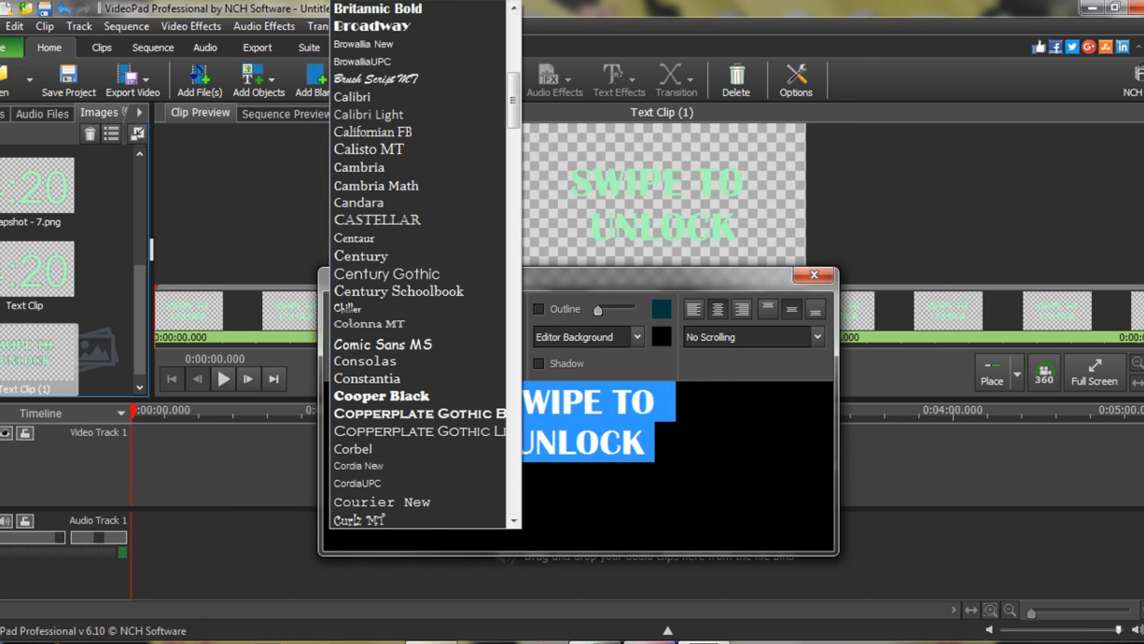
scroll(418, 264, "up", 10)
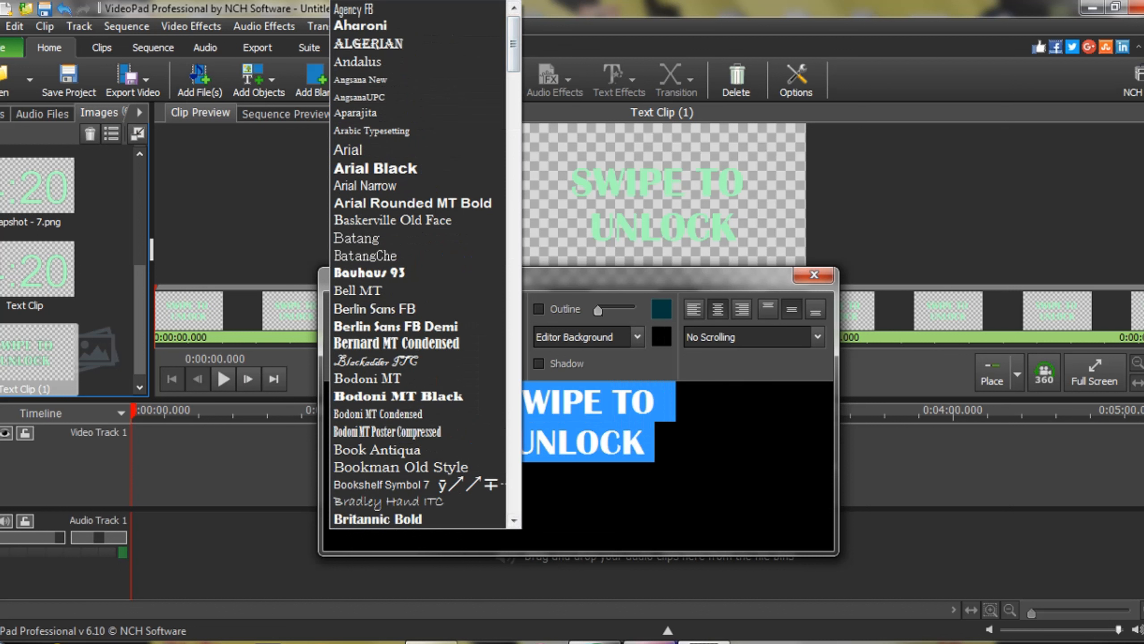
left_click(348, 150)
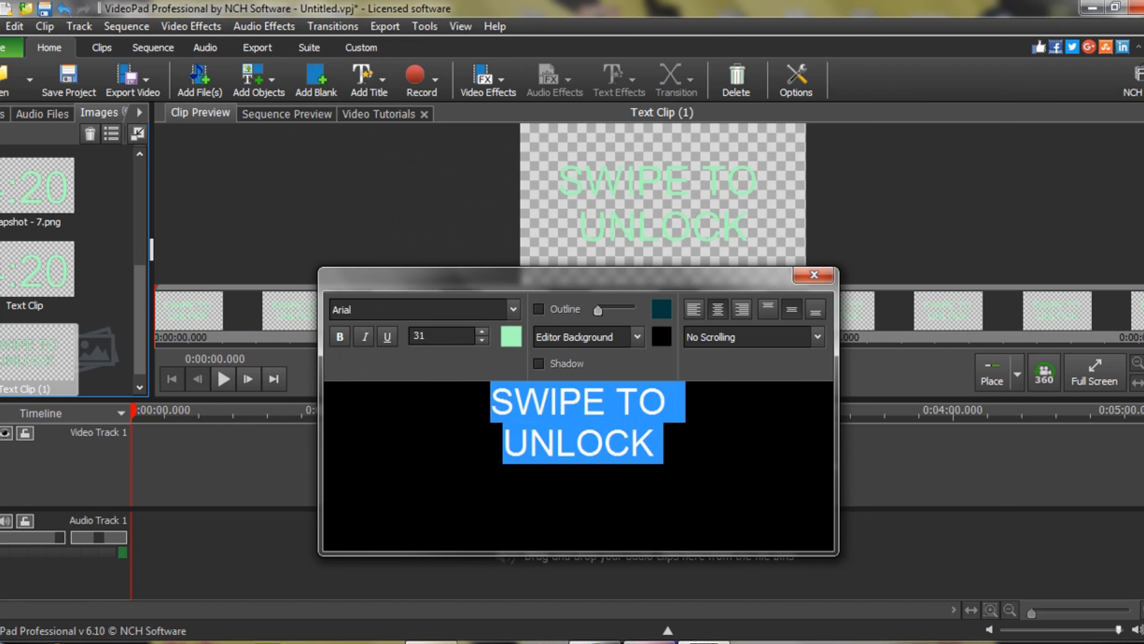
left_click(340, 336)
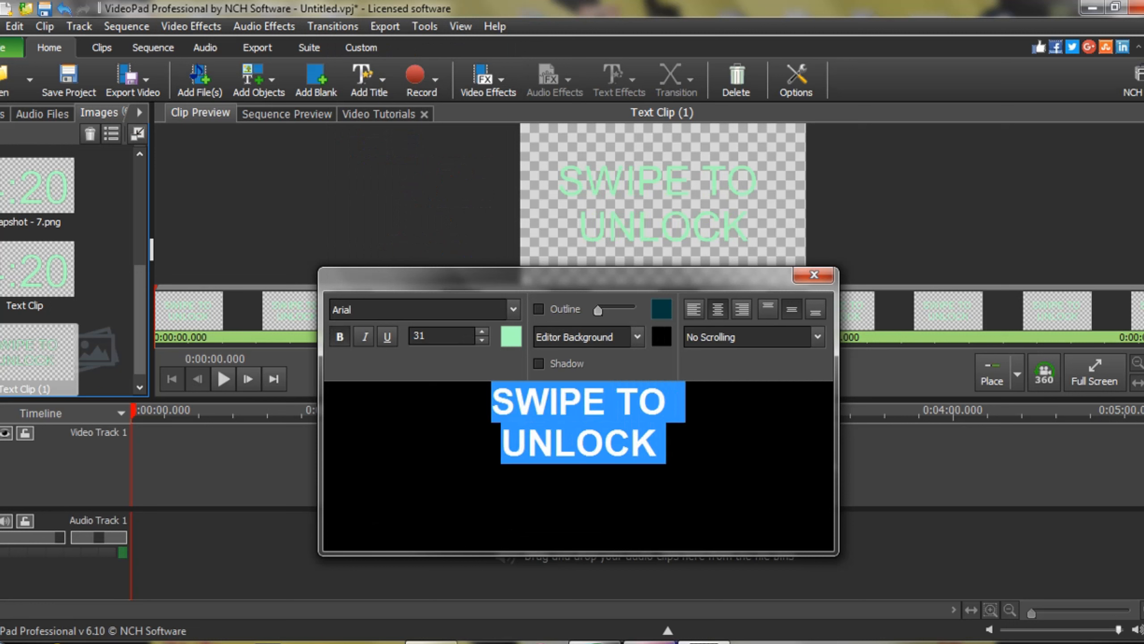
double_click(578, 442)
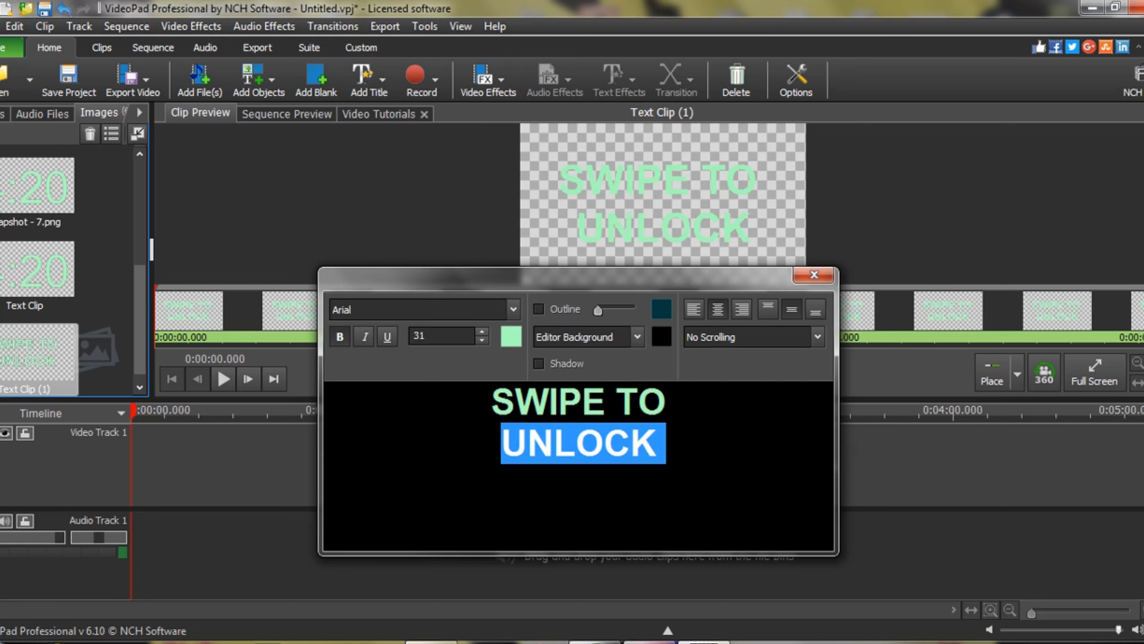
left_click(657, 443)
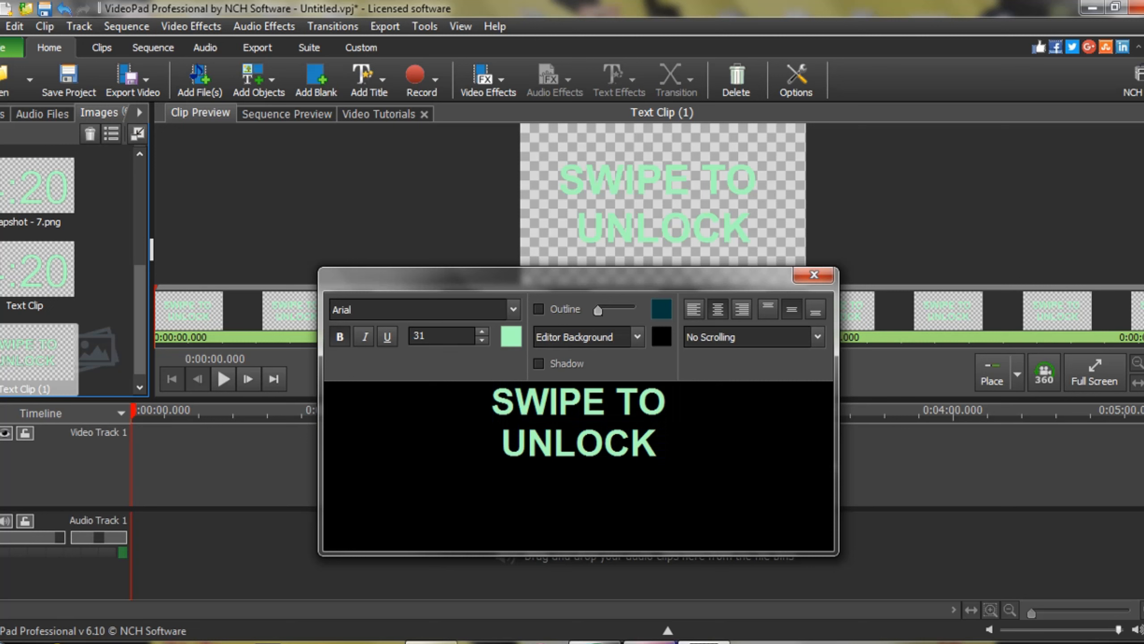
left_click(513, 310)
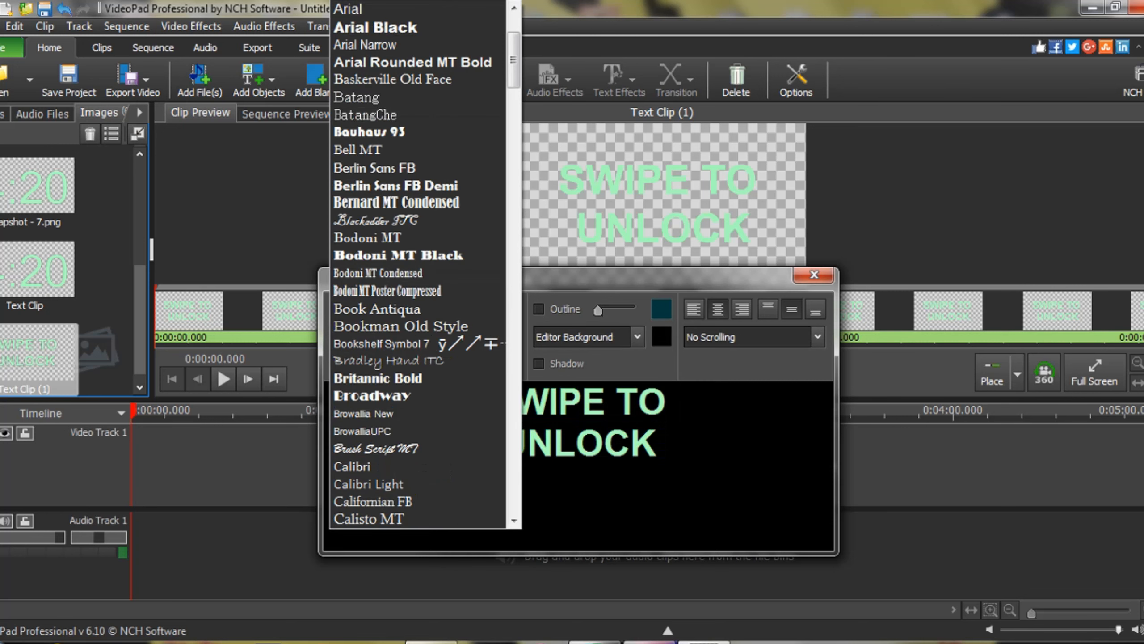
scroll(419, 264, "down", 6)
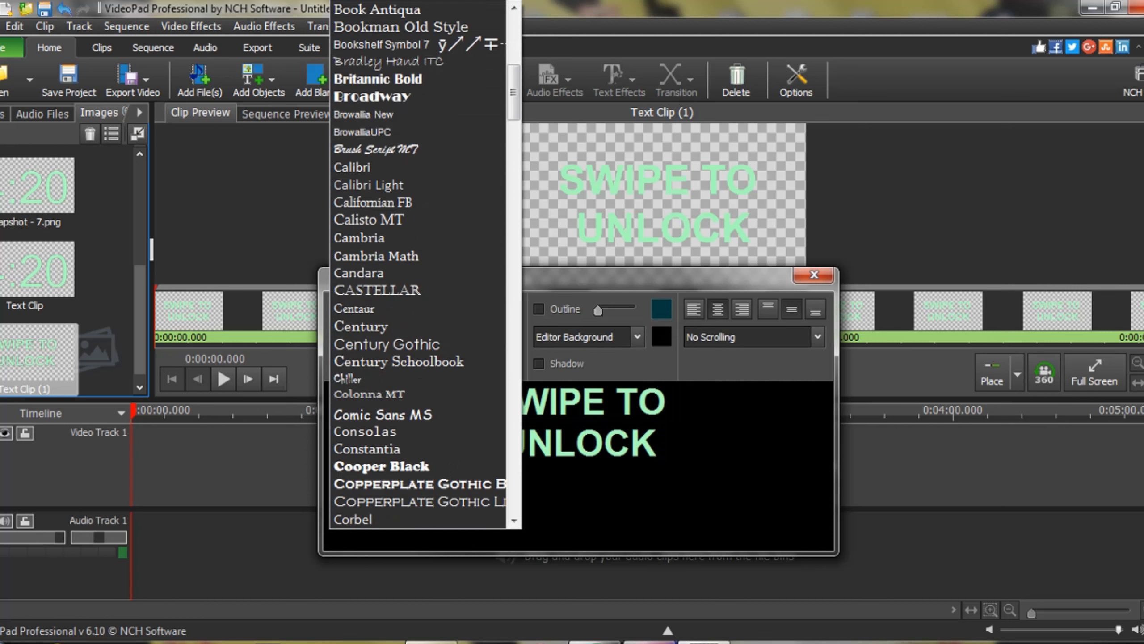
key("Return")
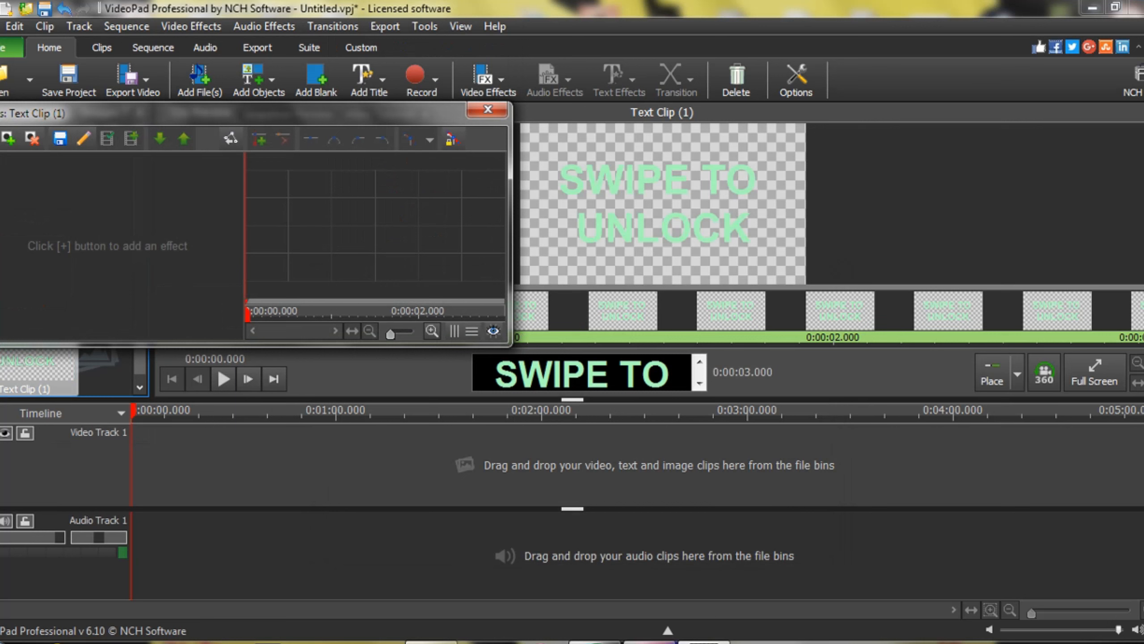
left_click(488, 109)
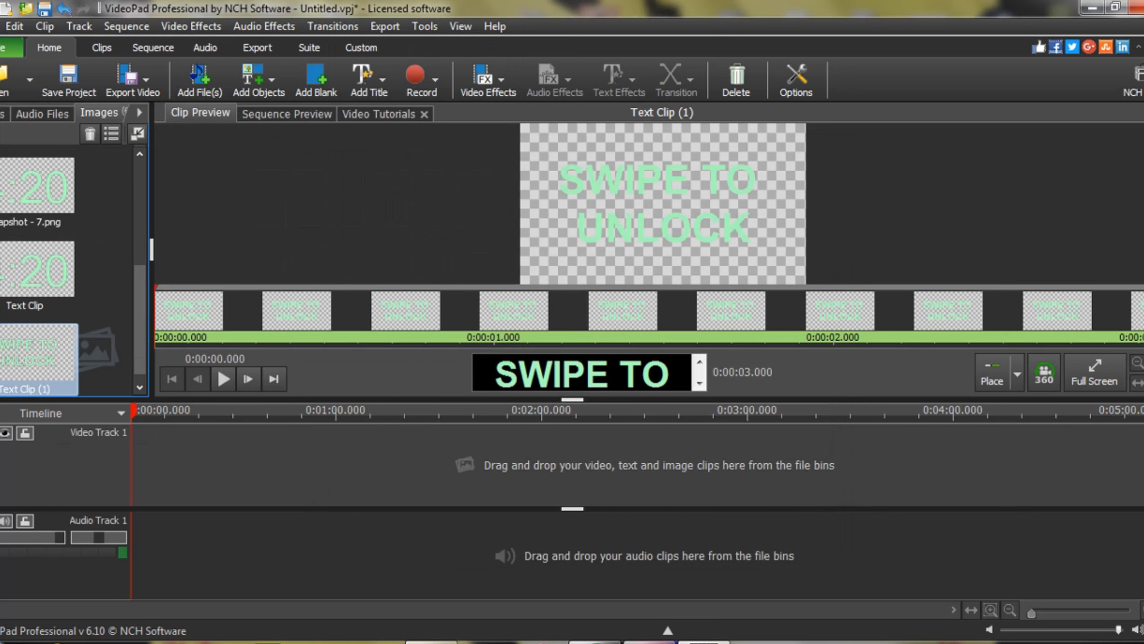
Reopen the title for editing, turn on its outline and try the Bradley Hand ITC font on the whole text.
left_click(581, 373)
left_click_drag(504, 463, 678, 505)
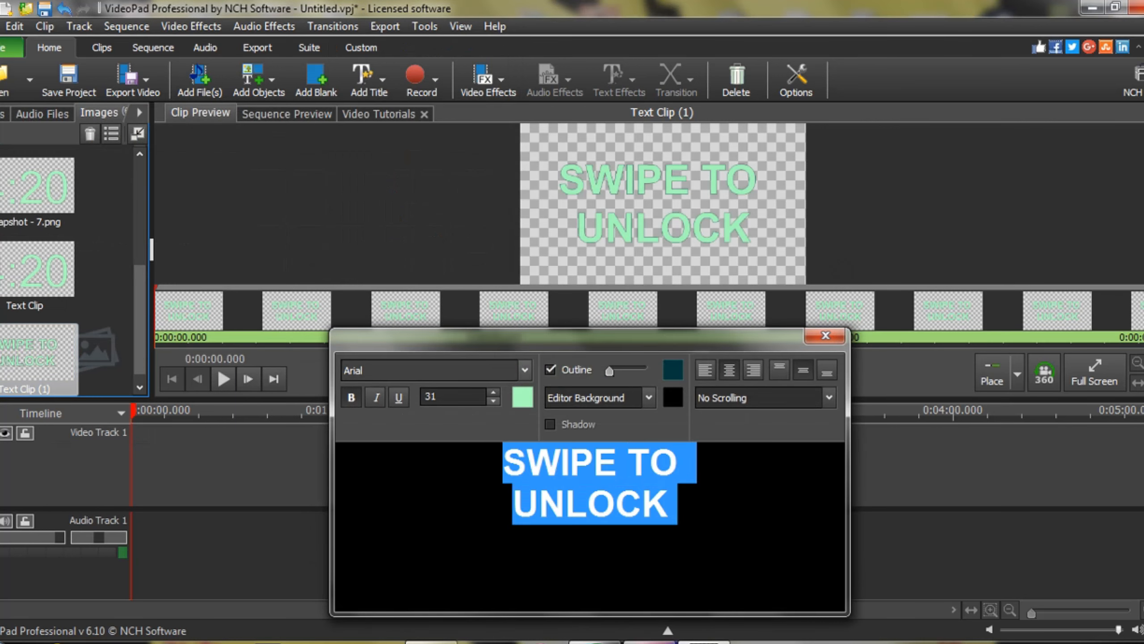
left_click(525, 369)
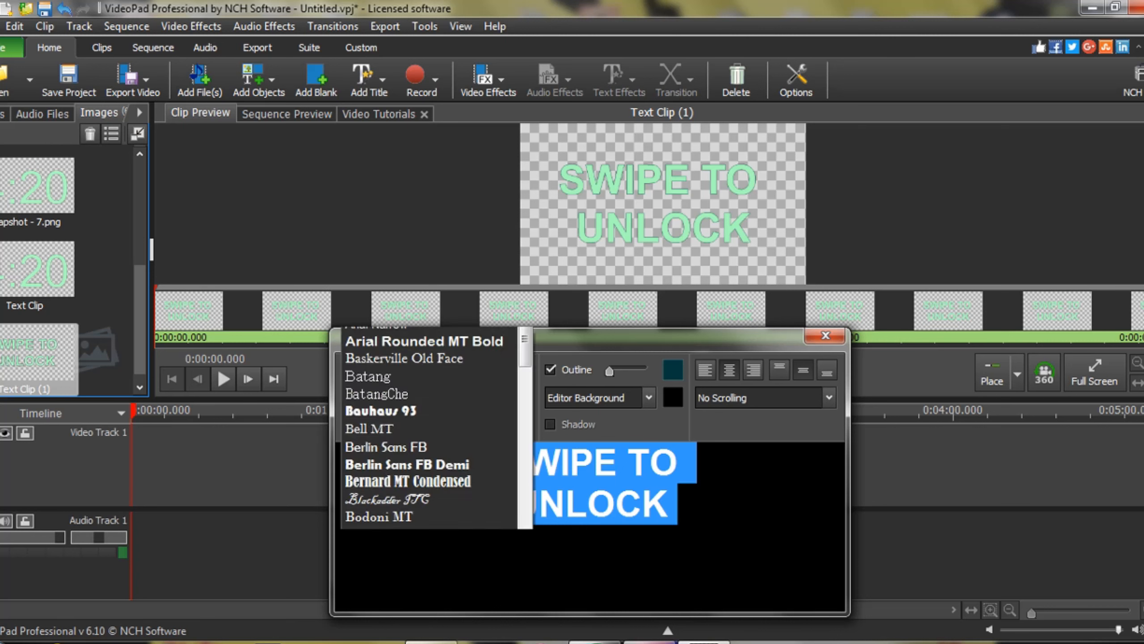
left_click(400, 361)
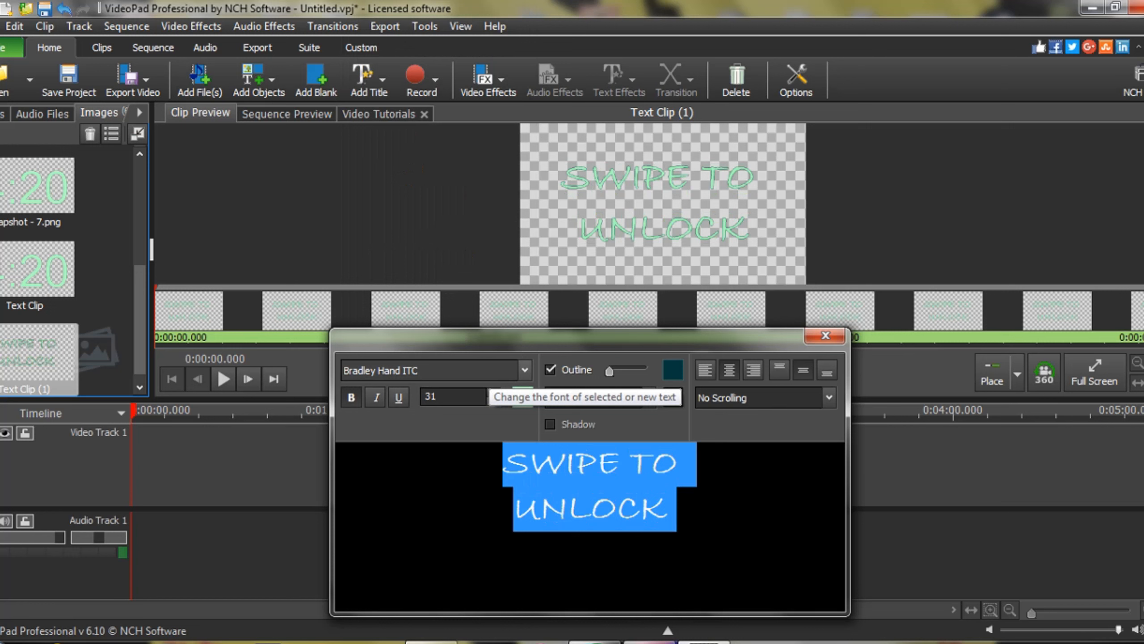
Try the fonts from Broadway through Candara on the whole "SWIPE TO UNLOCK" title.
key("Down")
key("Down")
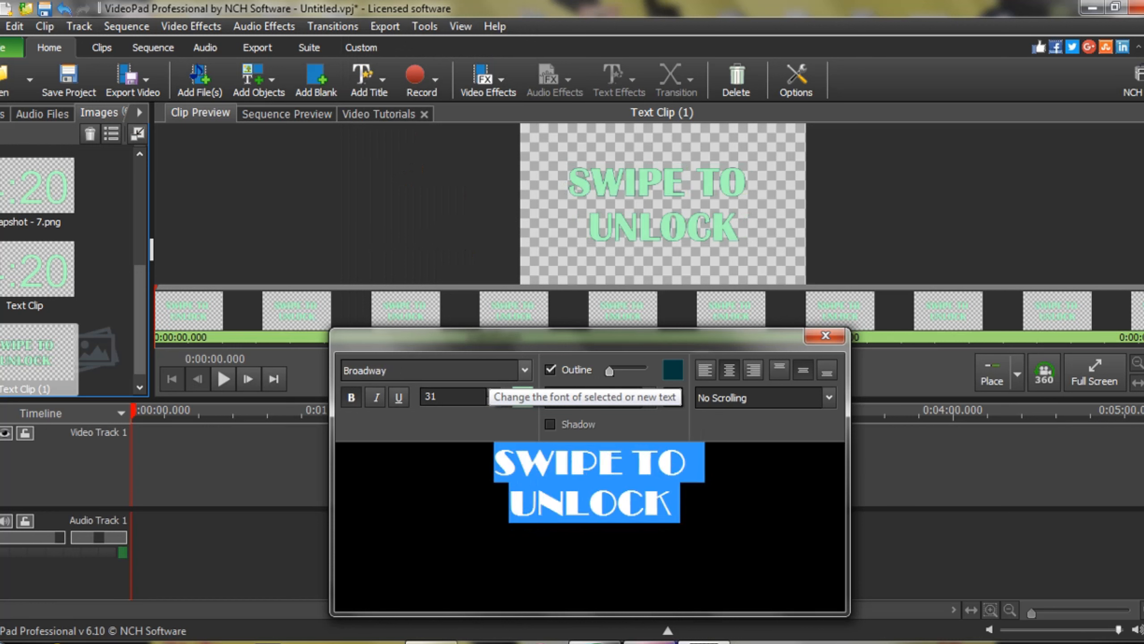
key("Down")
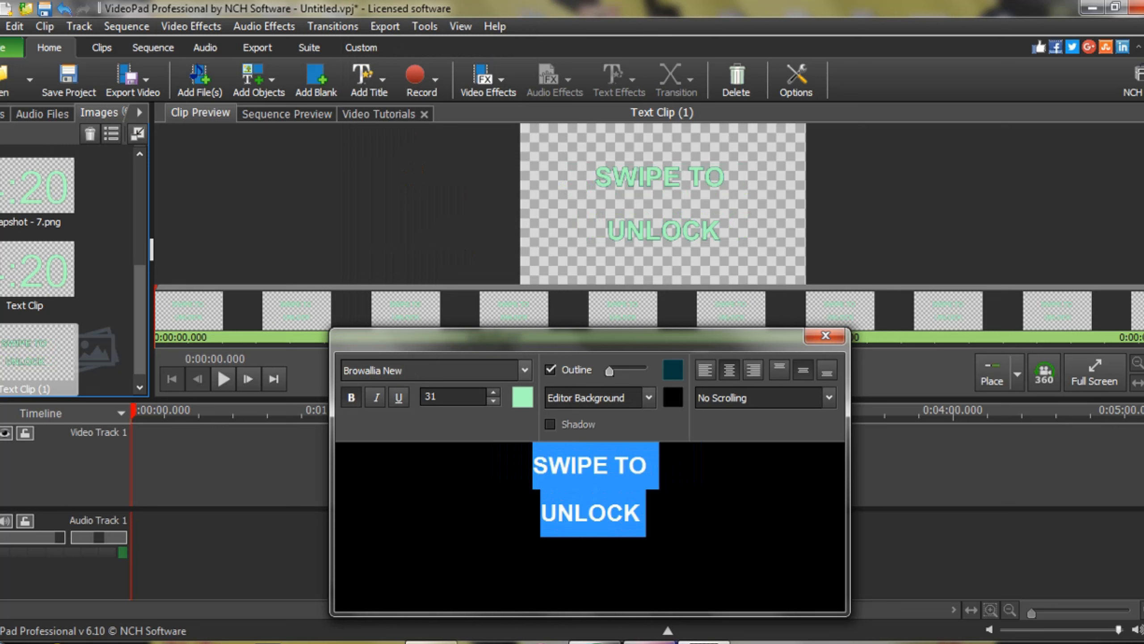
key("Down")
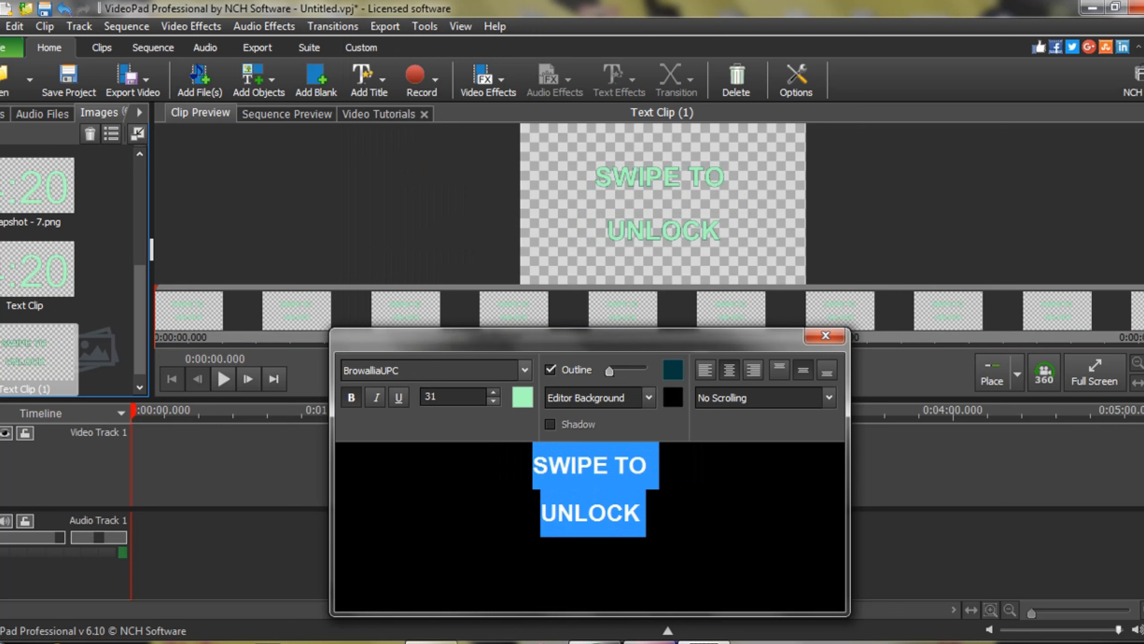
key("Down")
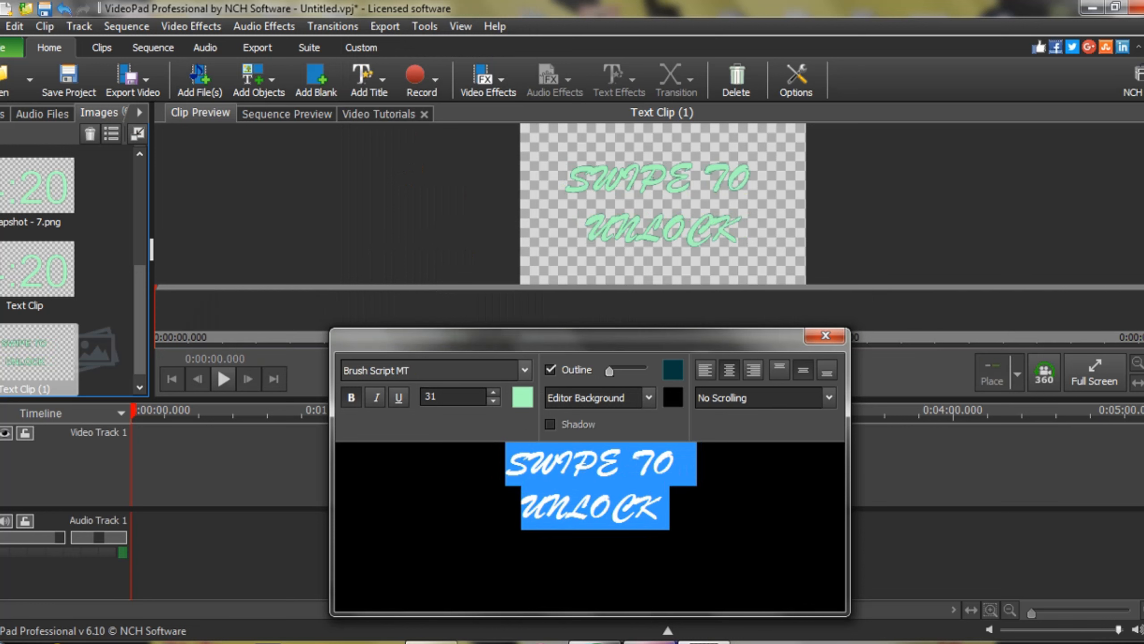
key("Down")
key("Down")
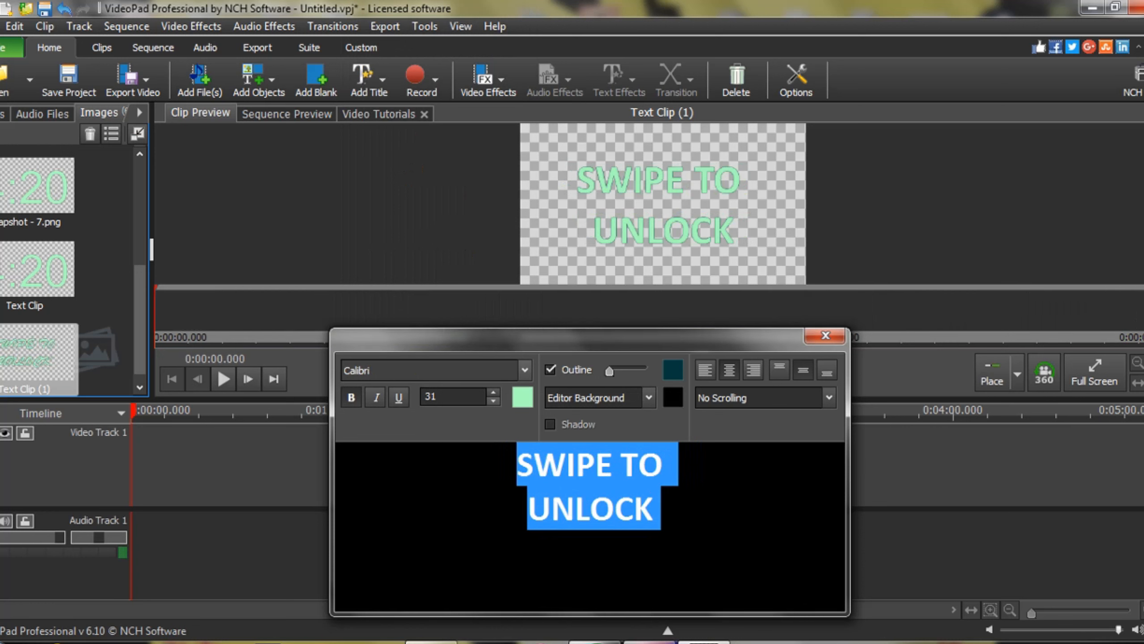
key("Down")
key("Down")
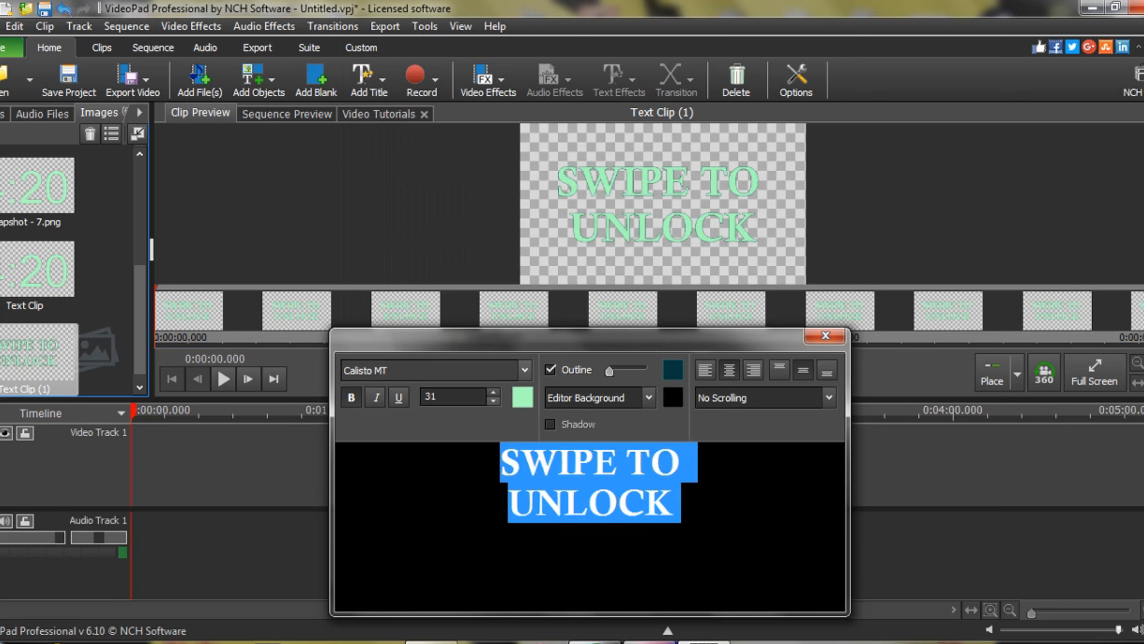
key("Down")
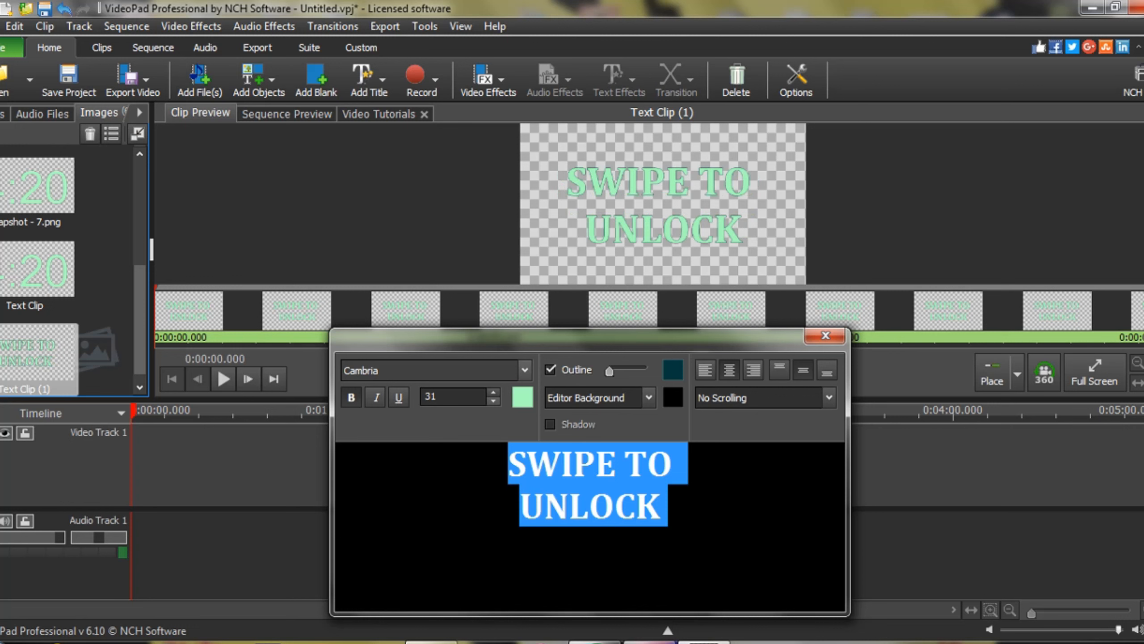
key("Down")
key("Down")
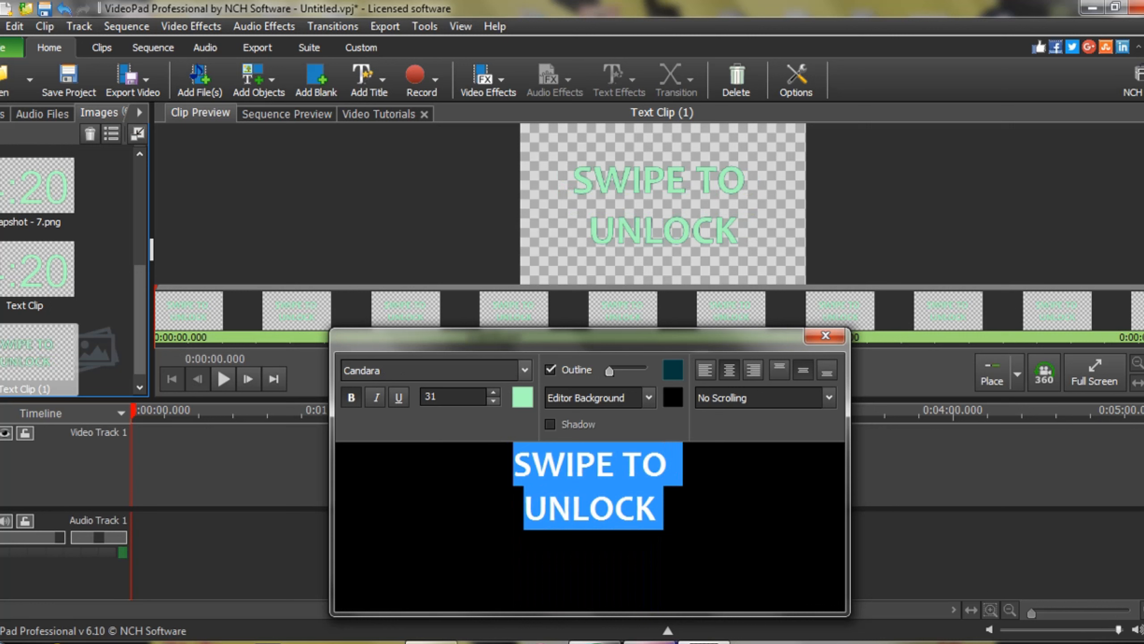
key("Down")
key("Up")
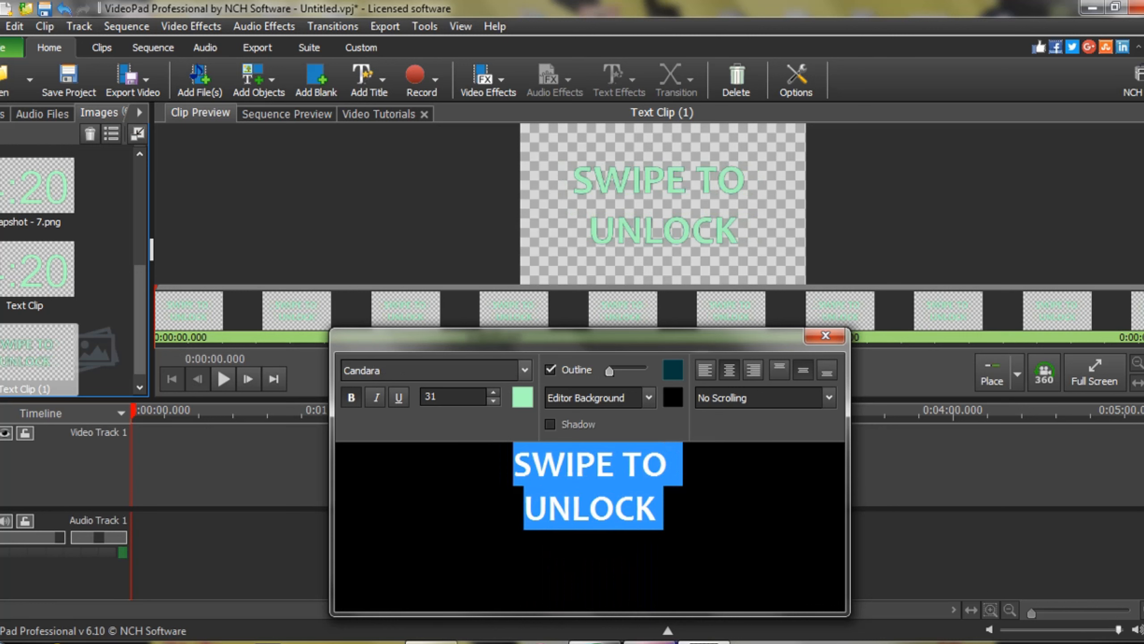
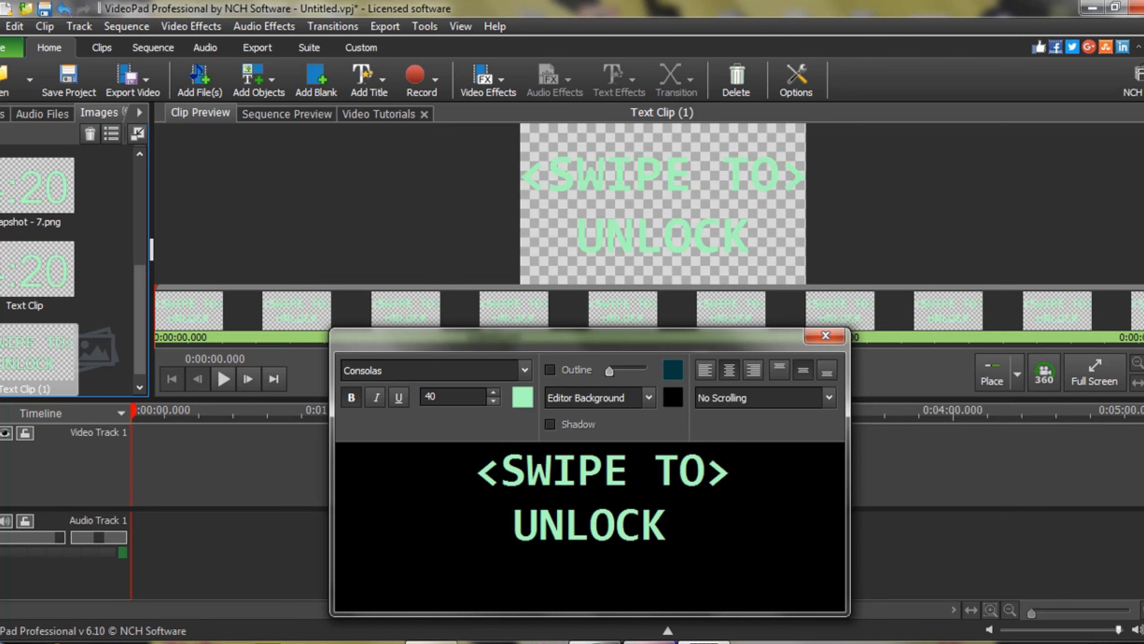
Take an HD 1080 (1920x1080) snapshot of the finished title clip and open Snapshot - 8.png in PaintTool SAI.
key("Escape")
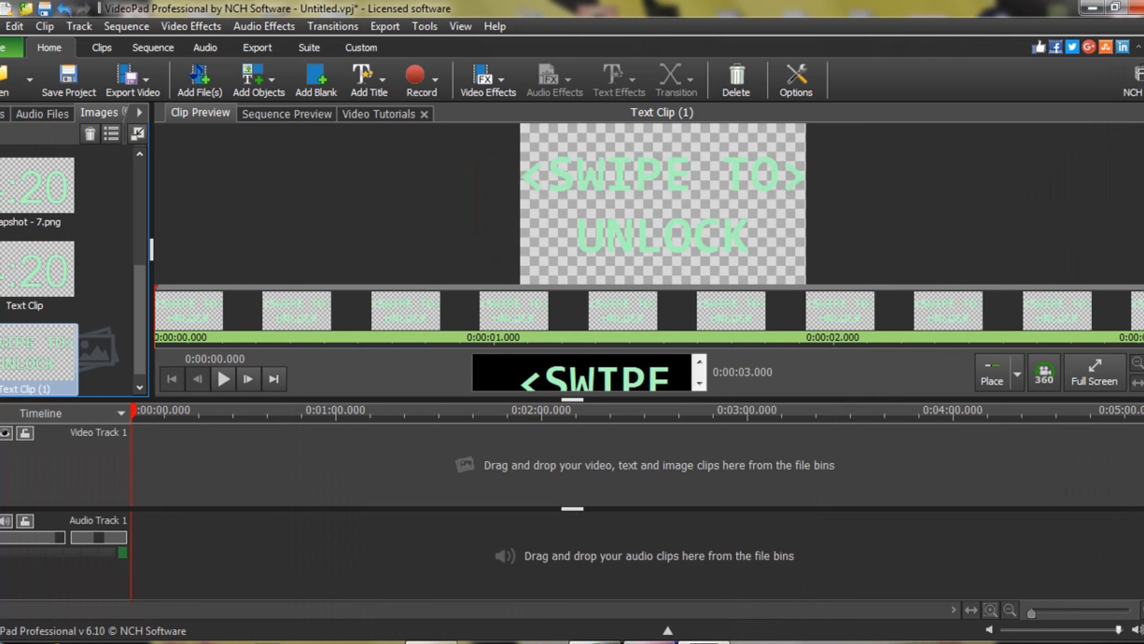
right_click(656, 232)
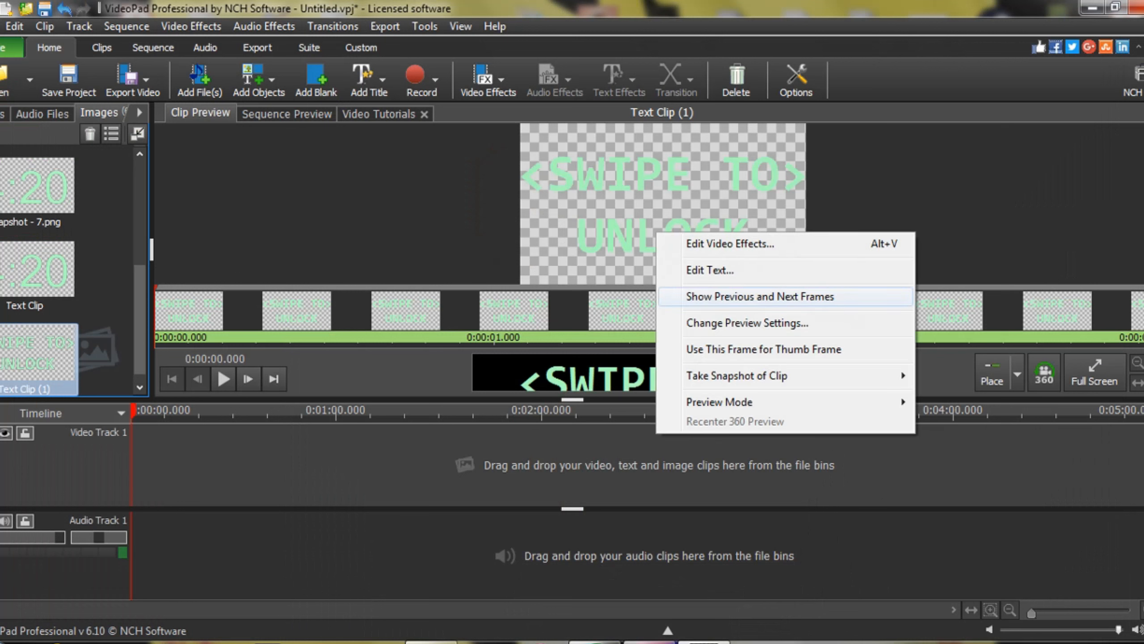
mouse_move(737, 375)
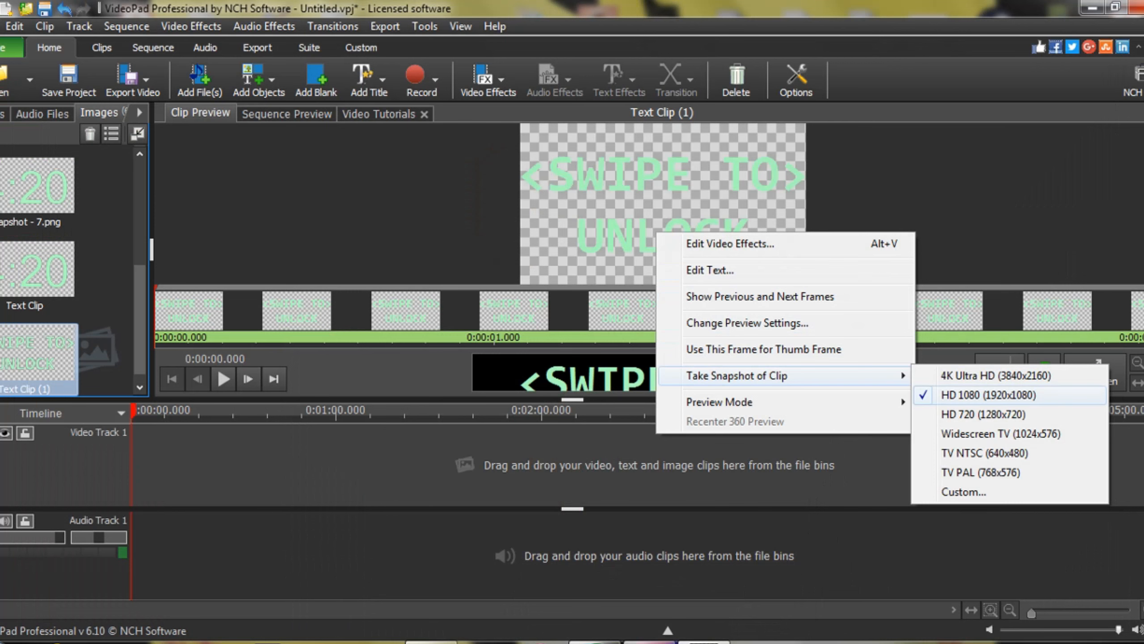
left_click(986, 394)
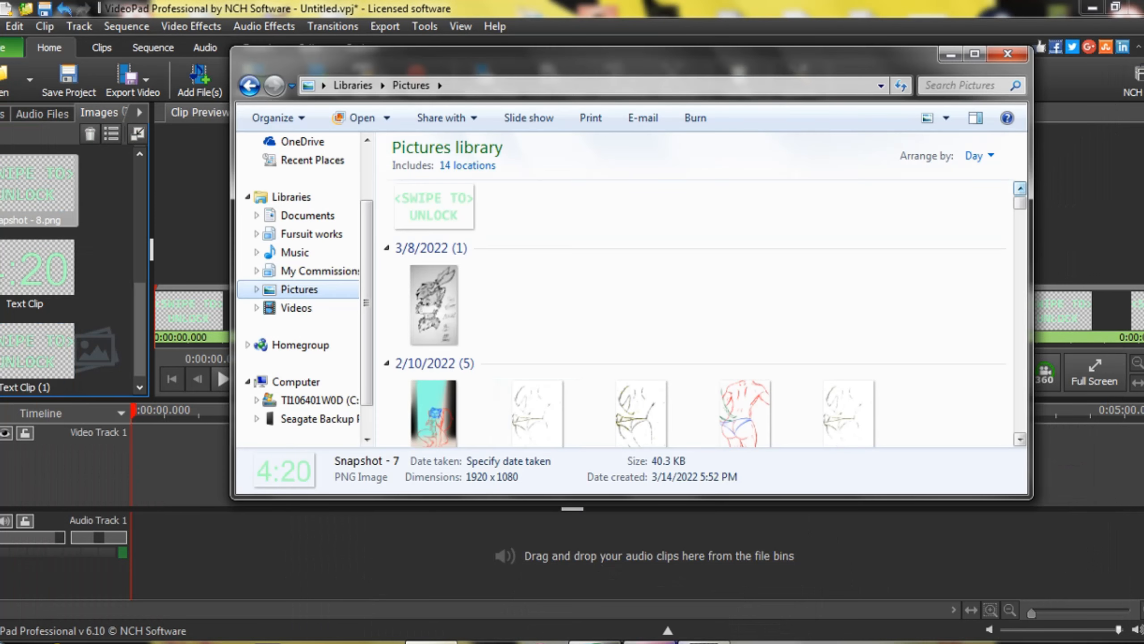
mouse_move(466, 350)
left_mouse_down()
mouse_move(594, 433)
mouse_move(639, 614)
mouse_move(603, 642)
mouse_move(680, 427)
left_mouse_up()
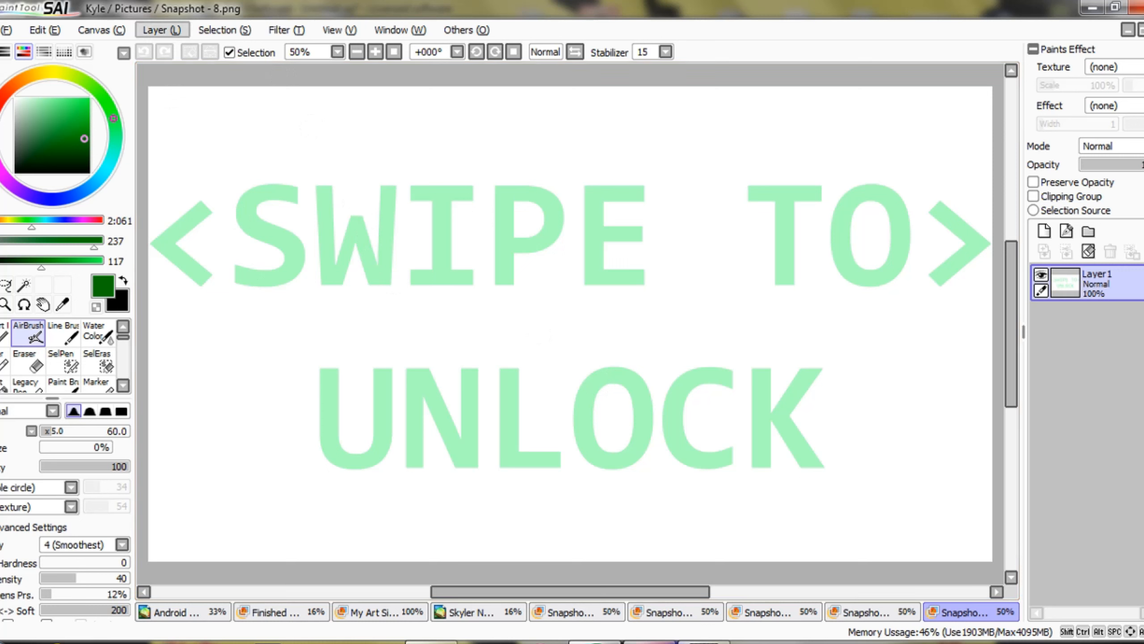
Set the snapshot's canvas resolution to 300 pixel/inch.
left_click(161, 30)
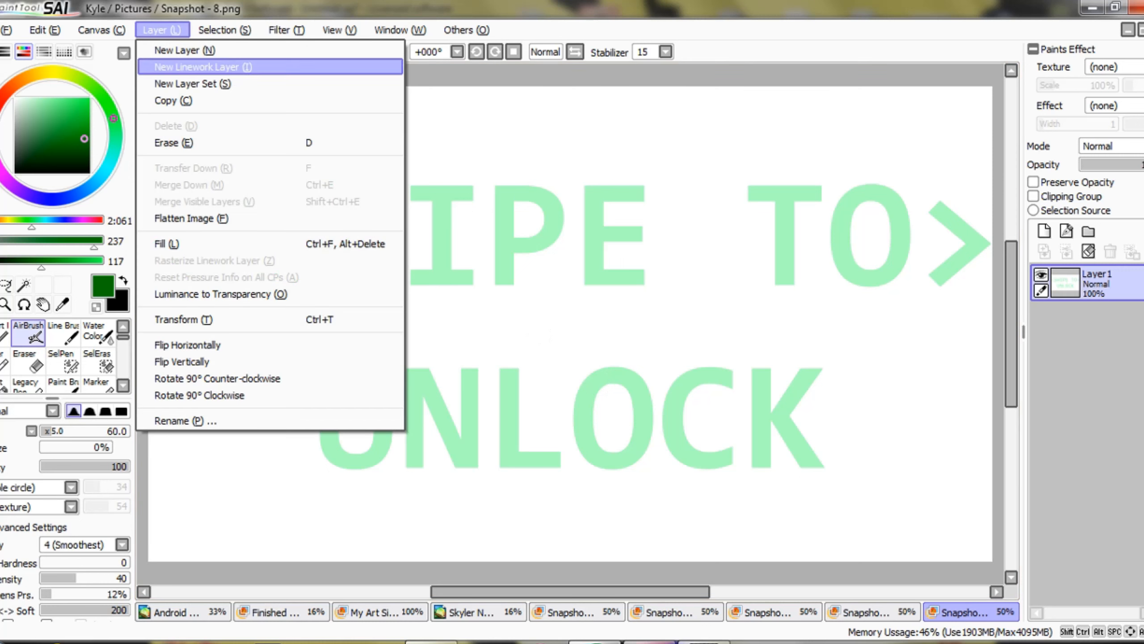
mouse_move(102, 30)
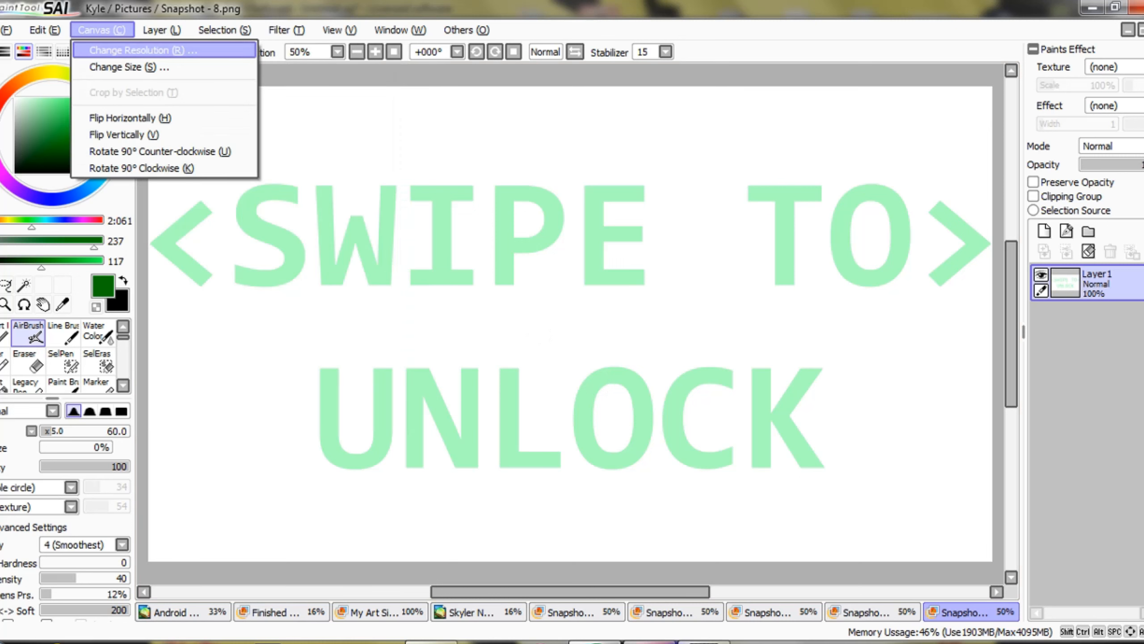
left_click(143, 50)
left_click(158, 154)
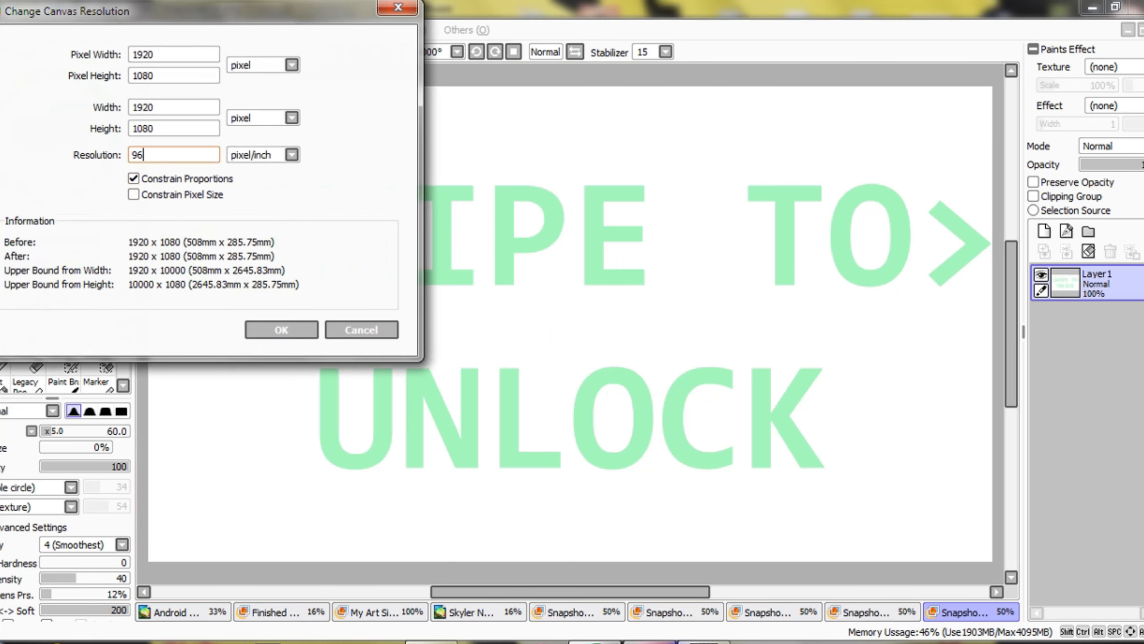
key("BackSpace")
key("BackSpace")
type("300")
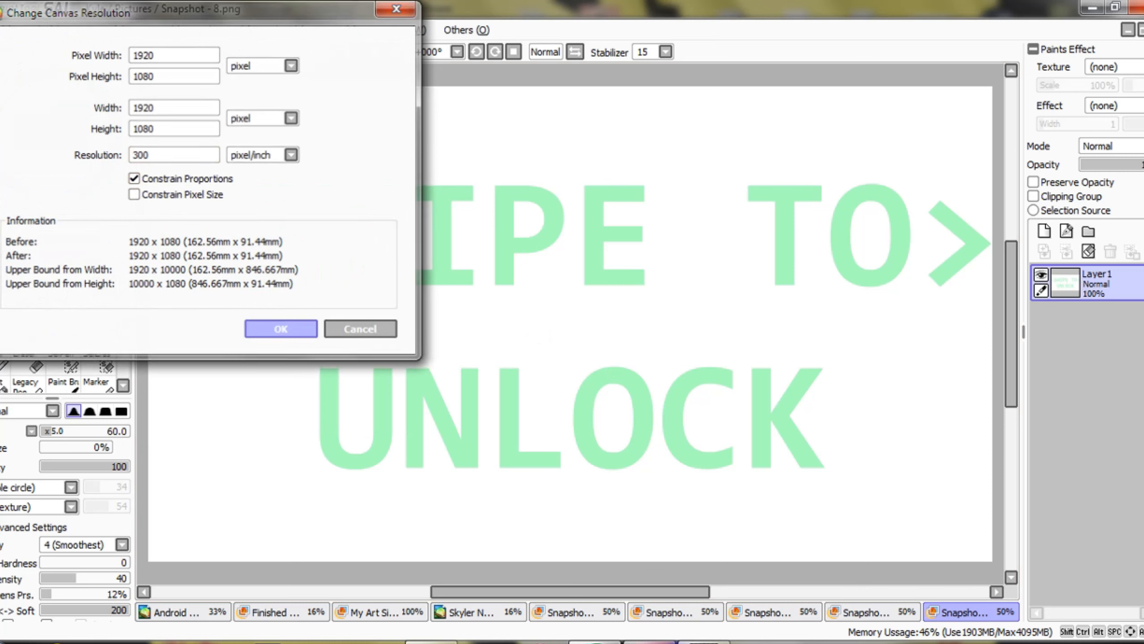
left_click(271, 322)
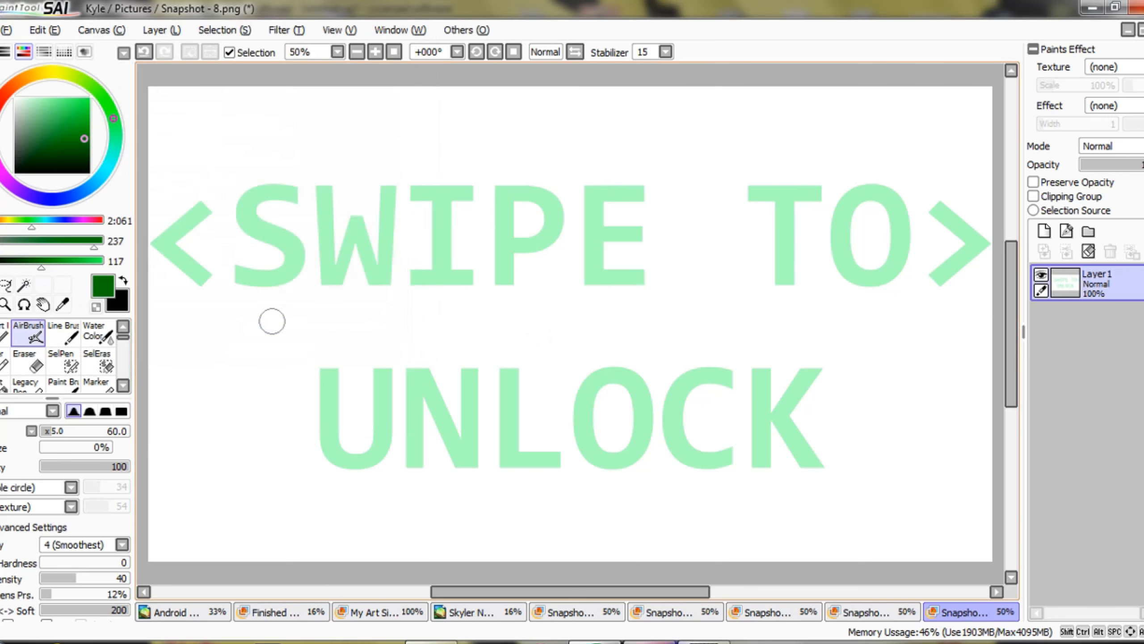
Copy the entire "<SWIPE TO> UNLOCK" snapshot and paste it into the phone badge document as a new layer.
key("ctrl")
key("ctrl+a")
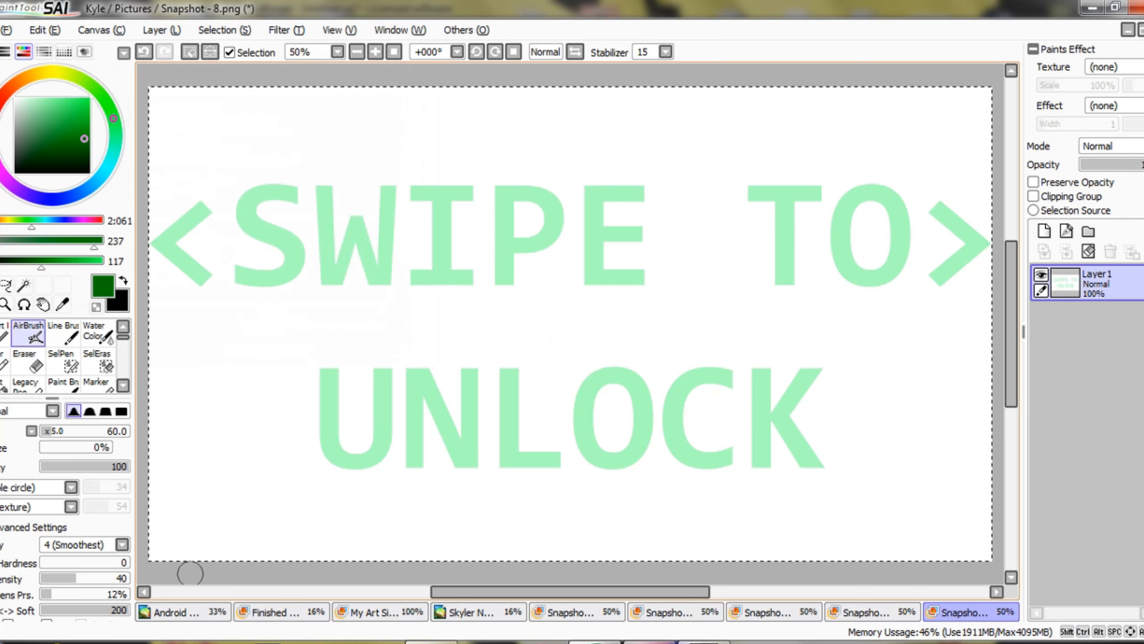
left_click(183, 611)
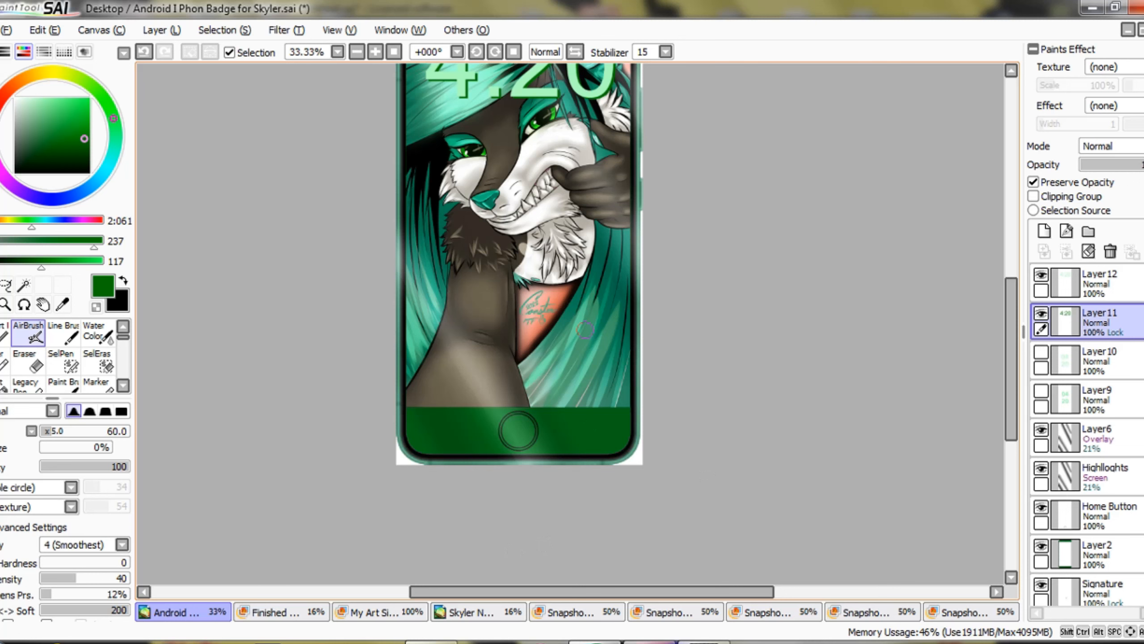
key("ctrl")
key("ctrl+v")
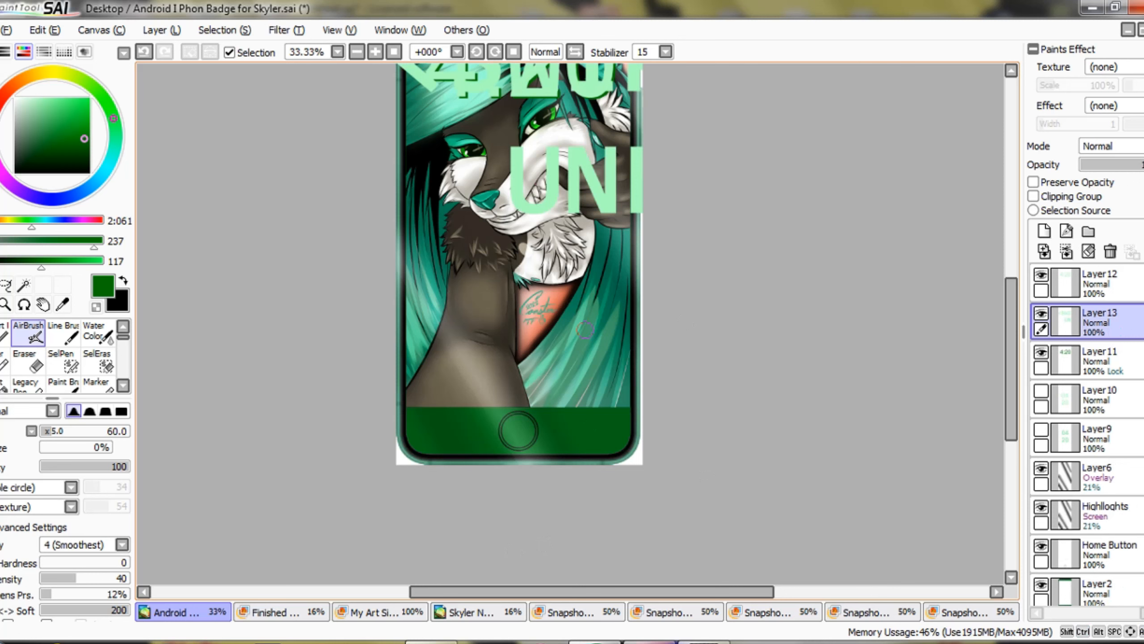
Transform the pasted text, moving it to the lower part of the phone and shrinking it proportionally to fit the screen.
key("ctrl")
key("ctrl+t")
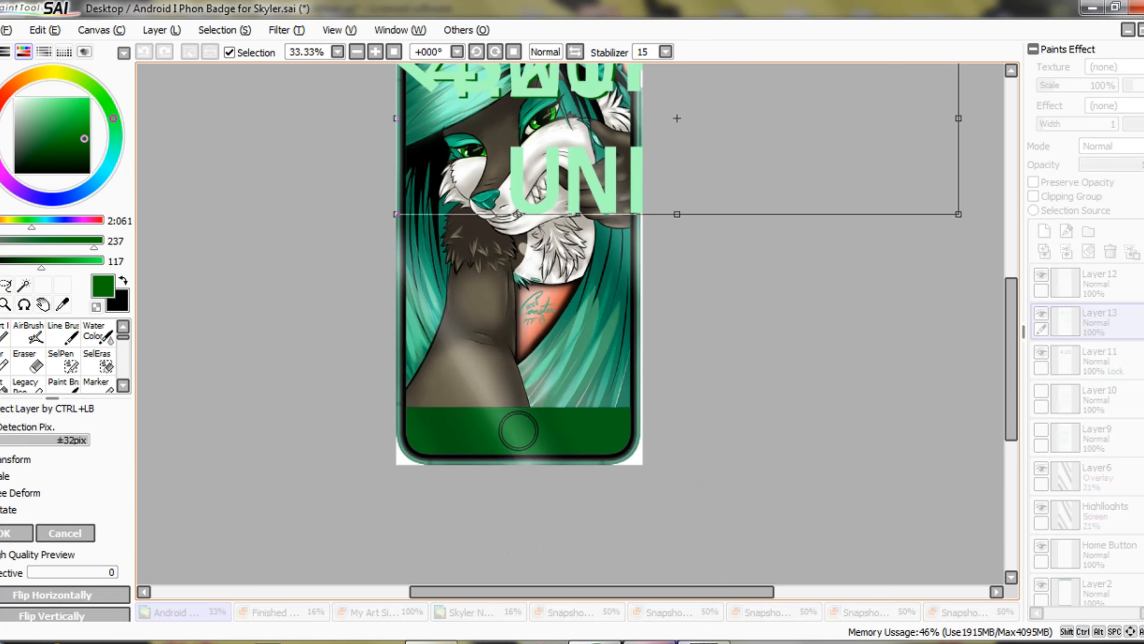
left_click_drag(676, 118, 621, 316)
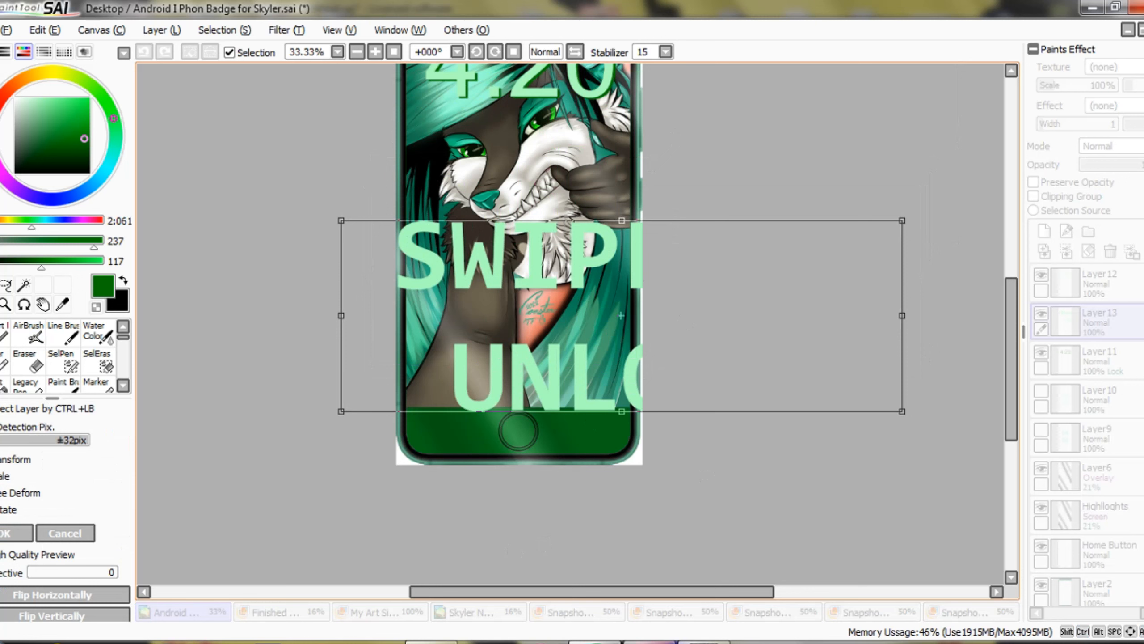
key("shift")
left_click_drag(341, 220, 466, 345)
key("shift")
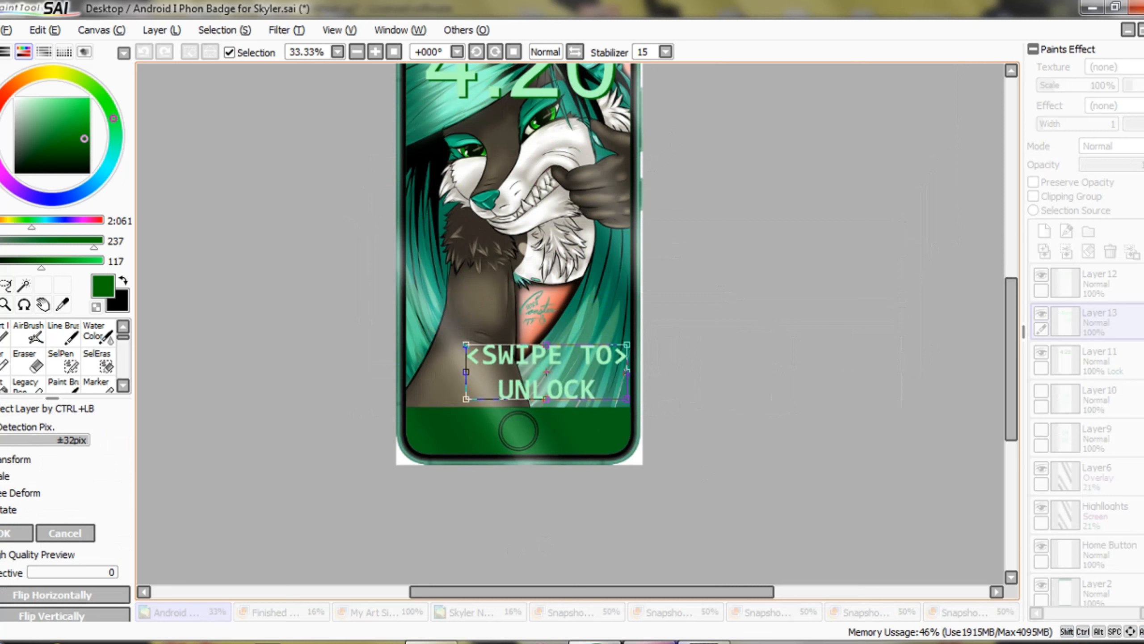
Center the "<SWIPE TO> UNLOCK" text above the home button, shrink it slightly more and apply the transform.
left_click_drag(546, 372, 516, 369)
scroll(516, 370, "down", 3)
scroll(516, 370, "up", 3)
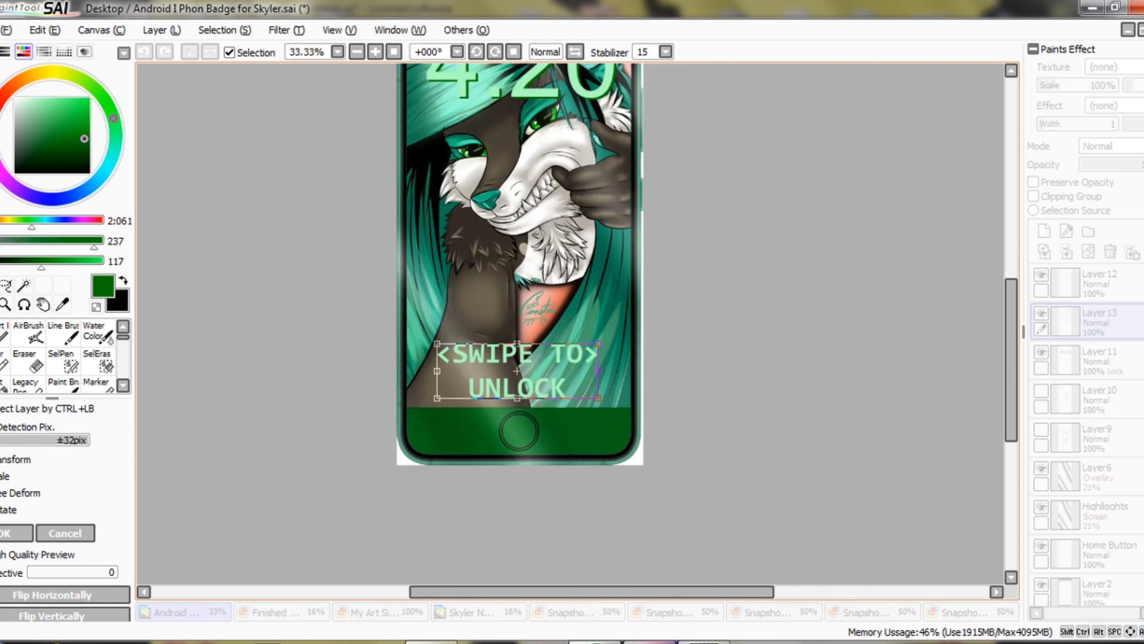
left_click_drag(517, 371, 522, 370)
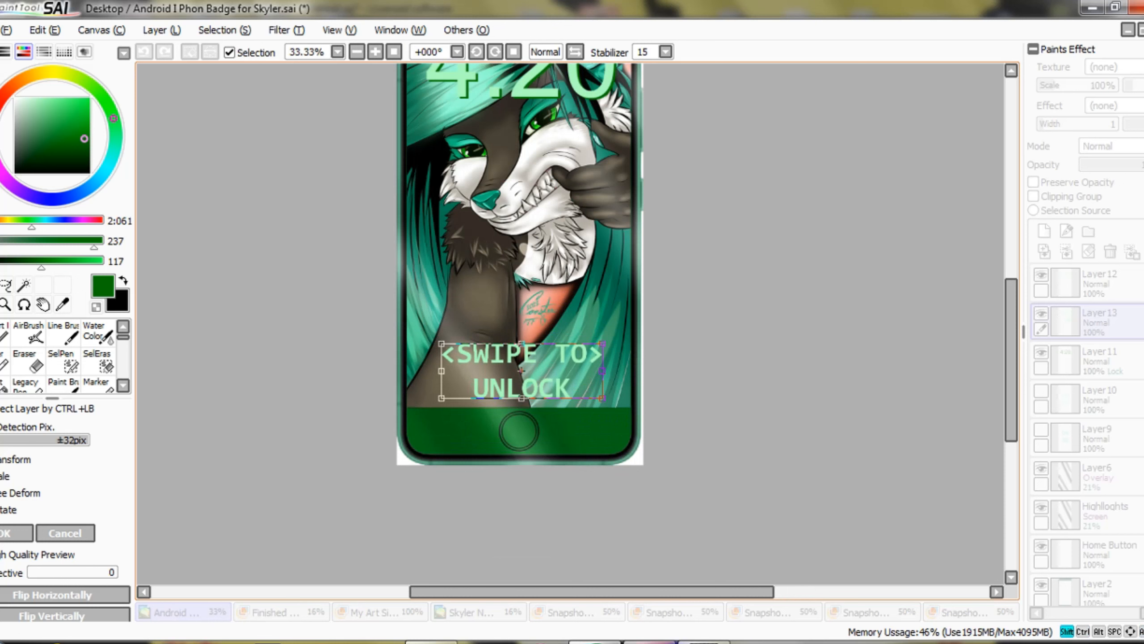
left_click_drag(442, 343, 455, 347)
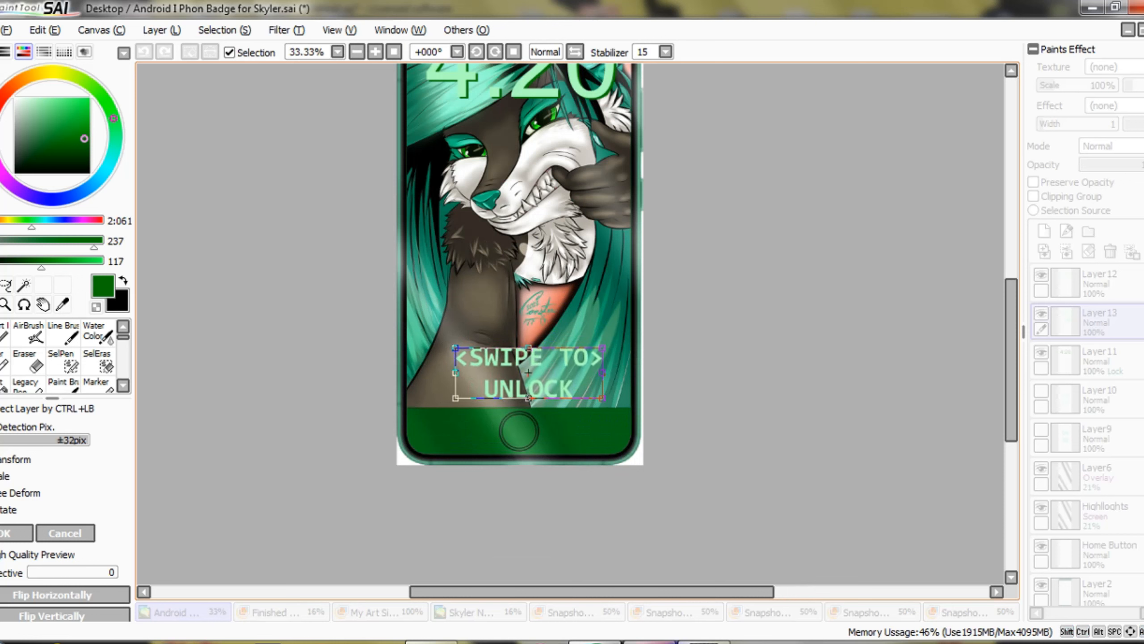
left_click_drag(528, 372, 524, 370)
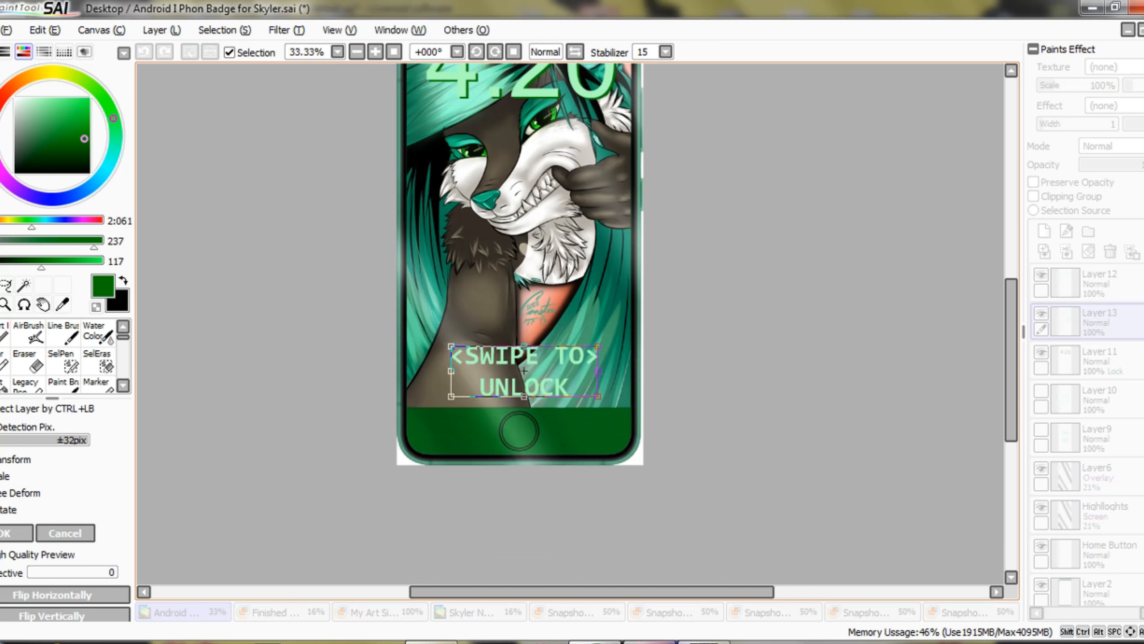
key("Return")
Transform the "<SWIPE TO> UNLOCK" text again, nudging it slightly left to line up with the home button.
key("ctrl")
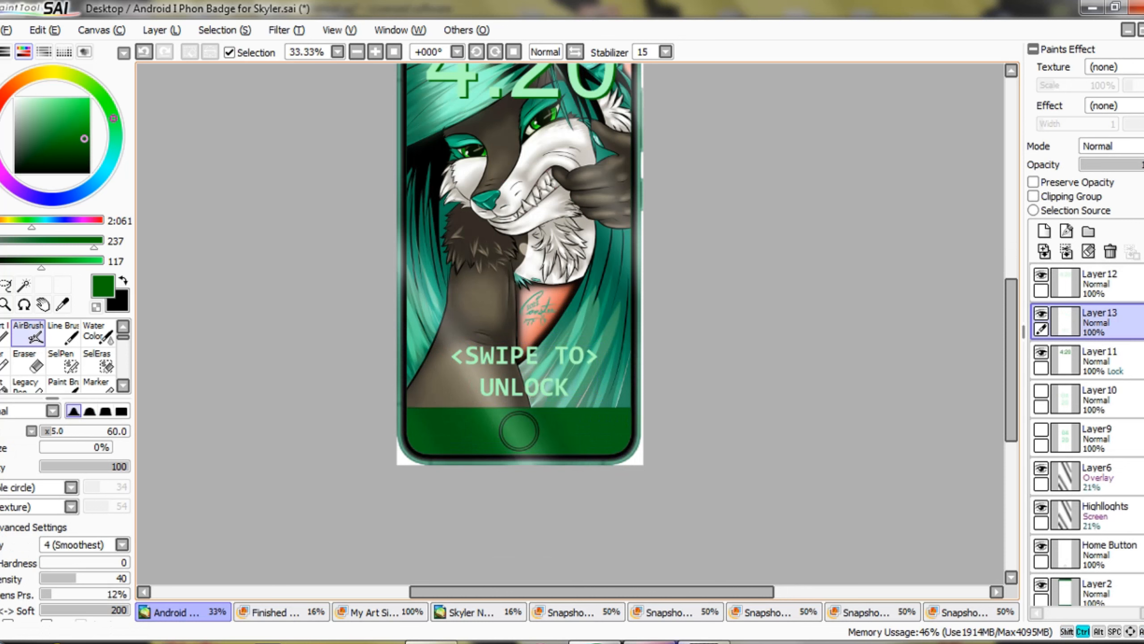
scroll(478, 363, "up", 2)
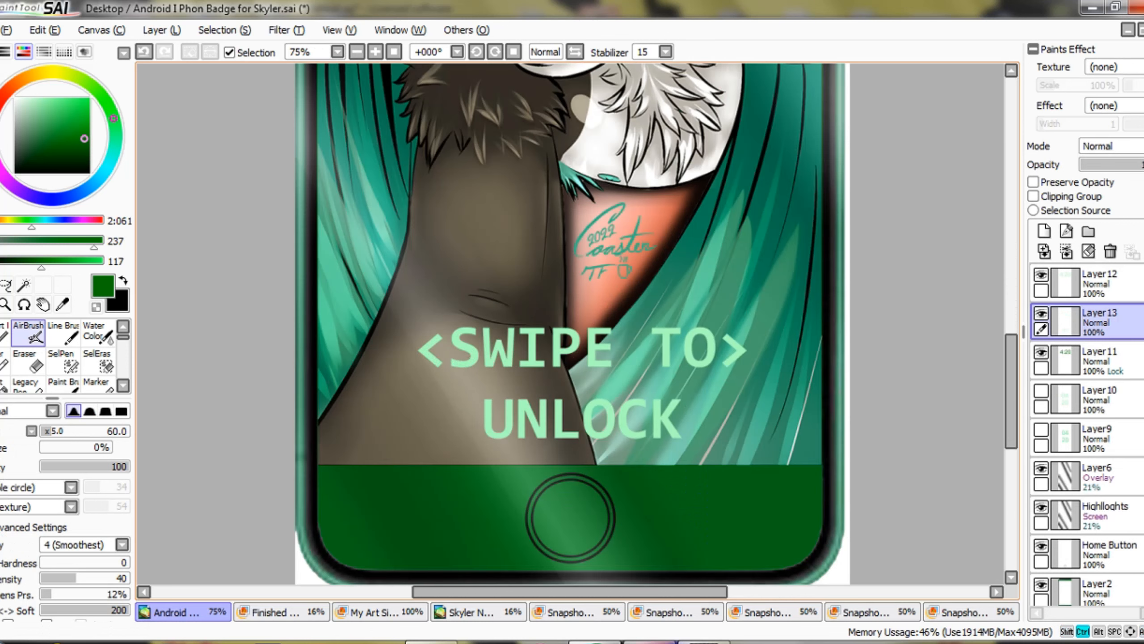
scroll(487, 180, "up", 1)
scroll(487, 180, "down", 1)
scroll(478, 364, "down", 3)
scroll(478, 364, "up", 1)
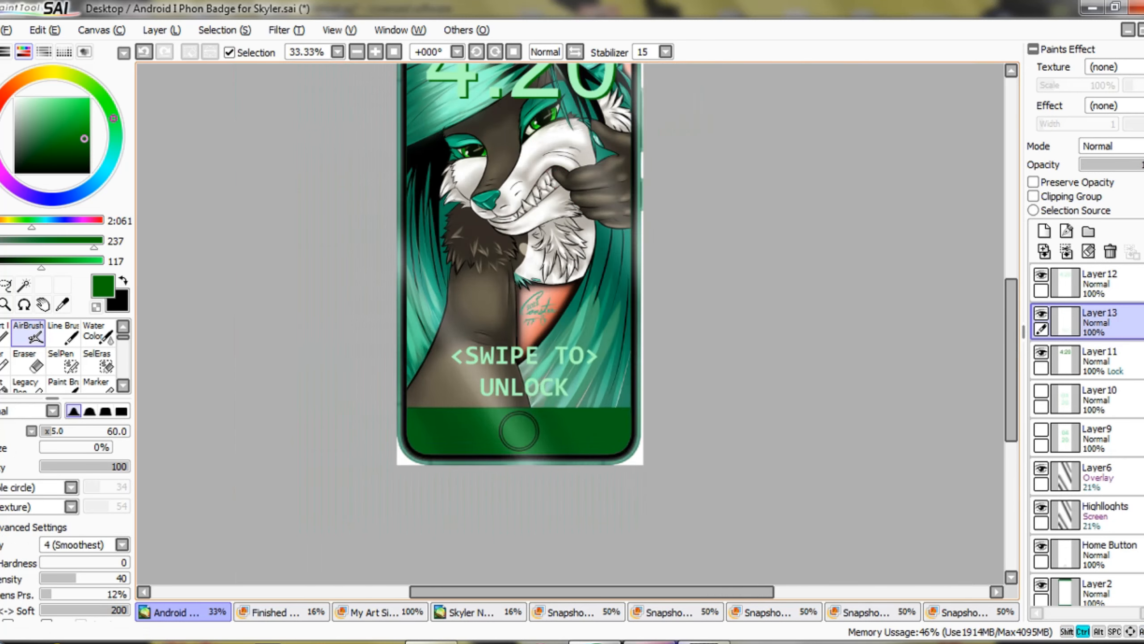
scroll(478, 364, "up", 1)
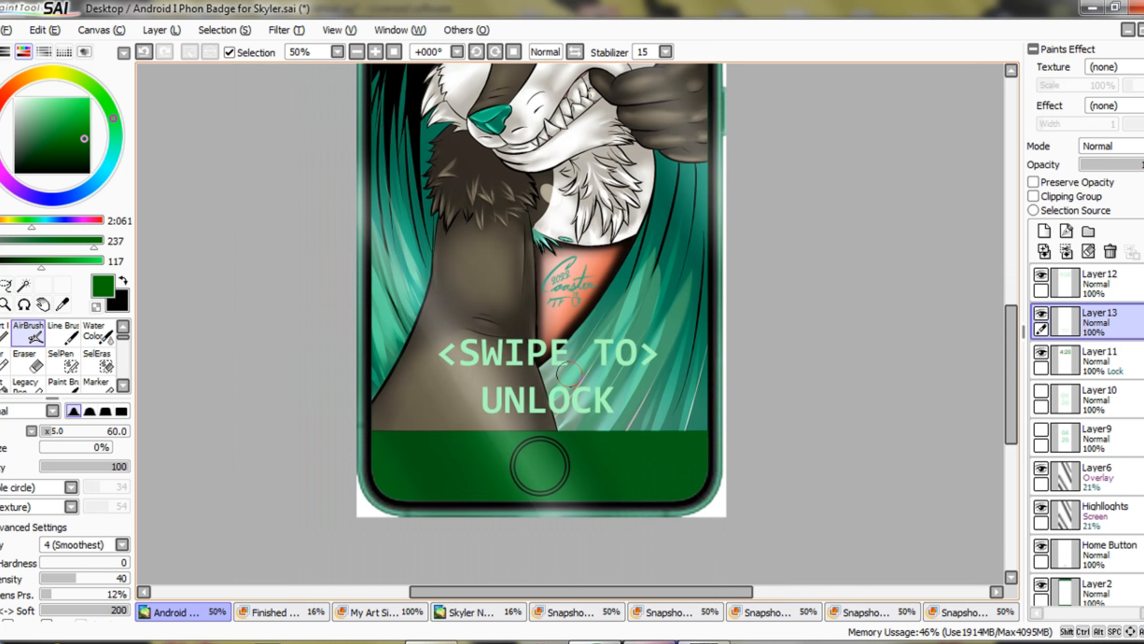
key("ctrl+t")
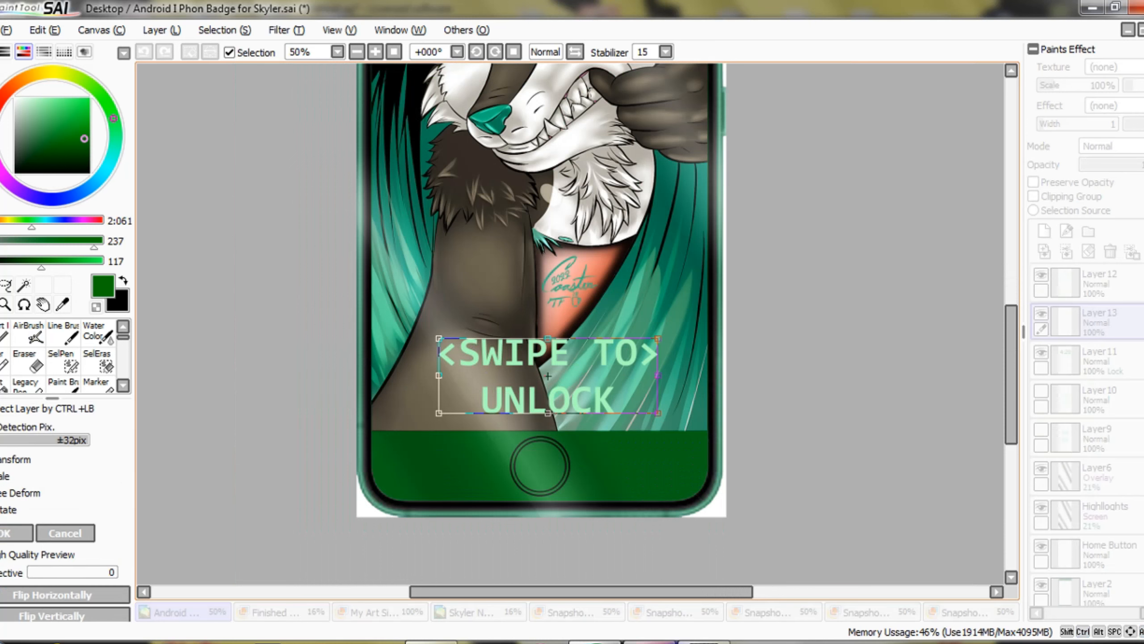
left_click_drag(548, 376, 545, 376)
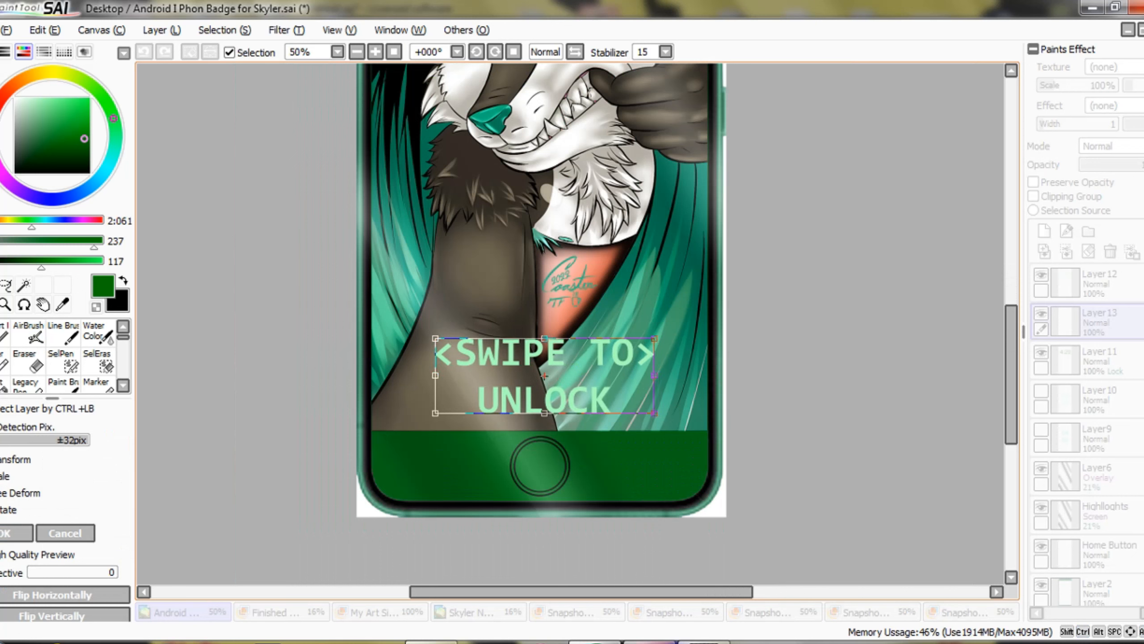
key("Return")
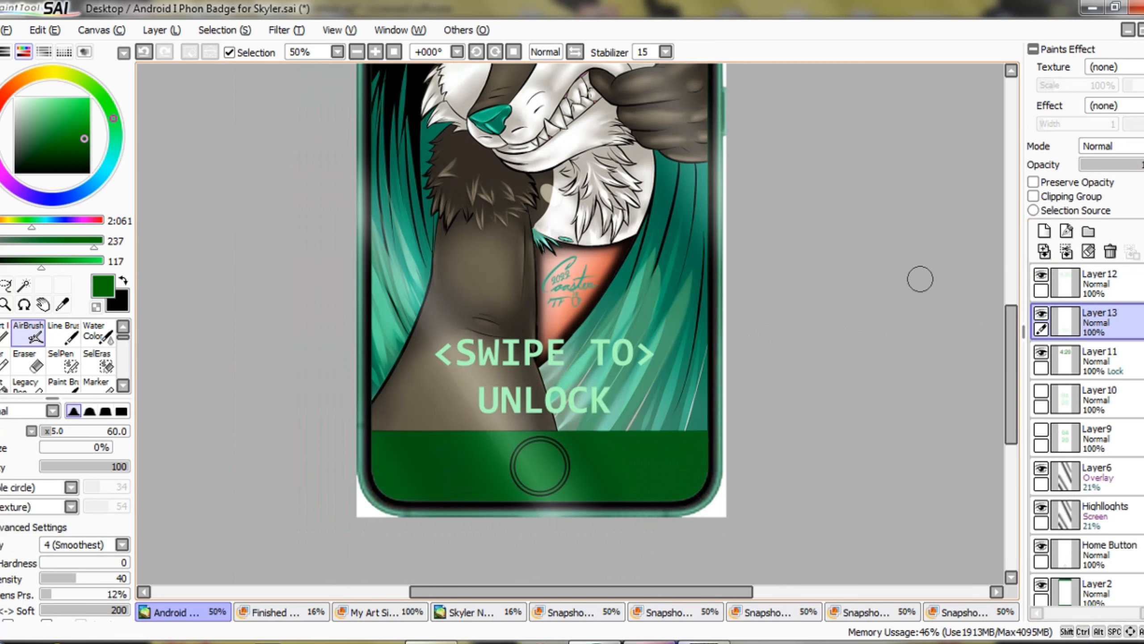
Duplicate the "<SWIPE TO> UNLOCK" text by copying the whole Layer13 and pasting it as a new layer.
key("ctrl+a")
key("ctrl+c")
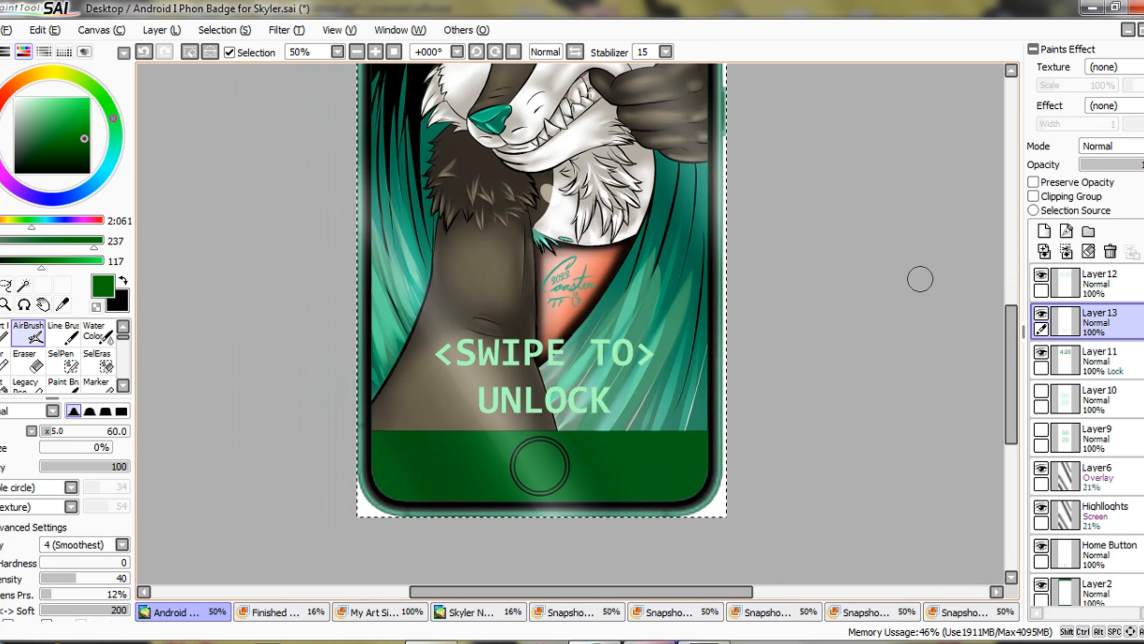
key("ctrl+v")
Offset the pasted text copy slightly down and to the right of the original, apply the transform and deselect.
key("ctrl+t")
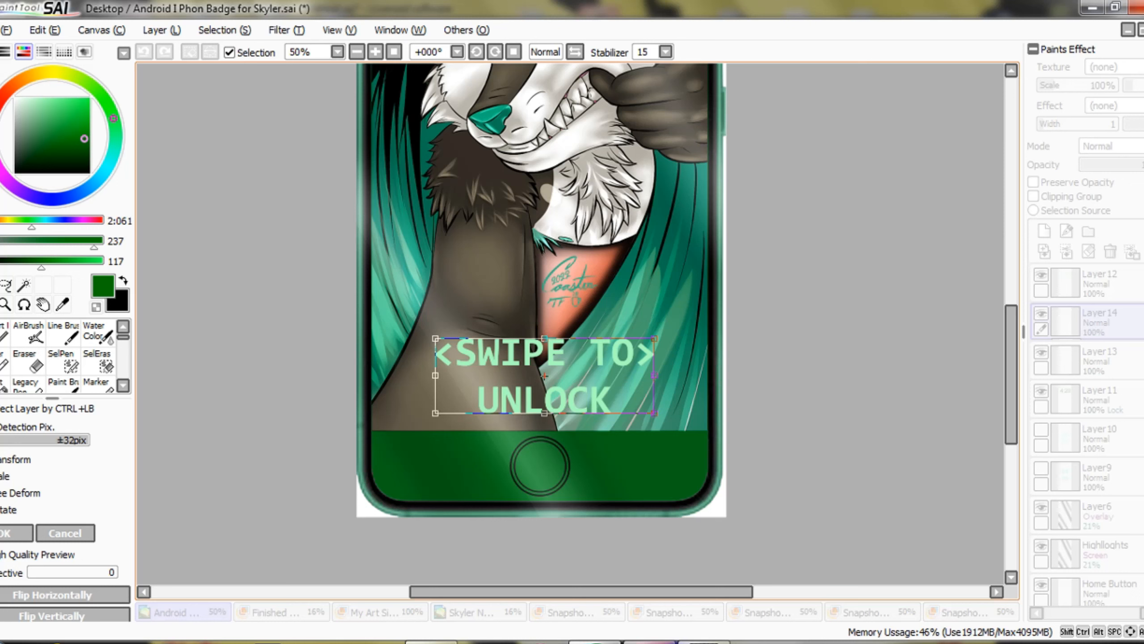
key("Down")
key("Down")
key("Right")
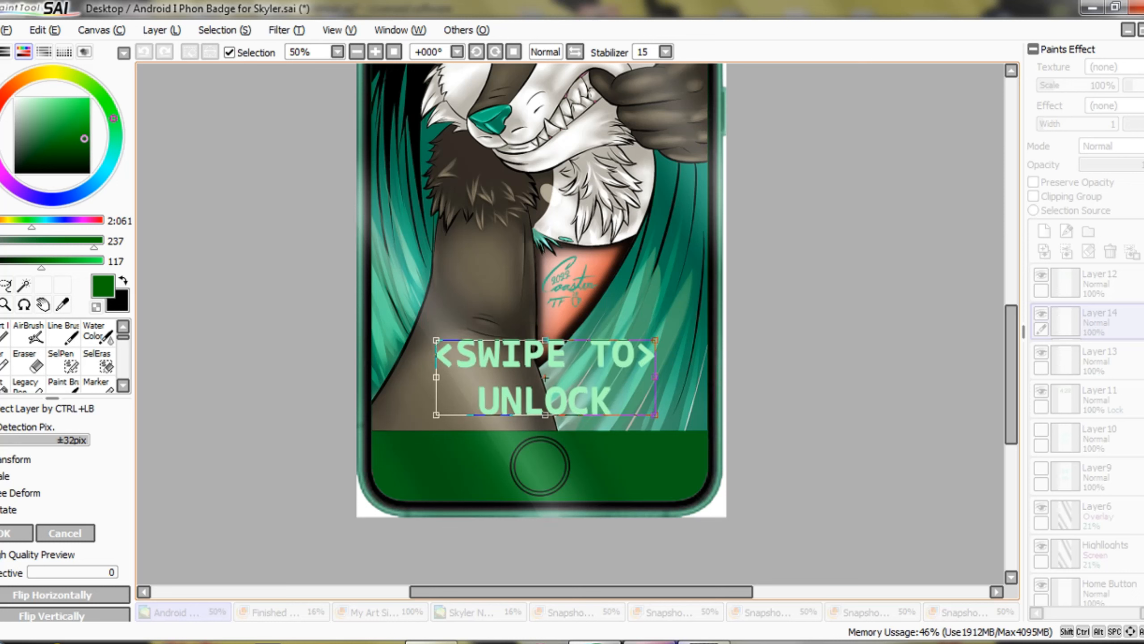
key("Return")
scroll(572, 324, "up", 5)
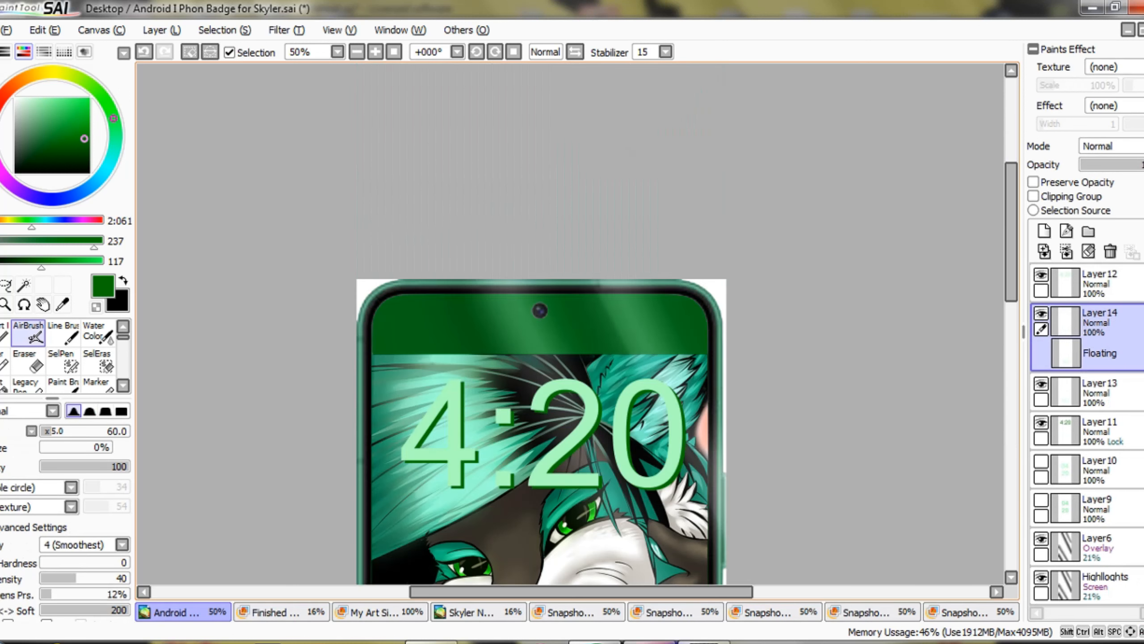
key("space")
left_click_drag(572, 324, 439, 146)
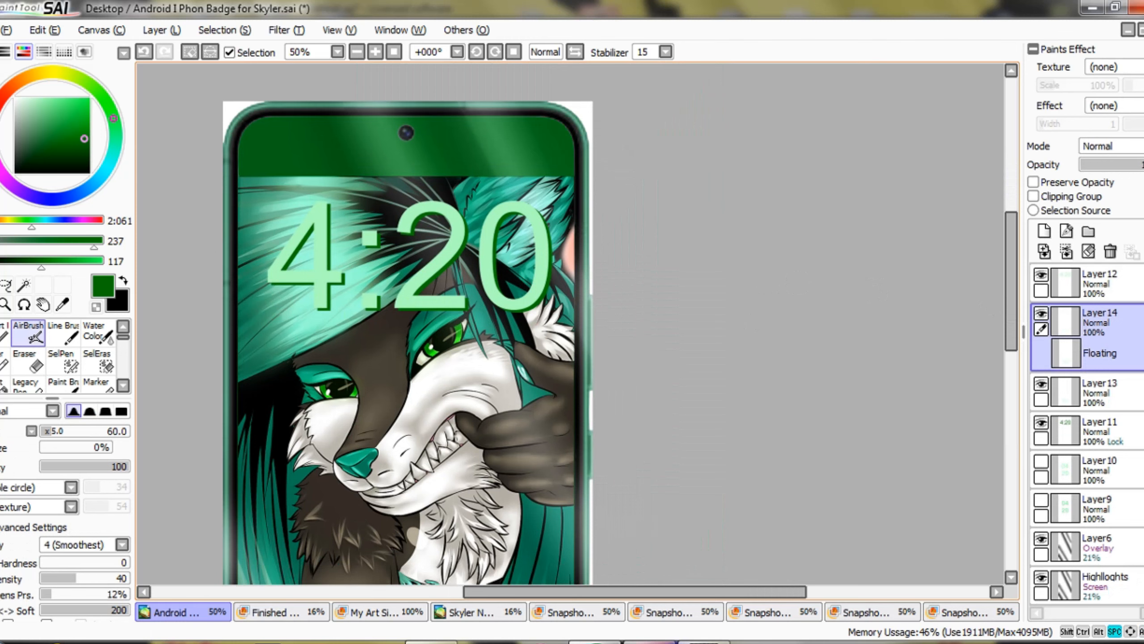
left_click_drag(477, 450, 566, 110)
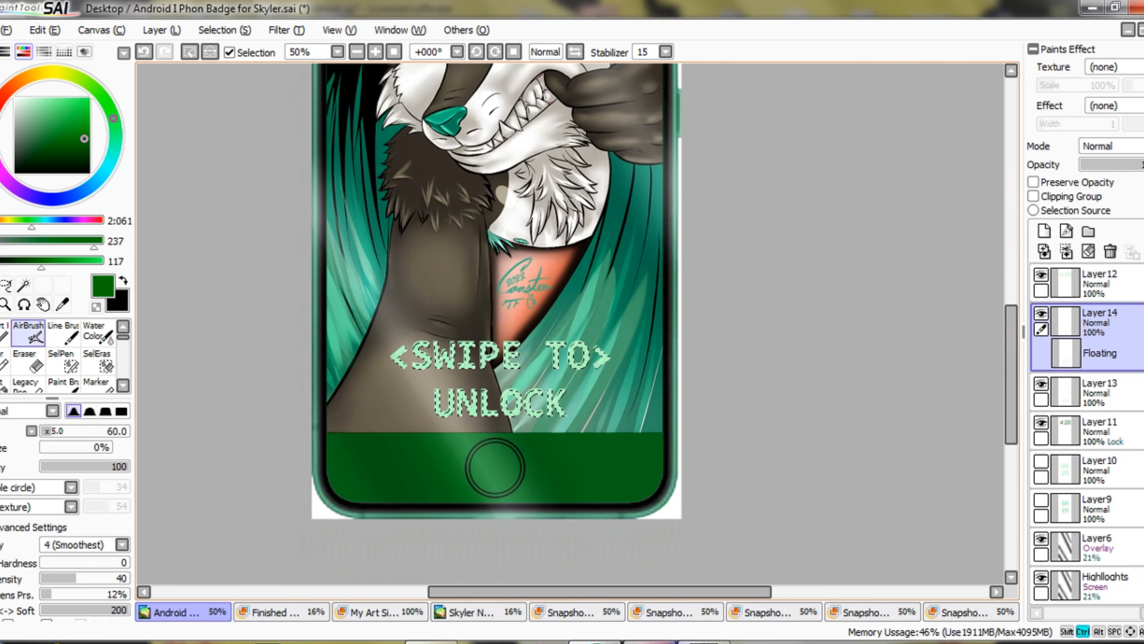
key("ctrl+d")
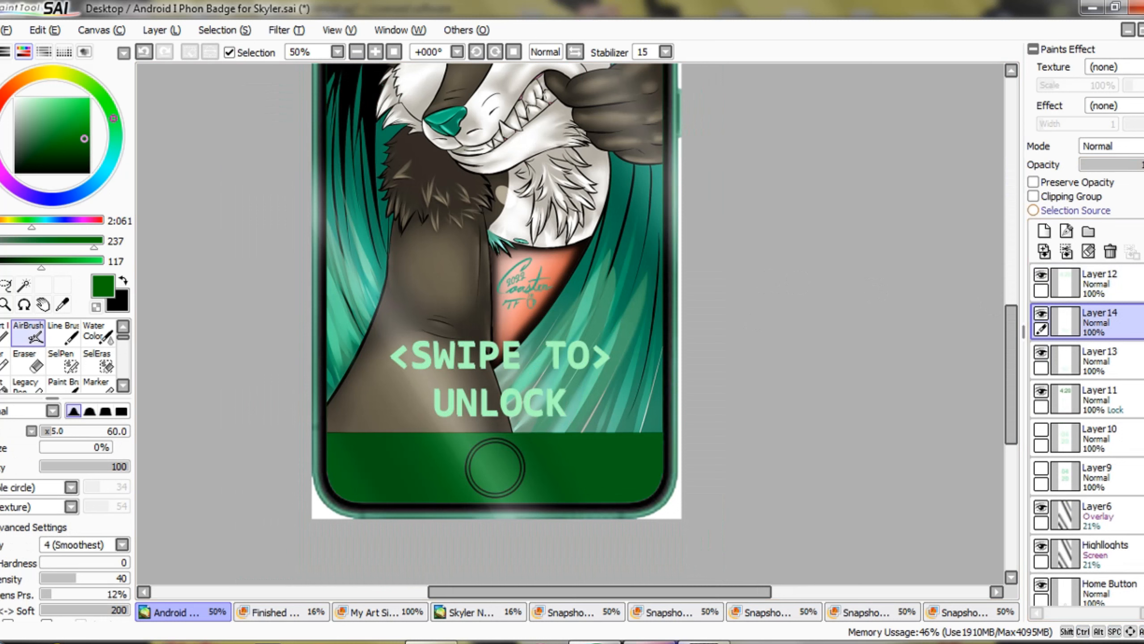
Turn on Preserve Opacity for the offset text copy on Layer14, keeping that layer active.
left_click(1033, 182)
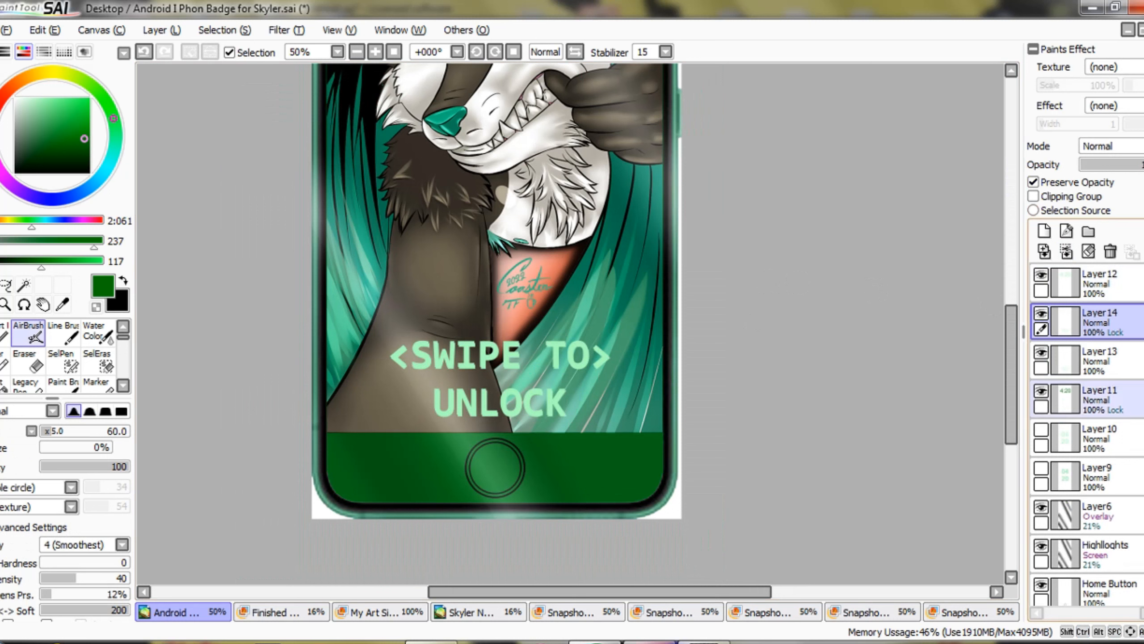
left_click(1103, 400)
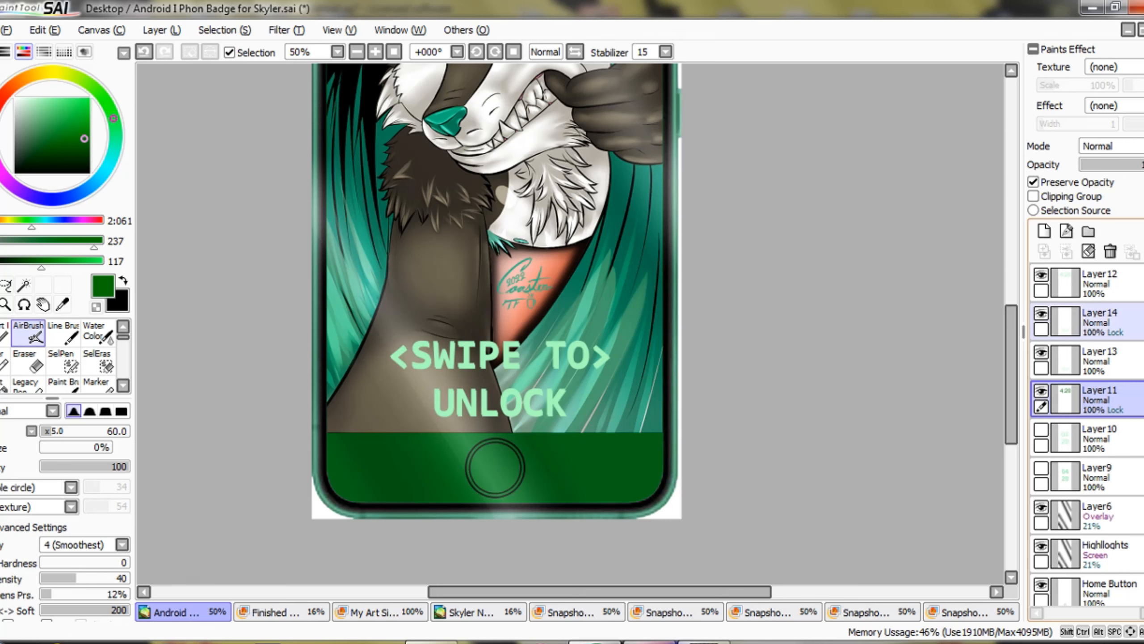
left_click(1104, 321)
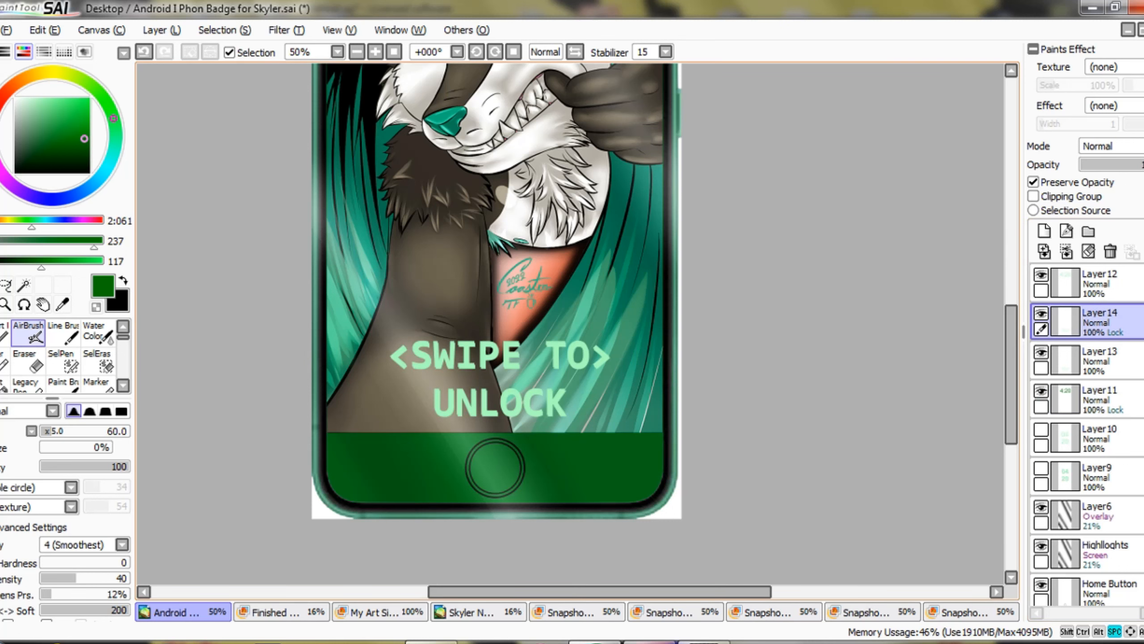
Pick the dark green of the 4:20 clock's shadow as the drawing color.
left_click_drag(563, 194, 602, 479)
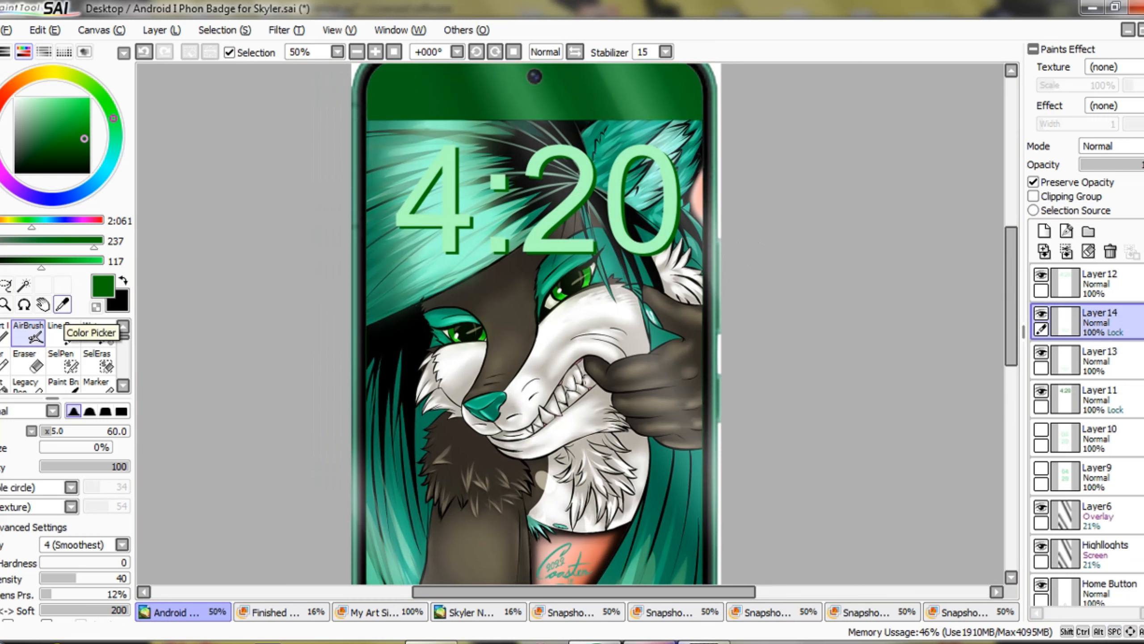
left_click(458, 195, "alt")
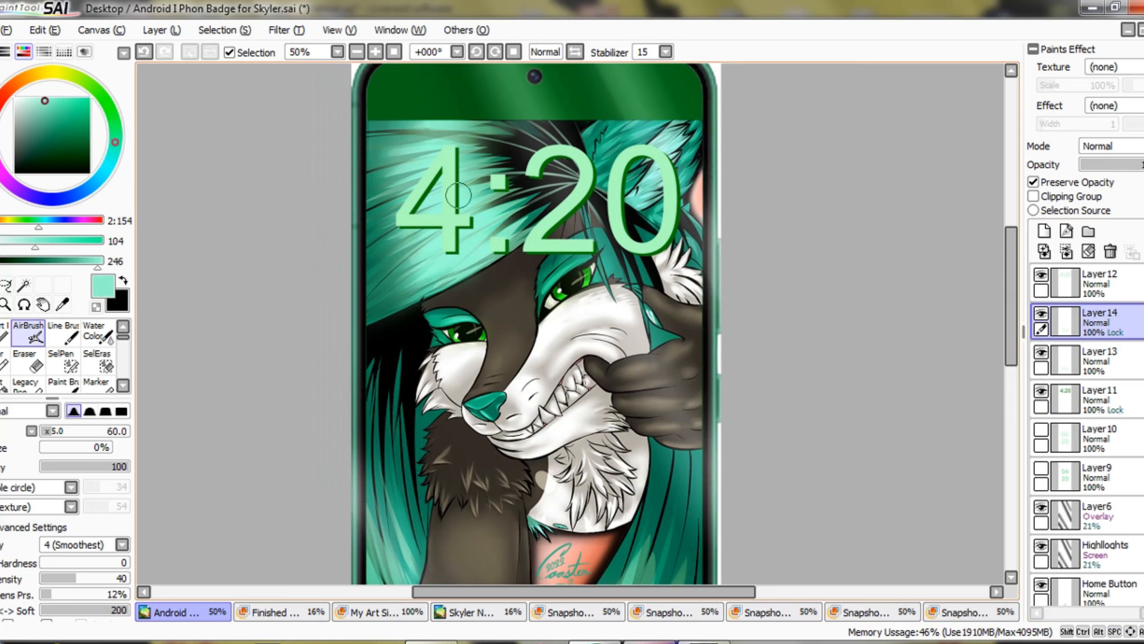
left_click(459, 197, "alt")
scroll(453, 231, "up", 5)
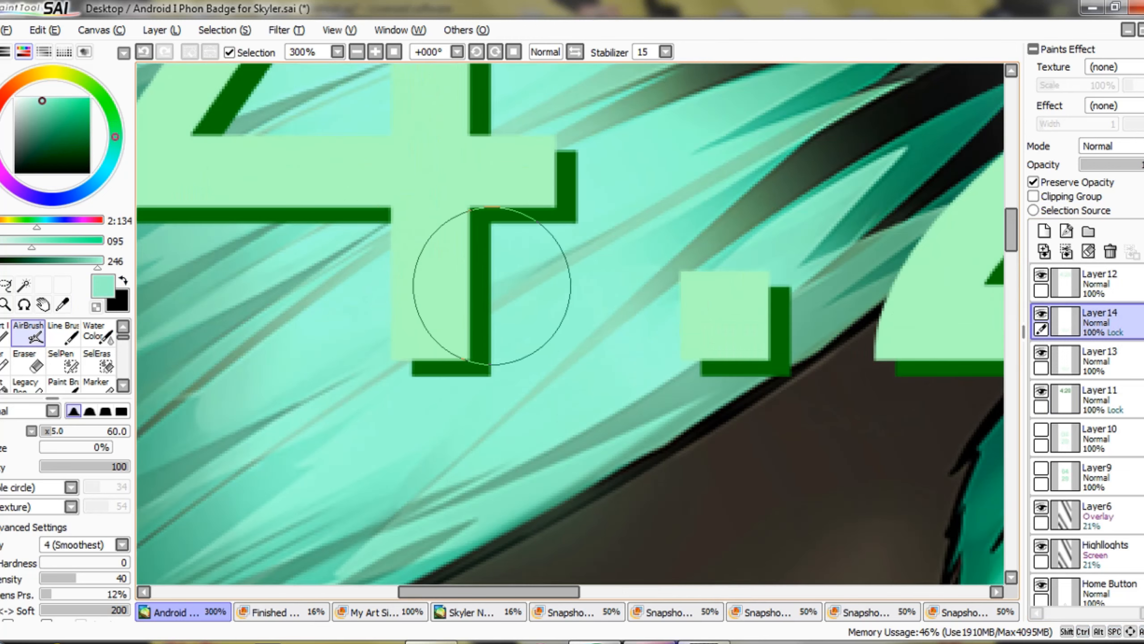
left_click(480, 289, "alt")
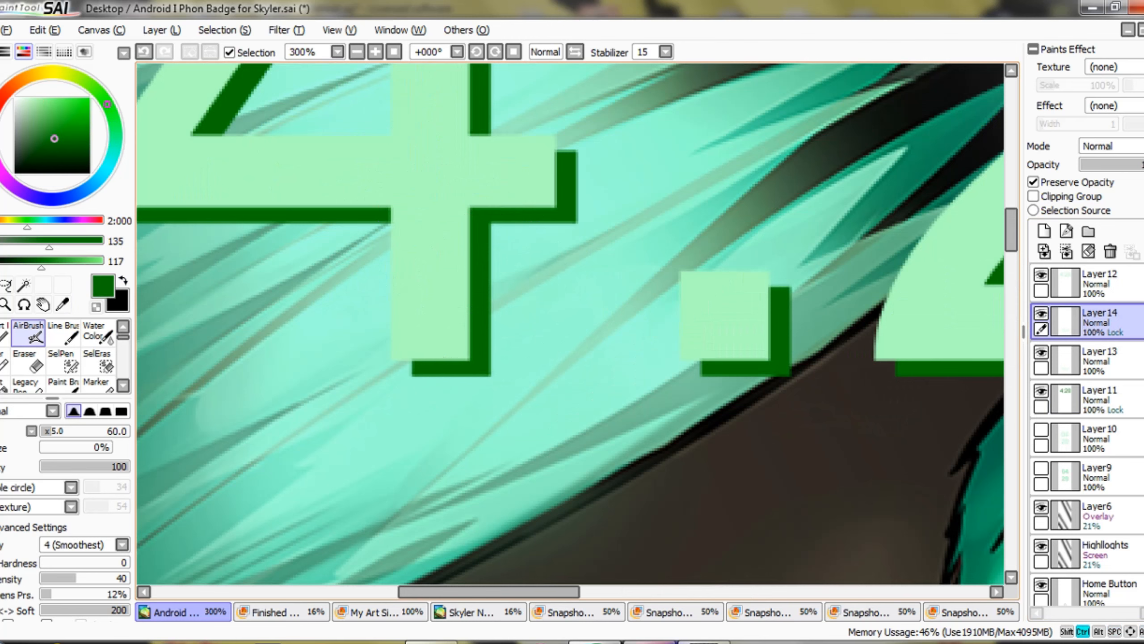
Show the color swatches together with the color wheel and sliders.
scroll(481, 288, "down", 4)
left_click_drag(582, 617, 536, 396)
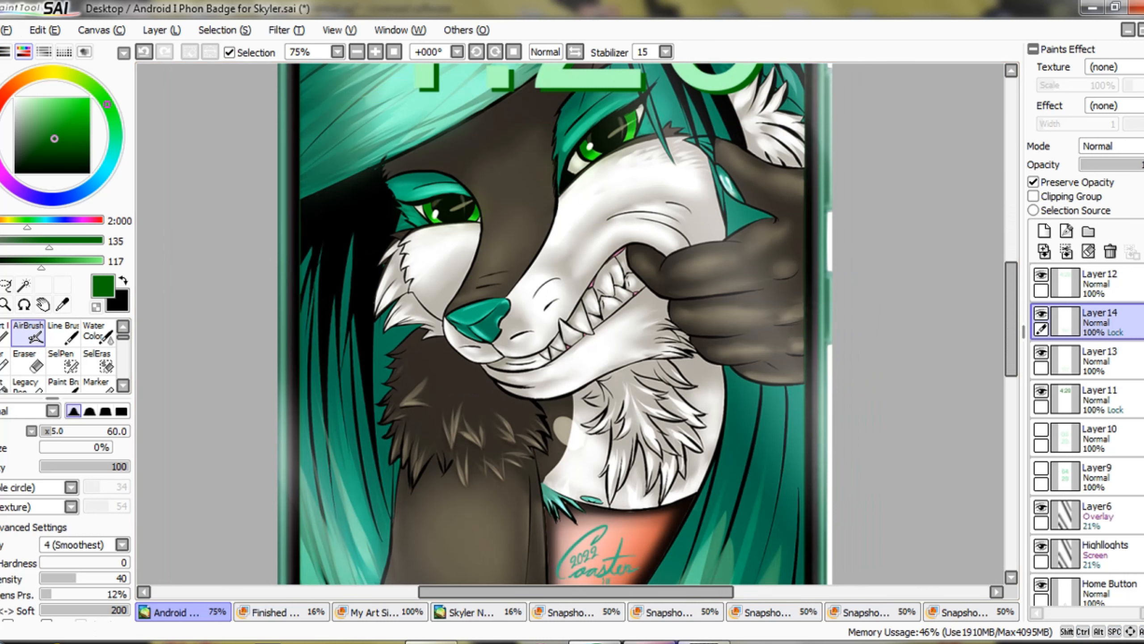
left_click(1, 52)
left_click(1, 52)
left_click(24, 51)
left_click(44, 52)
left_click(64, 52)
left_click(64, 52)
left_click(64, 52)
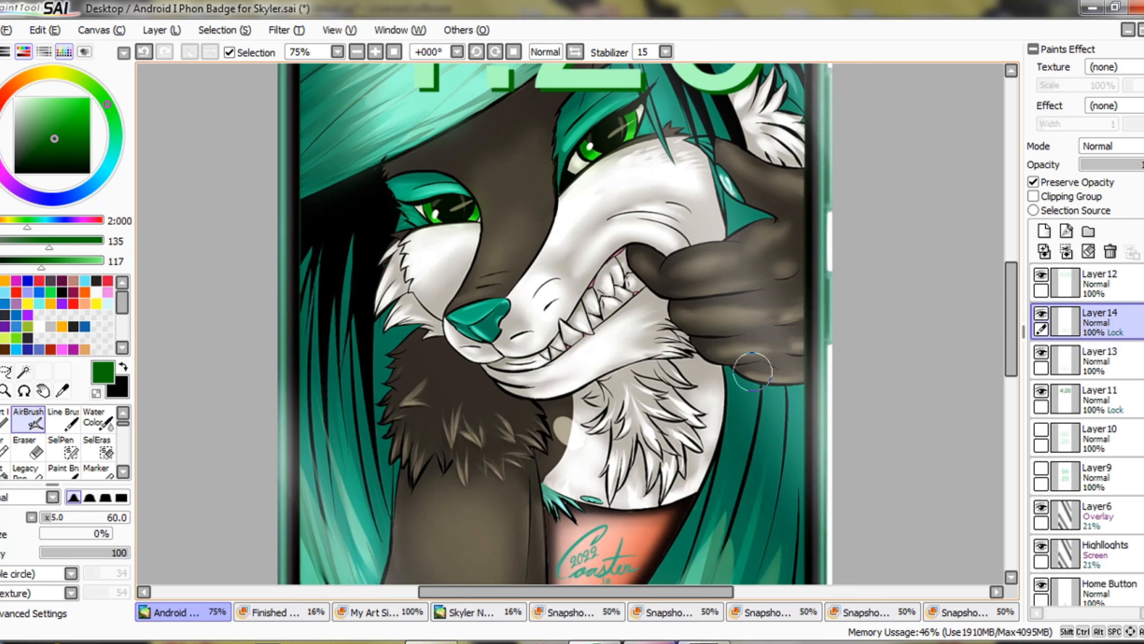
Fill the opacity-locked "<SWIPE TO> UNLOCK" copy on Layer14 with the dark green.
key("space")
left_click_drag(694, 361, 721, 94)
left_click_drag(627, 387, 614, 343)
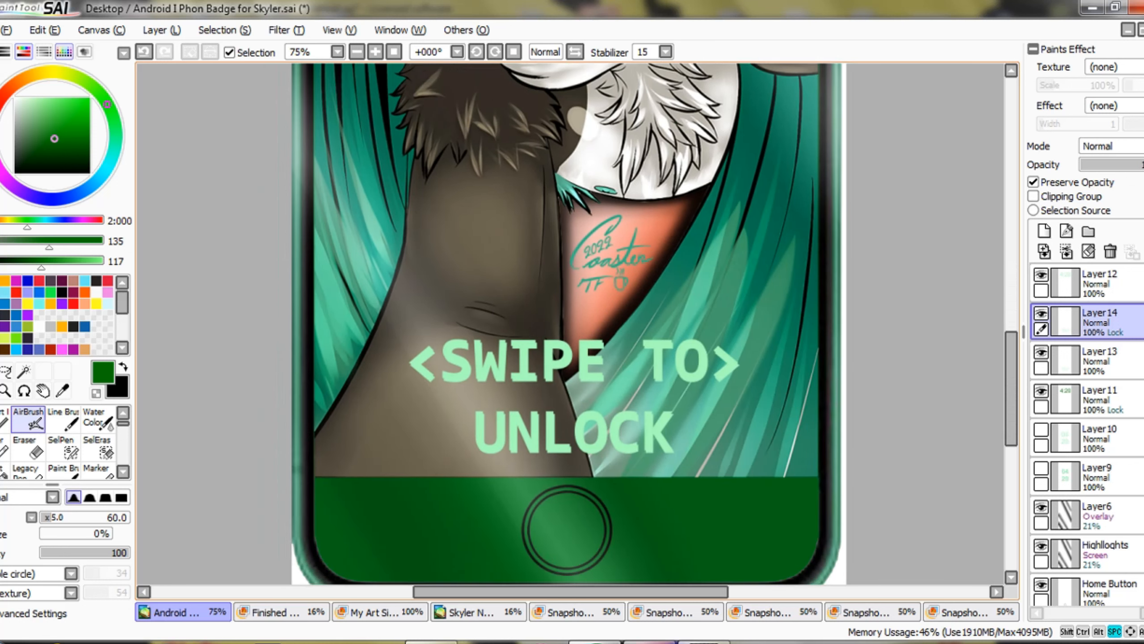
key("ctrl+f")
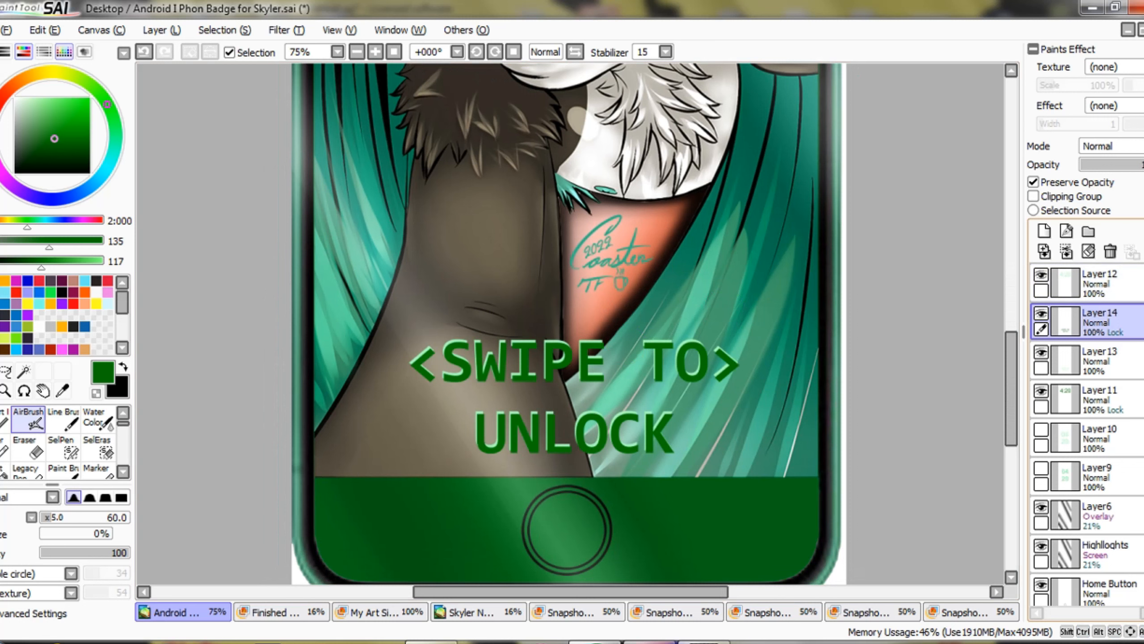
Move the dark green Layer14 below Layer13 so it forms a shadow behind the light green text.
left_click_drag(771, 260, 751, 559)
left_click_drag(751, 293, 746, 482)
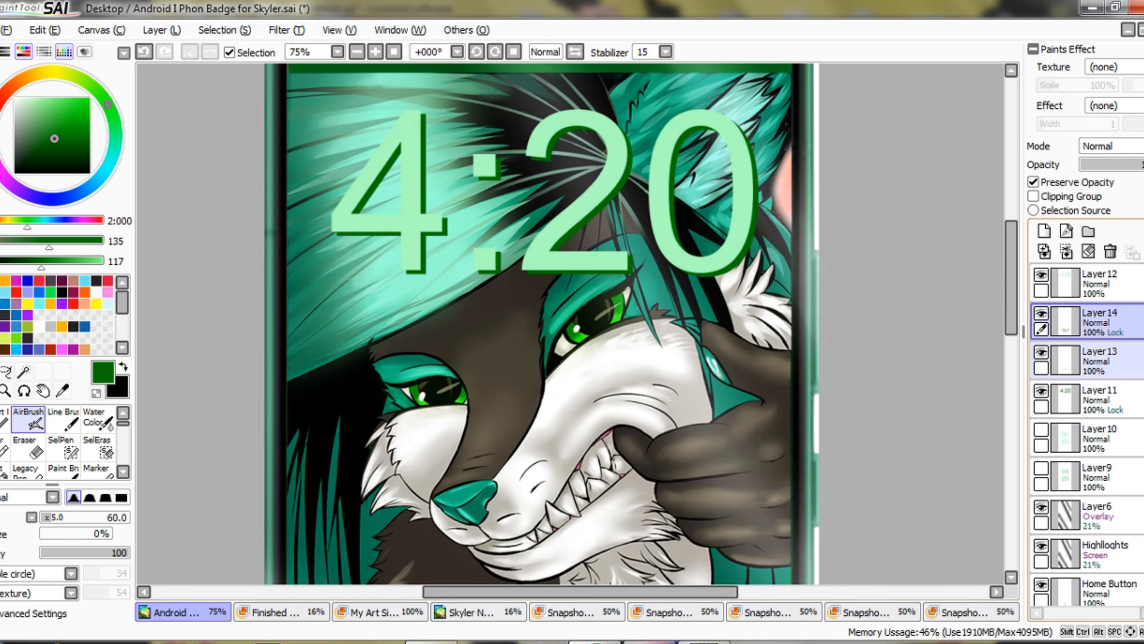
left_click(1041, 275)
left_click(1041, 275)
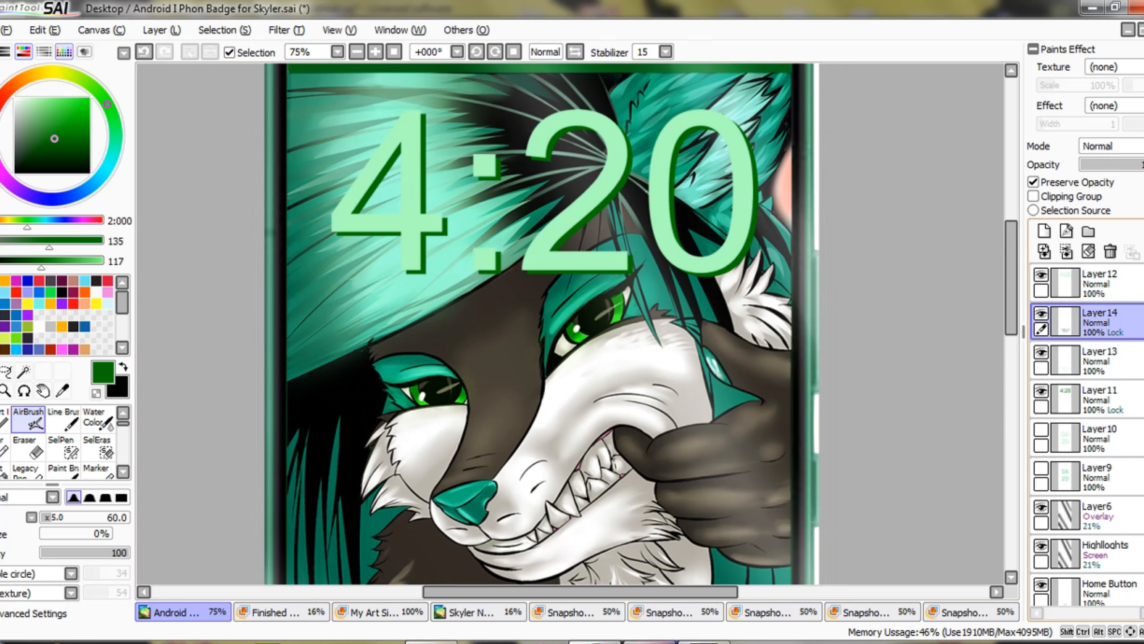
left_click_drag(1099, 323, 1099, 377)
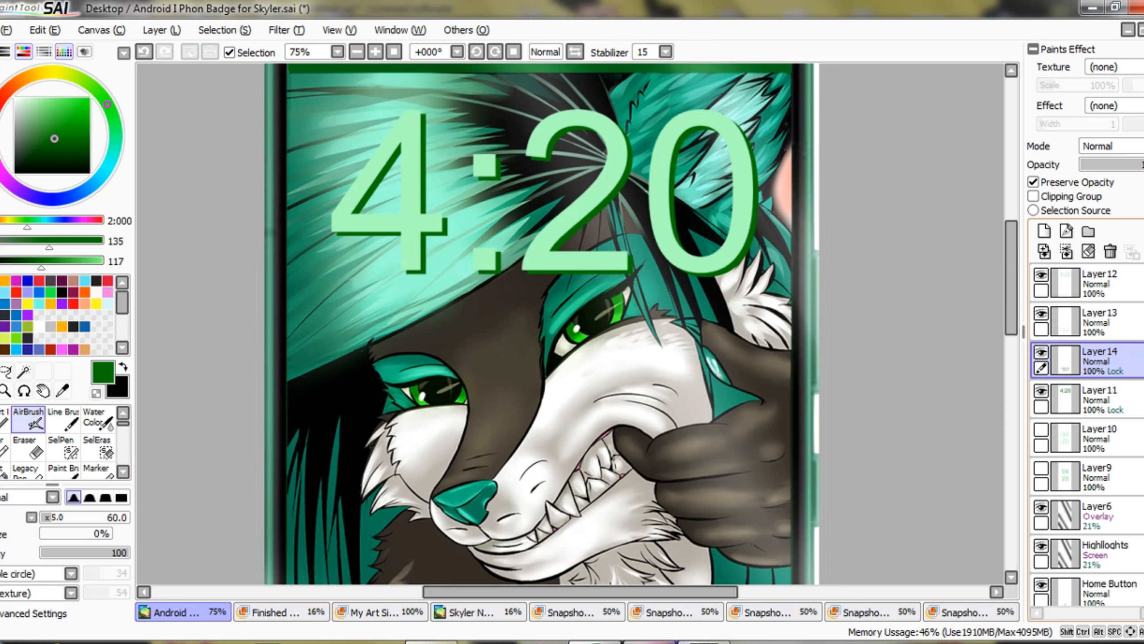
Examine the shadowed text and the whole phone badge up close and at reduced size, briefly toggling Layer10's visibility.
scroll(1099, 377, "down", 5)
scroll(1099, 376, "up", 5)
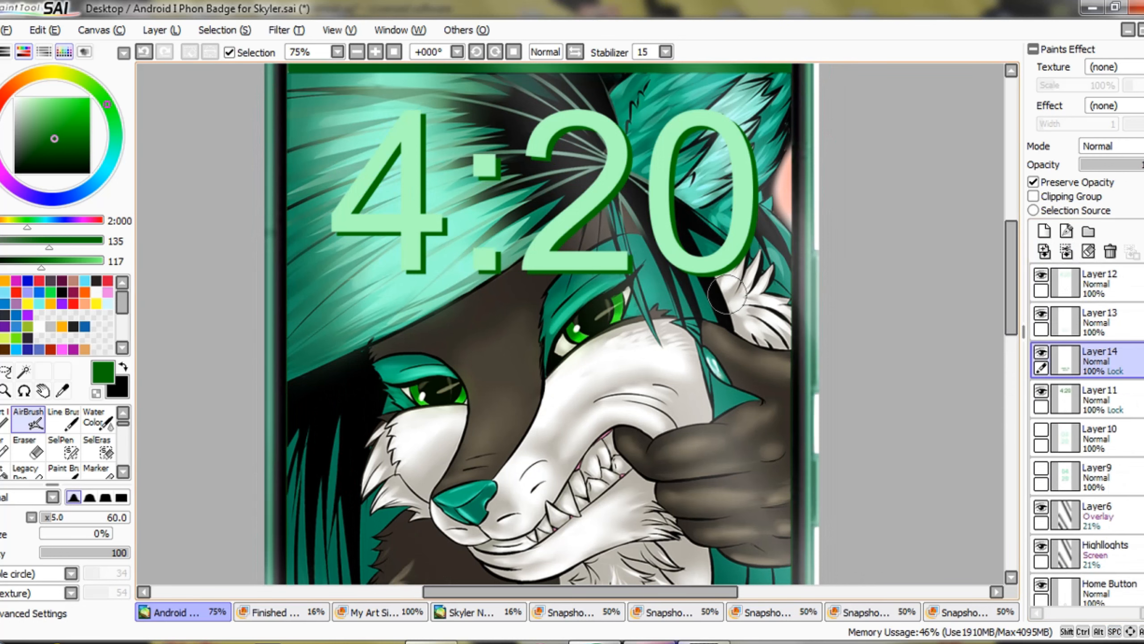
key("space")
scroll(540, 322, "down", 5)
scroll(641, 330, "down", 9)
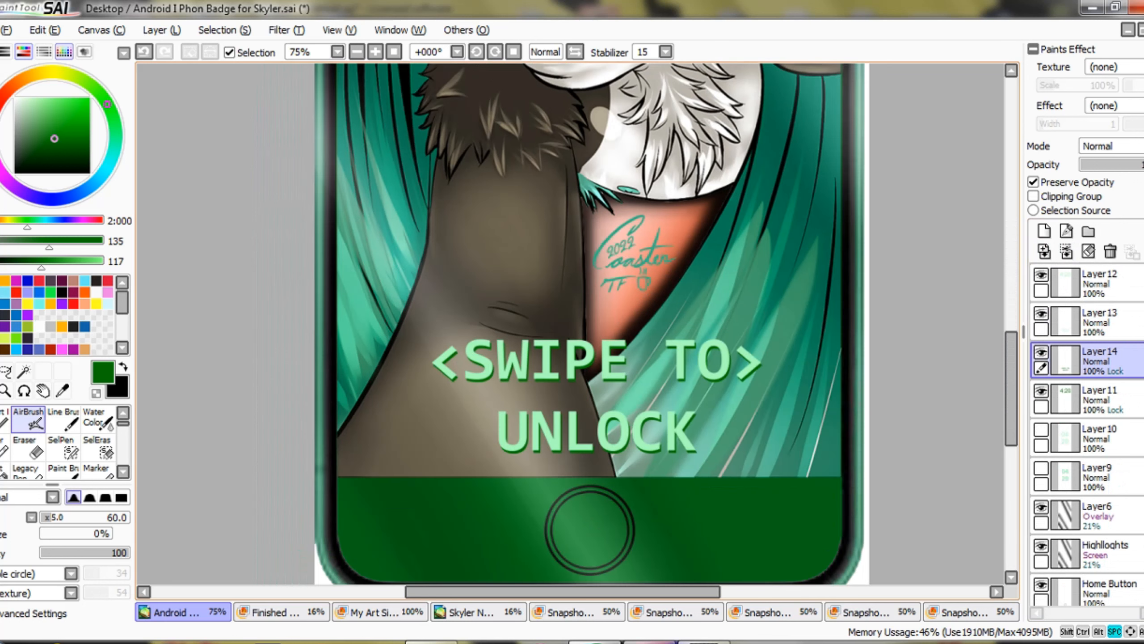
left_click_drag(606, 225, 555, 242)
key("ctrl")
scroll(577, 323, "down", 4)
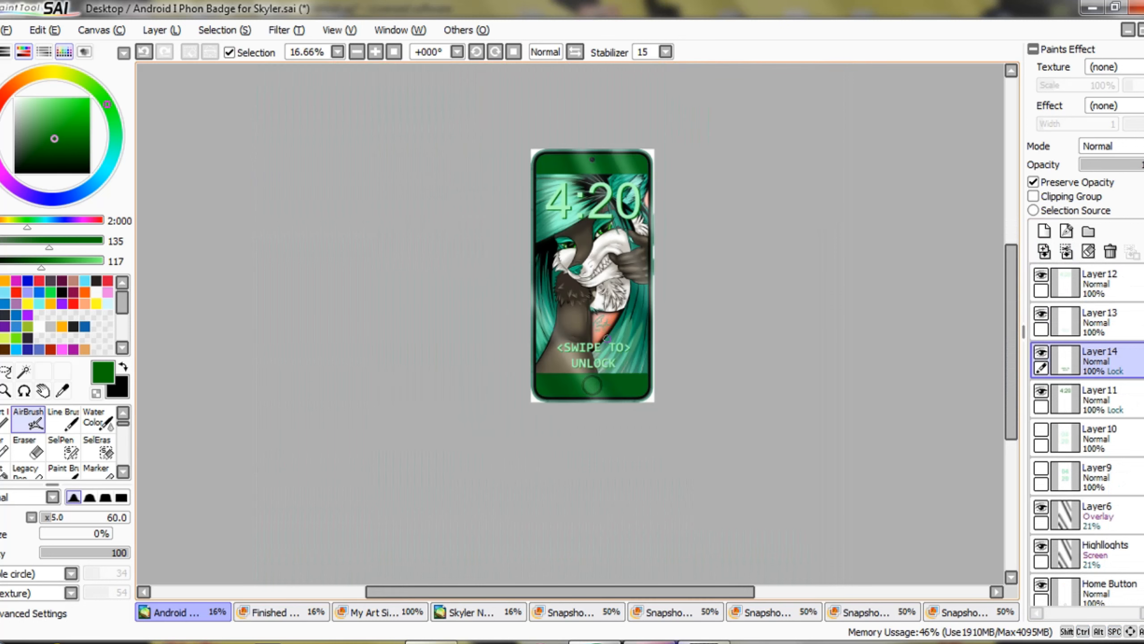
left_click_drag(604, 234, 574, 305)
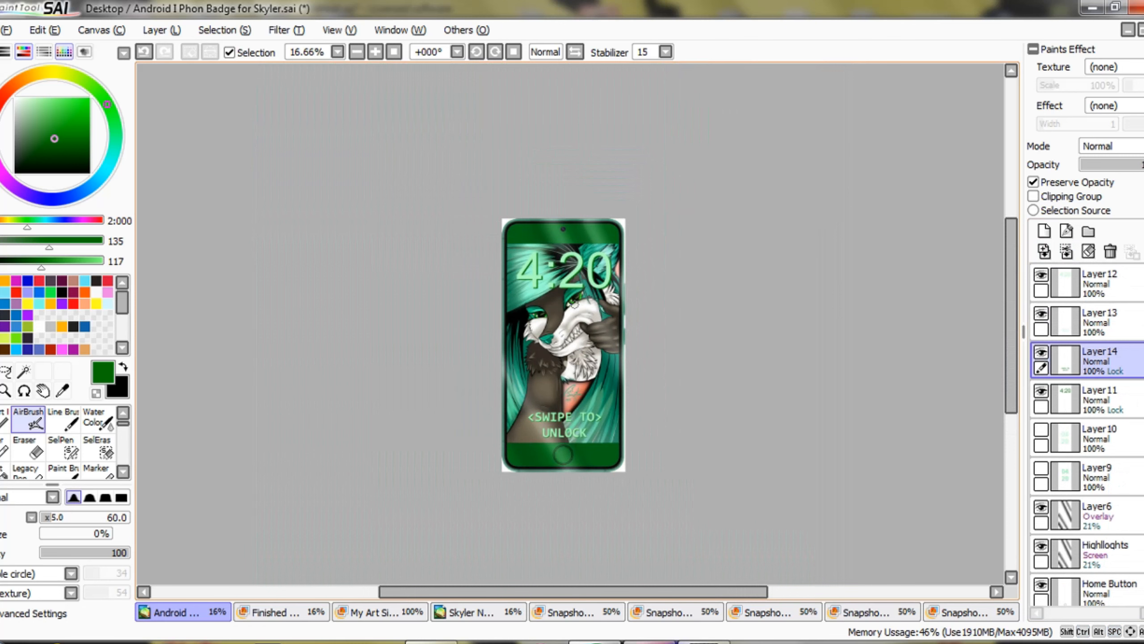
scroll(575, 304, "up", 3)
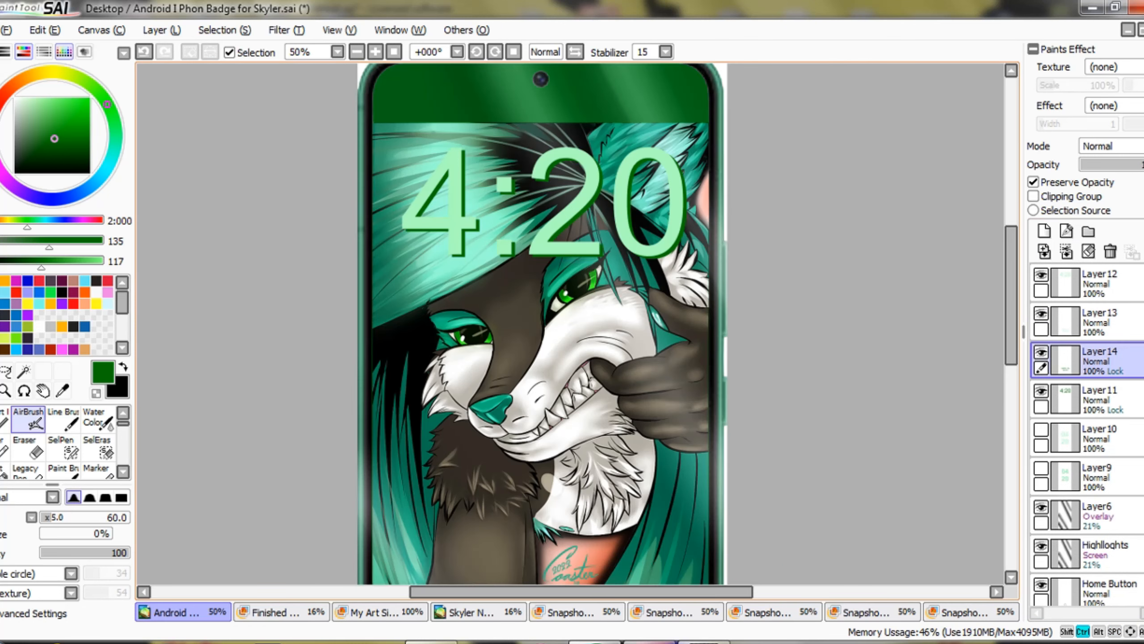
scroll(575, 305, "up", 1)
scroll(574, 305, "down", 3)
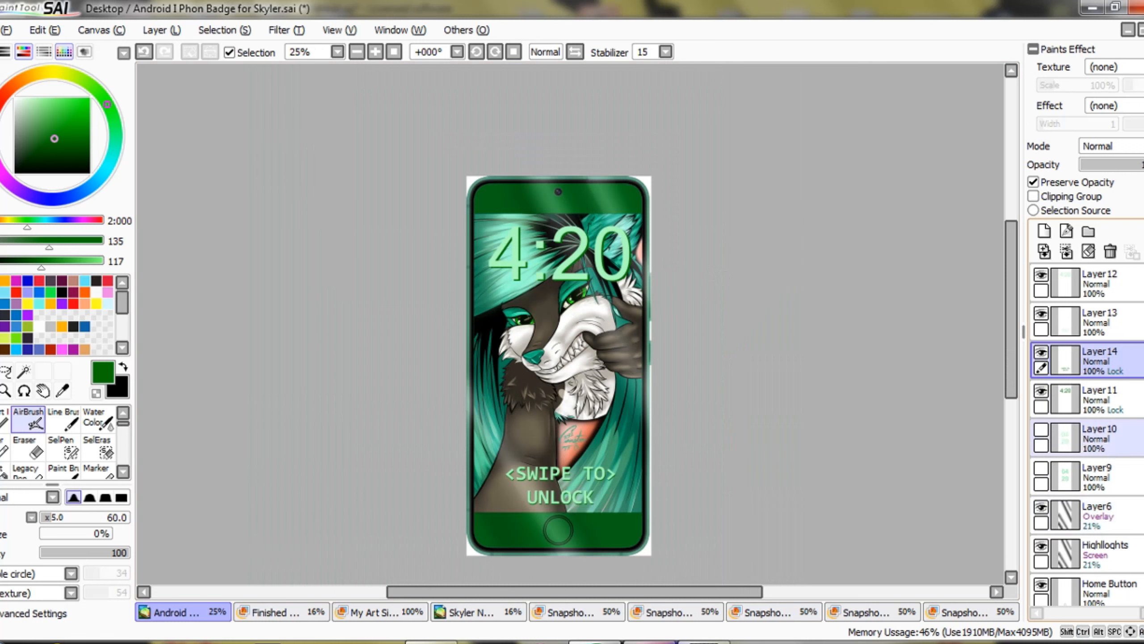
left_click(1041, 430)
left_click(1040, 430)
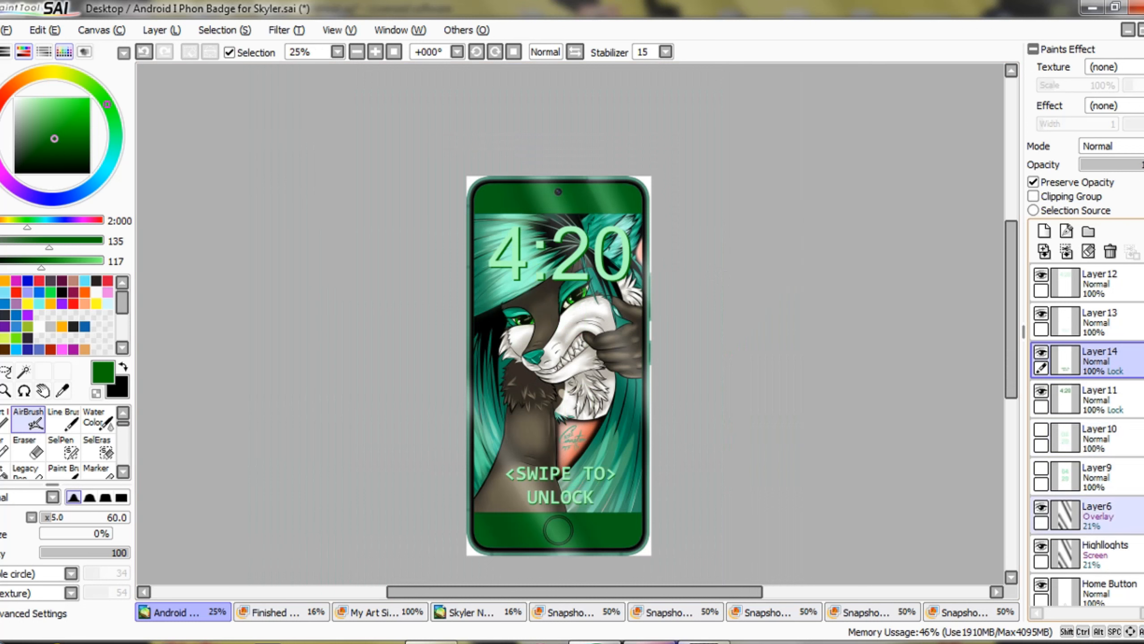
Move the overlay Layer6 to the top of the layer stack and the Screen-mode highlights layer directly beneath it, above all text layers.
scroll(1085, 433, "down", 1)
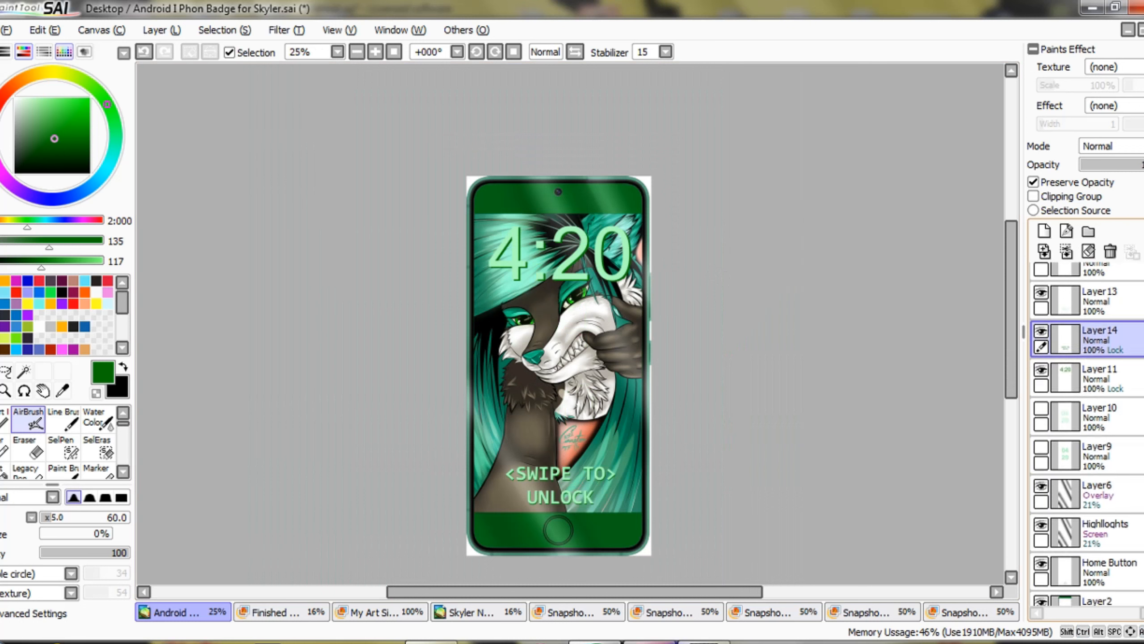
left_click_drag(1104, 490, 1104, 311)
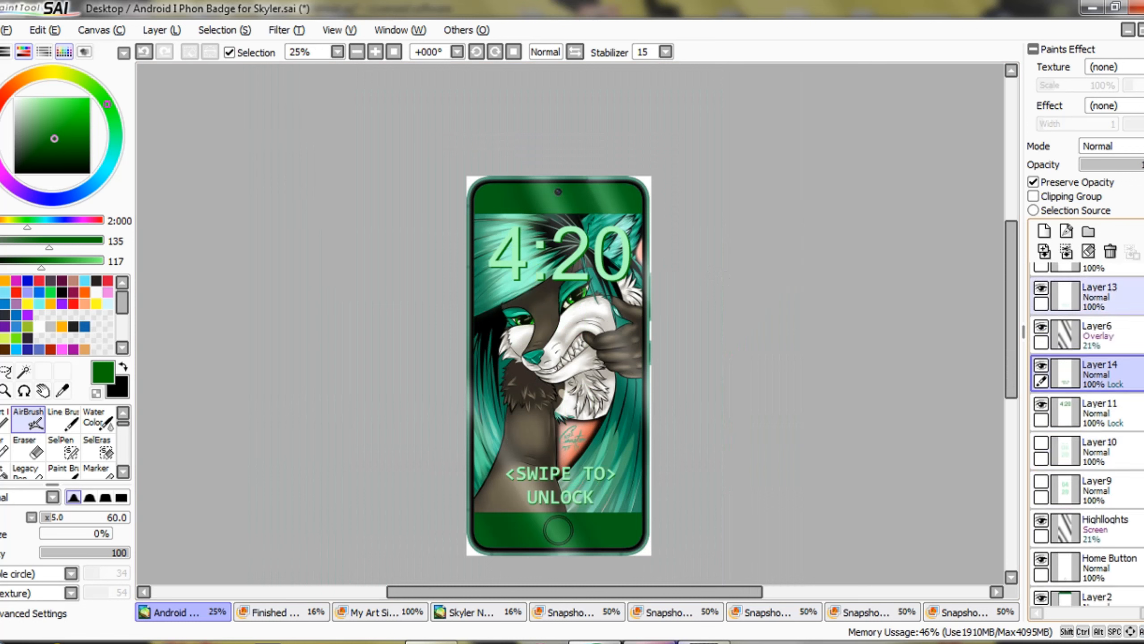
scroll(1086, 433, "up", 1)
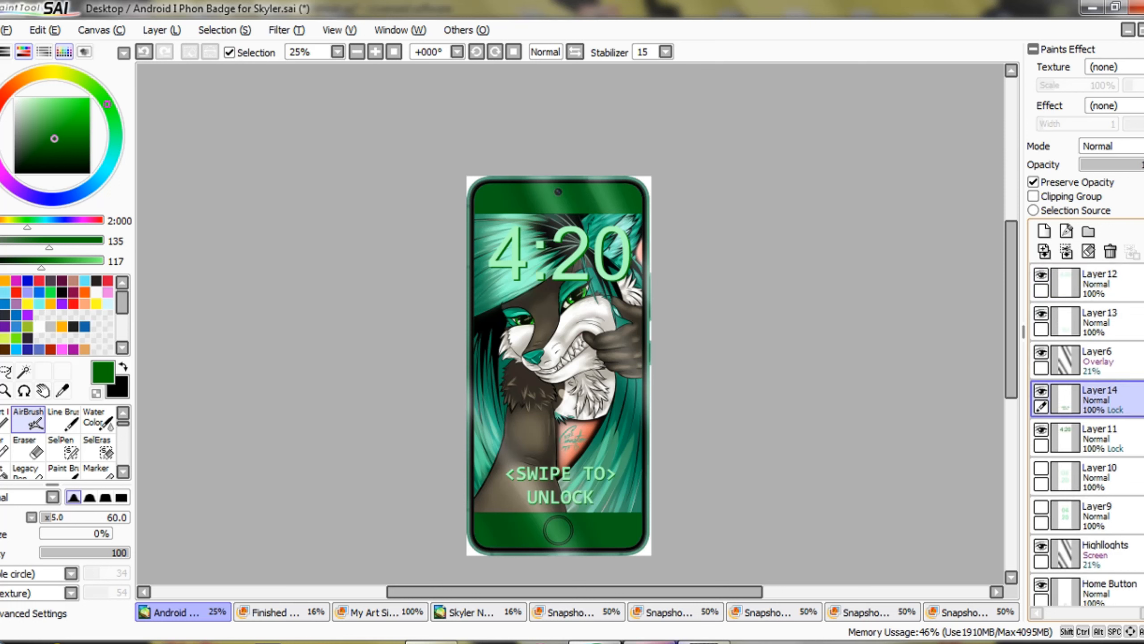
left_click_drag(1099, 358, 1099, 279)
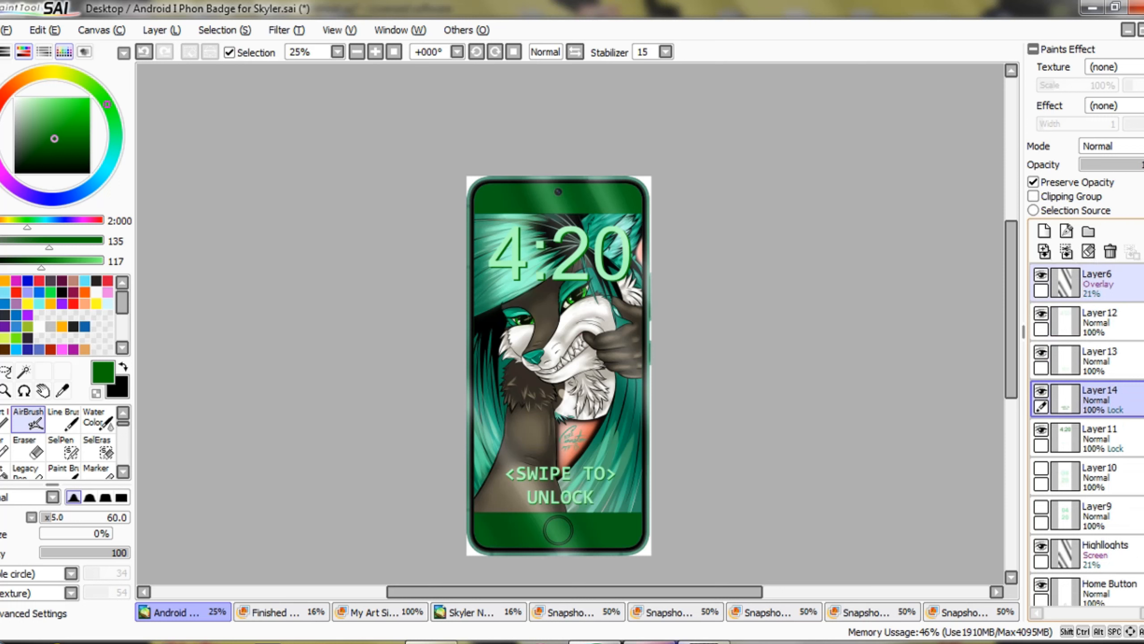
left_click_drag(1099, 554, 1099, 318)
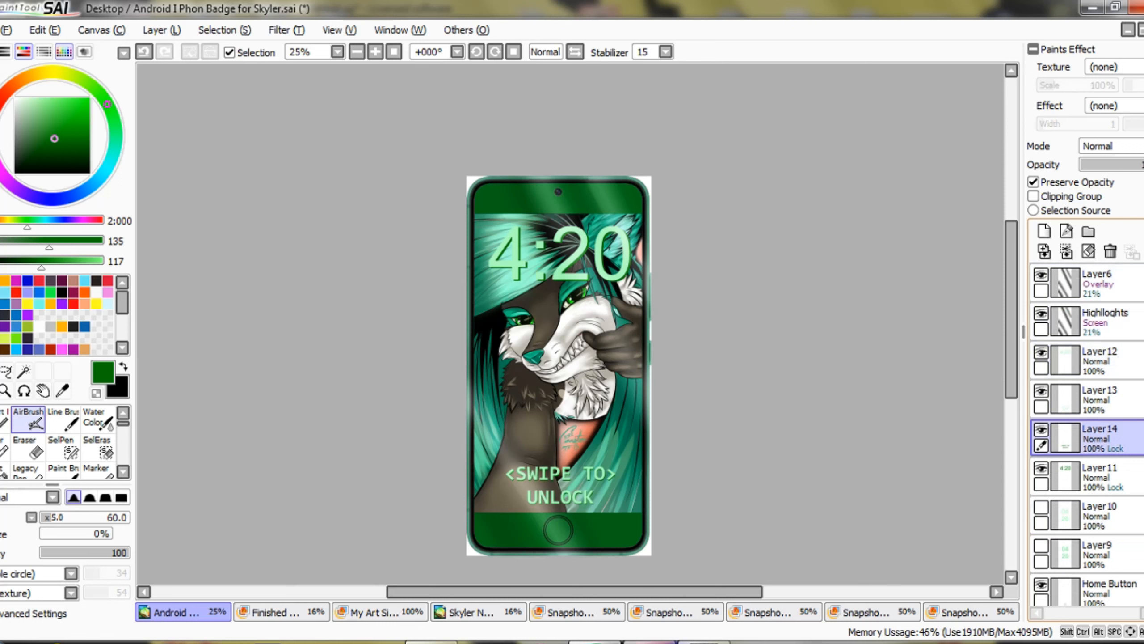
Review the layer stack and briefly toggle the visibility of Layer12 and Layer13 to check the text layers.
scroll(1086, 433, "down", 2)
scroll(1086, 433, "down", 2)
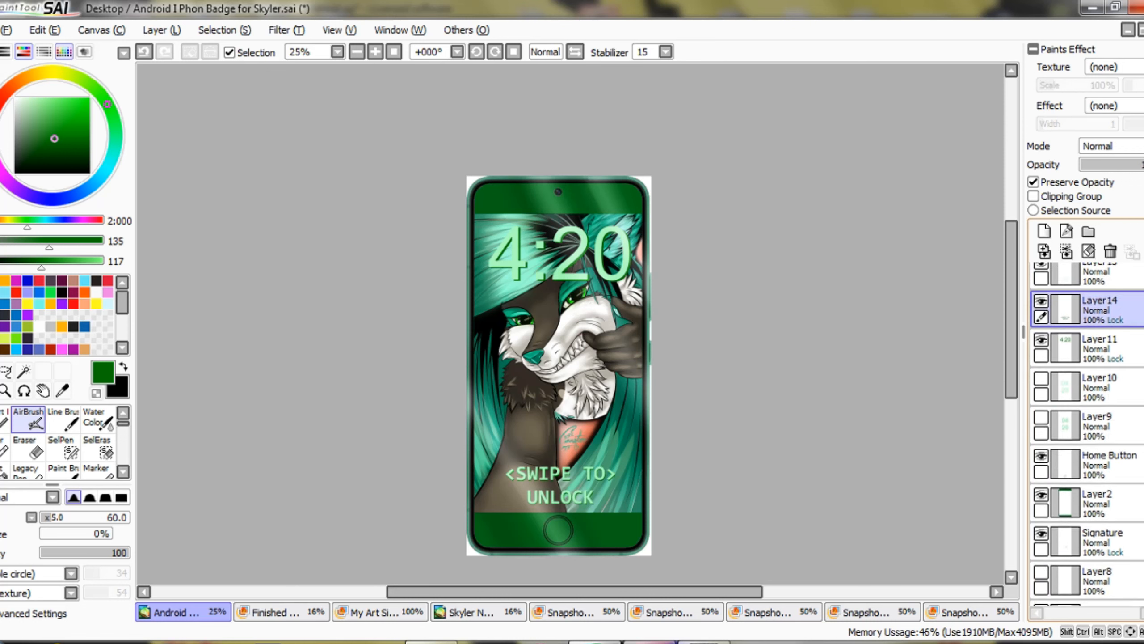
scroll(1086, 432, "up", 1)
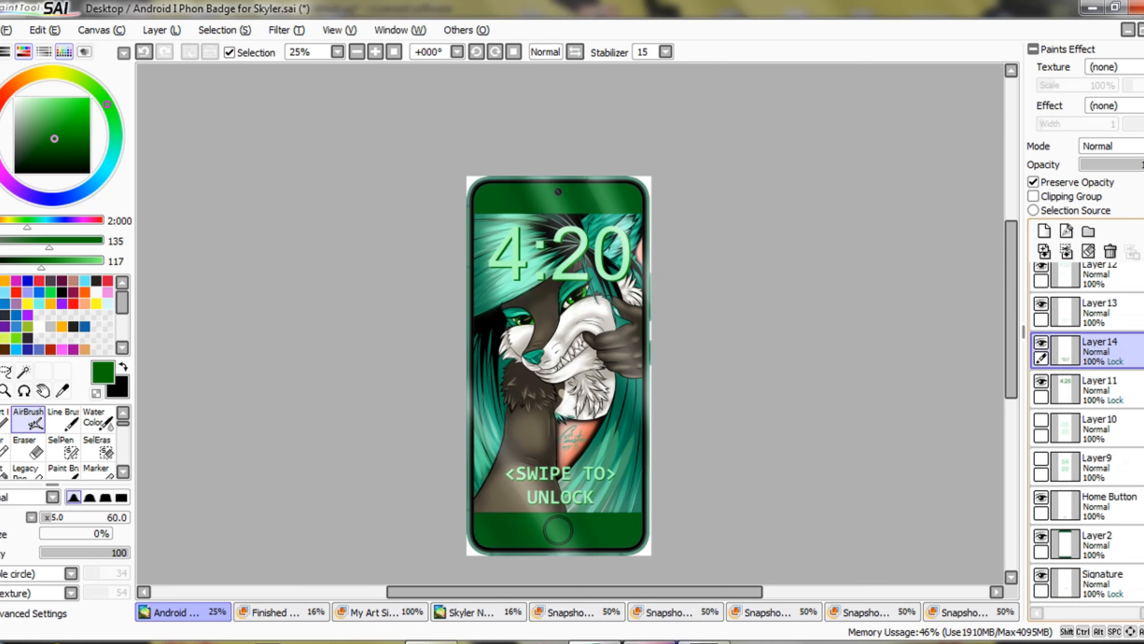
scroll(1086, 432, "up", 1)
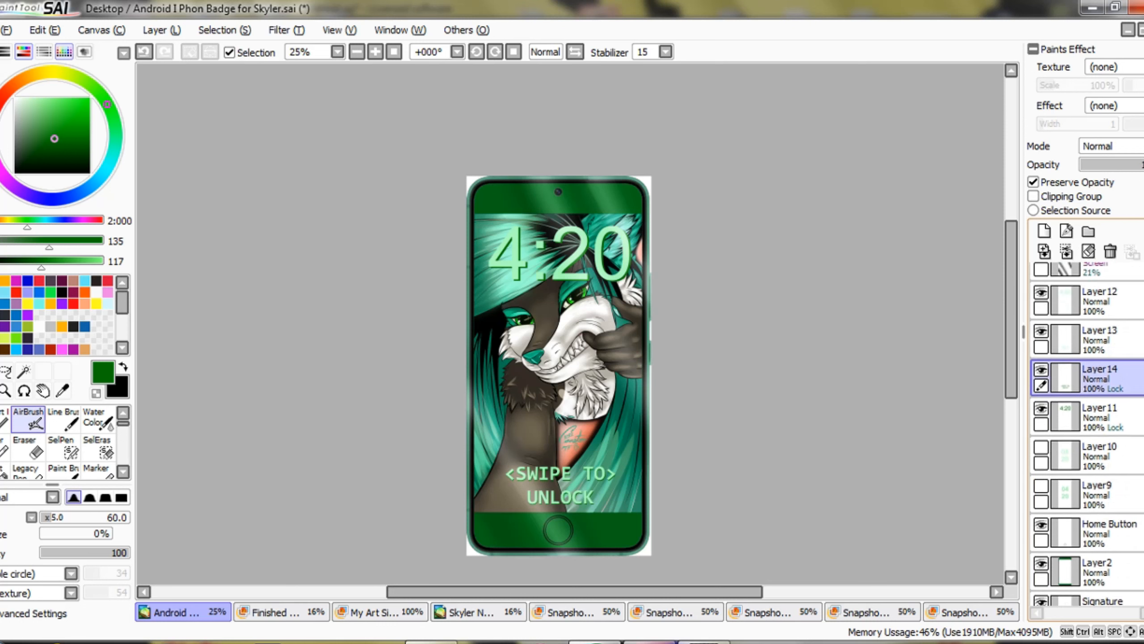
scroll(1085, 433, "up", 2)
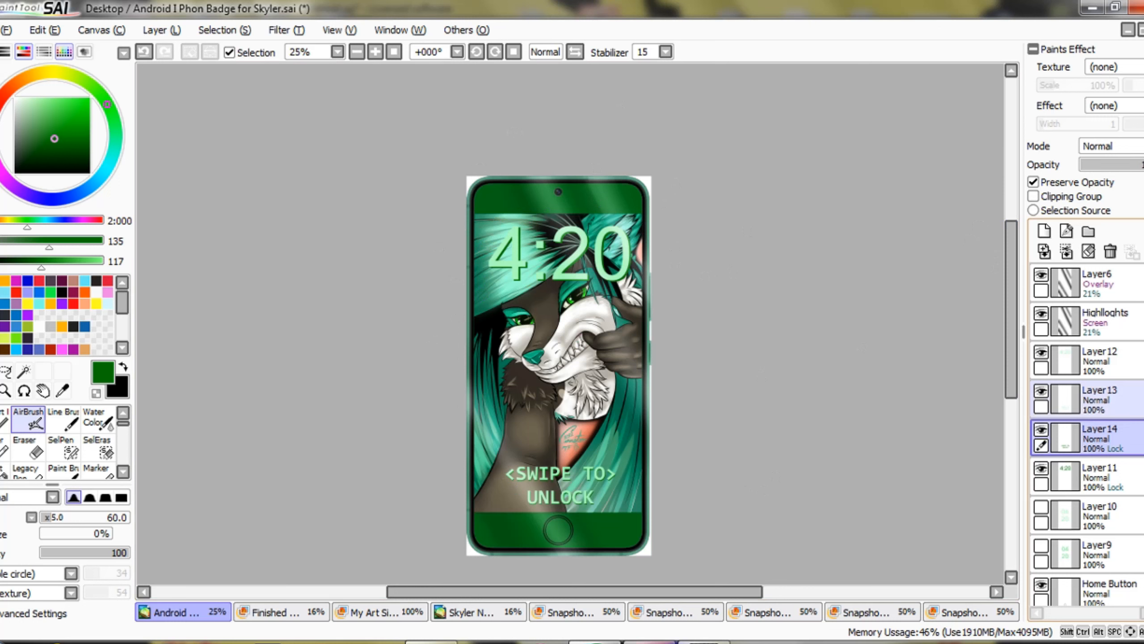
left_click(1041, 352)
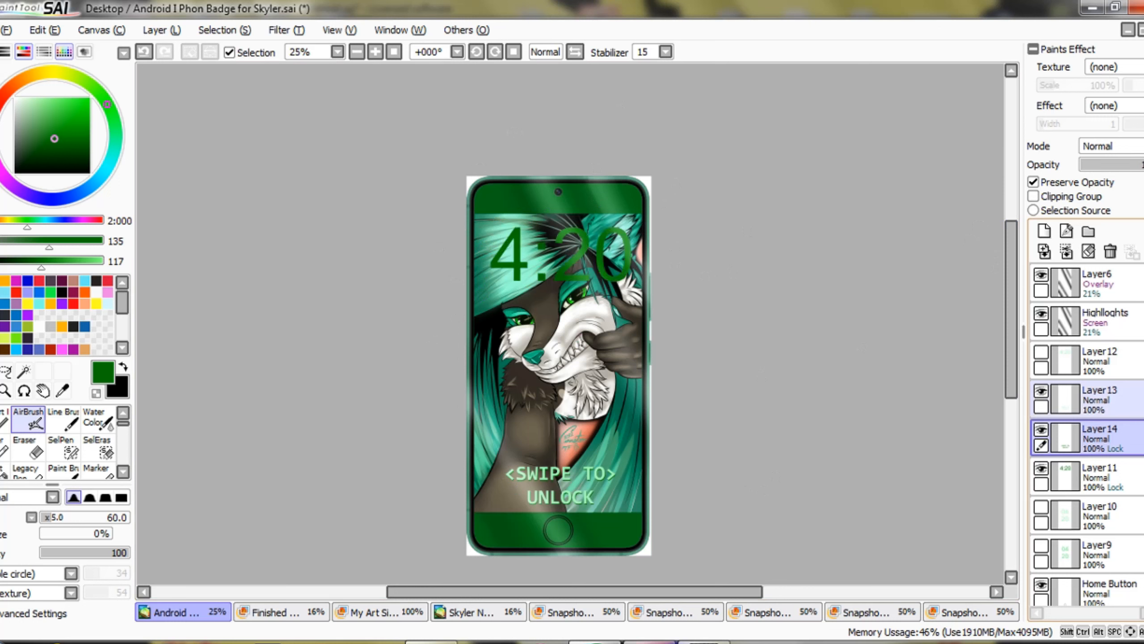
left_click(1041, 390)
left_click(1041, 390)
left_click(1041, 352)
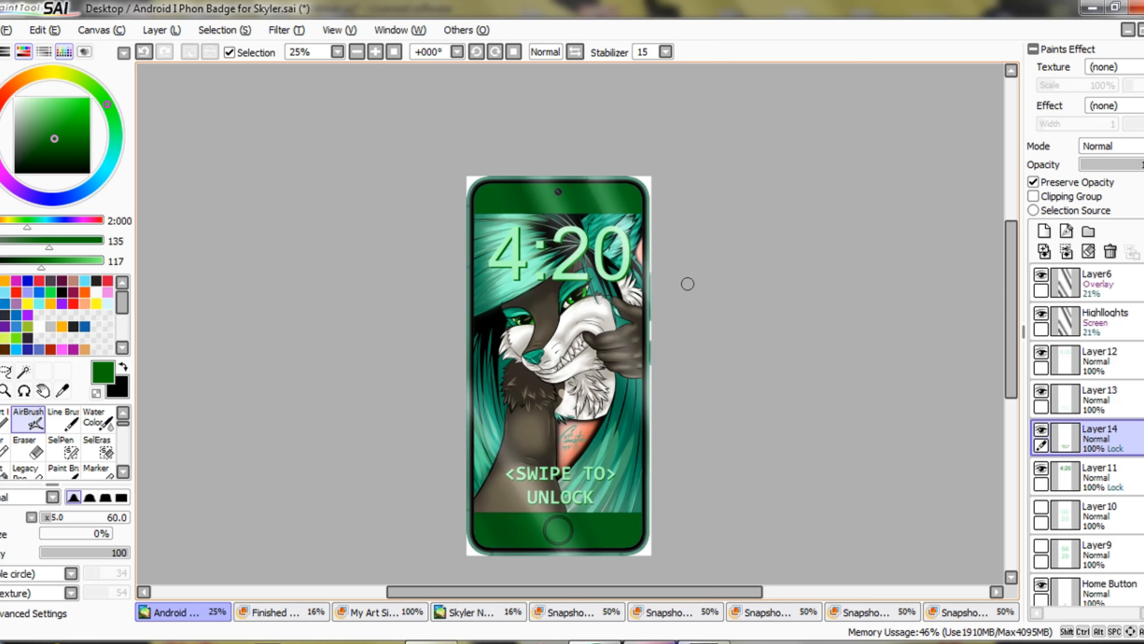
Examine the phone badge at 33.33% and up close at 100%, from the character's face down to the swipe text.
key("ctrl+plus")
key("space")
left_click_drag(527, 361, 549, 309)
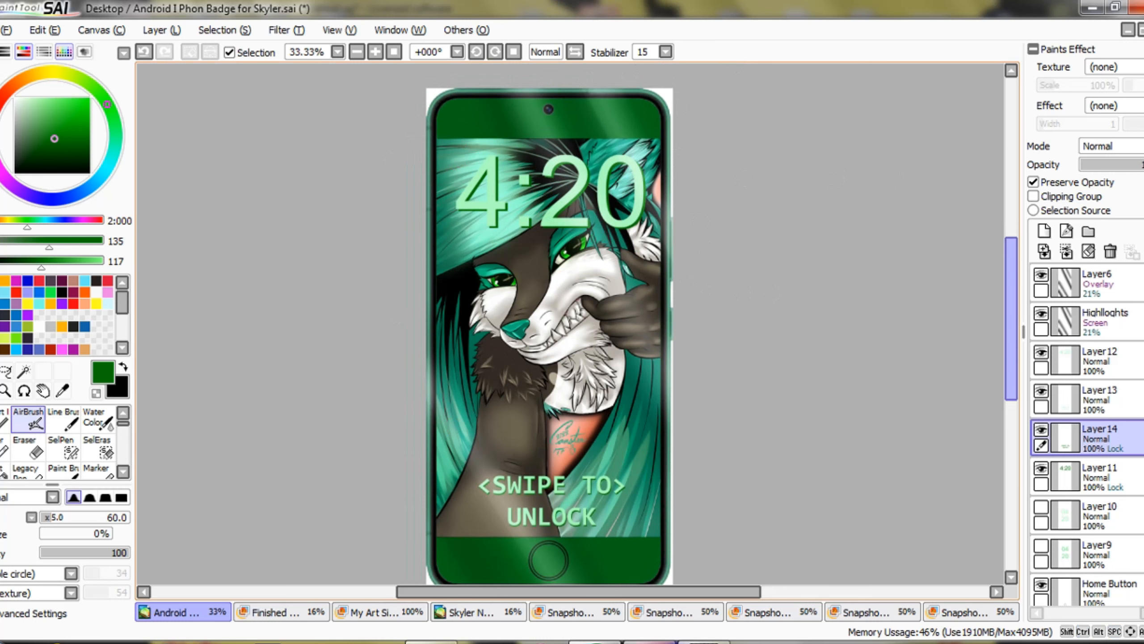
mouse_move(1011, 318)
left_mouse_down()
mouse_move(1012, 428)
mouse_move(1011, 243)
mouse_move(1012, 363)
mouse_move(1012, 320)
left_mouse_up()
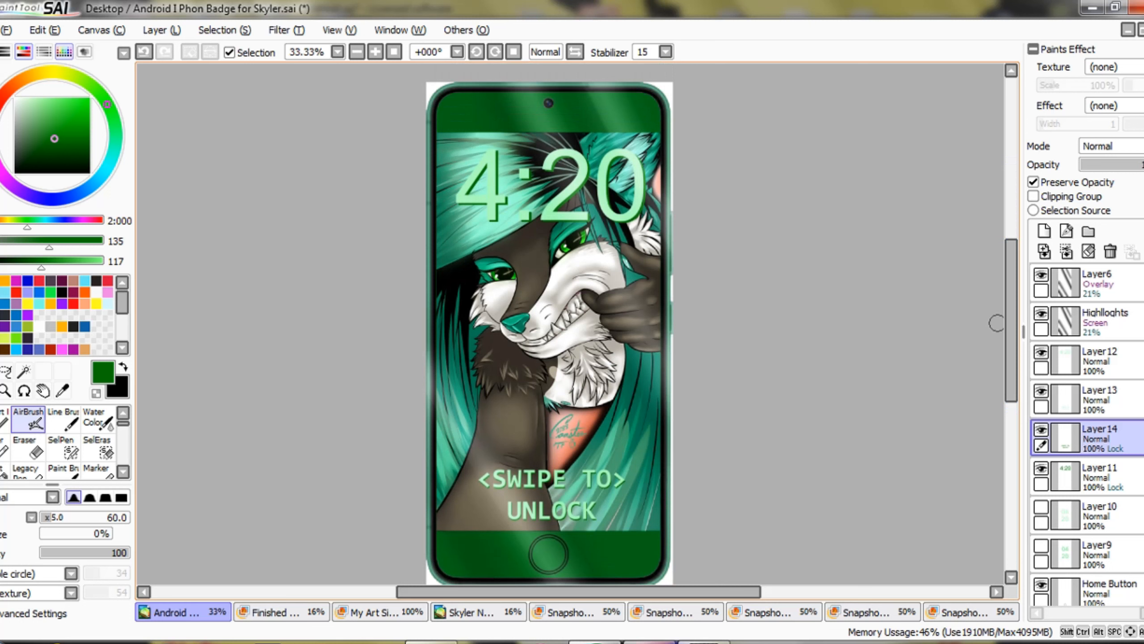
mouse_move(1012, 321)
left_mouse_down()
mouse_move(1011, 390)
mouse_move(1012, 326)
left_mouse_up()
key("ctrl")
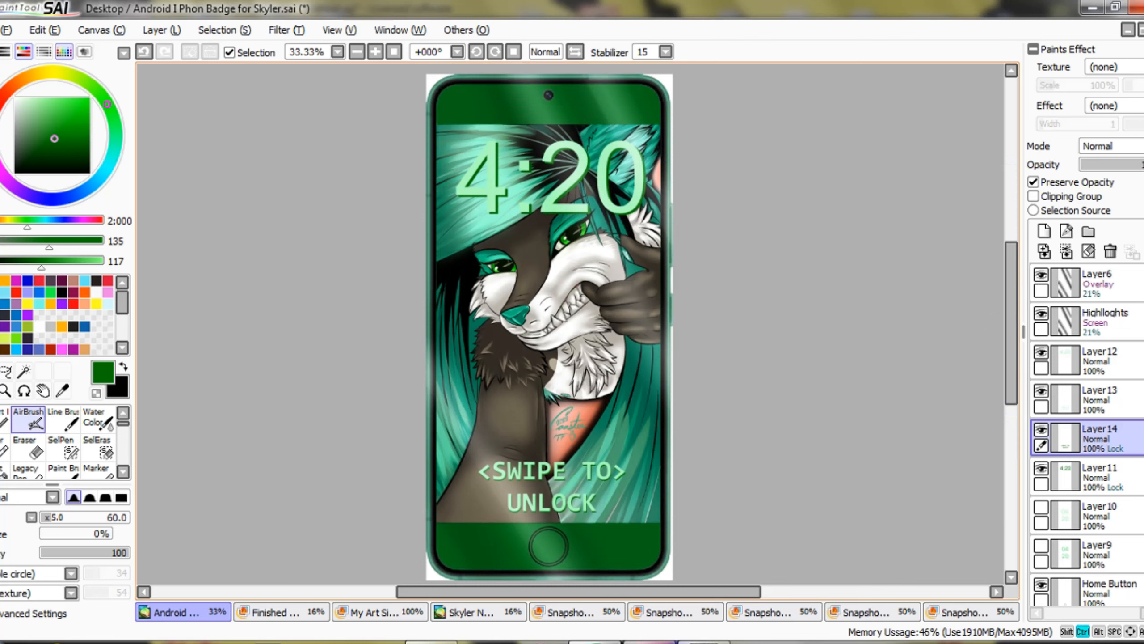
scroll(585, 371, "up", 3)
key("space")
left_click_drag(564, 292, 586, 446)
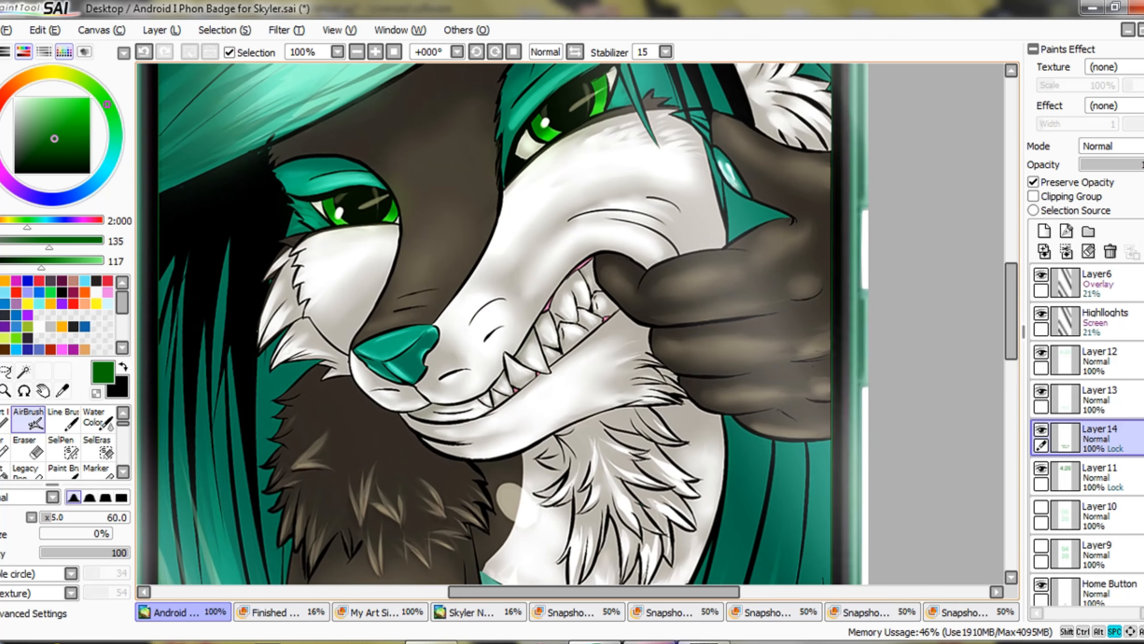
left_click_drag(541, 234, 584, 434)
left_click_drag(554, 207, 571, 437)
left_click_drag(561, 279, 537, 172)
left_click_drag(572, 433, 547, 194)
left_click_drag(548, 361, 576, 265)
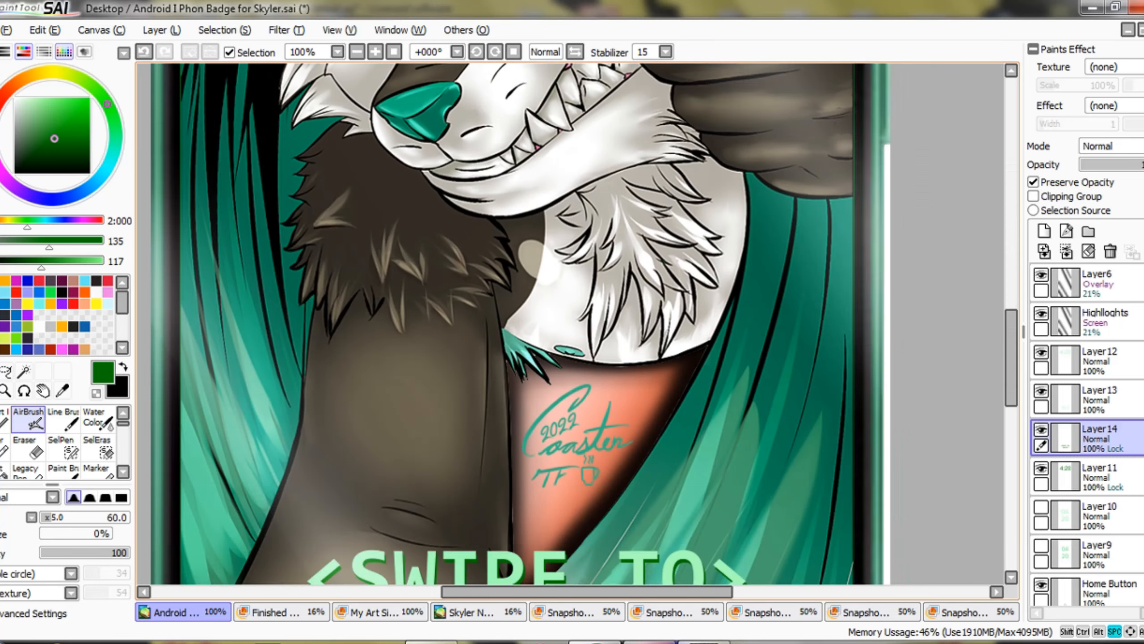
left_click_drag(559, 433, 564, 221)
mouse_move(581, 473)
left_mouse_down()
mouse_move(583, 222)
mouse_move(580, 320)
left_mouse_up()
key("ctrl+minus")
key("ctrl+minus")
key("ctrl+minus")
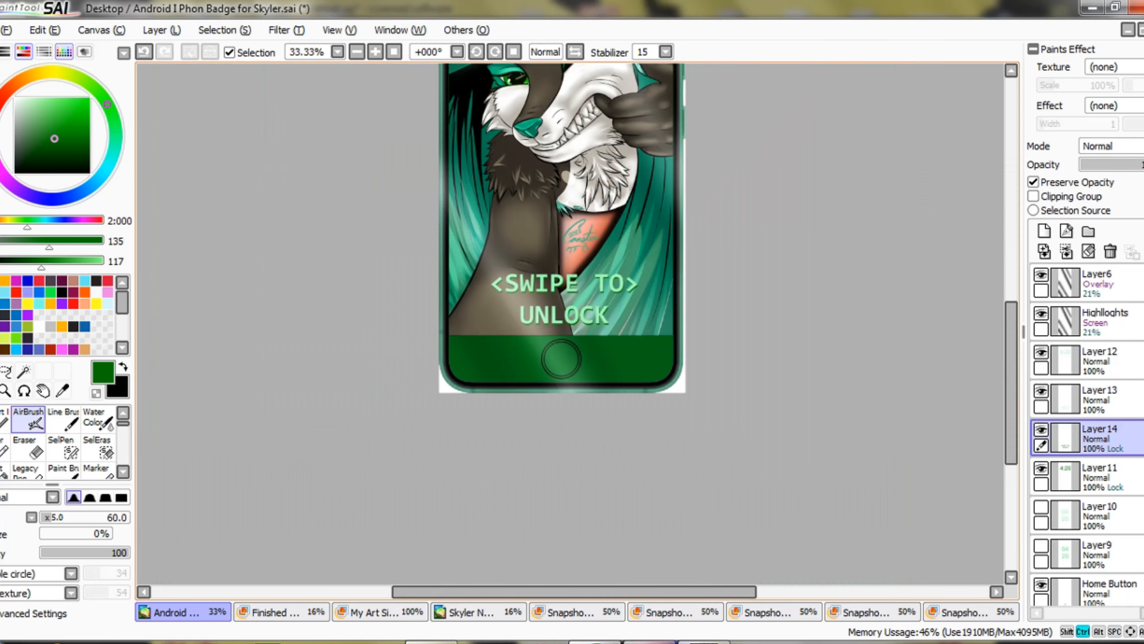
scroll(581, 330, "up", 5)
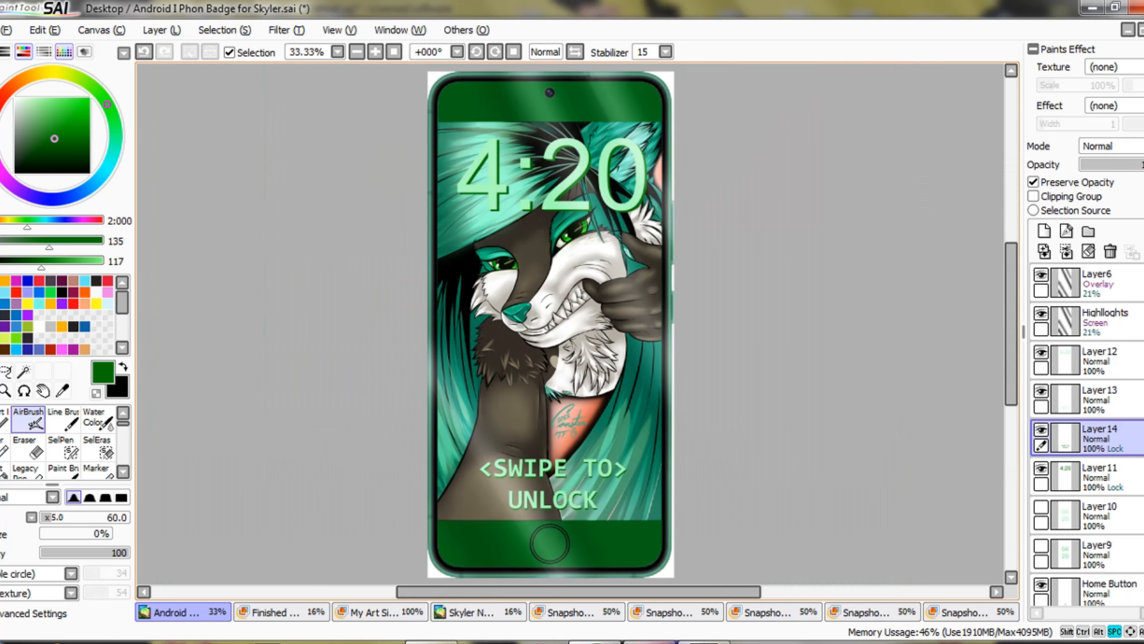
Compare the whole phone badge at reduced sizes down to 12.5% and look through its layers.
key("ctrl+minus")
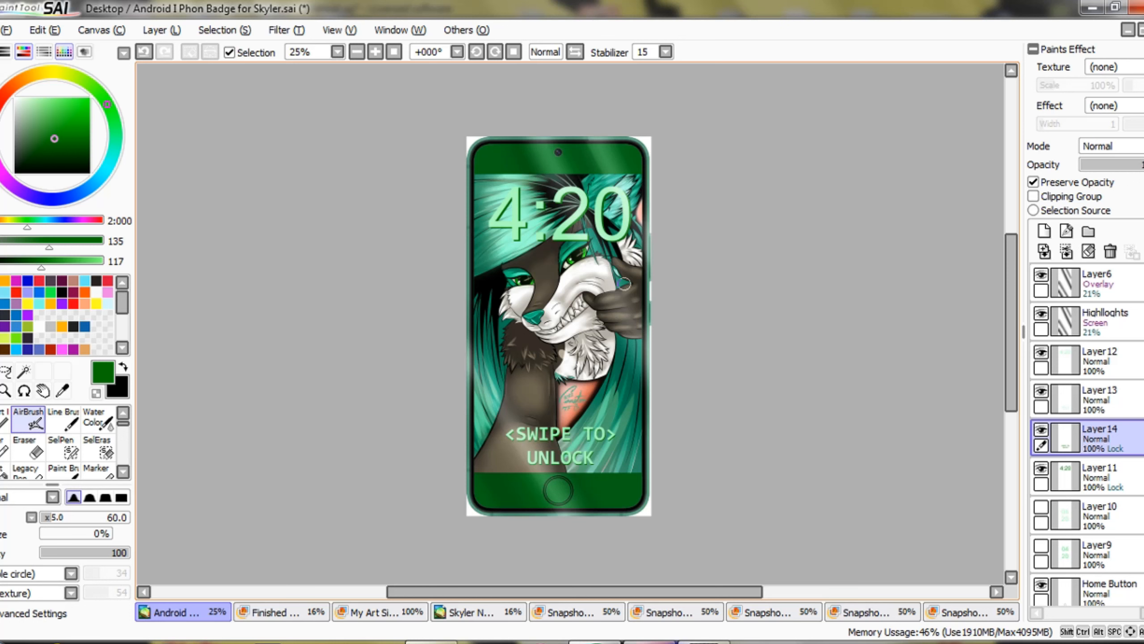
scroll(624, 284, "down", 2)
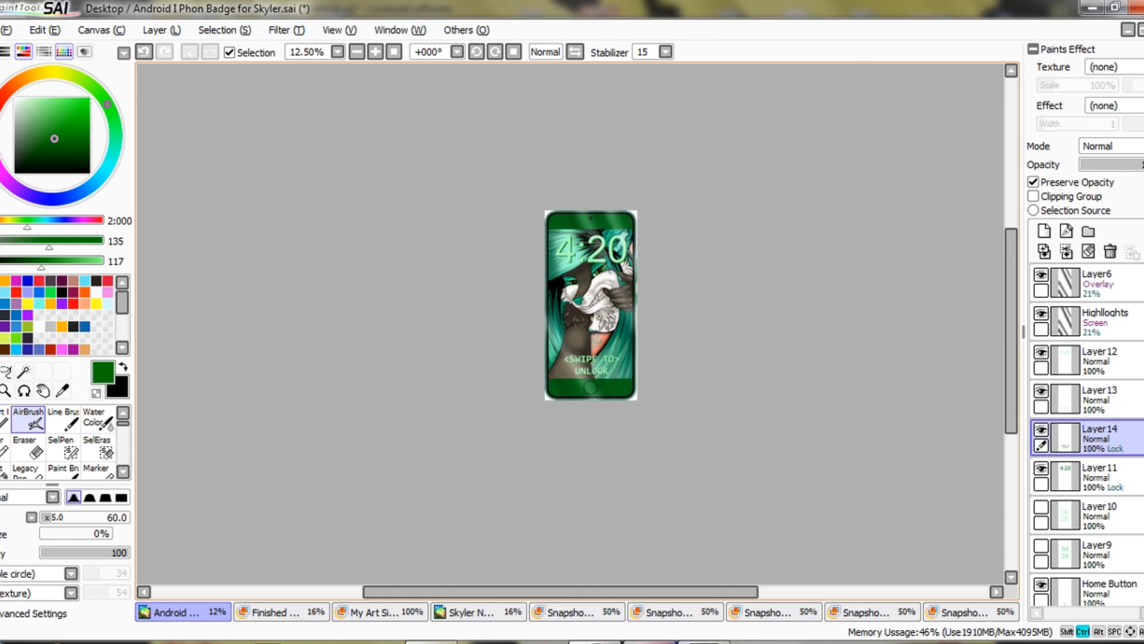
scroll(624, 284, "up", 3)
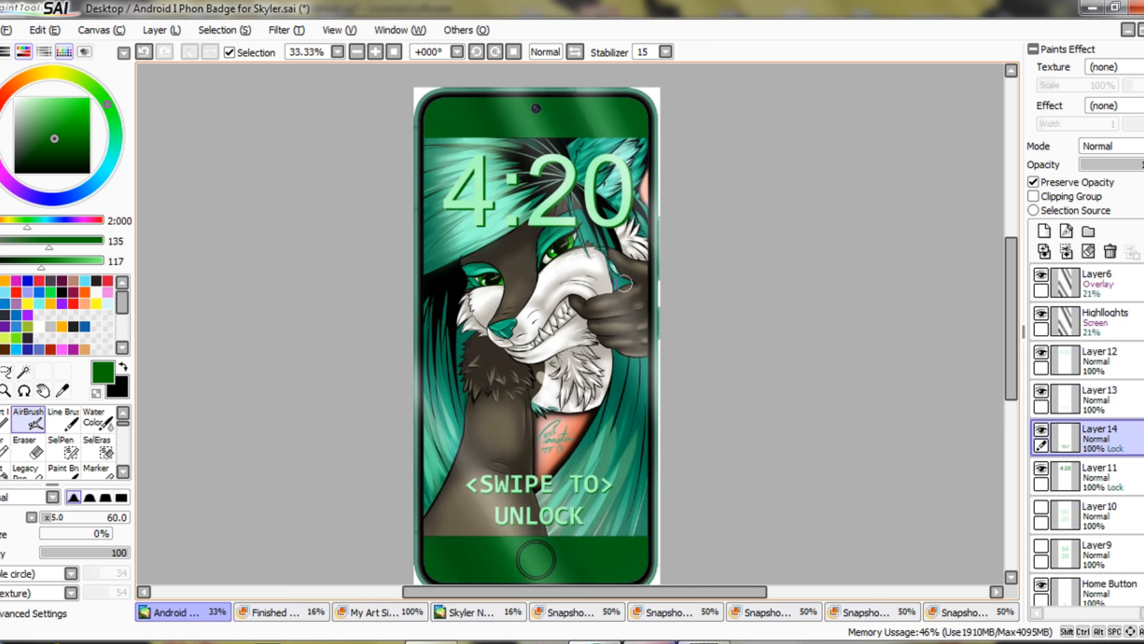
scroll(624, 284, "down", 1)
scroll(624, 284, "up", 1)
key("space")
mouse_move(624, 283)
left_mouse_down()
mouse_move(624, 256)
mouse_move(626, 265)
left_mouse_up()
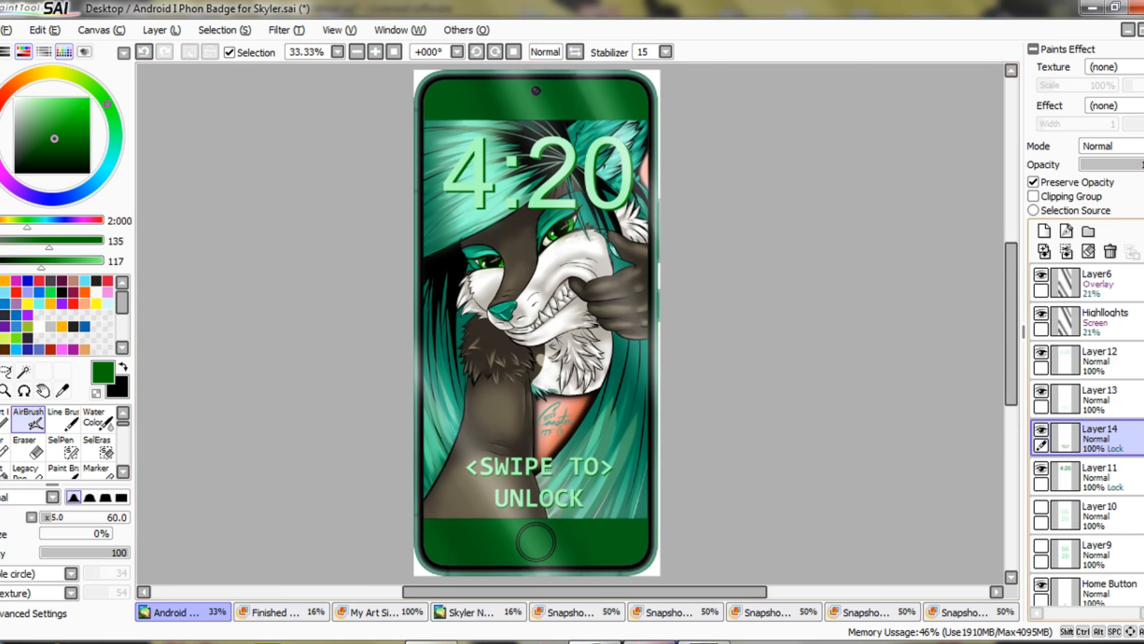
scroll(1085, 432, "down", 10)
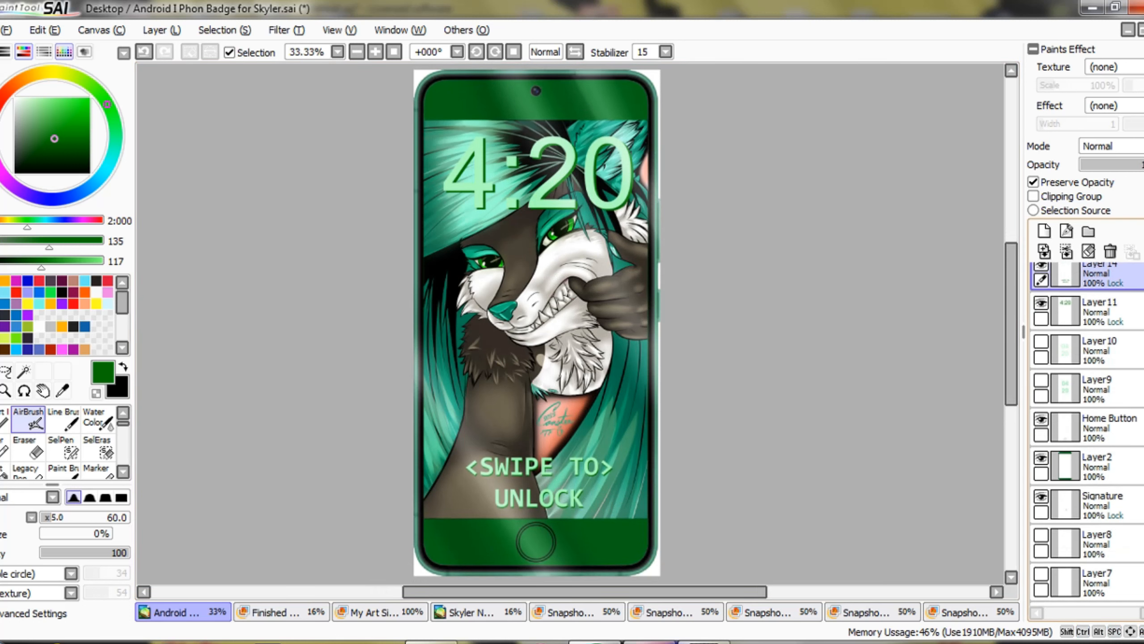
scroll(1086, 433, "up", 10)
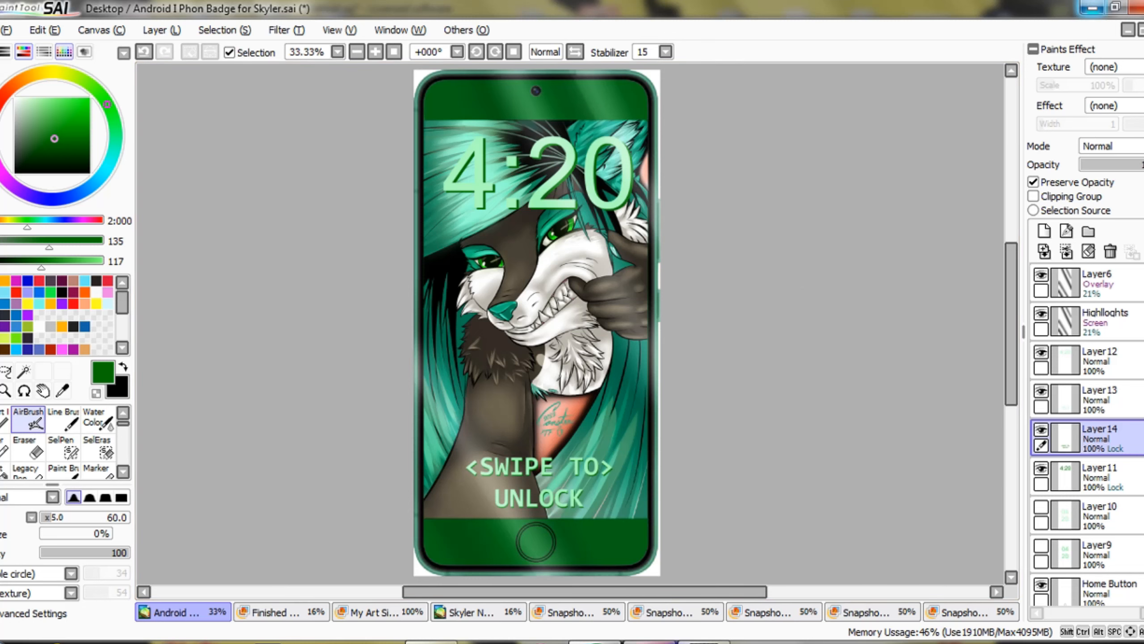
Switch to VideoPad, minimize the Pictures library window, and look through the text snapshots in the image bin.
left_click(1093, 7)
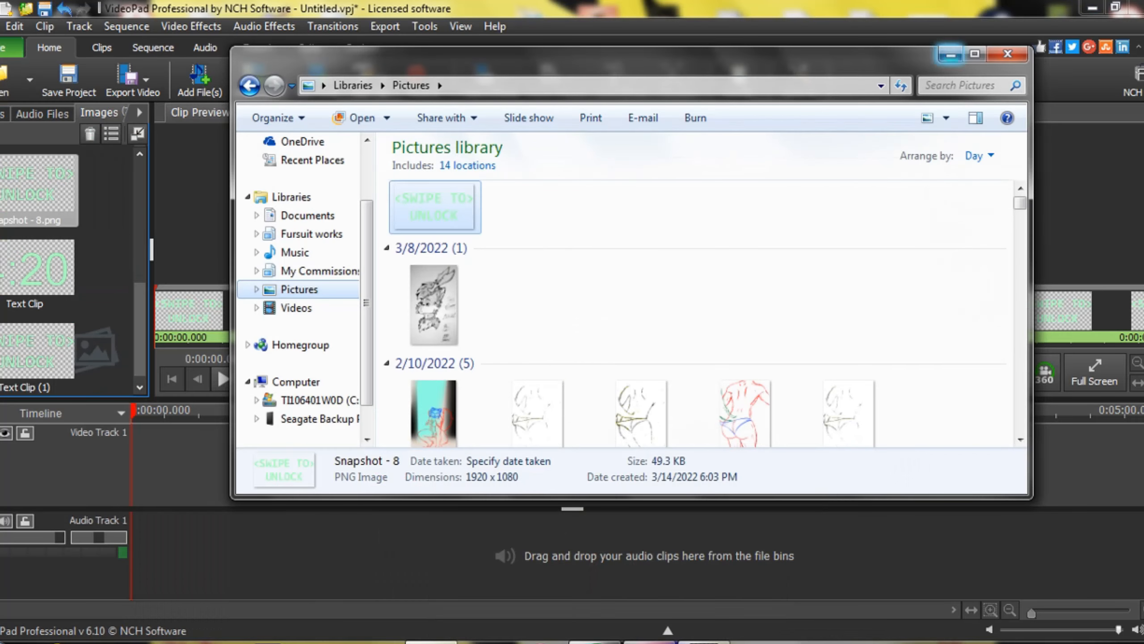
left_click(951, 54)
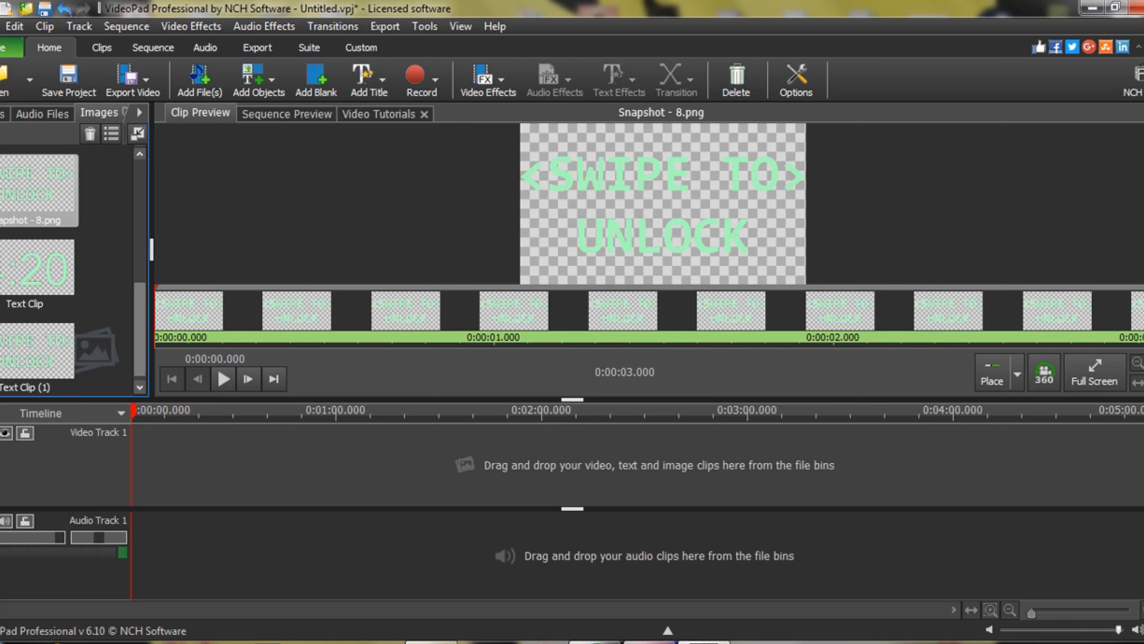
scroll(72, 279, "up", 5)
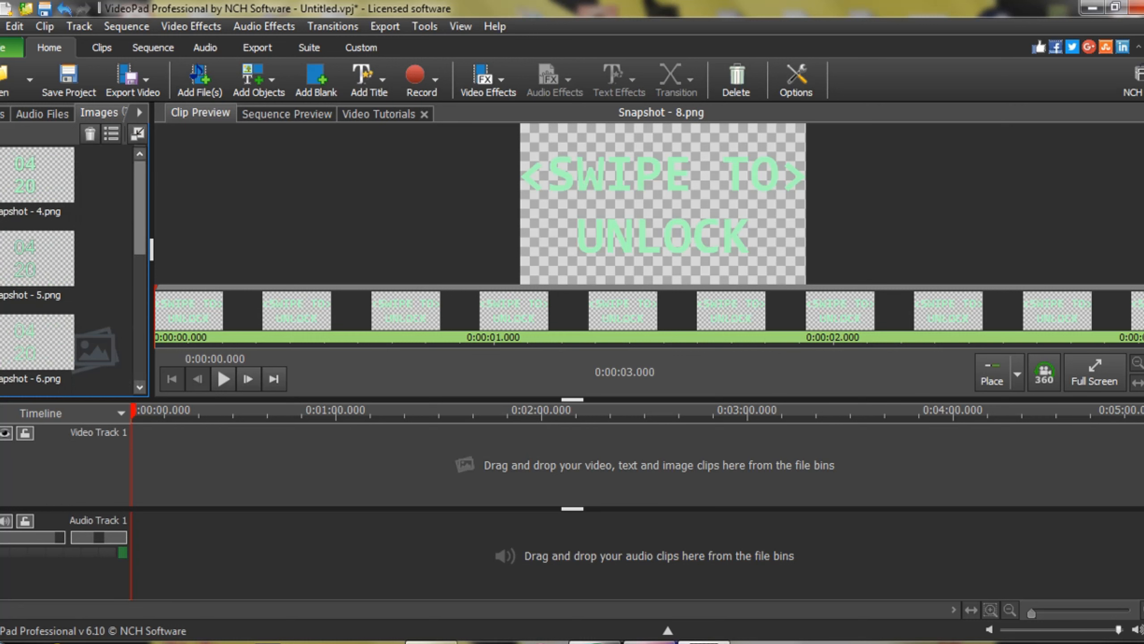
left_click_drag(140, 208, 140, 330)
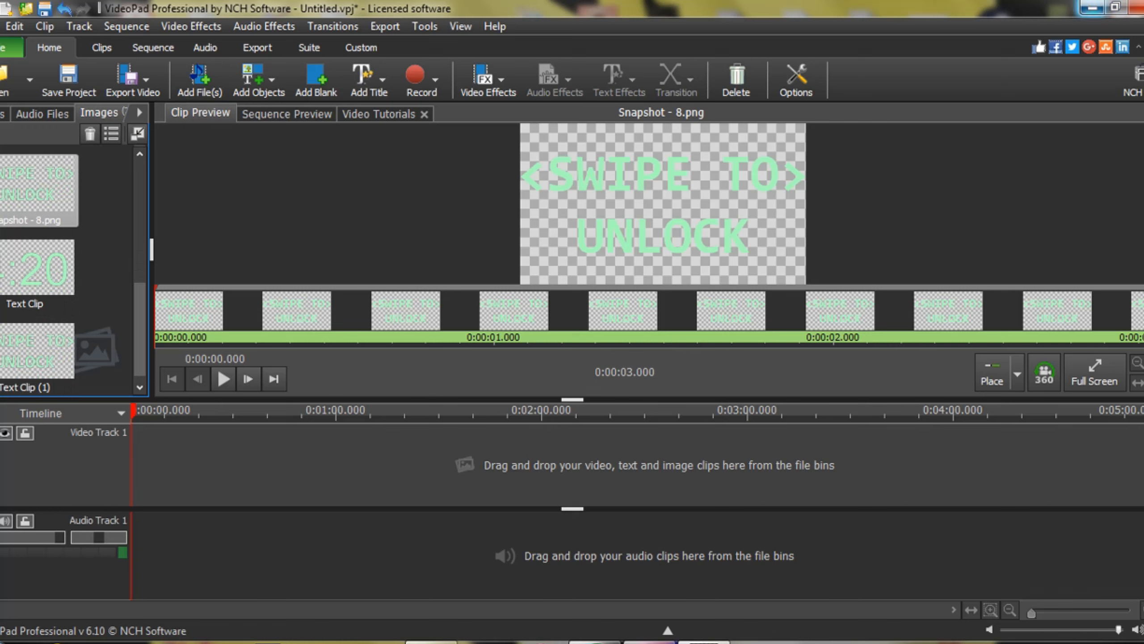
Minimize VideoPad and move the "Member Icons for channel" folder into the empty desktop slot beside the Facebook logon file.
left_click(1093, 8)
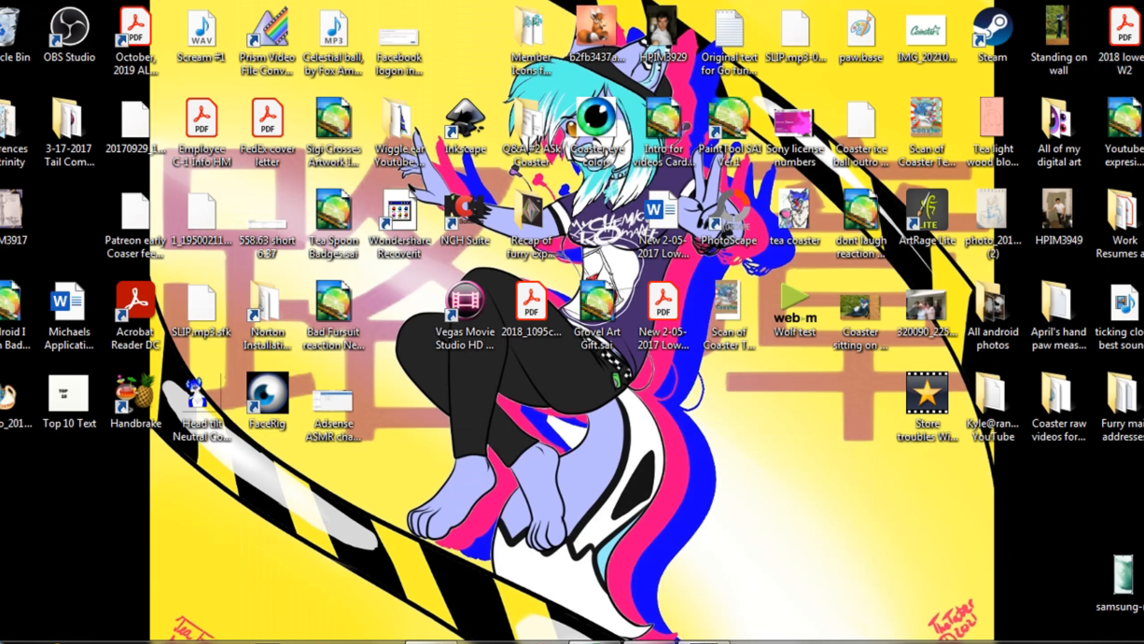
left_click_drag(532, 32, 465, 34)
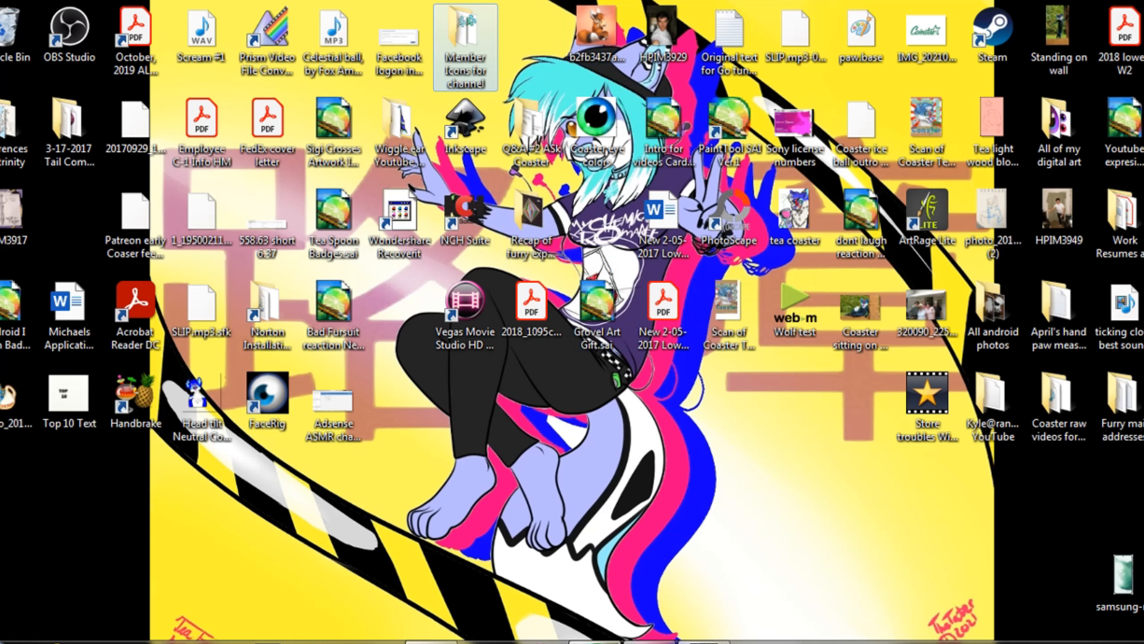
Switch back to PaintTool SAI and look through the open documents, from the phone badge to Snapshot - 8.png.
left_click(595, 642)
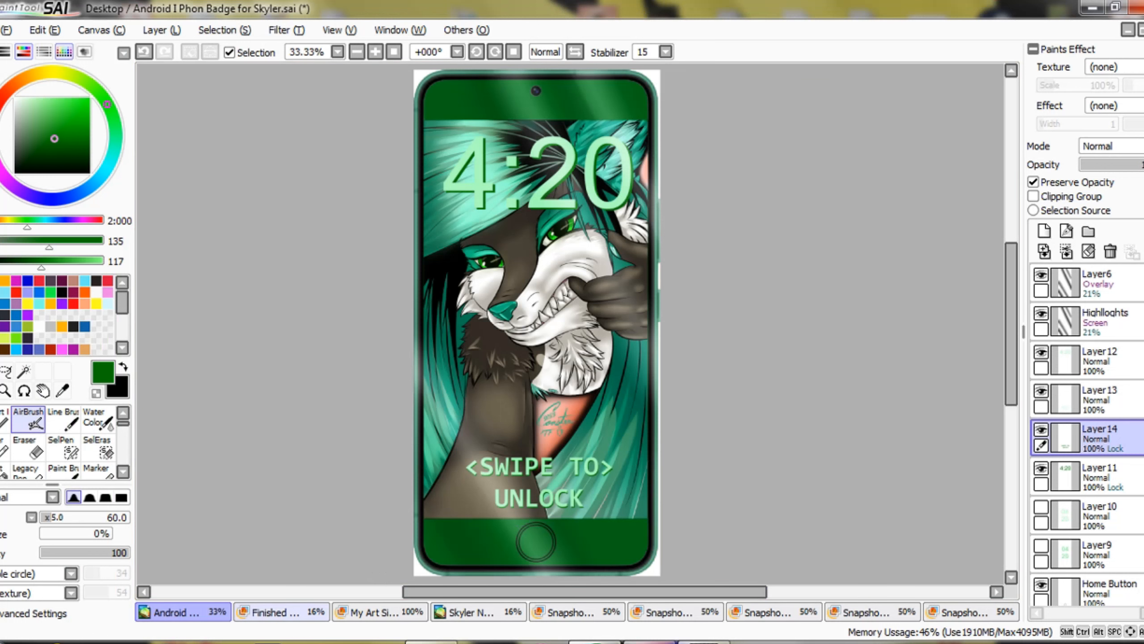
key("ctrl+Tab")
key("ctrl+Tab")
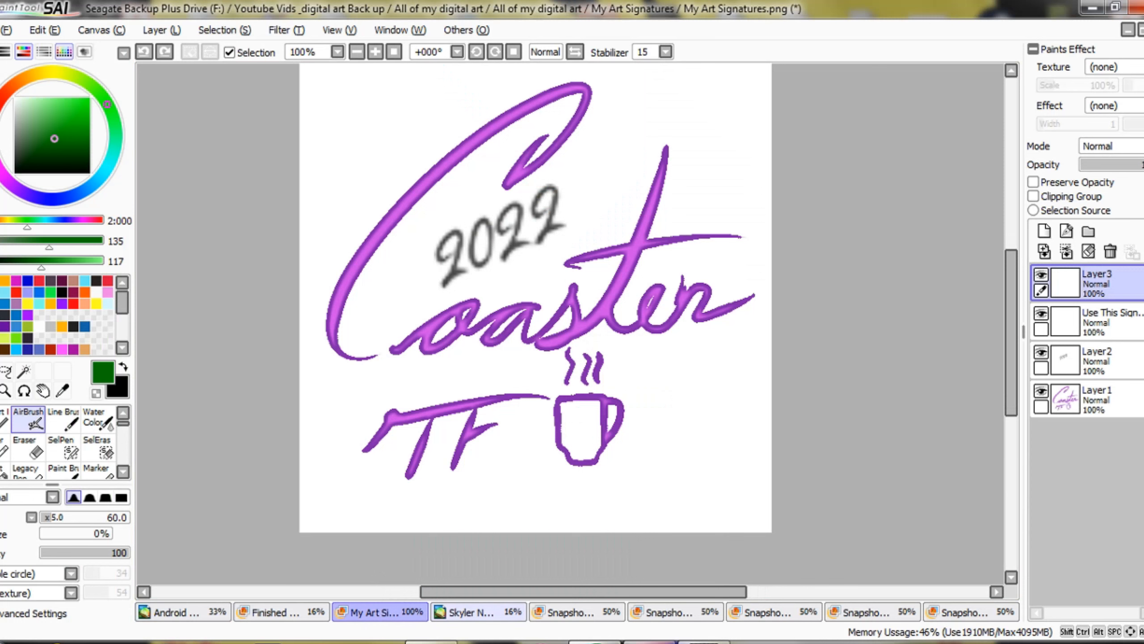
key("ctrl+Tab")
key("ctrl+Tab")
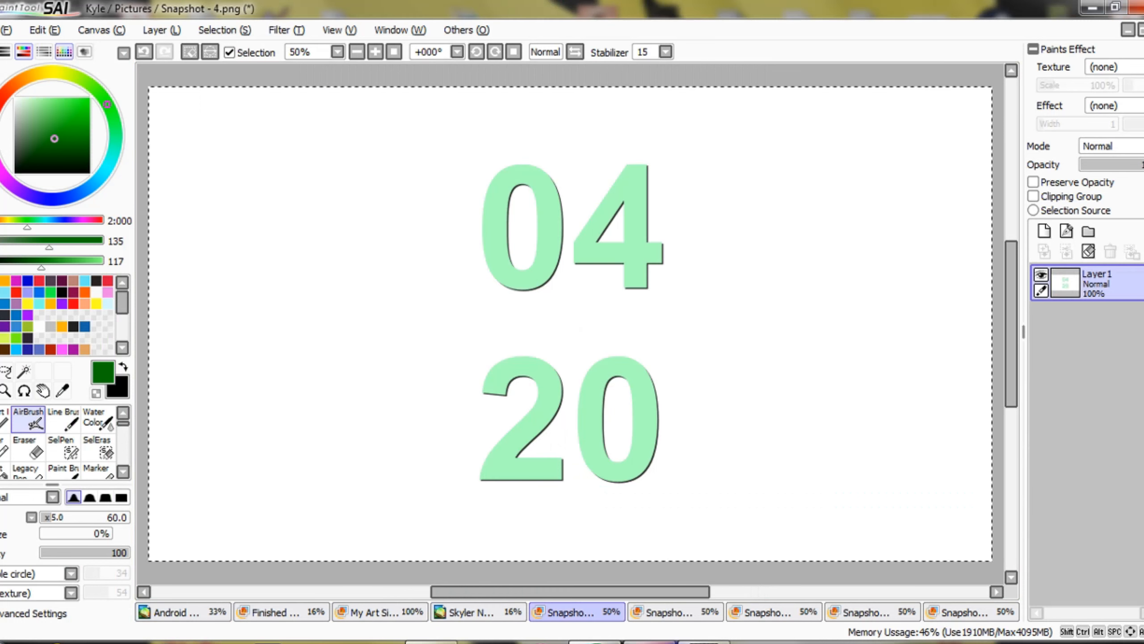
key("ctrl+Tab")
key("ctrl+Tab")
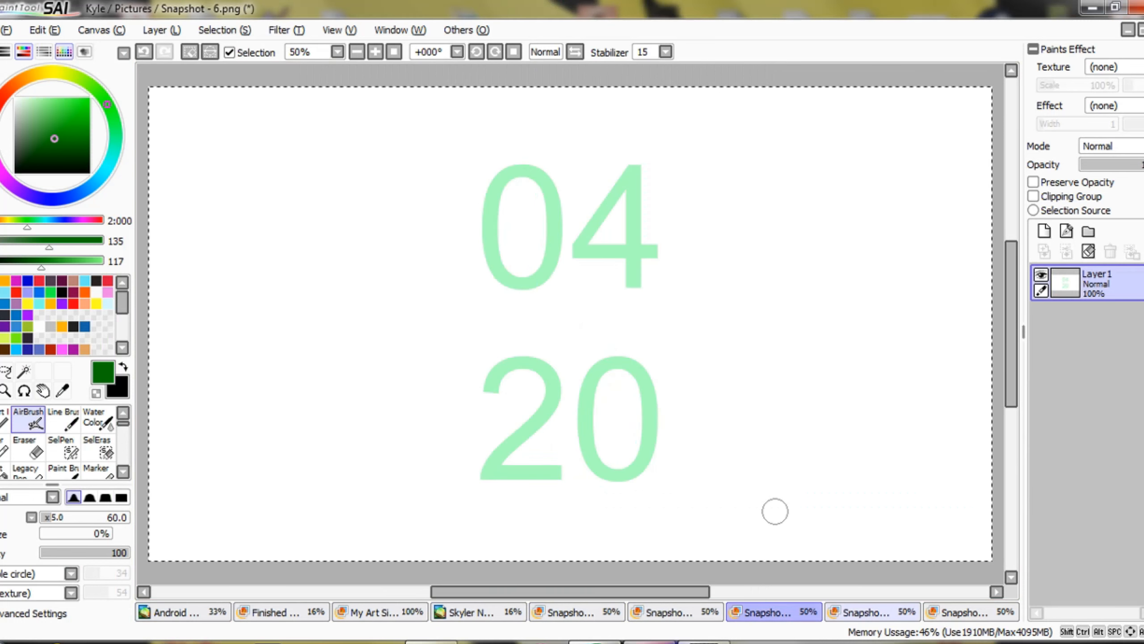
key("ctrl+Tab")
key("ctrl+Tab")
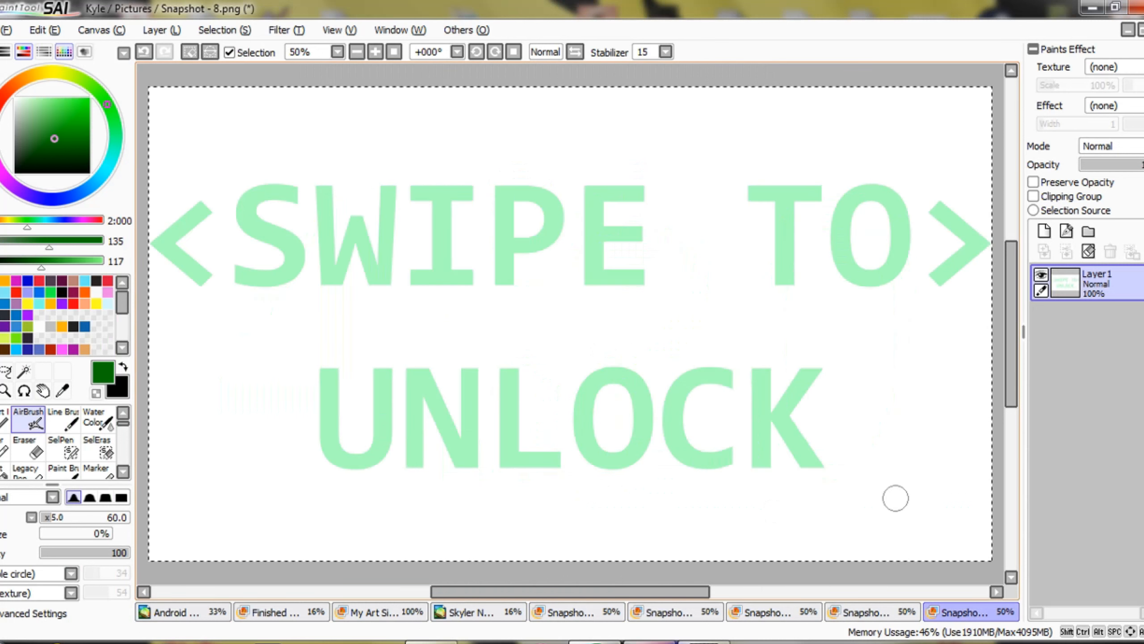
Return to the Android phone badge document and examine the finished lock screen at 12.5%, 25% and 33.33% magnification.
left_click(176, 612)
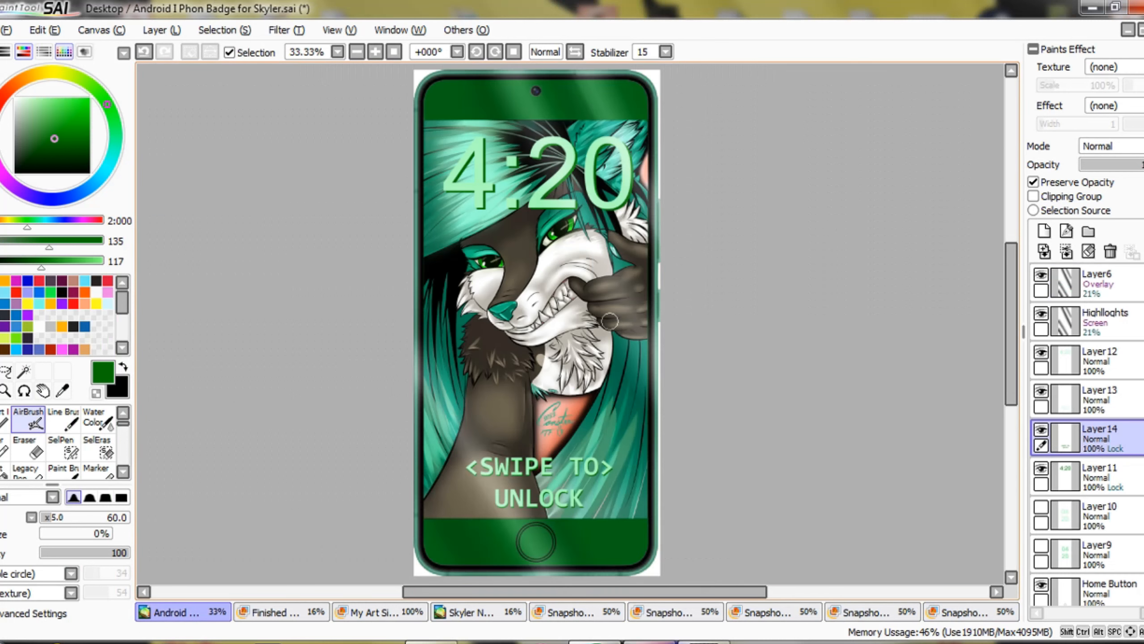
scroll(610, 321, "down", 3)
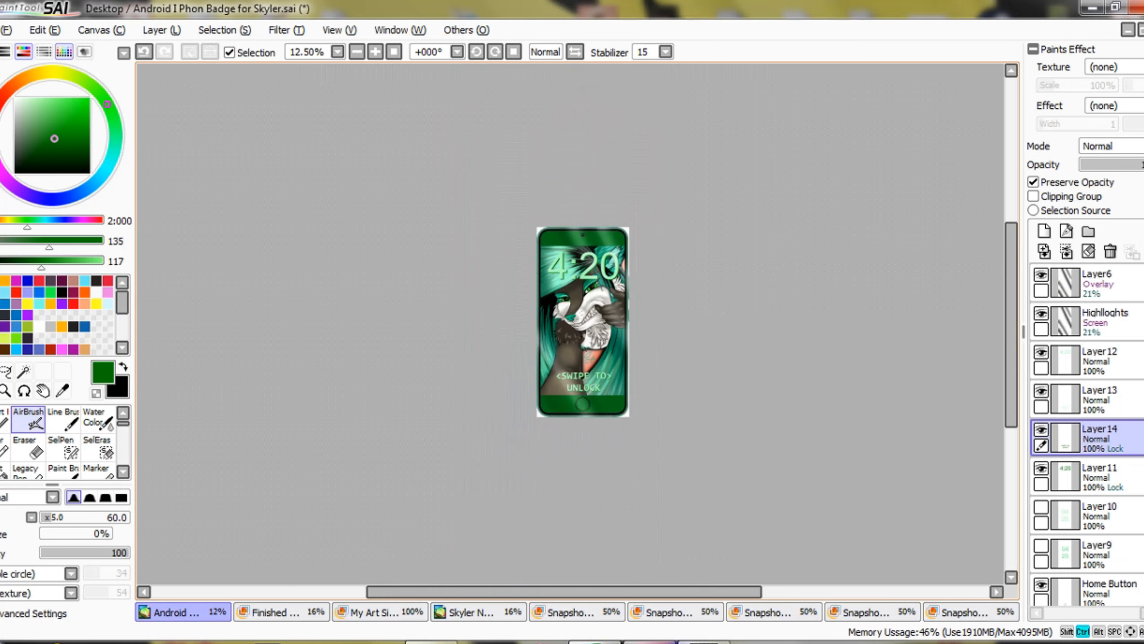
scroll(610, 321, "up", 2)
scroll(611, 323, "up", 1)
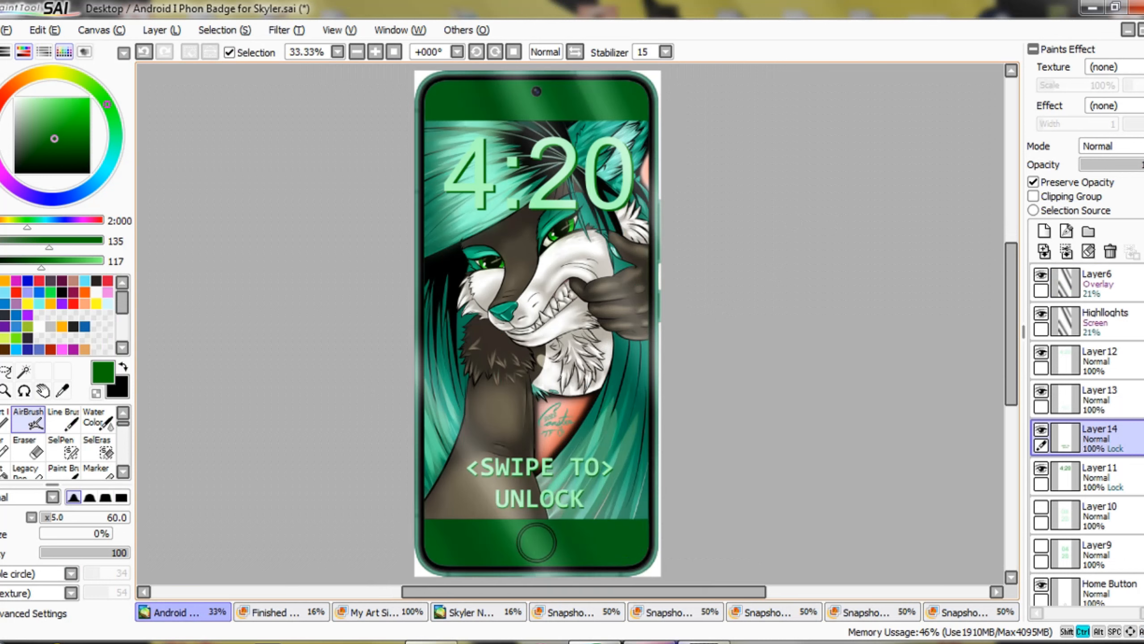
scroll(611, 322, "down", 1)
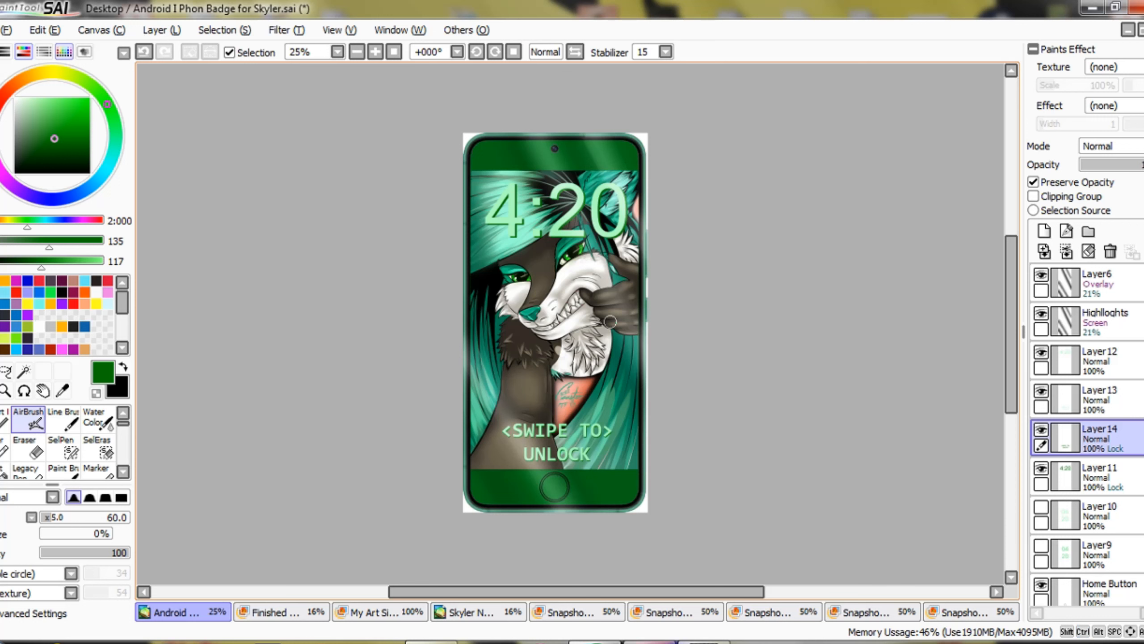
left_click(400, 30)
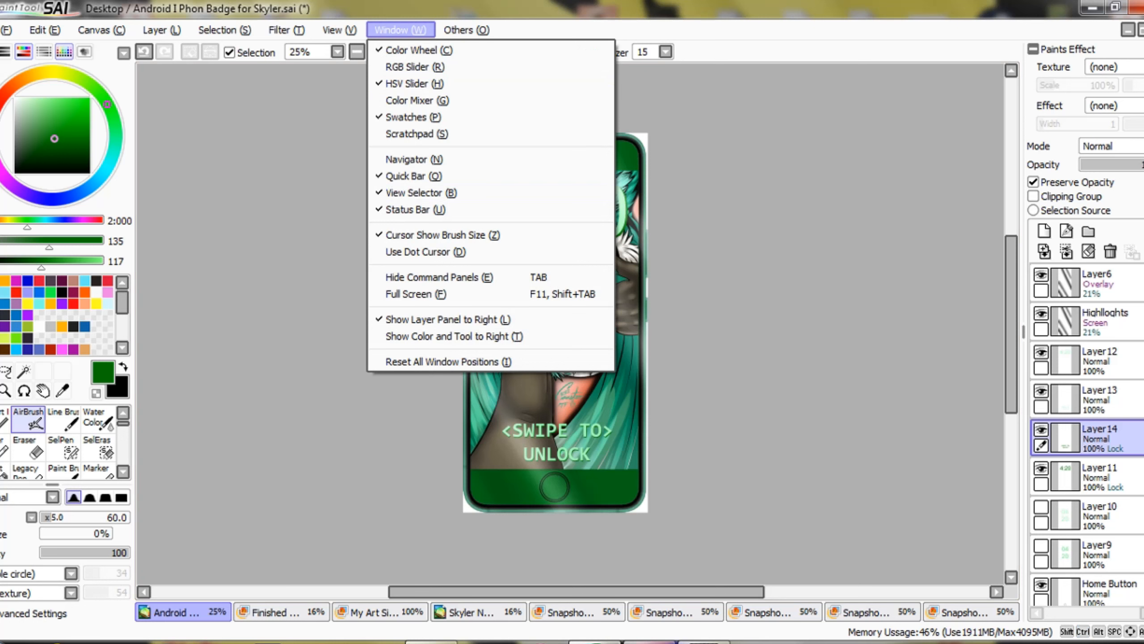
key("Escape")
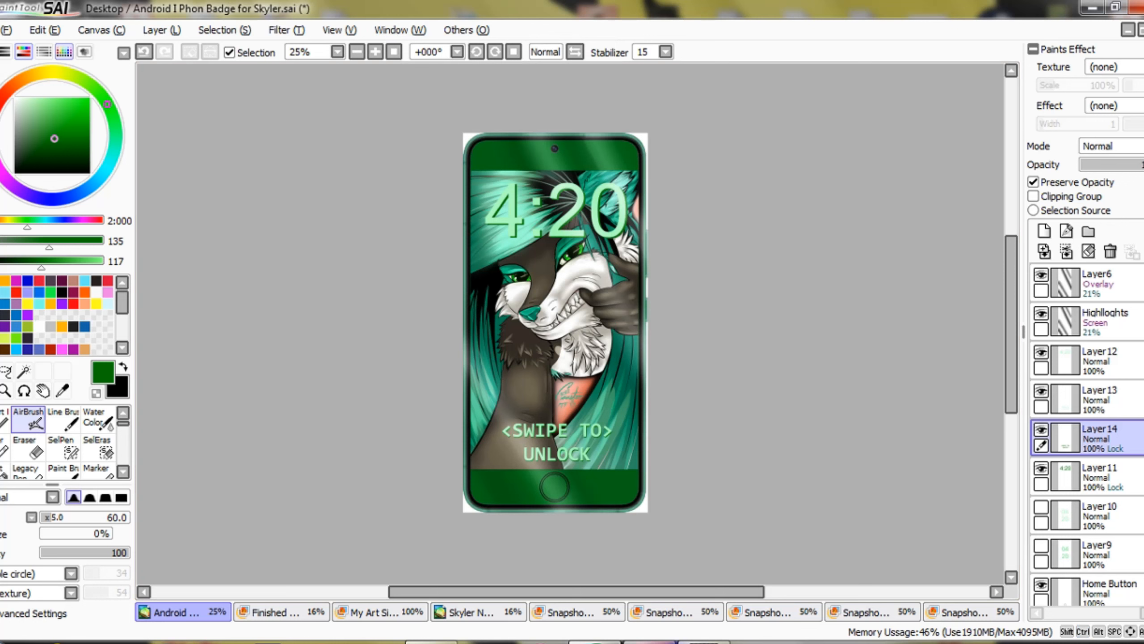
key("ctrl")
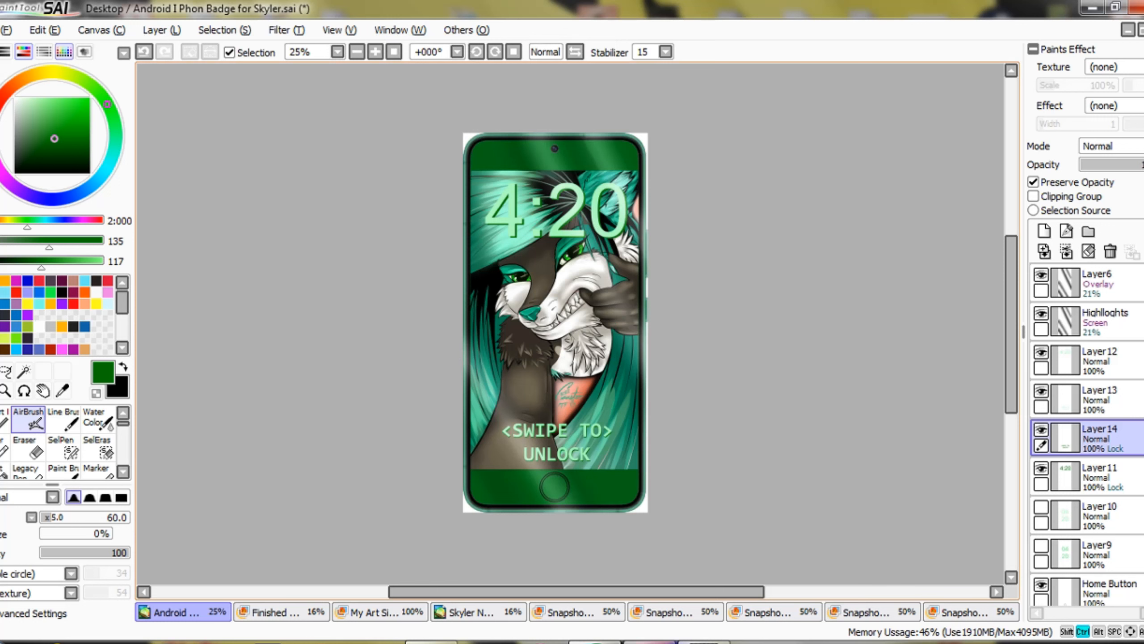
scroll(575, 360, "up", 1)
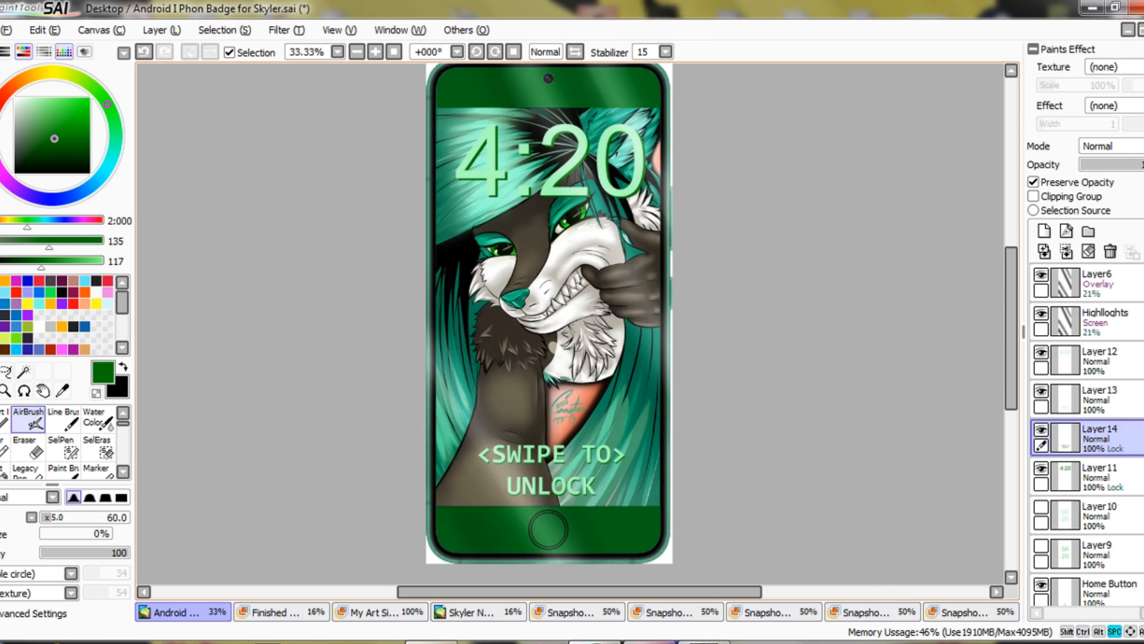
left_click_drag(574, 450, 573, 469)
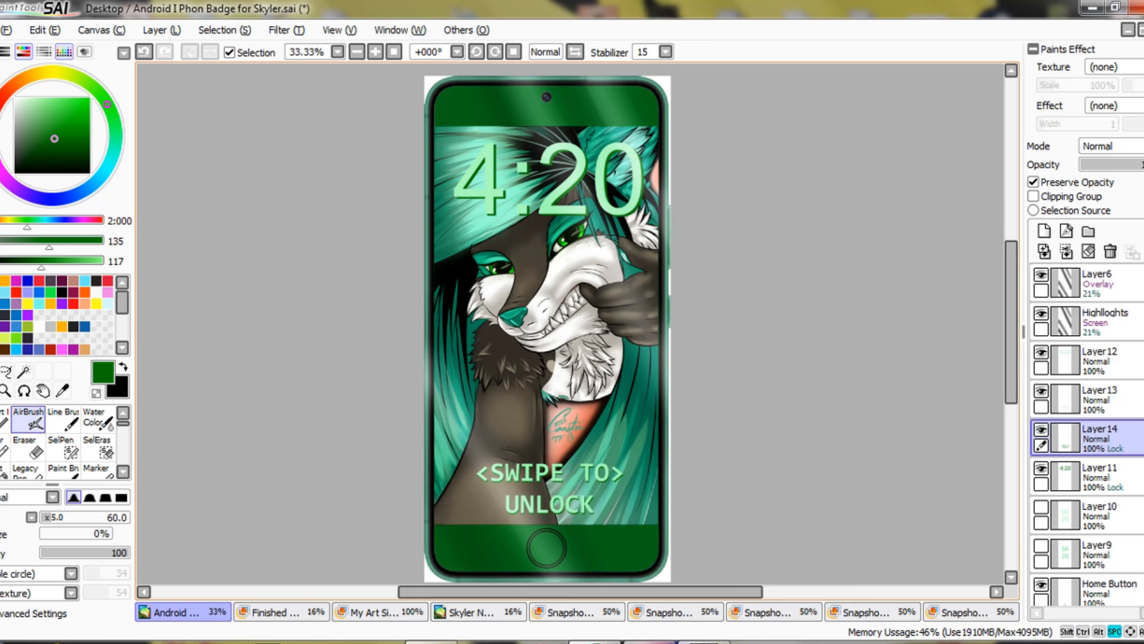